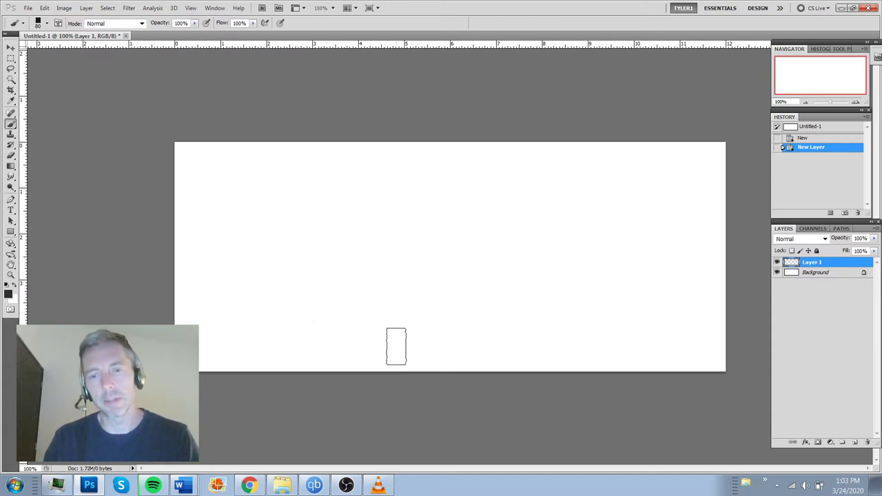
# Try three test strokes with the 80 px brush on Layer 1 and undo each one.
pyautogui.moveTo(349, 308); pyautogui.dragTo(468, 289)
pyautogui.hotkey('ctrl', 'z')
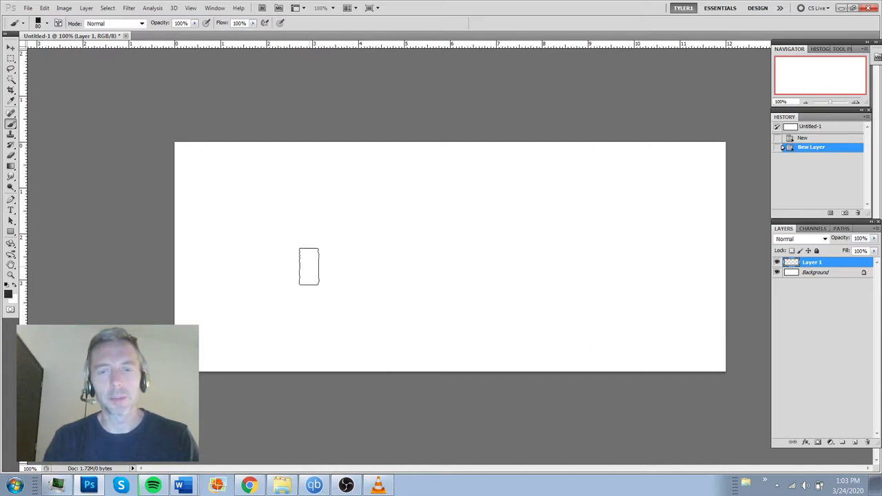
pyautogui.moveTo(348, 255)
pyautogui.mouseDown()
pyautogui.moveTo(381, 267)
pyautogui.moveTo(410, 217)
pyautogui.moveTo(482, 265)
pyautogui.mouseUp()
pyautogui.hotkey('ctrl', 'z')
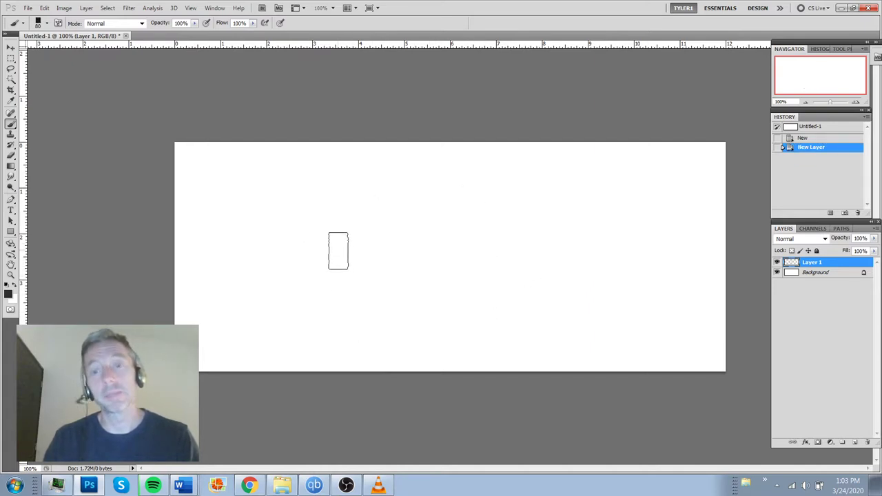
pyautogui.moveTo(339, 251)
pyautogui.mouseDown()
pyautogui.moveTo(324, 196)
pyautogui.moveTo(420, 269)
pyautogui.mouseUp()
pyautogui.hotkey('ctrl', 'z')
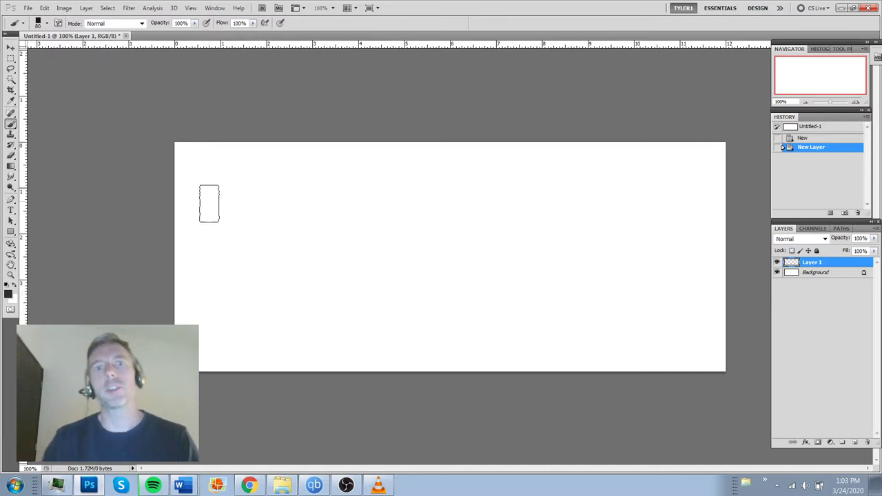
# Float the untitled document in its own window and enlarge it until the whole canvas fits.
pyautogui.moveTo(77, 36); pyautogui.dragTo(106, 55)
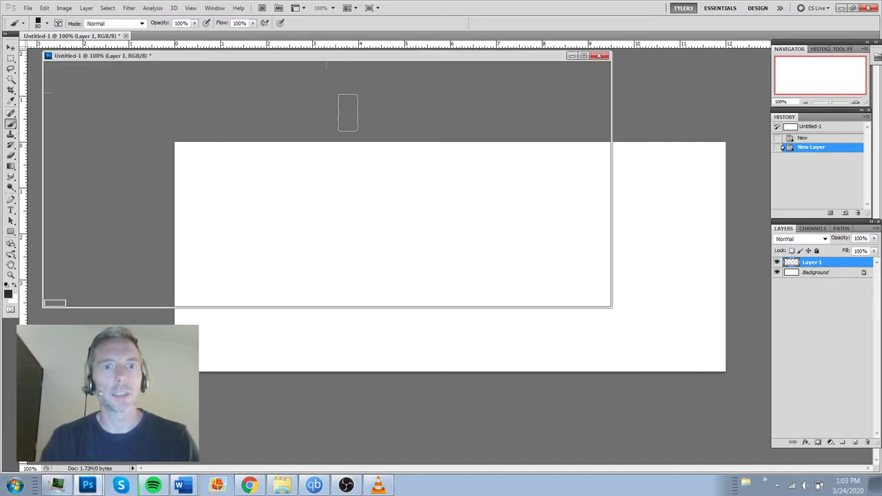
pyautogui.moveTo(696, 395); pyautogui.dragTo(710, 405)
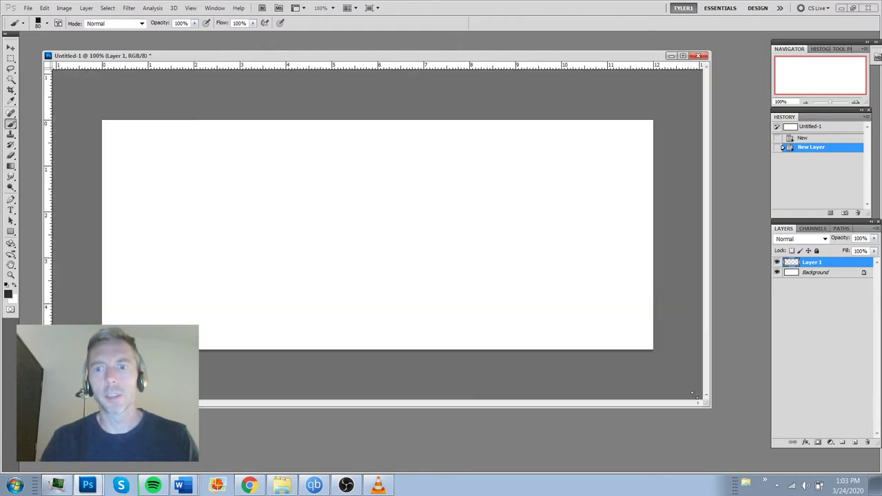
# Check the document's pixel dimensions and resolution in Image Size, and close the dialog without changes.
pyautogui.click(63, 9)
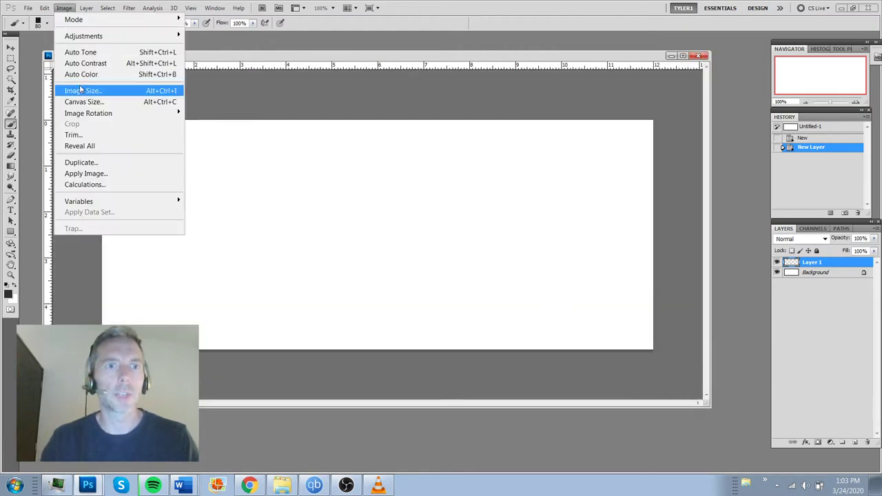
pyautogui.click(80, 90)
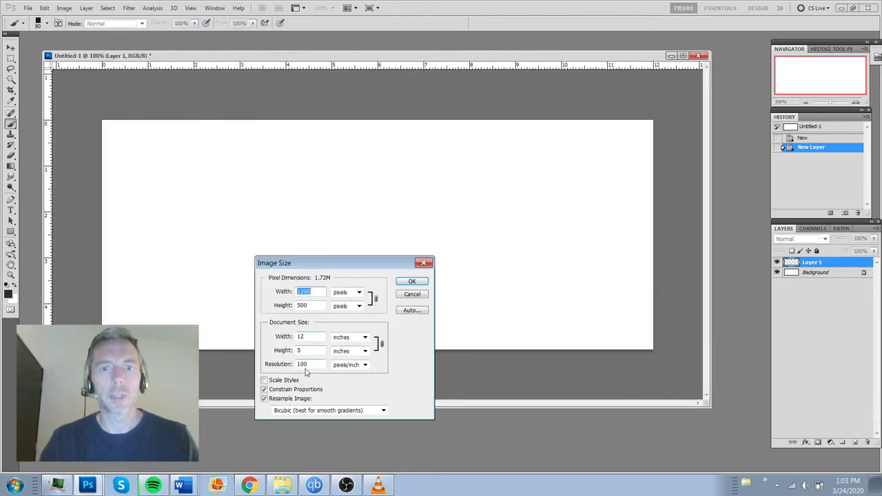
pyautogui.click(412, 294)
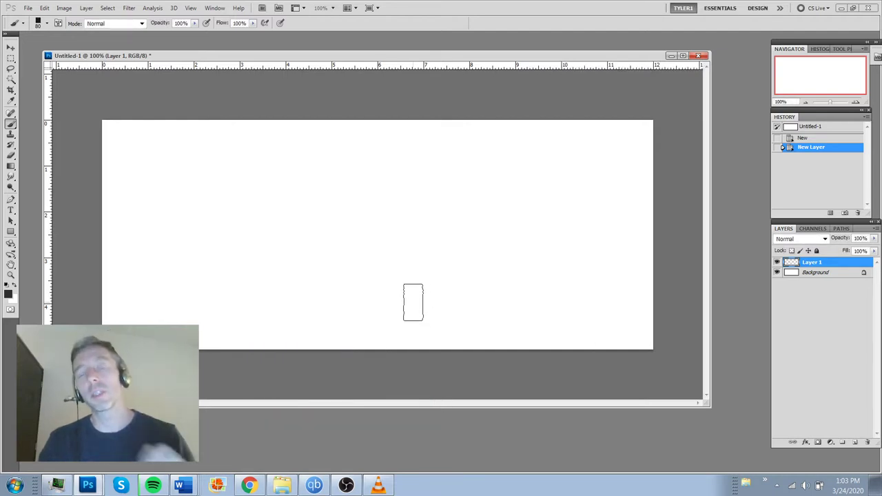
# Try test strokes across the canvas, enlarging the brush to 175 px for the second, and undo both.
pyautogui.moveTo(202, 273)
pyautogui.mouseDown()
pyautogui.moveTo(250, 195)
pyautogui.moveTo(341, 304)
pyautogui.mouseUp()
pyautogui.hotkey('ctrl', 'z')
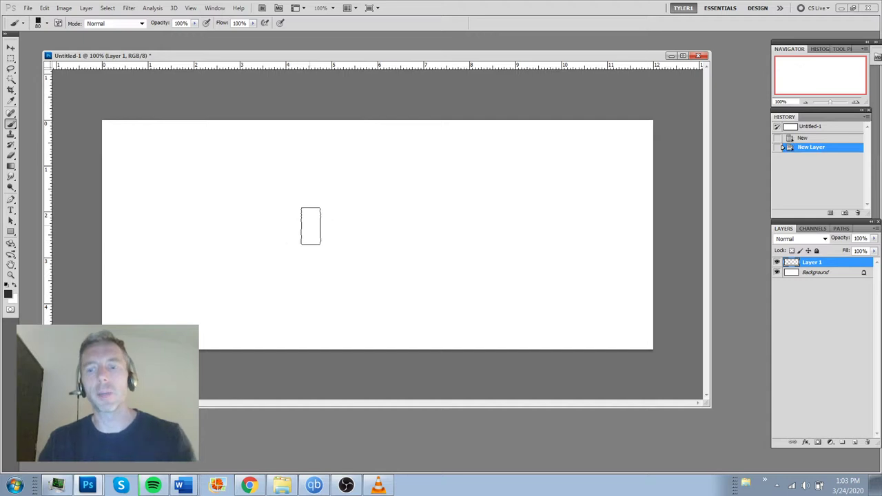
pyautogui.press(']')
pyautogui.press(']')
pyautogui.press(']')
pyautogui.press(']')
pyautogui.moveTo(248, 259)
pyautogui.mouseDown()
pyautogui.moveTo(296, 275)
pyautogui.moveTo(445, 257)
pyautogui.mouseUp()
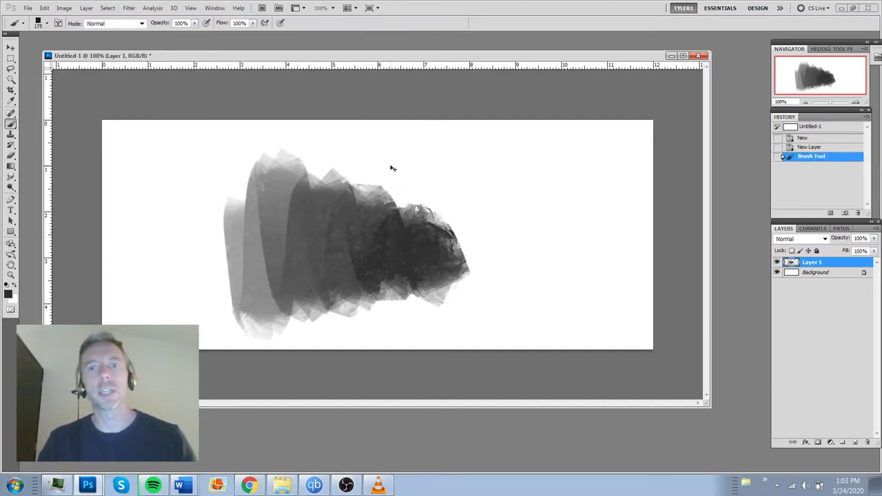
pyautogui.hotkey('ctrl', 'z')
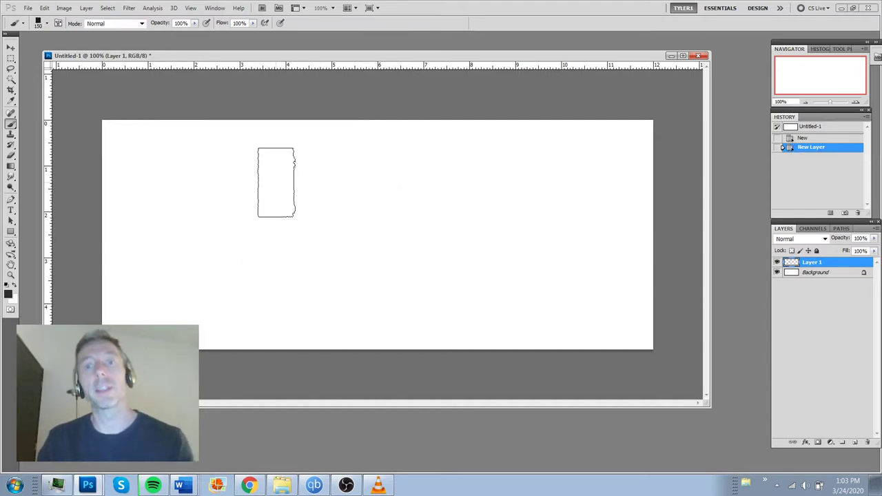
# Reduce the brush size to 45 px and enlarge the floating document window.
pyautogui.press('[')
pyautogui.press('[')
pyautogui.press('[')
pyautogui.press('[')
pyautogui.press('[')
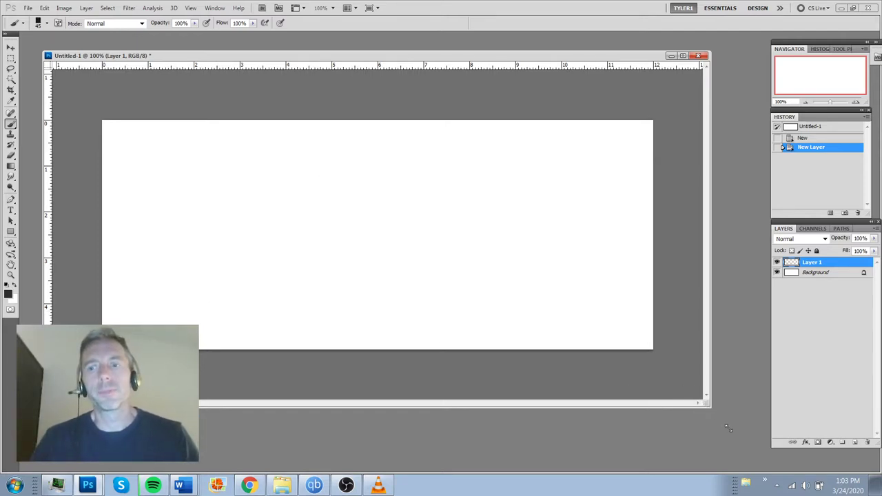
pyautogui.moveTo(729, 428); pyautogui.dragTo(755, 448)
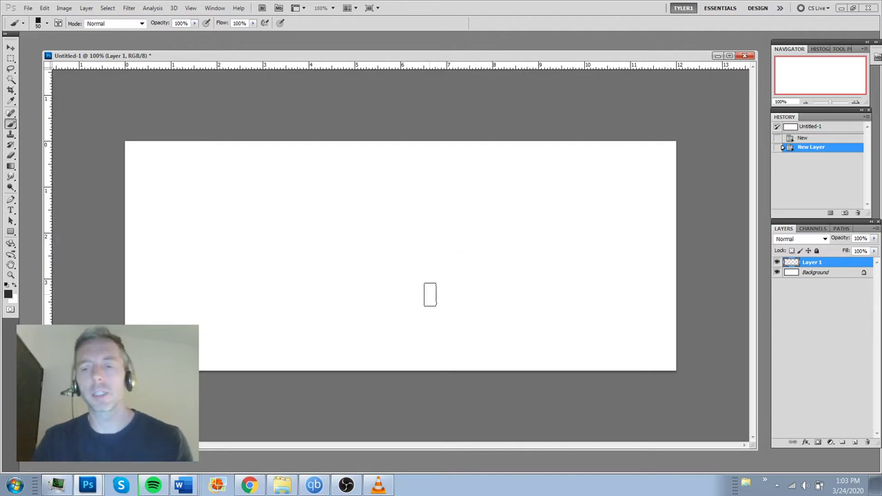
# Paint broad, soft grey strokes on the upper left-centre of the canvas with the textured brush at 200 px.
pyautogui.press(']')
pyautogui.press(']')
pyautogui.press(']')
pyautogui.press(']')
pyautogui.press(']')
pyautogui.press(']')
pyautogui.press(']')
pyautogui.press(']')
pyautogui.press(']')
pyautogui.rightClick(320, 254)
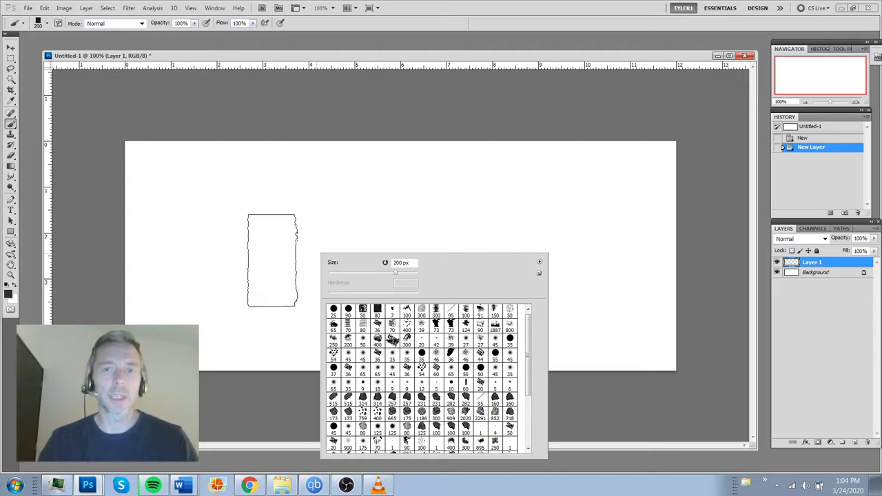
pyautogui.click(272, 259)
pyautogui.moveTo(300, 246)
pyautogui.mouseDown()
pyautogui.moveTo(350, 252)
pyautogui.moveTo(332, 227)
pyautogui.moveTo(369, 204)
pyautogui.moveTo(369, 180)
pyautogui.mouseUp()
pyautogui.moveTo(438, 214); pyautogui.dragTo(413, 210)
# Reduce the brush size to 45 px and paint small dark dabs around the edges of the grey shape.
pyautogui.press('[')
pyautogui.press('[')
pyautogui.press('[')
pyautogui.press('[')
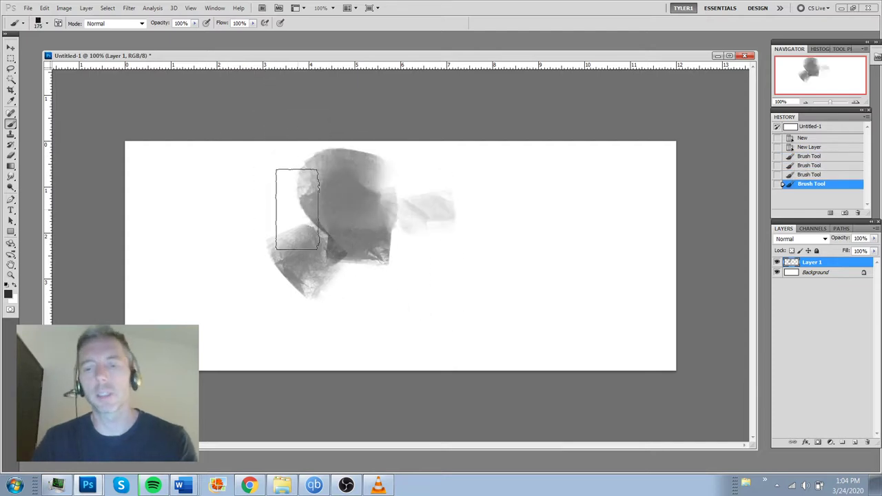
pyautogui.press('[')
pyautogui.press('[')
pyautogui.press('[')
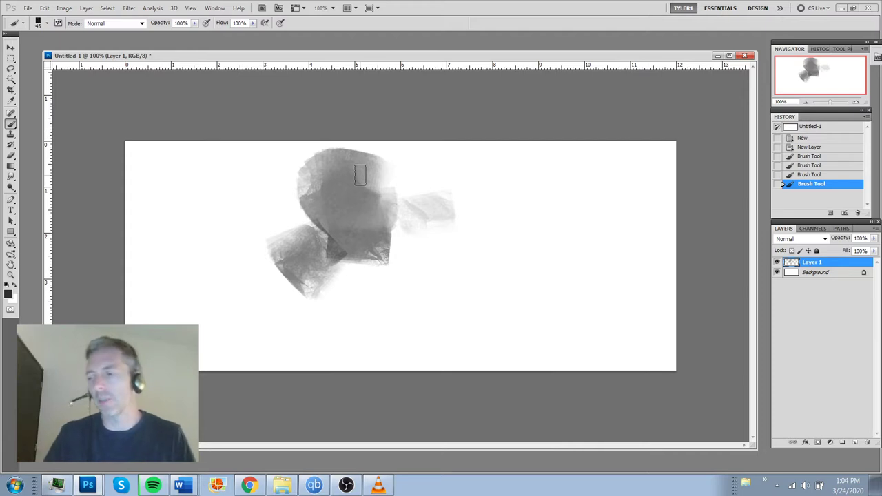
pyautogui.moveTo(390, 175)
pyautogui.mouseDown()
pyautogui.moveTo(390, 197)
pyautogui.moveTo(412, 196)
pyautogui.mouseUp()
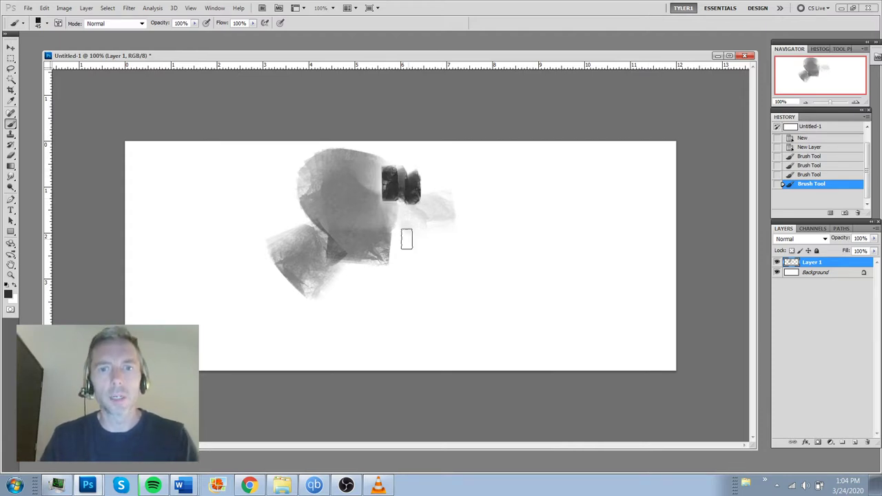
pyautogui.moveTo(406, 234); pyautogui.dragTo(389, 247)
pyautogui.moveTo(382, 266)
pyautogui.mouseDown()
pyautogui.moveTo(400, 270)
pyautogui.moveTo(369, 274)
pyautogui.mouseUp()
pyautogui.click(333, 273)
pyautogui.click(321, 256)
pyautogui.moveTo(307, 235); pyautogui.dragTo(293, 214)
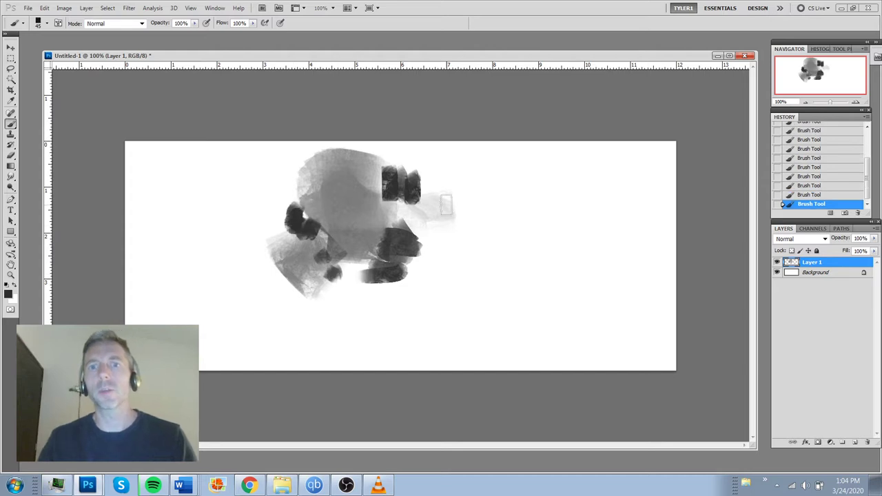
# Paint a dark zigzag stroke, a short curve and a dab to the right of the grey shape.
pyautogui.moveTo(448, 210); pyautogui.dragTo(507, 205)
pyautogui.moveTo(486, 233); pyautogui.dragTo(454, 234)
pyautogui.click(466, 253)
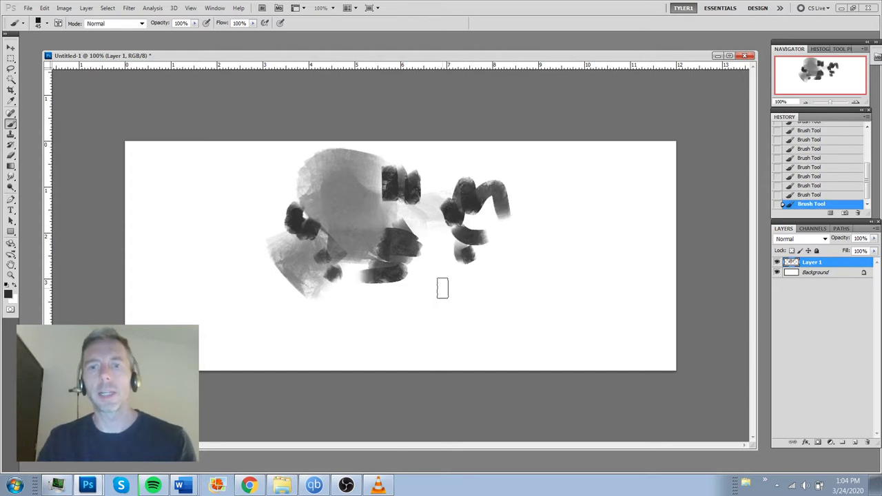
# Select the 50 px square-edged brush preset and paint translucent grey strokes around and below the existing marks.
pyautogui.rightClick(451, 280)
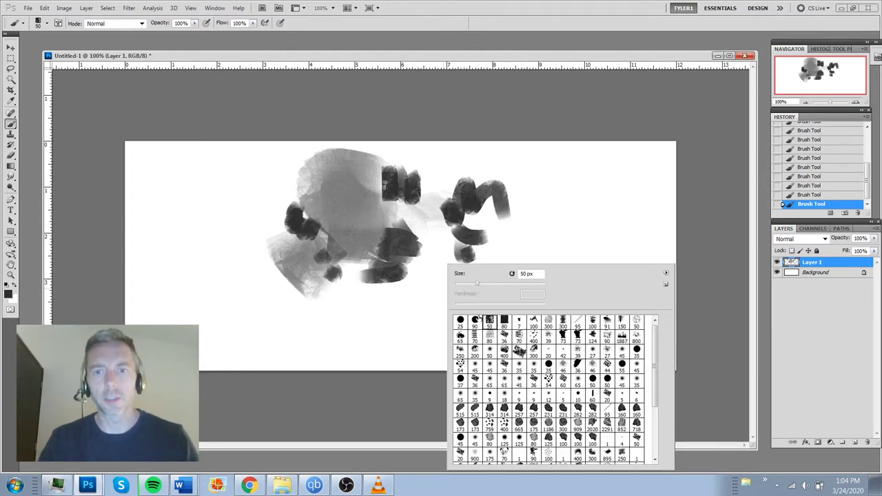
pyautogui.moveTo(369, 271); pyautogui.dragTo(369, 279)
pyautogui.moveTo(389, 251)
pyautogui.mouseDown()
pyautogui.moveTo(390, 280)
pyautogui.moveTo(409, 283)
pyautogui.mouseUp()
pyautogui.moveTo(427, 244); pyautogui.dragTo(429, 273)
pyautogui.moveTo(438, 244); pyautogui.dragTo(439, 272)
pyautogui.moveTo(412, 224); pyautogui.dragTo(440, 226)
pyautogui.moveTo(522, 195); pyautogui.dragTo(536, 229)
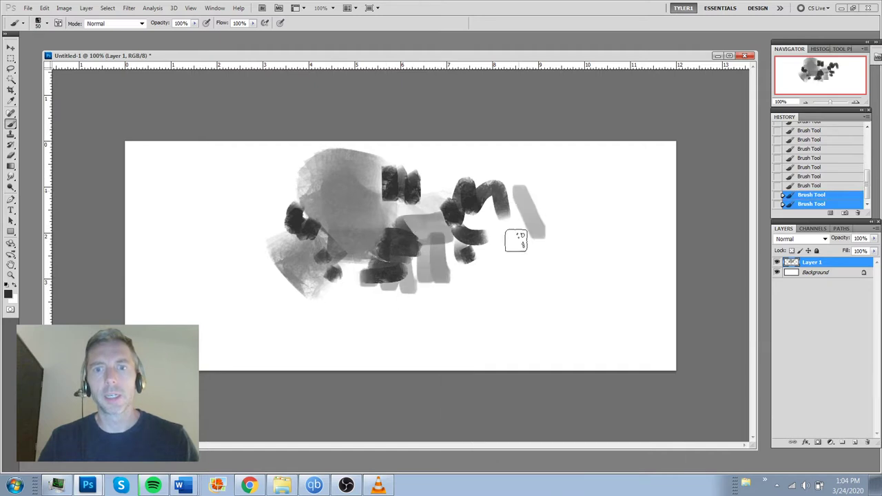
pyautogui.moveTo(345, 295)
pyautogui.mouseDown()
pyautogui.moveTo(298, 296)
pyautogui.moveTo(269, 274)
pyautogui.mouseUp()
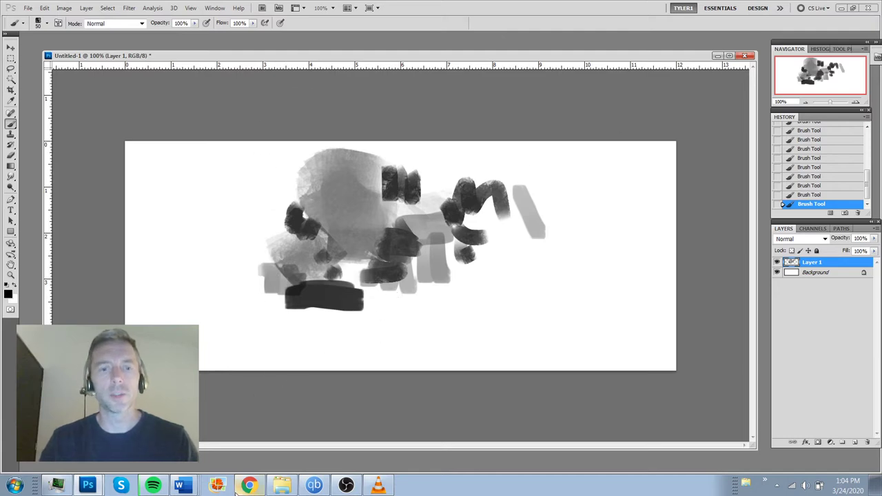
# Open _value wheel.jpg from the desktop Textures folder in Photoshop and place its window at the far left.
pyautogui.click(842, 8)
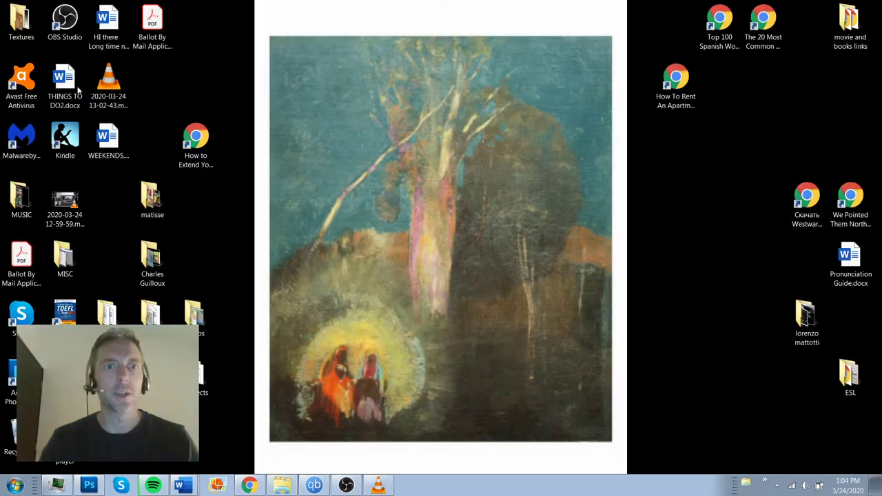
pyautogui.doubleClick(20, 28)
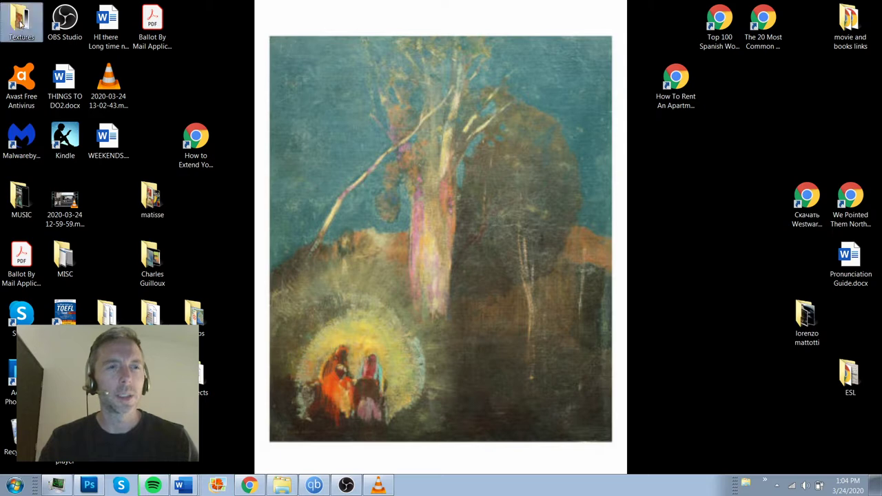
pyautogui.click(684, 120)
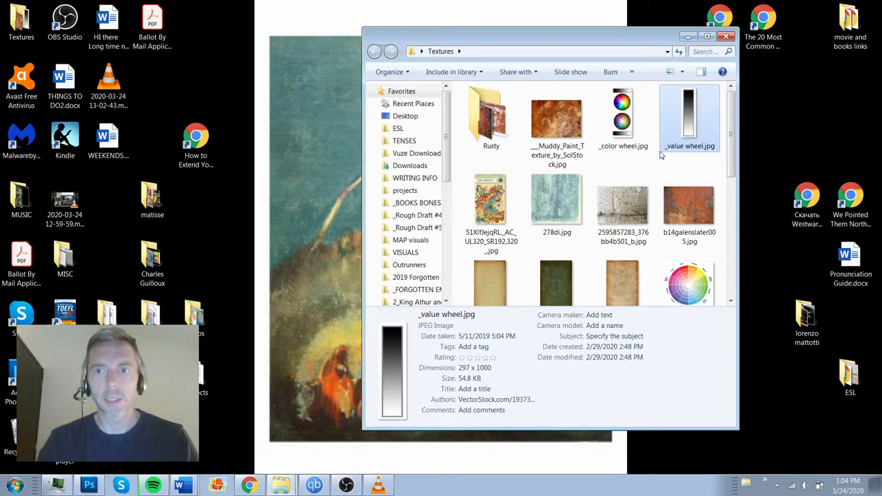
pyautogui.click(622, 121)
pyautogui.click(693, 130)
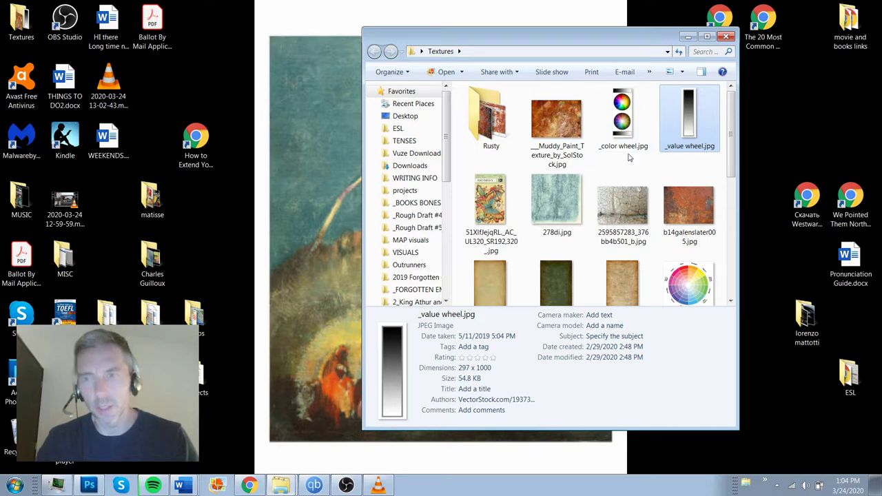
pyautogui.click(88, 485)
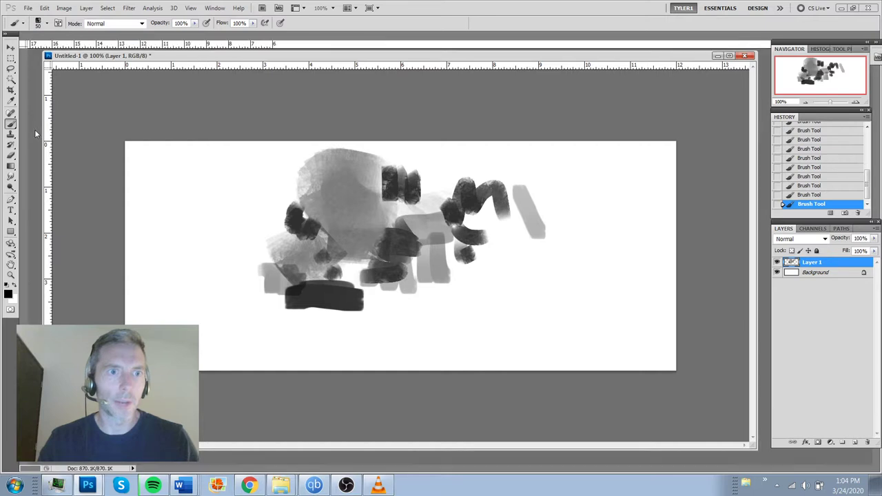
pyautogui.moveTo(56, 101); pyautogui.dragTo(83, 45)
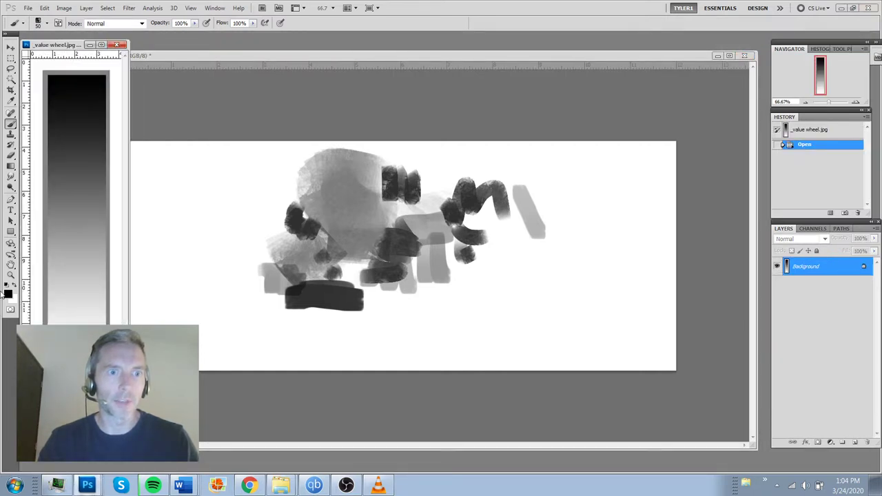
pyautogui.click(8, 295)
pyautogui.moveTo(488, 270)
pyautogui.mouseDown()
pyautogui.moveTo(479, 274)
pyautogui.moveTo(480, 265)
pyautogui.mouseUp()
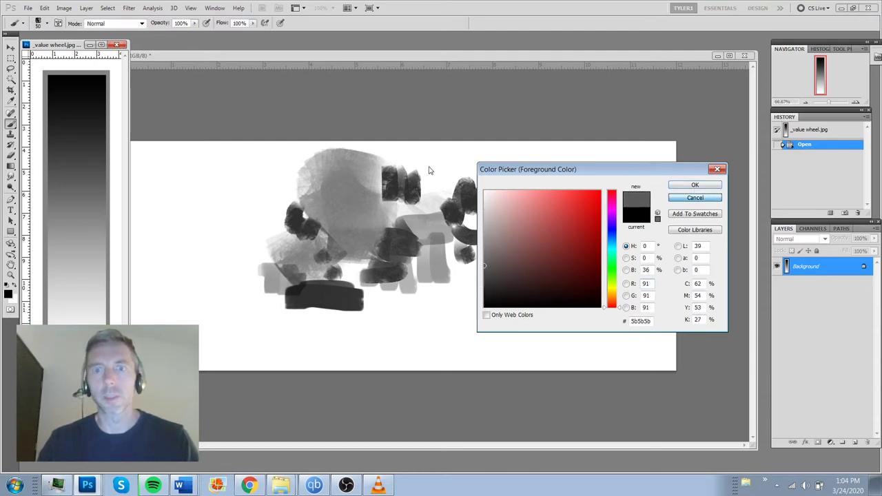
pyautogui.click(694, 185)
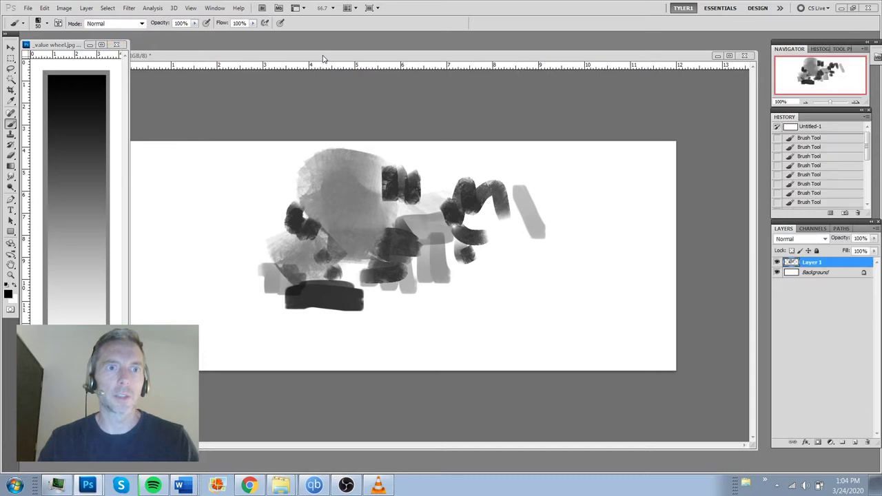
# Zoom the value wheel out to 25%, shrink its window to fit, and place the canvas window beside it.
pyautogui.moveTo(323, 58); pyautogui.dragTo(423, 57)
pyautogui.click(81, 254)
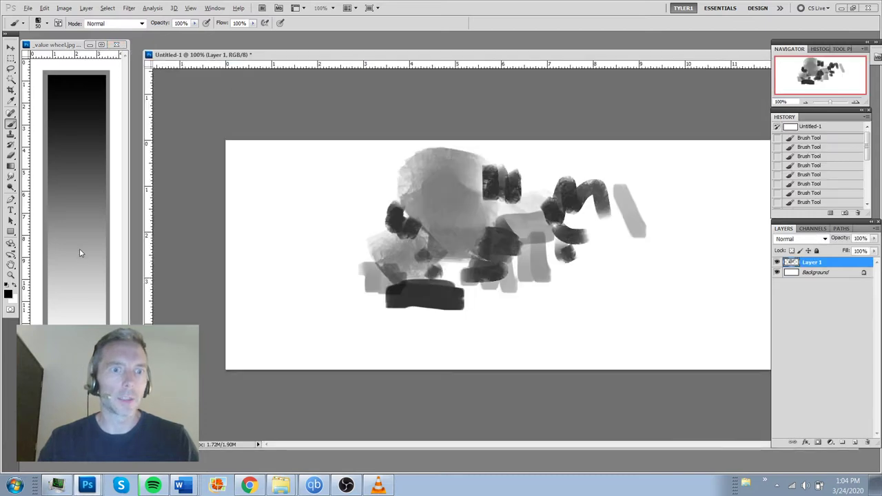
pyautogui.hotkey('ctrl', '-')
pyautogui.hotkey('ctrl', '-')
pyautogui.hotkey('ctrl', '-')
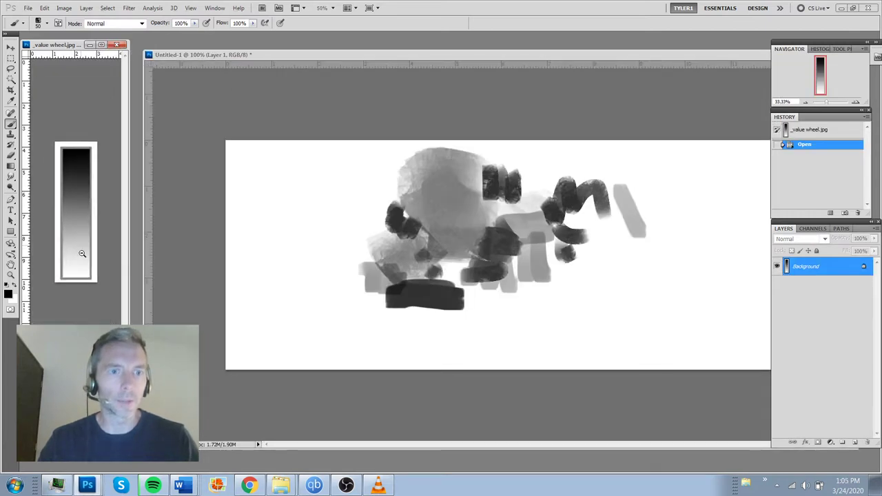
pyautogui.moveTo(127, 324); pyautogui.dragTo(107, 183)
pyautogui.moveTo(344, 55); pyautogui.dragTo(315, 52)
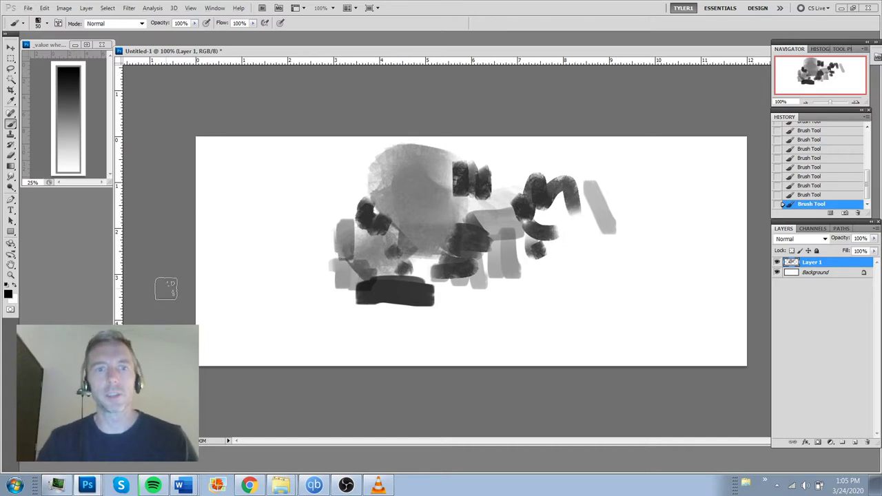
# Examine the foreground colour in the Color Picker and cancel the dialog.
pyautogui.click(9, 294)
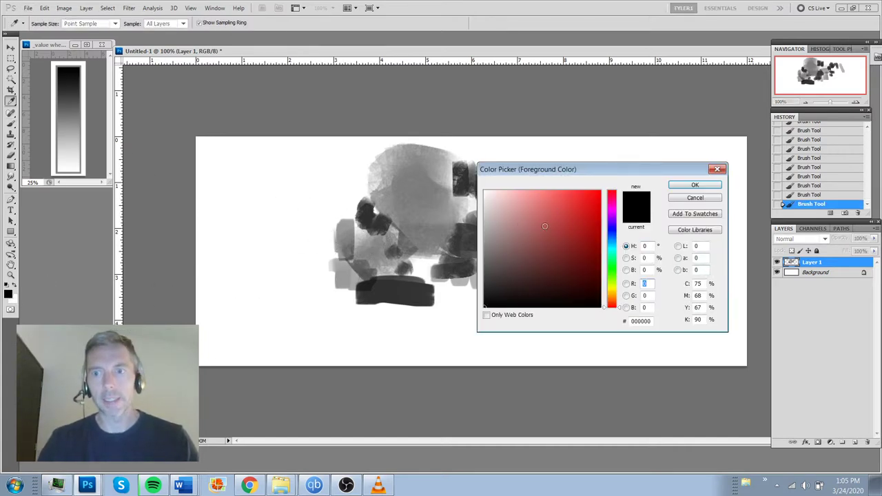
pyautogui.click(704, 197)
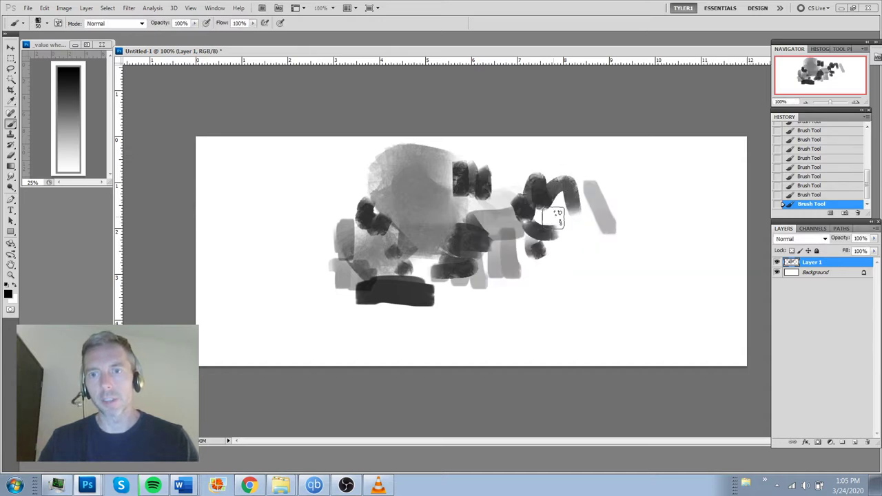
# Paint translucent grey vertical strokes below and beside the zigzag mark with the 50 px brush.
pyautogui.moveTo(558, 213); pyautogui.dragTo(555, 270)
pyautogui.moveTo(601, 158)
pyautogui.mouseDown()
pyautogui.moveTo(626, 210)
pyautogui.moveTo(632, 188)
pyautogui.moveTo(641, 193)
pyautogui.moveTo(667, 195)
pyautogui.mouseUp()
pyautogui.hotkey('ctrl', 'z')
# Select a bristle-textured brush preset and paint streaky strokes over the right-hand marks, below the black bar and in the empty area at its left.
pyautogui.rightClick(616, 239)
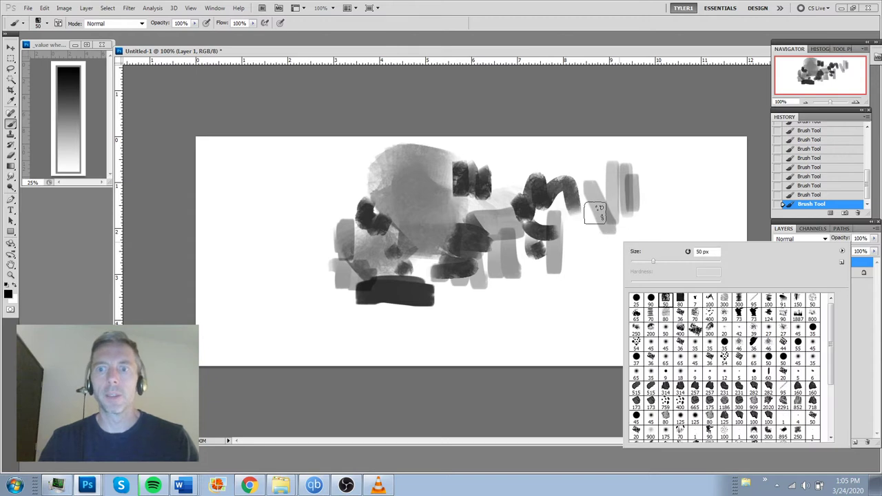
pyautogui.doubleClick(660, 314)
pyautogui.moveTo(594, 271)
pyautogui.mouseDown()
pyautogui.moveTo(543, 247)
pyautogui.moveTo(576, 241)
pyautogui.moveTo(602, 218)
pyautogui.moveTo(608, 257)
pyautogui.mouseUp()
pyautogui.moveTo(513, 301)
pyautogui.mouseDown()
pyautogui.moveTo(462, 307)
pyautogui.moveTo(406, 270)
pyautogui.moveTo(483, 307)
pyautogui.moveTo(401, 311)
pyautogui.mouseUp()
pyautogui.moveTo(279, 265); pyautogui.dragTo(295, 298)
# Enlarge the bristle brush to 400 px and paint diagonal hatched texture over the left part of the canvas.
pyautogui.press(']')
pyautogui.press(']')
pyautogui.press(']')
pyautogui.press(']')
pyautogui.press(']')
pyautogui.press(']')
pyautogui.press(']')
pyautogui.press(']')
pyautogui.press(']')
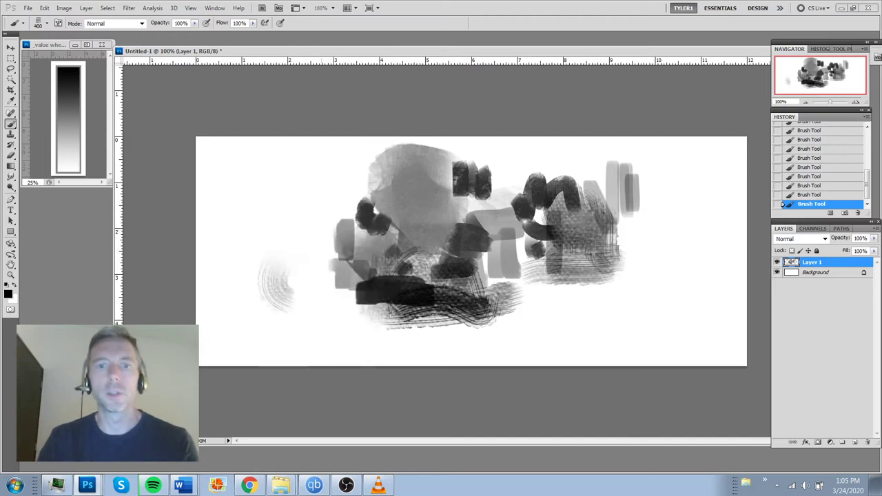
pyautogui.moveTo(303, 252); pyautogui.dragTo(417, 286)
# Shrink the bristle brush to 20 px and paint a zigzag and short dark strokes below the right-hand marks.
pyautogui.press('[')
pyautogui.press('[')
pyautogui.press('[')
pyautogui.press('[')
pyautogui.press('[')
pyautogui.press('[')
pyautogui.press('[')
pyautogui.press('[')
pyautogui.press('[')
pyautogui.press('[')
pyautogui.press('[')
pyautogui.press('[')
pyautogui.press('[')
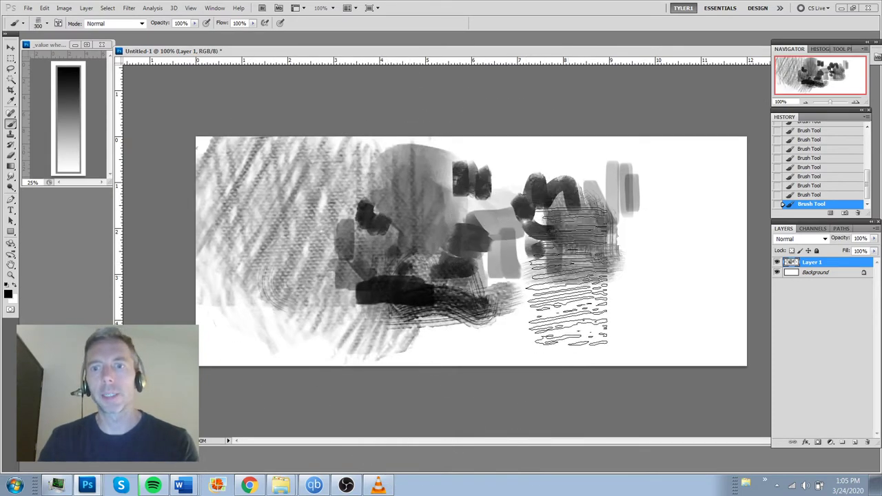
pyautogui.moveTo(621, 274); pyautogui.dragTo(614, 293)
pyautogui.press('[')
pyautogui.moveTo(521, 282)
pyautogui.mouseDown()
pyautogui.moveTo(563, 288)
pyautogui.moveTo(512, 320)
pyautogui.moveTo(592, 315)
pyautogui.mouseUp()
pyautogui.moveTo(578, 304)
pyautogui.mouseDown()
pyautogui.moveTo(580, 282)
pyautogui.moveTo(602, 292)
pyautogui.mouseUp()
# Select the 400 px streak brush preset and paint fine horizontal streaks across the right-hand and left-centre marks.
pyautogui.rightClick(600, 293)
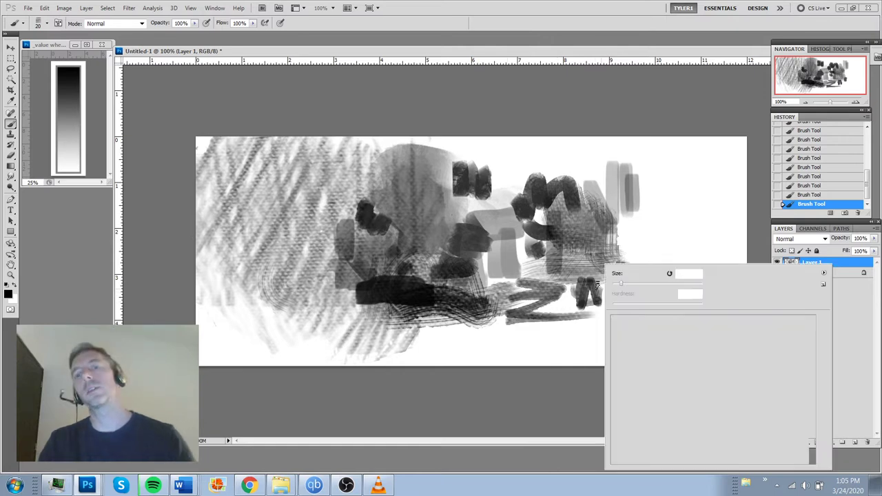
pyautogui.doubleClick(692, 339)
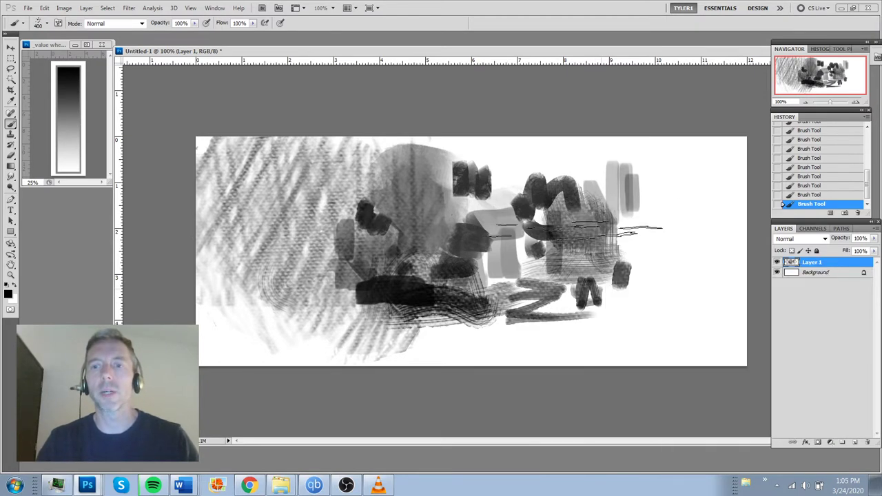
pyautogui.moveTo(591, 224); pyautogui.dragTo(610, 249)
pyautogui.moveTo(359, 248); pyautogui.dragTo(454, 263)
# Select the 50 px speckled brush preset and paint mottled texture along the upper part of the canvas towards its left edge.
pyautogui.rightClick(368, 310)
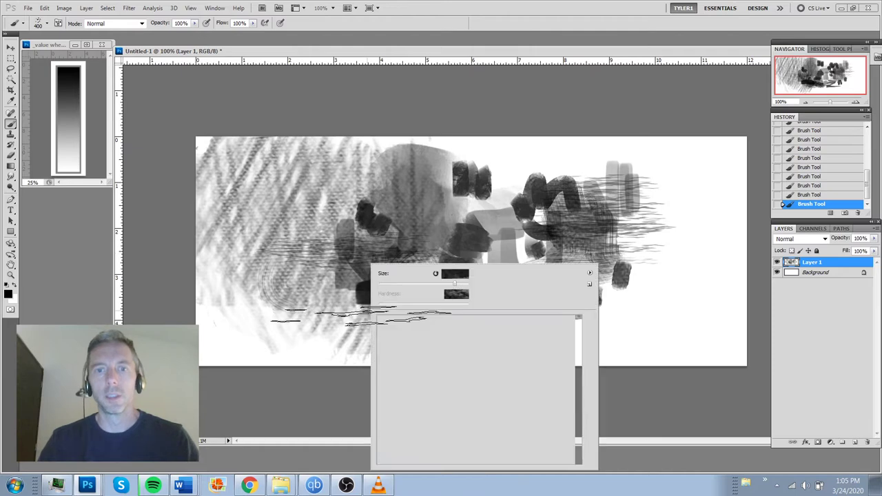
pyautogui.click(559, 326)
pyautogui.click(488, 170)
pyautogui.moveTo(487, 168)
pyautogui.mouseDown()
pyautogui.moveTo(510, 157)
pyautogui.moveTo(502, 141)
pyautogui.moveTo(478, 152)
pyautogui.moveTo(474, 134)
pyautogui.moveTo(489, 166)
pyautogui.moveTo(521, 183)
pyautogui.moveTo(538, 128)
pyautogui.moveTo(538, 216)
pyautogui.moveTo(516, 200)
pyautogui.moveTo(471, 193)
pyautogui.moveTo(449, 201)
pyautogui.moveTo(379, 155)
pyautogui.moveTo(355, 180)
pyautogui.moveTo(359, 155)
pyautogui.moveTo(333, 214)
pyautogui.moveTo(308, 167)
pyautogui.moveTo(245, 208)
pyautogui.moveTo(315, 214)
pyautogui.moveTo(348, 192)
pyautogui.moveTo(266, 200)
pyautogui.moveTo(189, 226)
pyautogui.mouseUp()
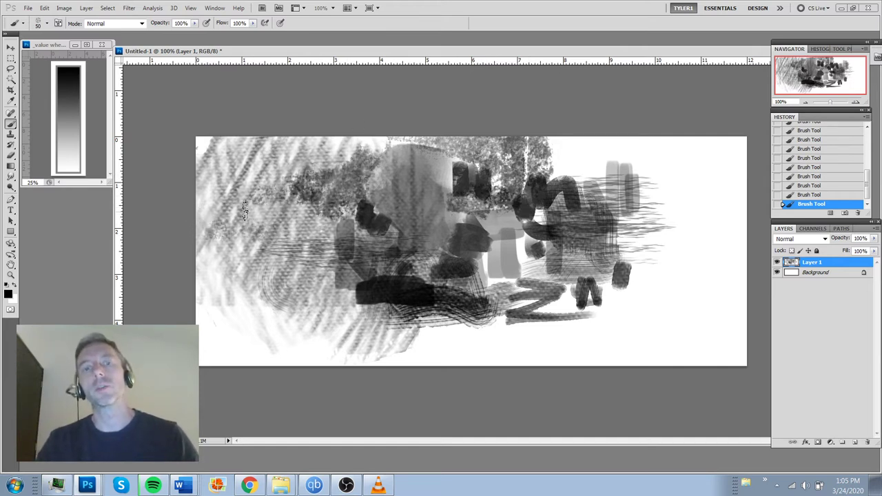
# Select the 800 px cloud-shaped brush preset and paint a soft grey patch in the canvas's lower-left area.
pyautogui.rightClick(293, 266)
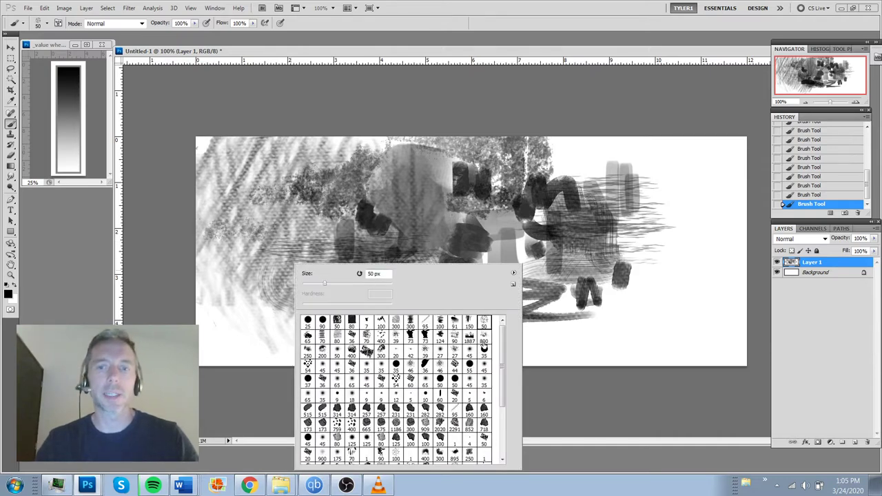
pyautogui.click(279, 293)
pyautogui.moveTo(255, 296)
pyautogui.mouseDown()
pyautogui.moveTo(348, 303)
pyautogui.moveTo(376, 289)
pyautogui.mouseUp()
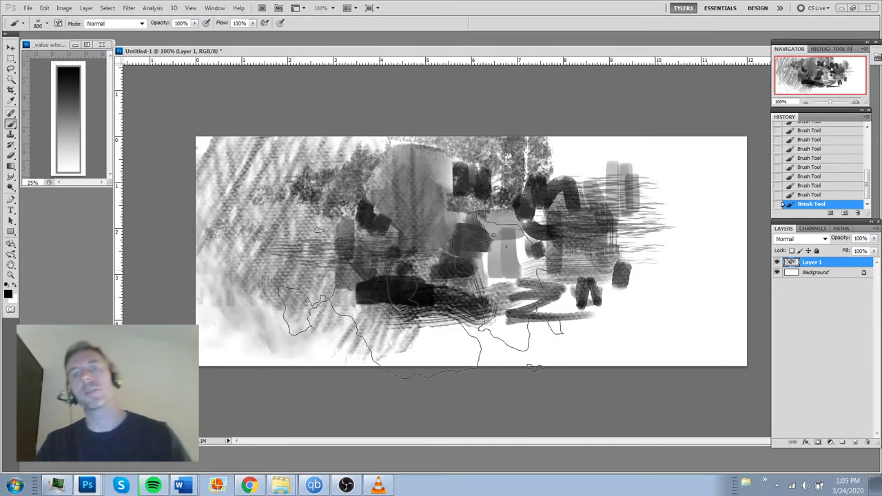
# Undo the soft grey patch and paint clumpy, leaf-like texture through the lower right-hand marks with the brush reduced to 30 px.
pyautogui.press('[')
pyautogui.press('[')
pyautogui.press('[')
pyautogui.press('[')
pyautogui.press('[')
pyautogui.press('[')
pyautogui.press('[')
pyautogui.press('[')
pyautogui.press('[')
pyautogui.press('[')
pyautogui.press('[')
pyautogui.press('[')
pyautogui.press('[')
pyautogui.press('[')
pyautogui.press('[')
pyautogui.press('[')
pyautogui.press('[')
pyautogui.press('[')
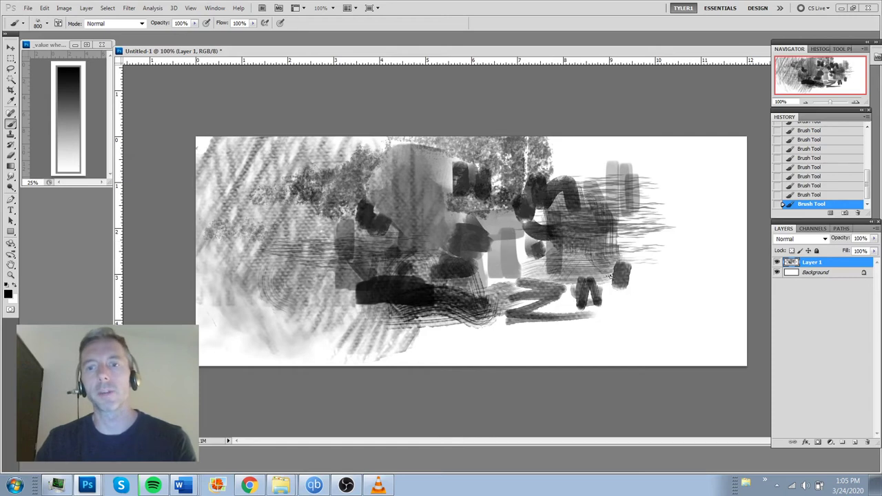
pyautogui.hotkey('ctrl', 'z')
pyautogui.moveTo(627, 255)
pyautogui.mouseDown()
pyautogui.moveTo(648, 266)
pyautogui.moveTo(680, 248)
pyautogui.moveTo(692, 268)
pyautogui.moveTo(620, 267)
pyautogui.moveTo(610, 287)
pyautogui.moveTo(545, 270)
pyautogui.moveTo(527, 222)
pyautogui.moveTo(517, 231)
pyautogui.moveTo(510, 295)
pyautogui.mouseUp()
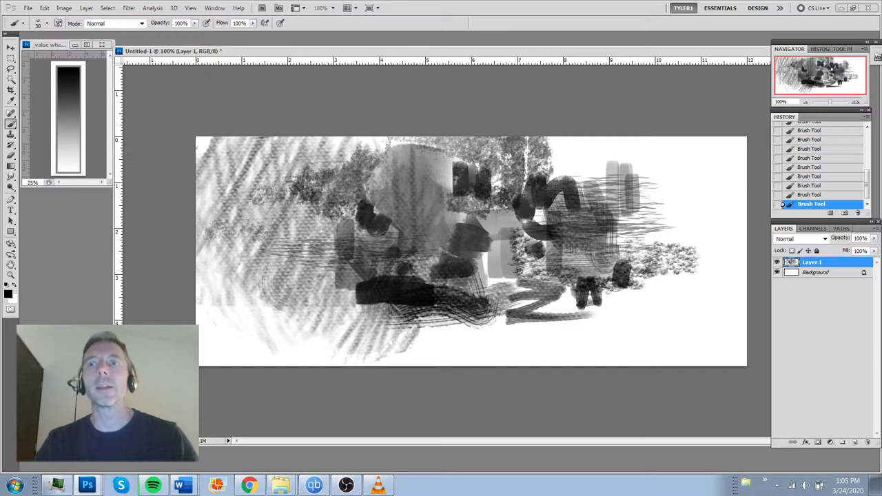
# Adjust the brush to 100 px and paint a soft mottled patch below the zigzag stroke near the canvas's lower edge.
pyautogui.rightClick(518, 242)
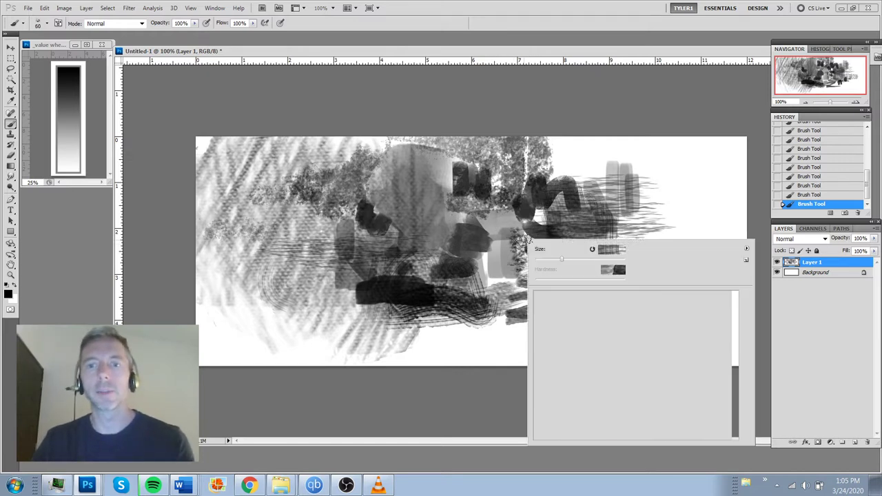
pyautogui.click(679, 201)
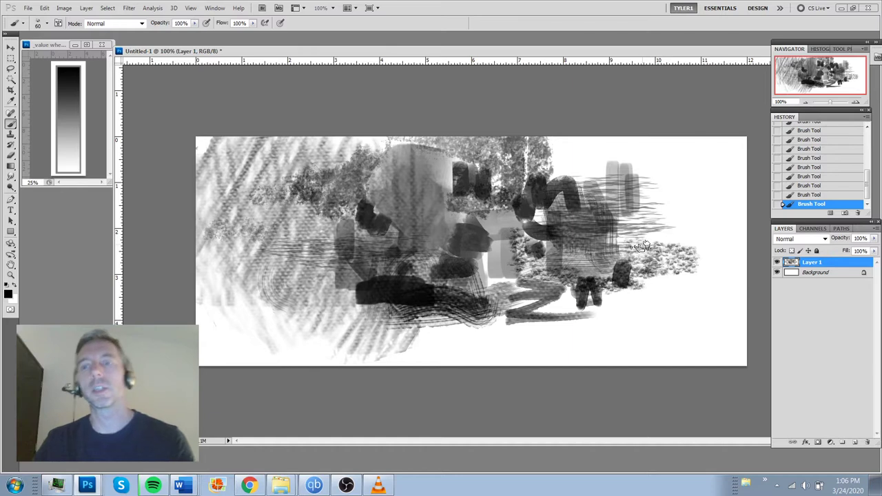
pyautogui.press(']')
pyautogui.press(']')
pyautogui.press(']')
pyautogui.press(']')
pyautogui.press(']')
pyautogui.press(']')
pyautogui.press(']')
pyautogui.press(']')
pyautogui.press(']')
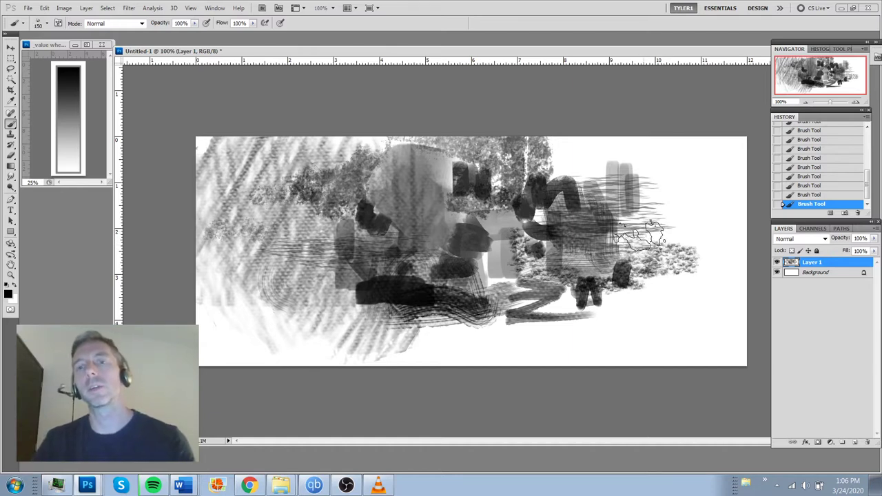
pyautogui.press('[')
pyautogui.press('[')
pyautogui.press('[')
pyautogui.press('[')
pyautogui.press('[')
pyautogui.press('[')
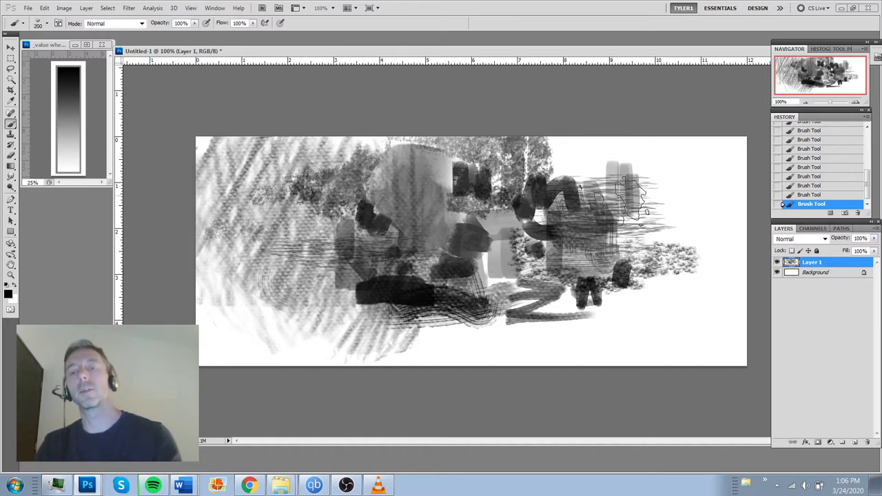
pyautogui.moveTo(585, 268)
pyautogui.mouseDown()
pyautogui.moveTo(558, 326)
pyautogui.moveTo(501, 321)
pyautogui.mouseUp()
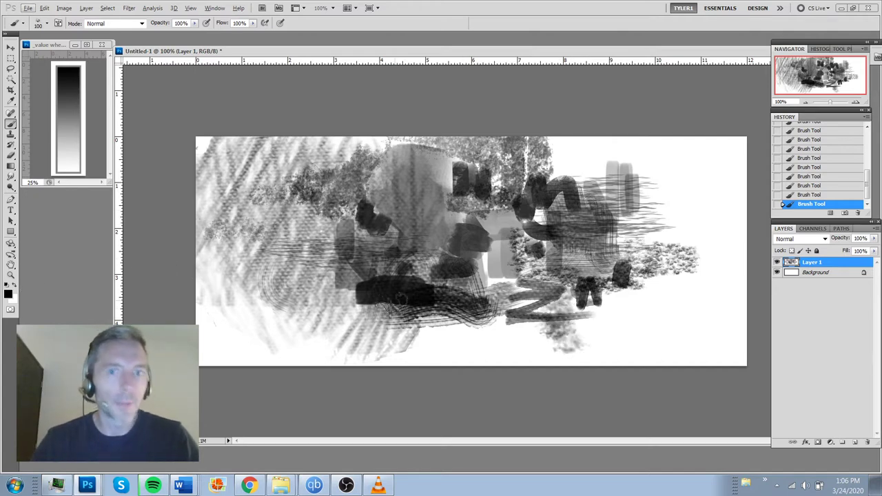
# Select the 35 px hard round brush preset and try test marks beside the horizontal streaks, undoing each one.
pyautogui.rightClick(403, 298)
pyautogui.doubleClick(528, 364)
pyautogui.moveTo(638, 187)
pyautogui.mouseDown()
pyautogui.moveTo(644, 255)
pyautogui.moveTo(661, 241)
pyautogui.mouseUp()
pyautogui.hotkey('ctrl', 'z')
pyautogui.rightClick(462, 325)
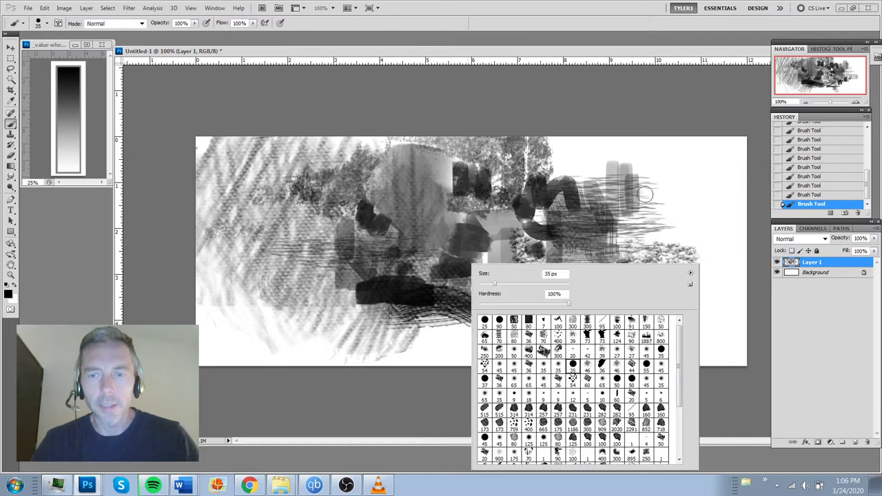
pyautogui.click(644, 195)
pyautogui.moveTo(661, 181)
pyautogui.mouseDown()
pyautogui.moveTo(655, 220)
pyautogui.moveTo(673, 209)
pyautogui.moveTo(694, 246)
pyautogui.mouseUp()
pyautogui.hotkey('ctrl', 'z')
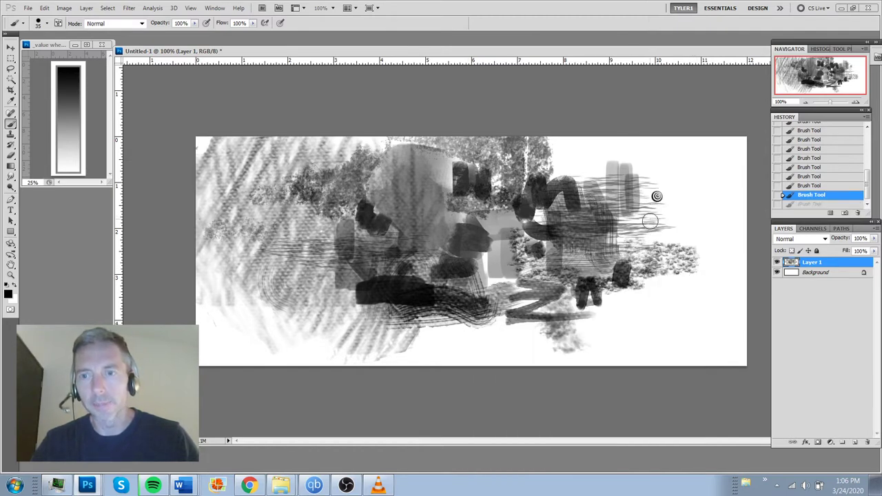
pyautogui.click(671, 224)
pyautogui.hotkey('ctrl', 'alt', 'z')
pyautogui.hotkey('ctrl', 'alt', 'z')
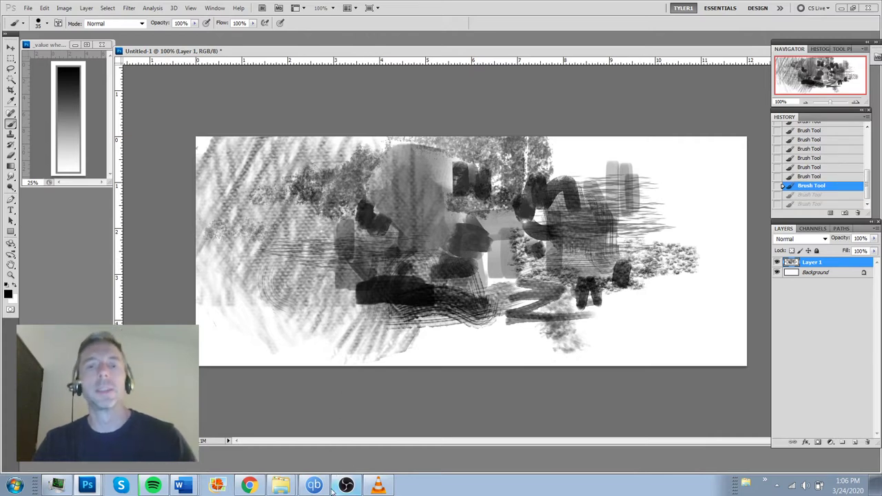
# Select the 95 px bristle brush preset and paint curling black strokes across the left half and centre of the canvas.
pyautogui.rightClick(344, 338)
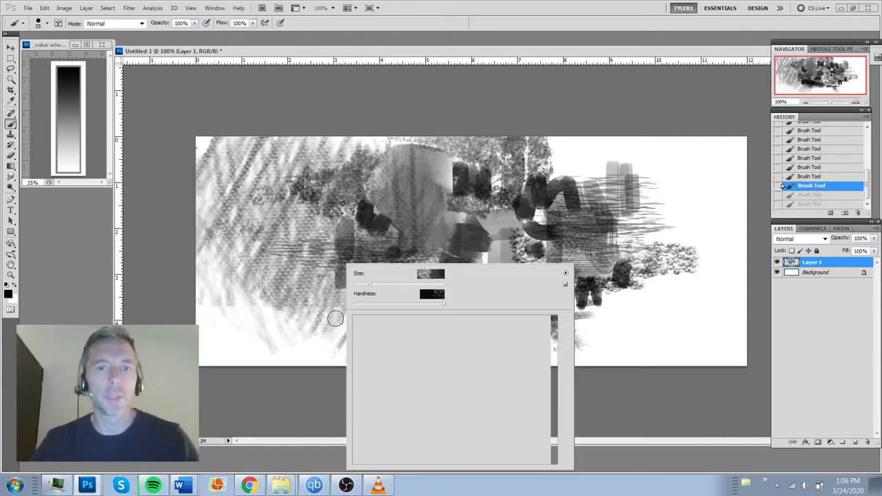
pyautogui.moveTo(287, 321)
pyautogui.mouseDown()
pyautogui.moveTo(335, 320)
pyautogui.moveTo(296, 311)
pyautogui.moveTo(310, 273)
pyautogui.mouseUp()
pyautogui.hotkey('ctrl', 'alt', 'z')
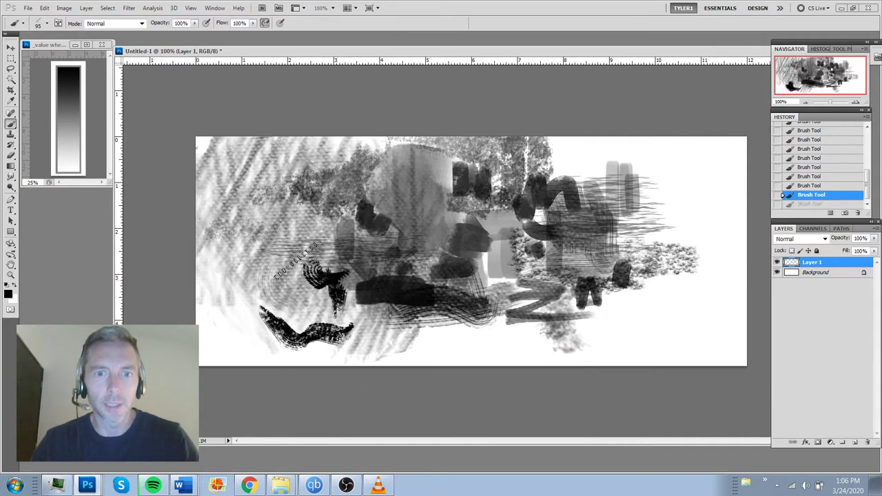
pyautogui.moveTo(299, 235)
pyautogui.mouseDown()
pyautogui.moveTo(343, 206)
pyautogui.moveTo(324, 161)
pyautogui.mouseUp()
pyautogui.moveTo(375, 228)
pyautogui.mouseDown()
pyautogui.moveTo(405, 240)
pyautogui.moveTo(359, 193)
pyautogui.moveTo(419, 231)
pyautogui.mouseUp()
pyautogui.moveTo(365, 186); pyautogui.dragTo(390, 211)
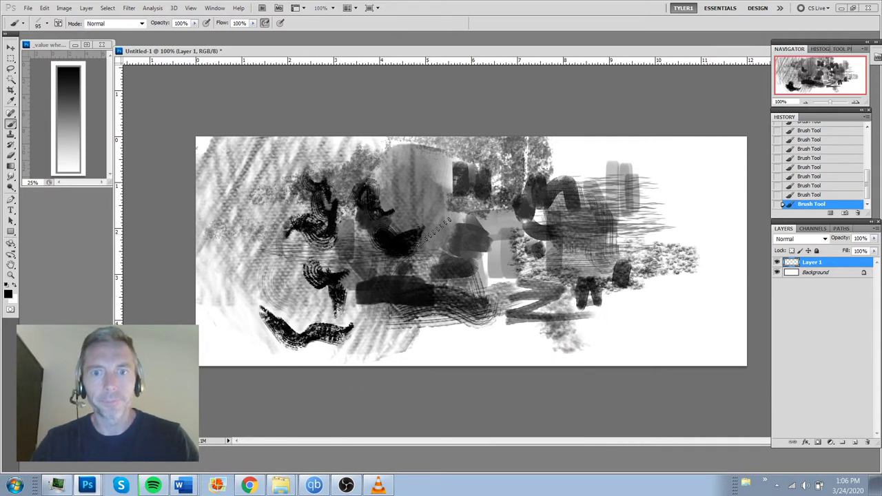
pyautogui.moveTo(434, 238)
pyautogui.mouseDown()
pyautogui.moveTo(468, 224)
pyautogui.moveTo(441, 251)
pyautogui.mouseUp()
pyautogui.moveTo(342, 249); pyautogui.dragTo(358, 298)
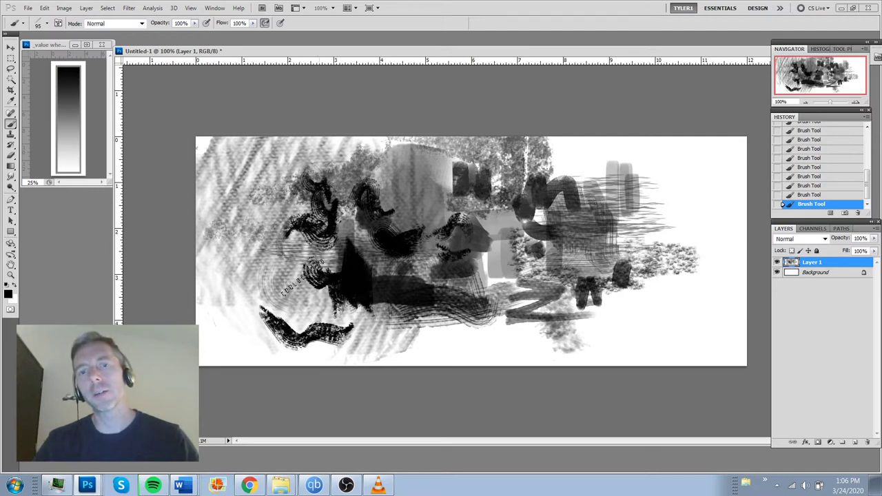
pyautogui.moveTo(303, 261); pyautogui.dragTo(306, 293)
# Paint horizontal streaks at the upper right with the 400 px preset and grainy black strokes below the black bar with the 50 px preset.
pyautogui.rightClick(393, 318)
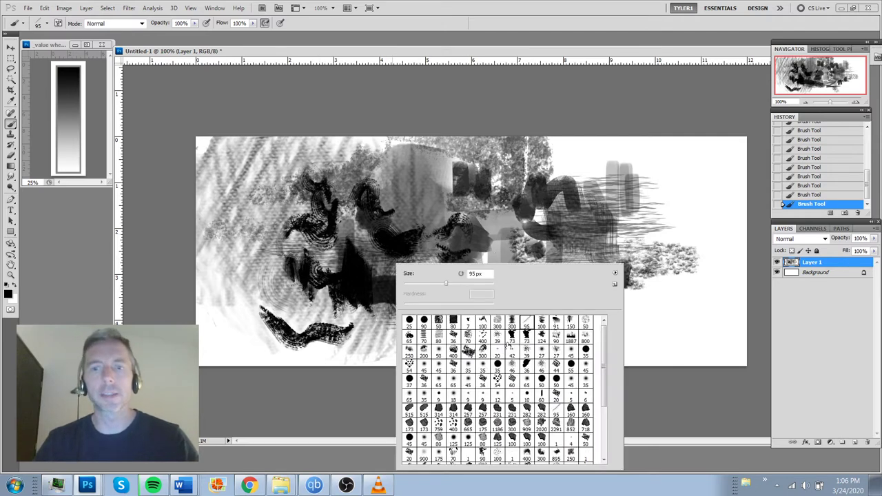
pyautogui.moveTo(624, 215)
pyautogui.mouseDown()
pyautogui.moveTo(651, 232)
pyautogui.moveTo(607, 157)
pyautogui.moveTo(594, 180)
pyautogui.mouseUp()
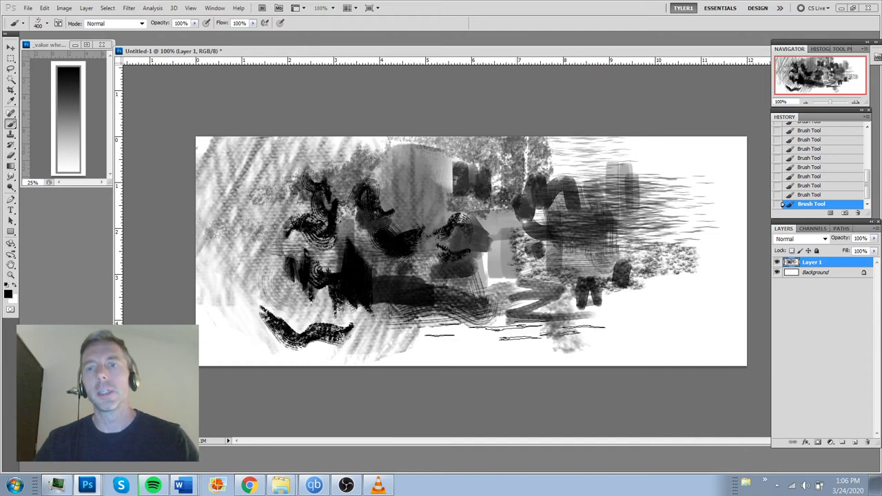
pyautogui.rightClick(549, 329)
pyautogui.doubleClick(593, 350)
pyautogui.moveTo(403, 343)
pyautogui.mouseDown()
pyautogui.moveTo(448, 324)
pyautogui.moveTo(486, 330)
pyautogui.mouseUp()
pyautogui.moveTo(287, 201); pyautogui.dragTo(292, 233)
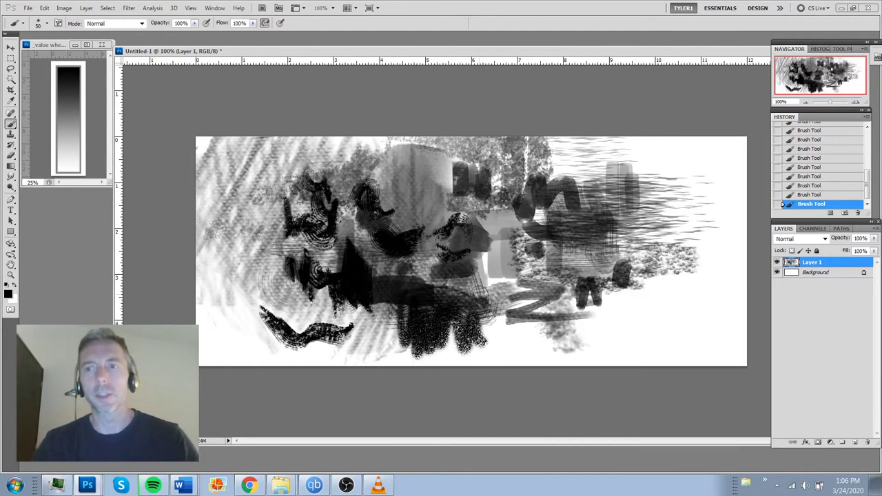
# Select the 250 px cloud brush preset and paint soft smoky patches near the canvas's right and left edges.
pyautogui.rightClick(600, 323)
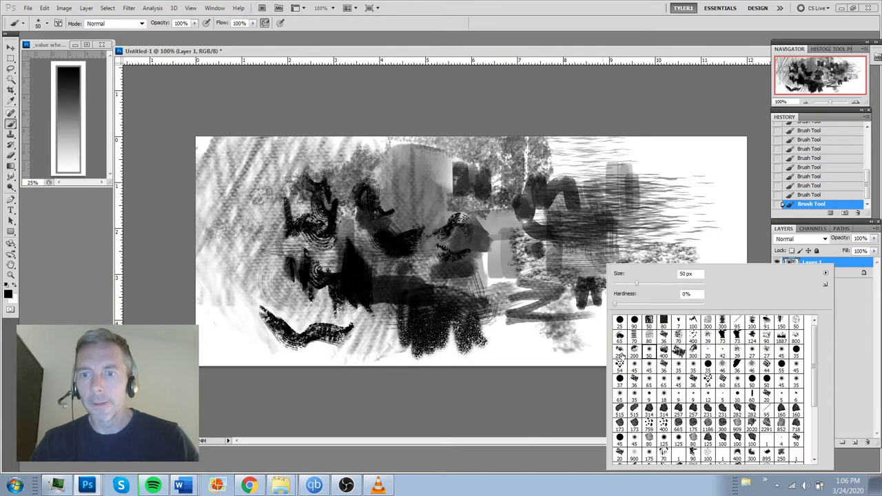
pyautogui.click(621, 353)
pyautogui.moveTo(651, 189)
pyautogui.mouseDown()
pyautogui.moveTo(693, 234)
pyautogui.moveTo(714, 193)
pyautogui.moveTo(709, 204)
pyautogui.mouseUp()
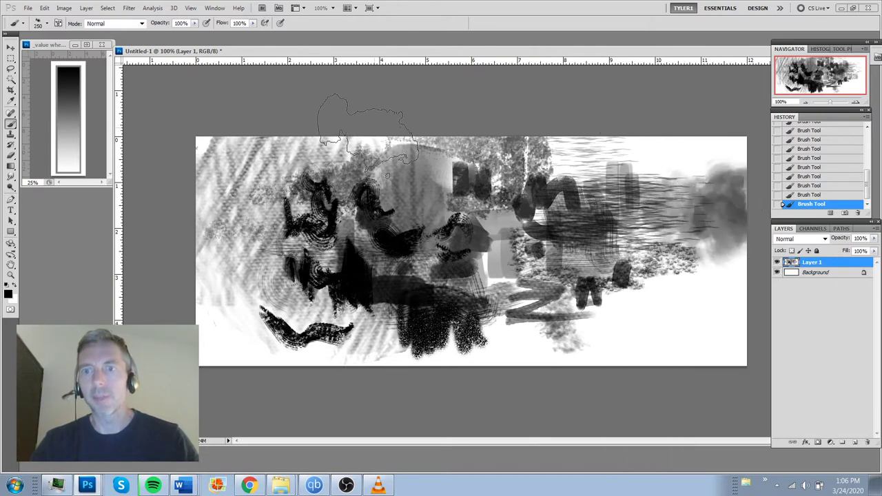
# Select the 27 px brush preset and paint two black patches along the canvas's top edge, undoing the arch drawn between them.
pyautogui.rightClick(459, 241)
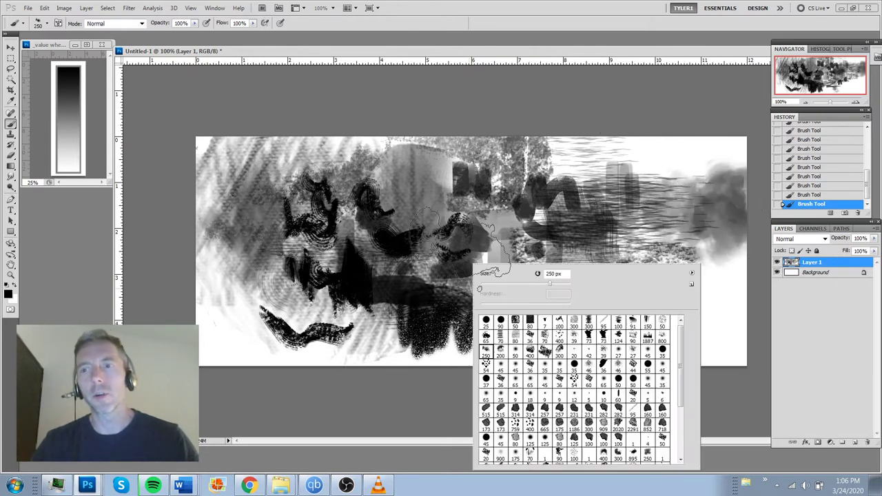
pyautogui.click(633, 350)
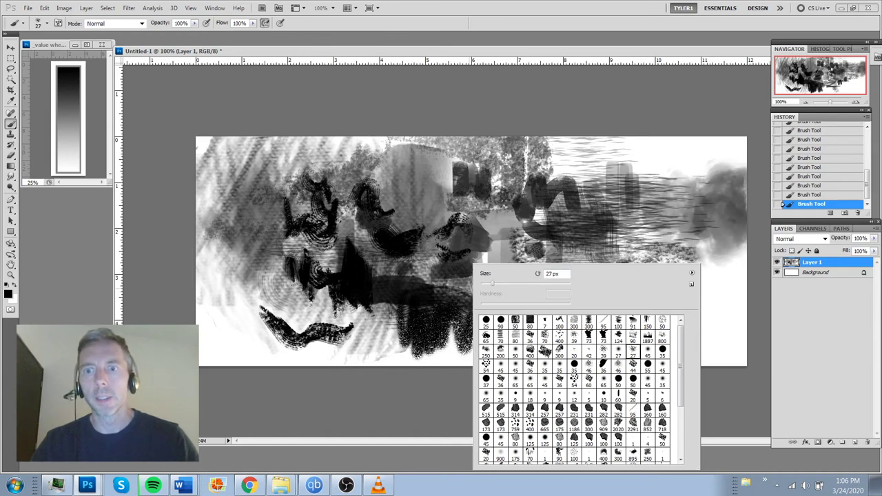
pyautogui.moveTo(560, 174); pyautogui.dragTo(582, 132)
pyautogui.hotkey('ctrl', 'z')
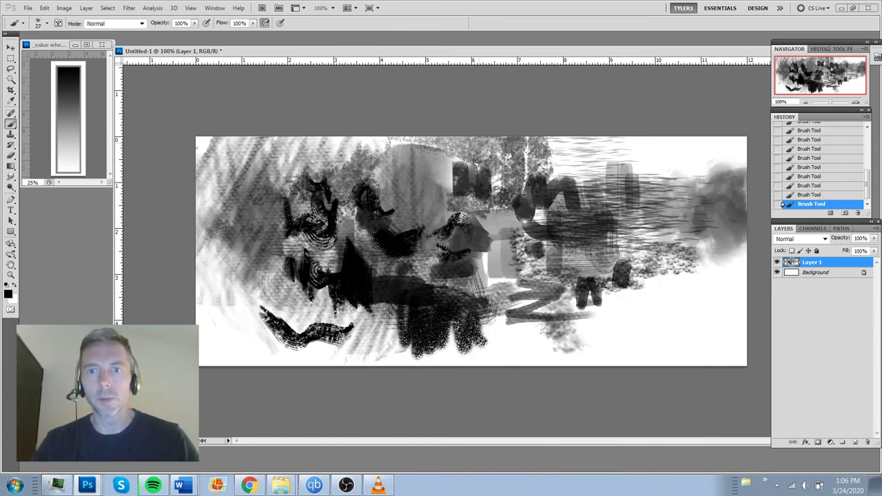
pyautogui.moveTo(477, 165); pyautogui.dragTo(468, 138)
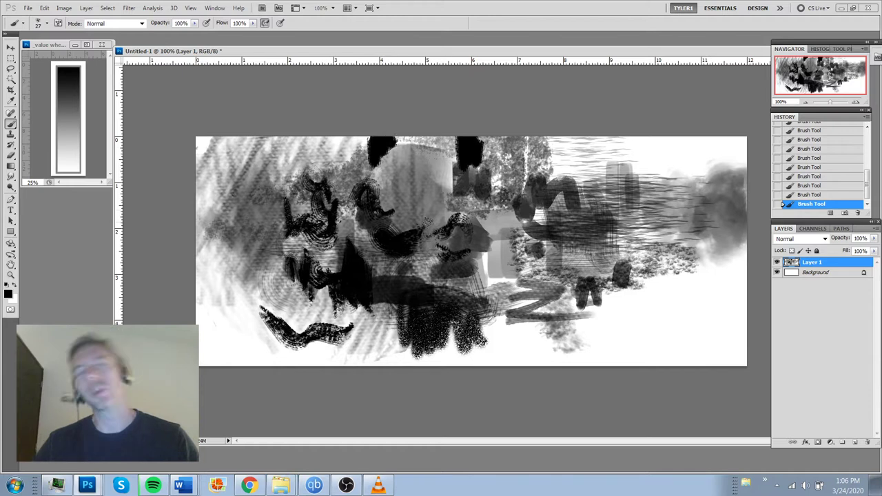
pyautogui.moveTo(391, 141); pyautogui.dragTo(473, 155)
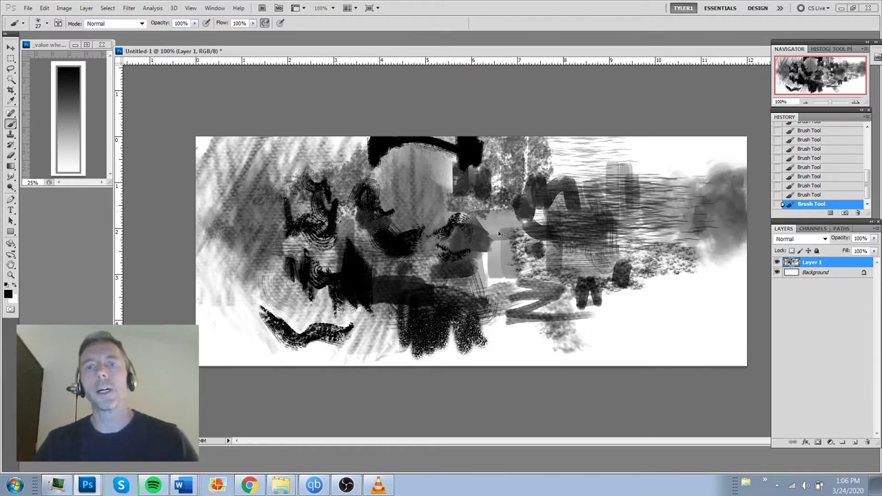
pyautogui.hotkey('ctrl', 'z')
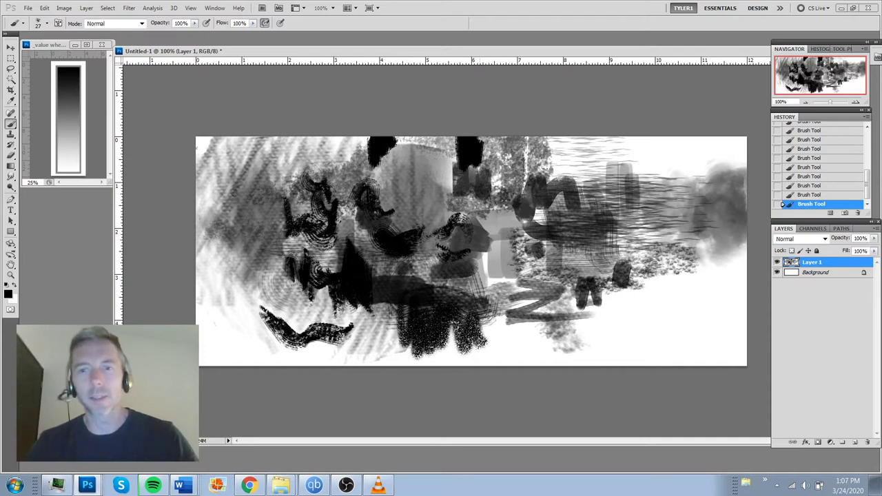
# Select the 54 px speckled brush preset and paint overlapping grey and black dabs along the lower centre of the canvas.
pyautogui.rightClick(513, 343)
pyautogui.click(489, 324)
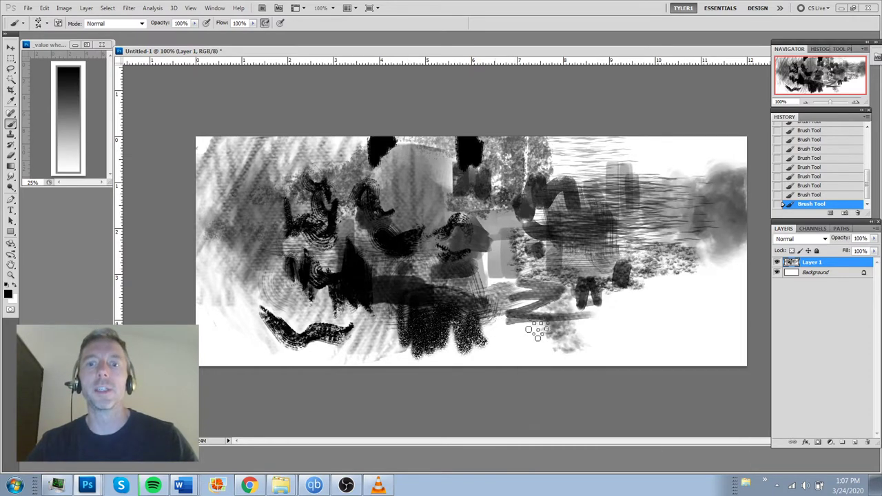
pyautogui.moveTo(481, 329); pyautogui.dragTo(617, 321)
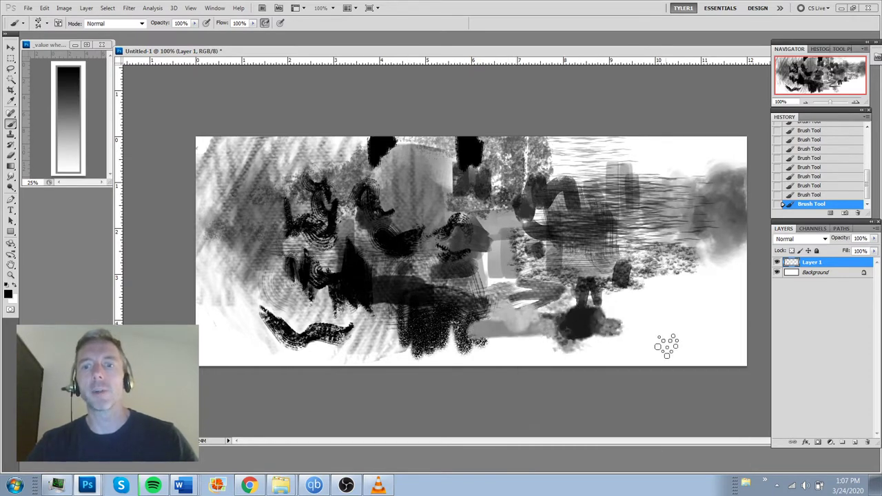
pyautogui.moveTo(398, 334)
pyautogui.mouseDown()
pyautogui.moveTo(390, 314)
pyautogui.moveTo(380, 311)
pyautogui.moveTo(358, 324)
pyautogui.moveTo(343, 309)
pyautogui.mouseUp()
pyautogui.rightClick(383, 354)
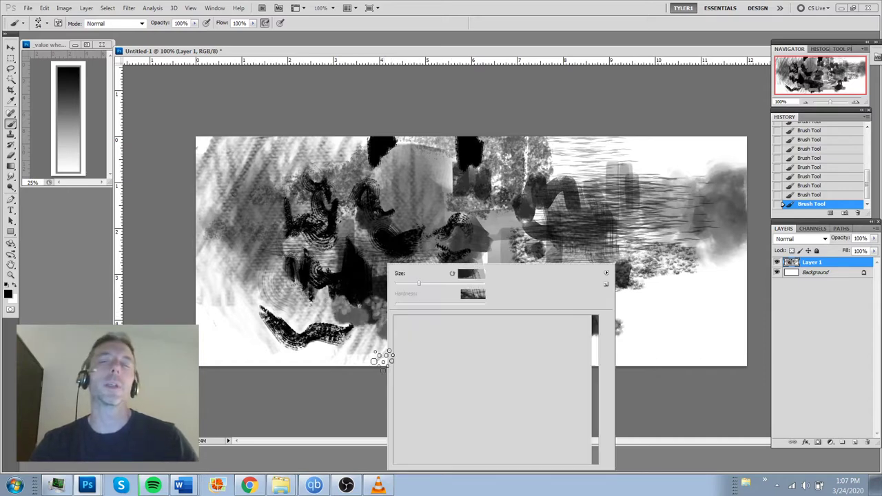
pyautogui.click(488, 363)
pyautogui.moveTo(641, 245)
pyautogui.mouseDown()
pyautogui.moveTo(658, 251)
pyautogui.moveTo(664, 269)
pyautogui.mouseUp()
pyautogui.hotkey('ctrl', 'z')
# Select the 54 px speckled brush preset and paint a bubbly grey patch at the lower right of the painted area.
pyautogui.rightClick(641, 312)
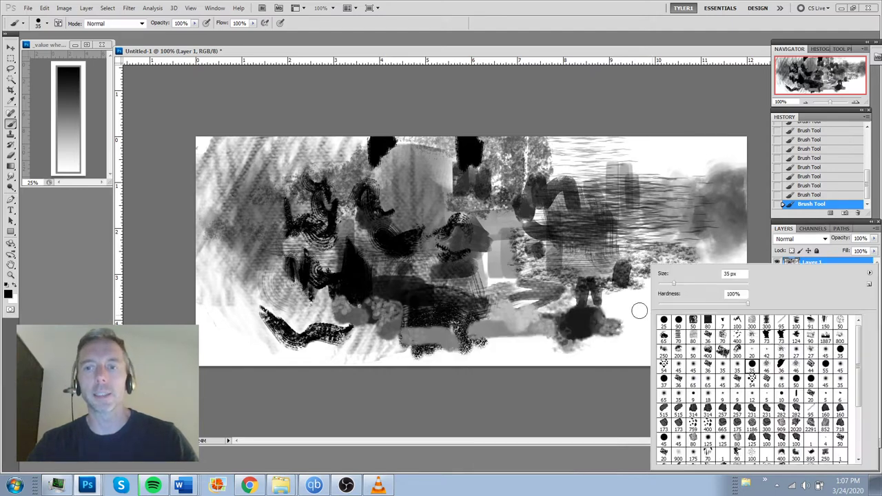
pyautogui.click(662, 365)
pyautogui.moveTo(620, 296)
pyautogui.mouseDown()
pyautogui.moveTo(610, 265)
pyautogui.moveTo(651, 301)
pyautogui.moveTo(639, 295)
pyautogui.mouseUp()
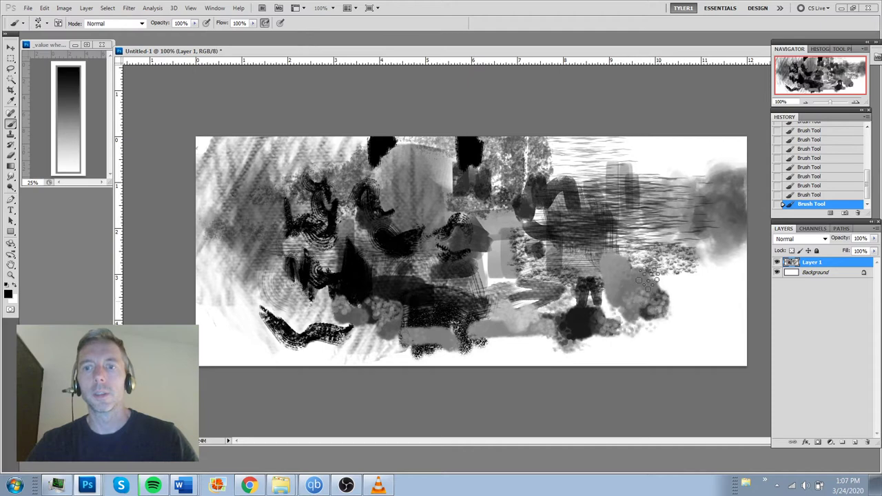
# Select the 27 px brush preset and paint a solid black ragged patch over the horizontal streaks at the upper right.
pyautogui.rightClick(578, 341)
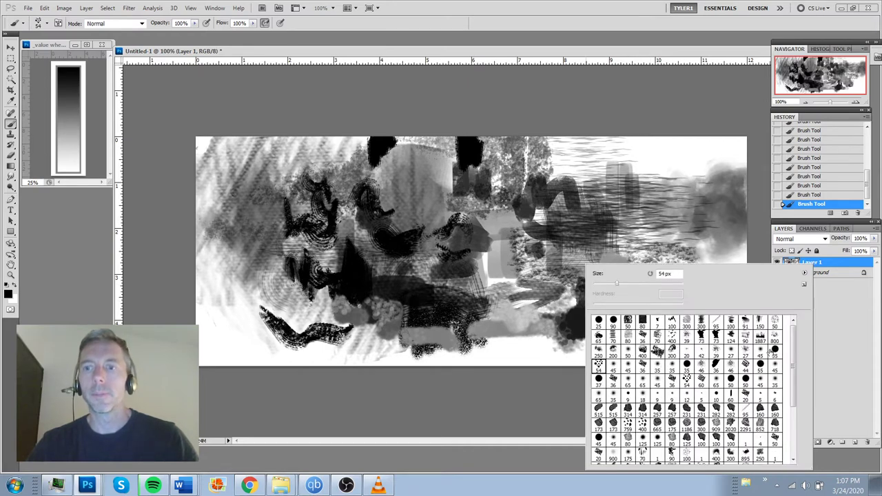
pyautogui.click(666, 186)
pyautogui.moveTo(666, 186); pyautogui.dragTo(682, 167)
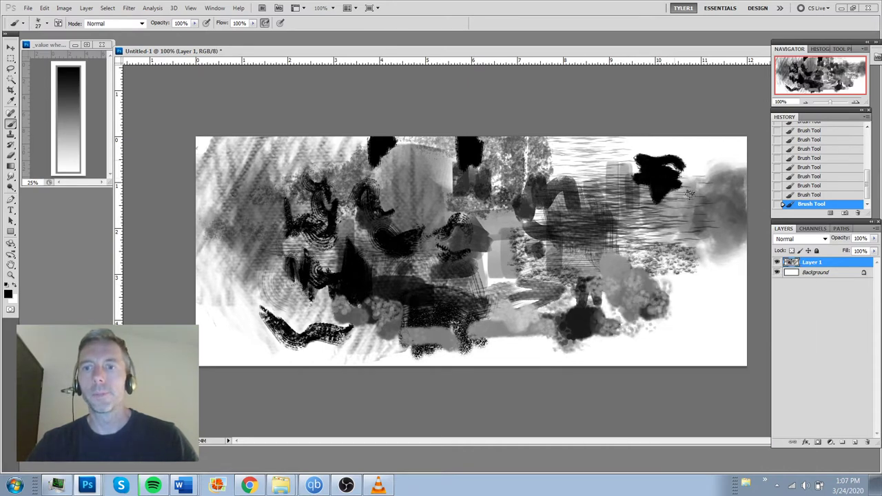
# Paint broken black streaks across the lower canvas with the large jagged brush preset at 27 px, reducing its size to 25 px.
pyautogui.rightClick(686, 295)
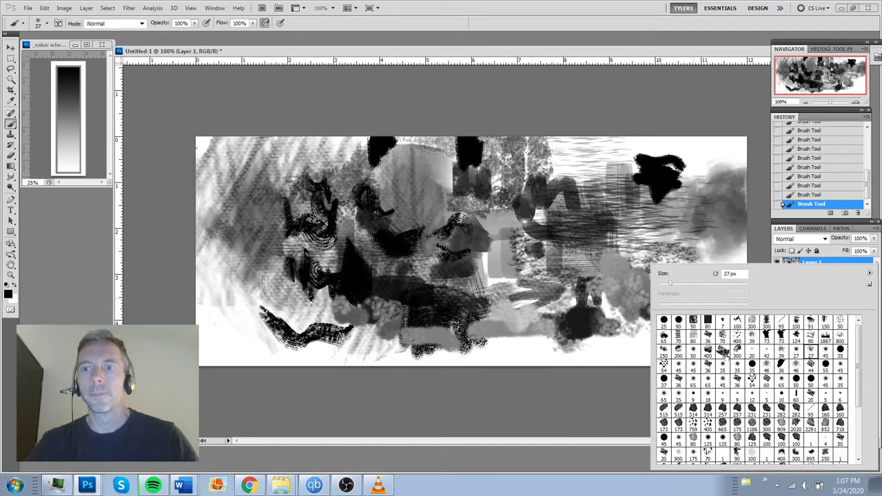
pyautogui.doubleClick(723, 353)
pyautogui.moveTo(237, 277)
pyautogui.mouseDown()
pyautogui.moveTo(207, 259)
pyautogui.moveTo(255, 297)
pyautogui.moveTo(423, 339)
pyautogui.mouseUp()
pyautogui.moveTo(244, 314)
pyautogui.mouseDown()
pyautogui.moveTo(295, 328)
pyautogui.moveTo(494, 301)
pyautogui.moveTo(611, 311)
pyautogui.mouseUp()
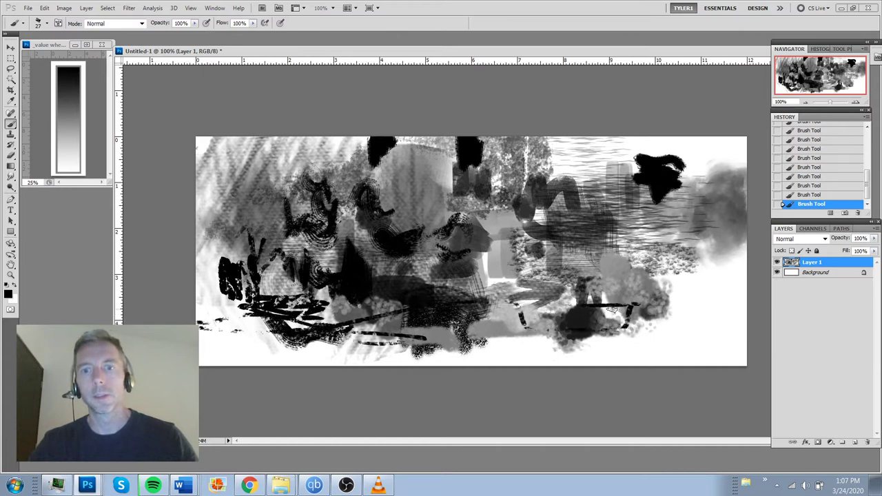
pyautogui.moveTo(378, 304); pyautogui.dragTo(551, 314)
pyautogui.moveTo(499, 298)
pyautogui.mouseDown()
pyautogui.moveTo(544, 307)
pyautogui.moveTo(549, 281)
pyautogui.mouseUp()
pyautogui.press('[')
pyautogui.click(554, 279)
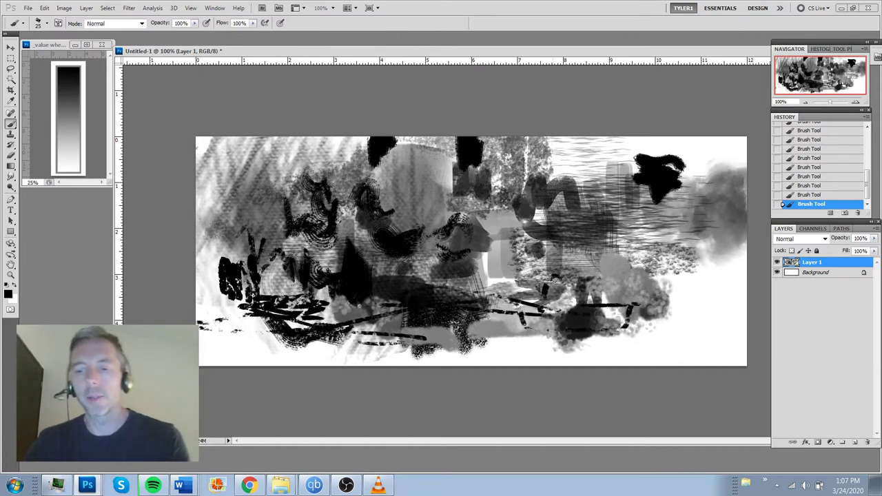
# Enlarge the jagged brush to 800 px and stamp large black slanted marks over the upper right of the canvas.
pyautogui.press(']')
pyautogui.press(']')
pyautogui.press(']')
pyautogui.press(']')
pyautogui.press(']')
pyautogui.press(']')
pyautogui.press(']')
pyautogui.press(']')
pyautogui.press(']')
pyautogui.press(']')
pyautogui.press(']')
pyautogui.press(']')
pyautogui.press(']')
pyautogui.press(']')
pyautogui.press(']')
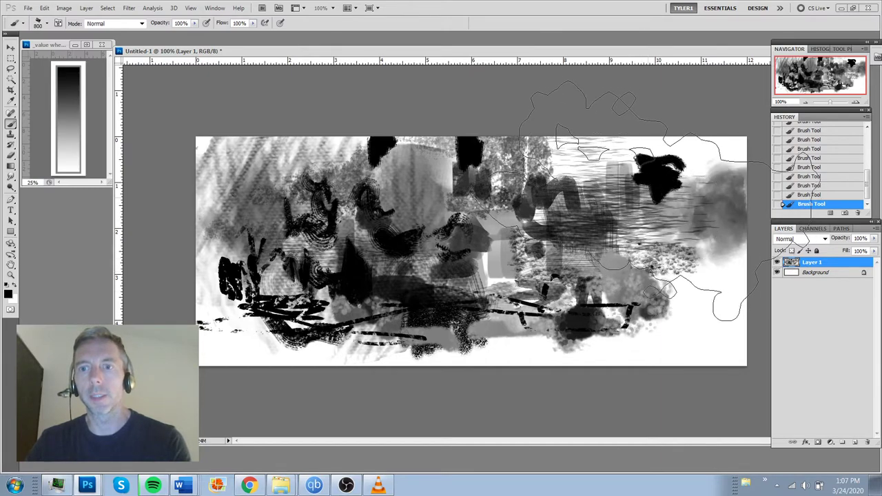
pyautogui.click(657, 202)
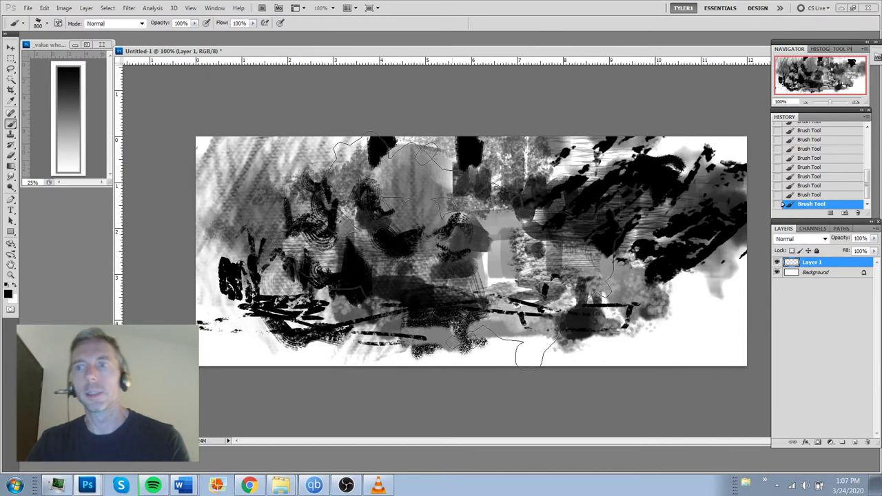
# Shrink the jagged brush to 7 px and scribble thin black lines over the upper centre and left half of the canvas.
pyautogui.press('[')
pyautogui.press('[')
pyautogui.press('[')
pyautogui.press('[')
pyautogui.press('[')
pyautogui.press('[')
pyautogui.press('[')
pyautogui.press('[')
pyautogui.press('[')
pyautogui.press('[')
pyautogui.press('[')
pyautogui.press('[')
pyautogui.press('[')
pyautogui.press('[')
pyautogui.press('[')
pyautogui.press('[')
pyautogui.press('[')
pyautogui.press('[')
pyautogui.press('[')
pyautogui.press('[')
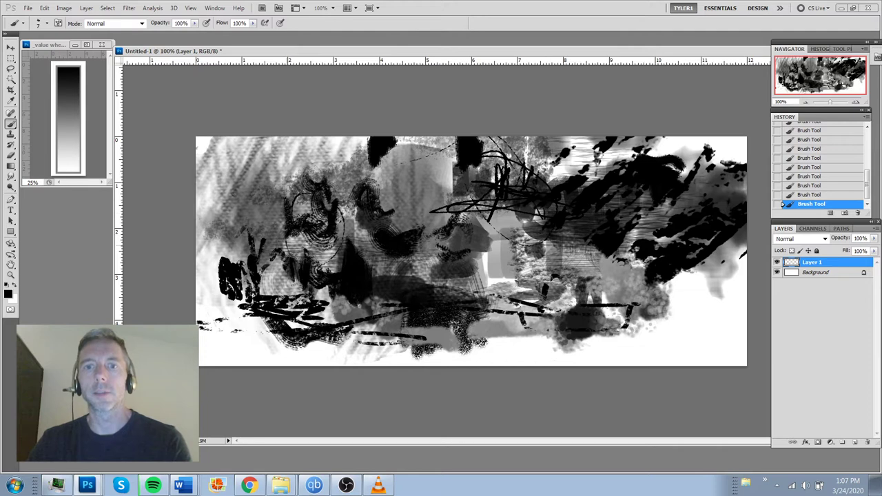
pyautogui.moveTo(298, 173)
pyautogui.mouseDown()
pyautogui.moveTo(266, 206)
pyautogui.moveTo(284, 227)
pyautogui.moveTo(291, 220)
pyautogui.moveTo(283, 245)
pyautogui.moveTo(277, 182)
pyautogui.moveTo(275, 210)
pyautogui.mouseUp()
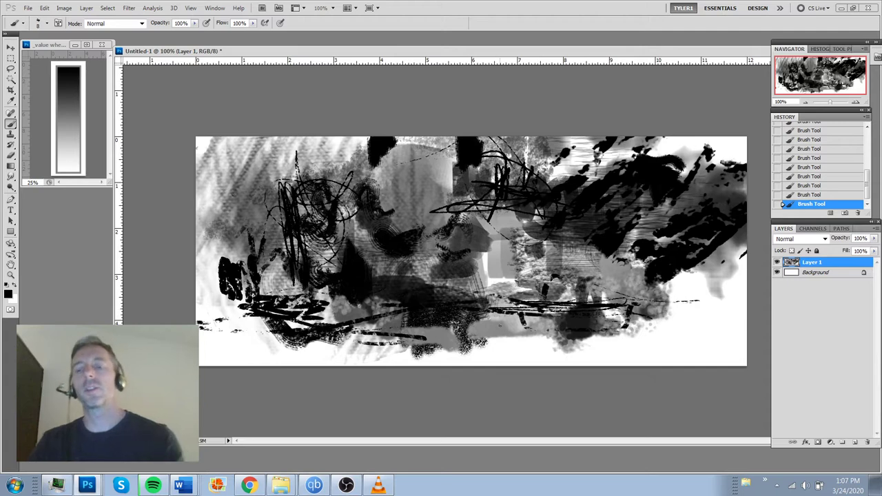
# Select the 65 px brush preset and paint grey panels and a long black band across the lower right, undoing the first stroke.
pyautogui.rightClick(663, 332)
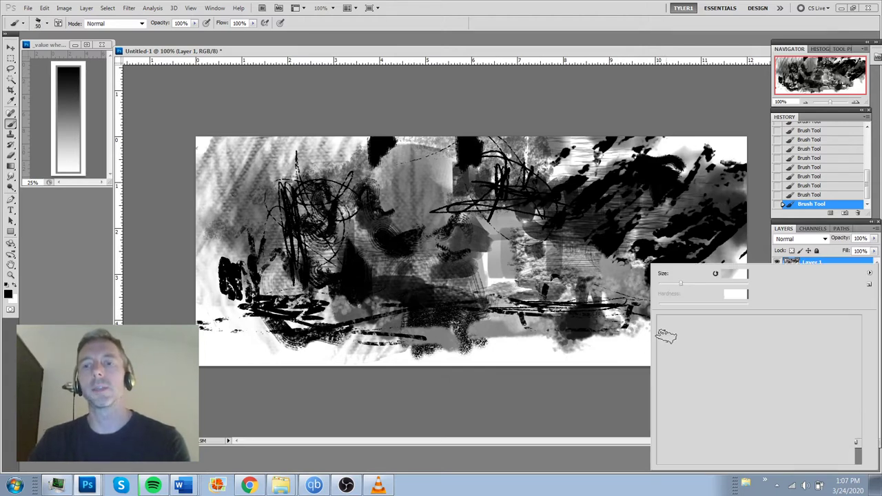
pyautogui.moveTo(627, 336)
pyautogui.mouseDown()
pyautogui.moveTo(696, 318)
pyautogui.moveTo(748, 324)
pyautogui.mouseUp()
pyautogui.hotkey('ctrl', 'z')
pyautogui.moveTo(662, 324)
pyautogui.mouseDown()
pyautogui.moveTo(694, 307)
pyautogui.moveTo(707, 311)
pyautogui.moveTo(726, 344)
pyautogui.moveTo(739, 316)
pyautogui.mouseUp()
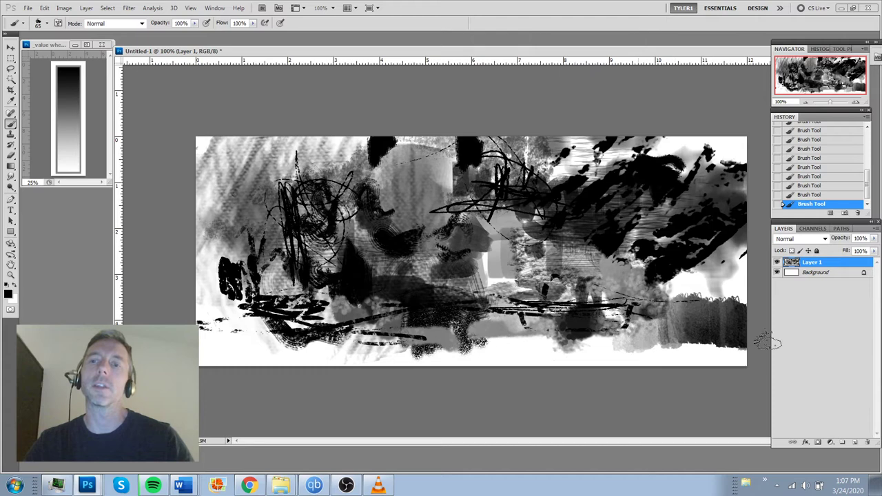
pyautogui.moveTo(770, 343)
pyautogui.mouseDown()
pyautogui.moveTo(662, 350)
pyautogui.moveTo(738, 351)
pyautogui.moveTo(736, 359)
pyautogui.moveTo(750, 364)
pyautogui.moveTo(715, 367)
pyautogui.moveTo(750, 356)
pyautogui.moveTo(704, 351)
pyautogui.moveTo(566, 355)
pyautogui.moveTo(554, 358)
pyautogui.moveTo(551, 371)
pyautogui.moveTo(694, 368)
pyautogui.mouseUp()
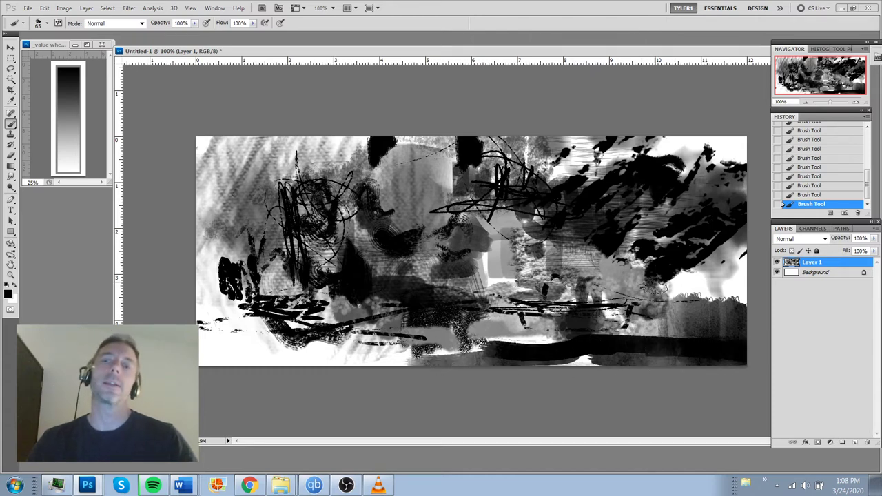
pyautogui.moveTo(653, 288)
pyautogui.mouseDown()
pyautogui.moveTo(681, 275)
pyautogui.moveTo(735, 286)
pyautogui.moveTo(720, 313)
pyautogui.mouseUp()
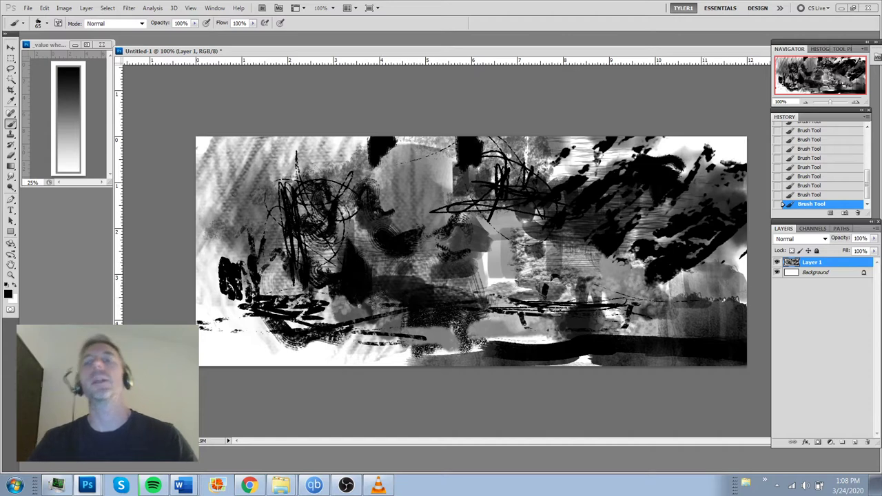
# Paint black strokes near the left edge with the 25 px round preset and a thin zigzag at the lower centre with the 7 px preset.
pyautogui.rightClick(503, 321)
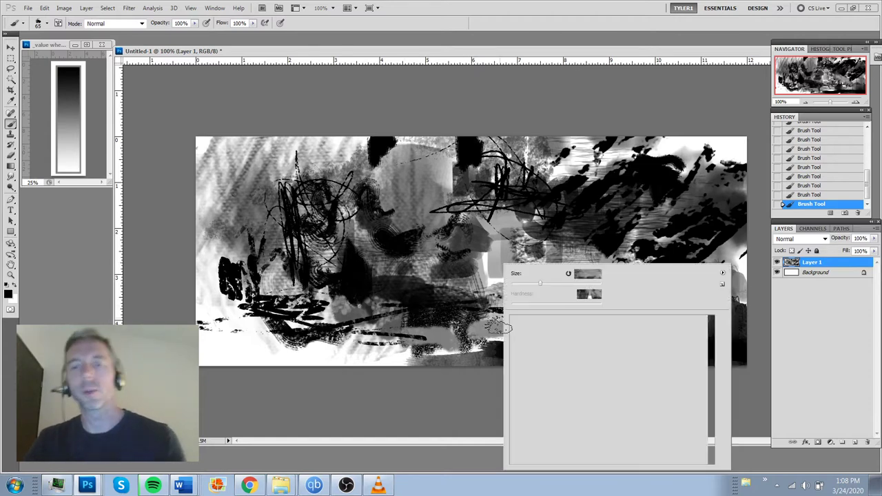
pyautogui.click(516, 321)
pyautogui.click(226, 259)
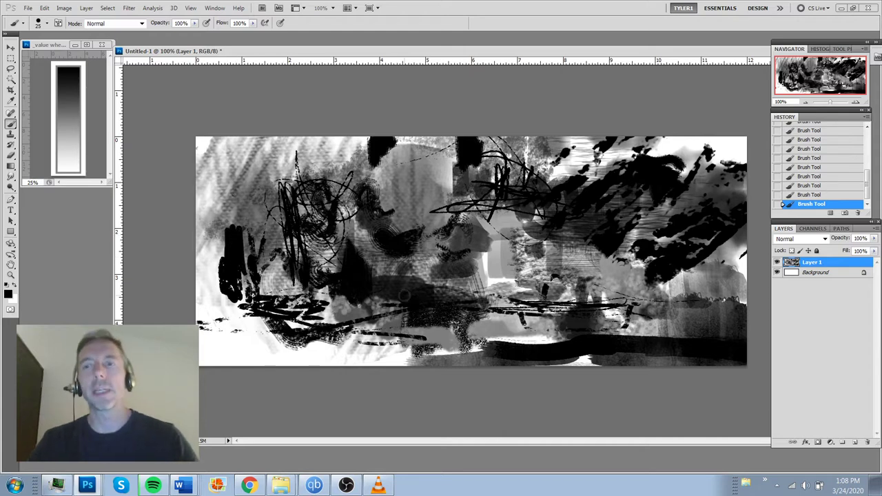
pyautogui.rightClick(484, 277)
pyautogui.click(558, 322)
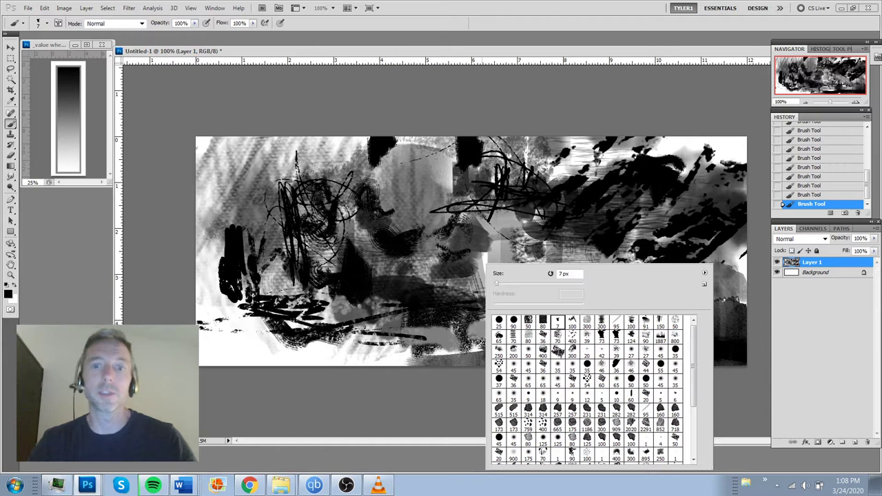
pyautogui.moveTo(364, 327); pyautogui.dragTo(367, 355)
pyautogui.moveTo(375, 334); pyautogui.dragTo(376, 355)
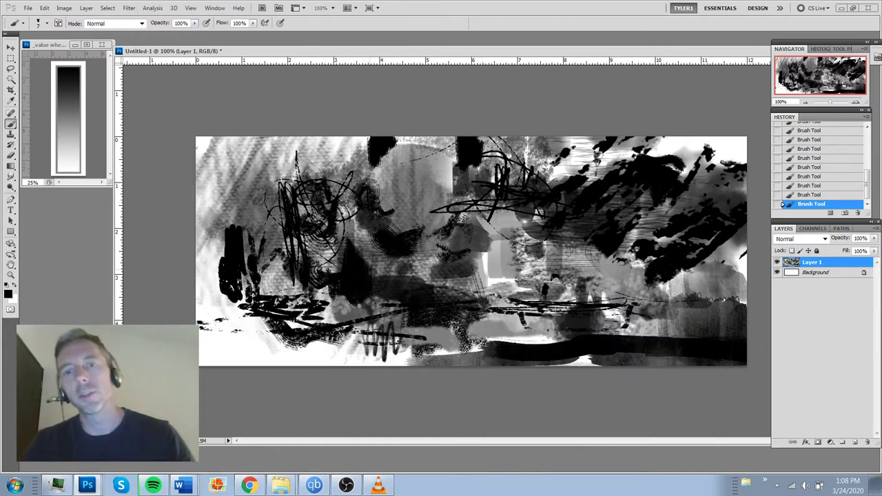
# Select the 91 px brush preset and paint translucent grey horizontal strokes along the lower centre of the canvas.
pyautogui.rightClick(433, 266)
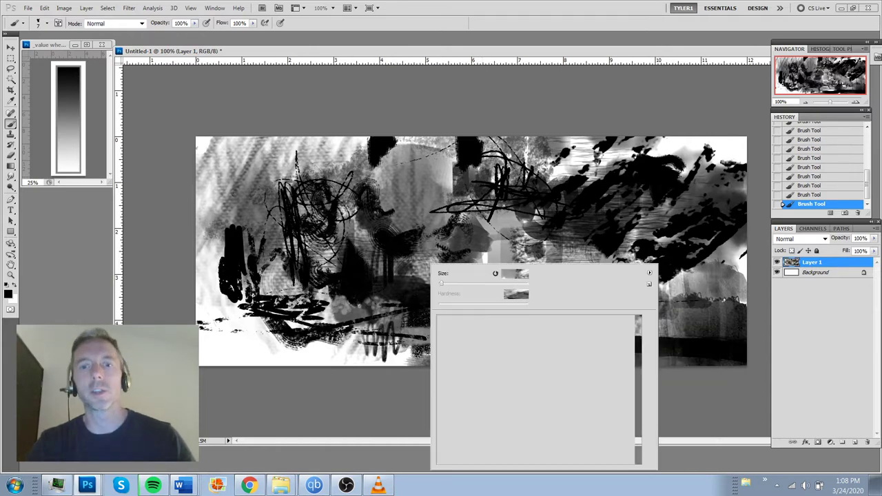
pyautogui.moveTo(303, 318); pyautogui.dragTo(412, 315)
pyautogui.moveTo(476, 333)
pyautogui.mouseDown()
pyautogui.moveTo(352, 346)
pyautogui.moveTo(503, 337)
pyautogui.mouseUp()
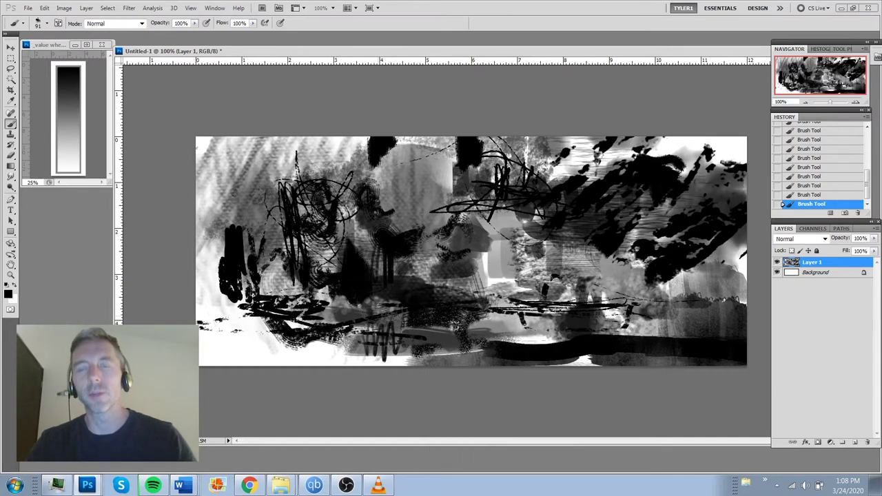
# Select the 50 px speckled brush preset and paint mottled grey texture along the lower left of the canvas.
pyautogui.rightClick(403, 279)
pyautogui.doubleClick(552, 322)
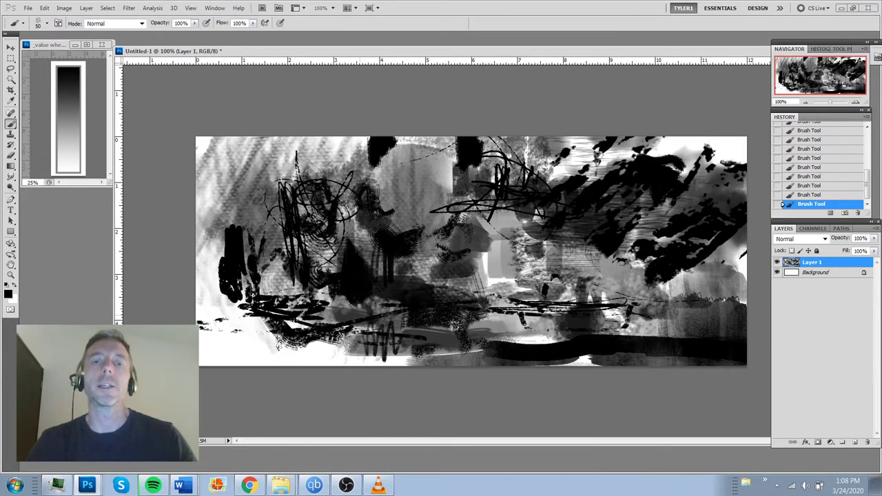
pyautogui.moveTo(294, 333); pyautogui.dragTo(269, 321)
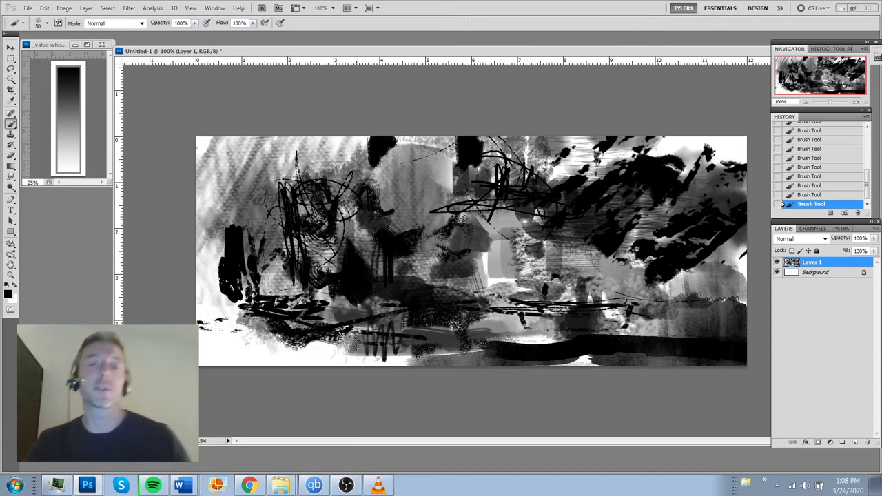
pyautogui.moveTo(369, 358)
pyautogui.mouseDown()
pyautogui.moveTo(324, 357)
pyautogui.moveTo(414, 353)
pyautogui.moveTo(304, 362)
pyautogui.moveTo(344, 345)
pyautogui.mouseUp()
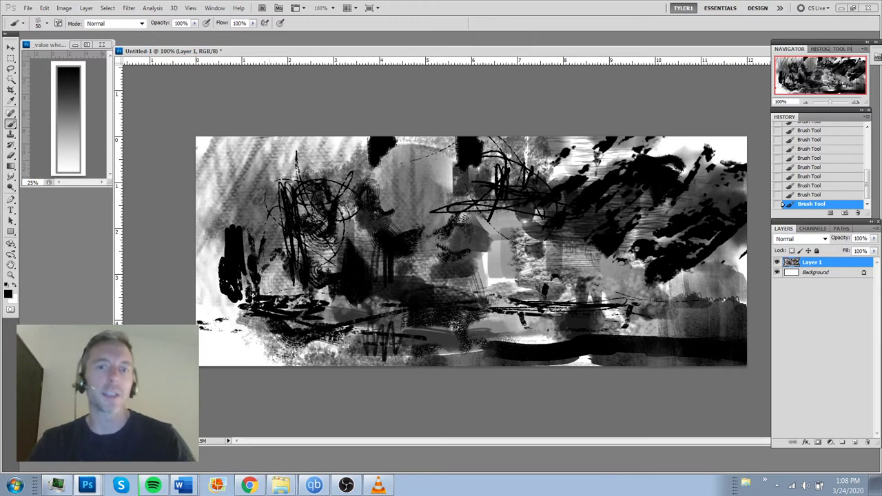
# Paint rough black vertical marks near the left edge with a 50 px brush and grainy black texture beside them with the 39 px preset.
pyautogui.rightClick(435, 264)
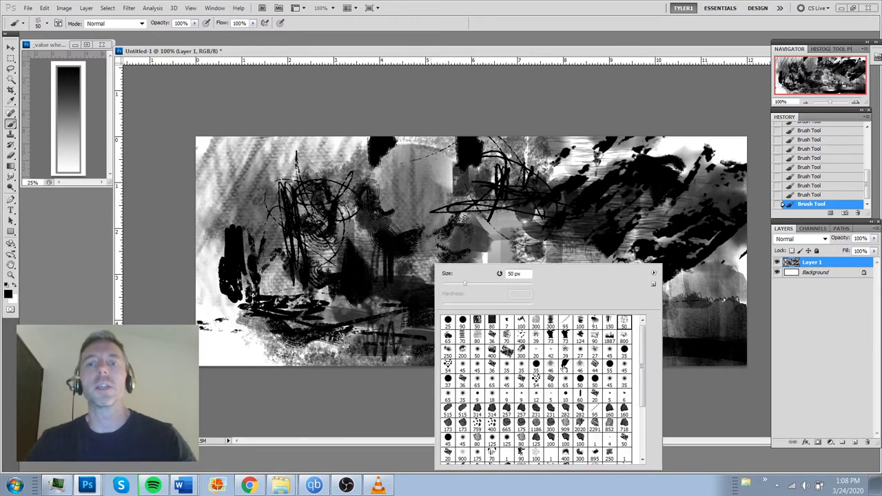
pyautogui.moveTo(241, 322)
pyautogui.mouseDown()
pyautogui.moveTo(218, 289)
pyautogui.moveTo(215, 256)
pyautogui.mouseUp()
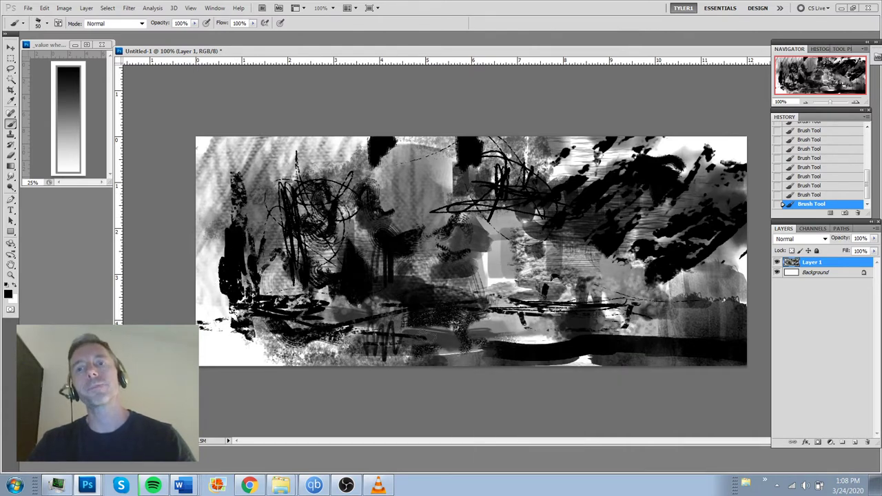
pyautogui.rightClick(434, 333)
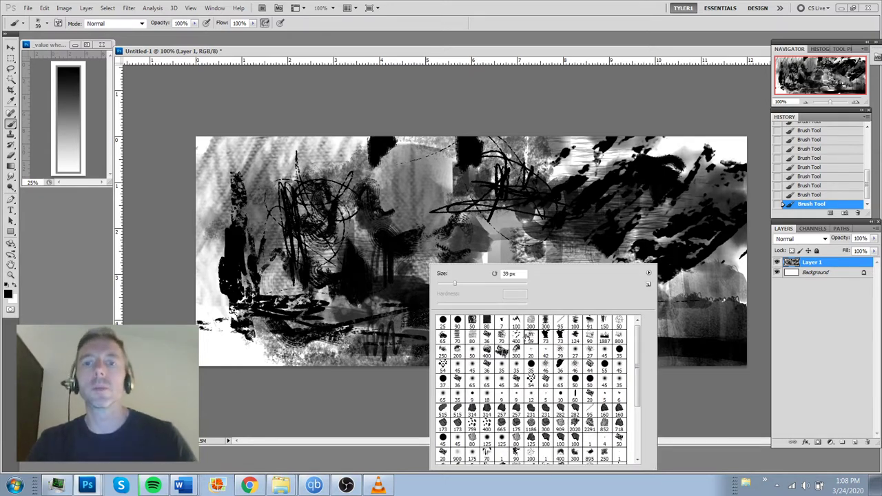
pyautogui.moveTo(233, 314)
pyautogui.mouseDown()
pyautogui.moveTo(224, 331)
pyautogui.moveTo(218, 318)
pyautogui.mouseUp()
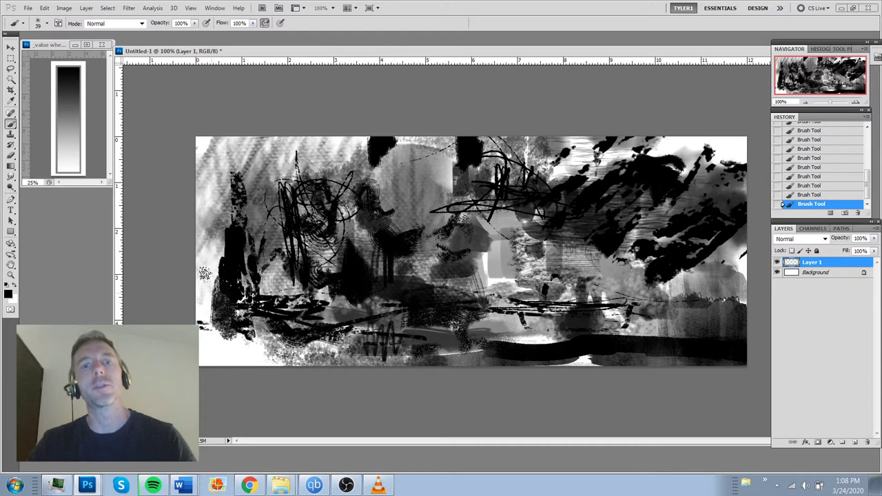
pyautogui.moveTo(204, 273); pyautogui.dragTo(206, 321)
# Paint a soft grey patch at the left edge with the 91 px preset and bristly dark streaks at the upper left with the 300 px preset.
pyautogui.rightClick(250, 351)
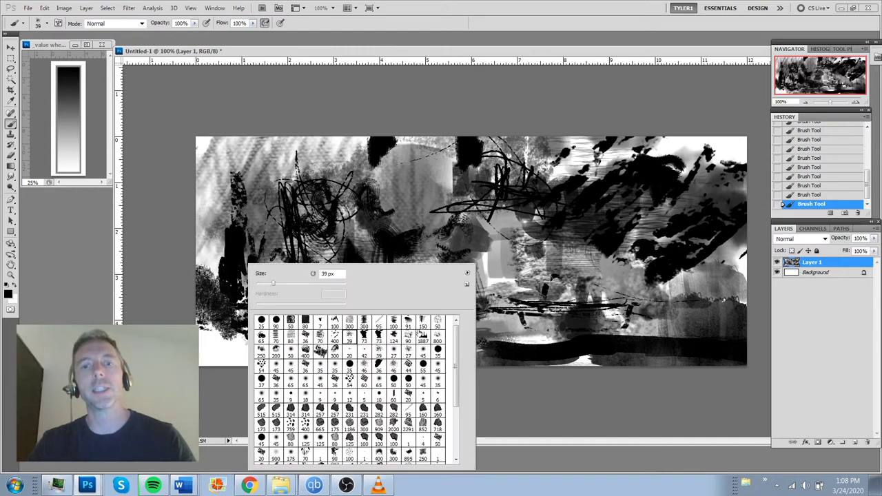
pyautogui.click(436, 320)
pyautogui.click(404, 321)
pyautogui.moveTo(230, 266)
pyautogui.mouseDown()
pyautogui.moveTo(212, 216)
pyautogui.moveTo(224, 279)
pyautogui.mouseUp()
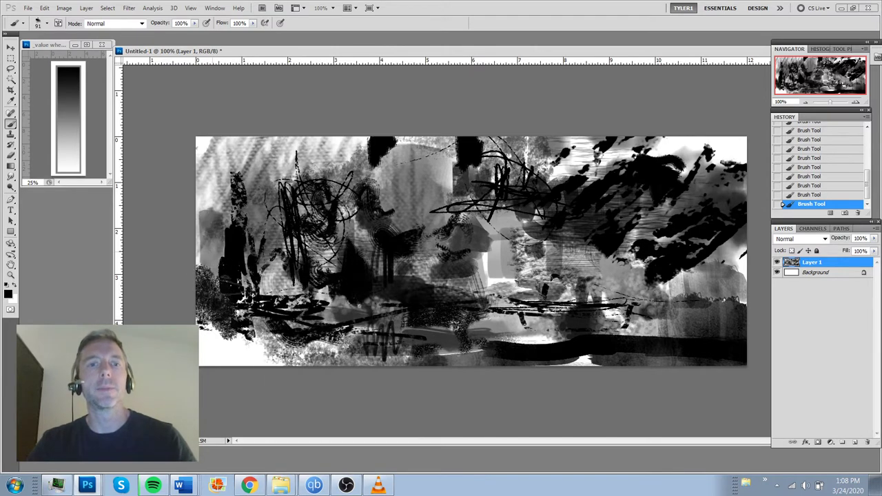
pyautogui.rightClick(285, 318)
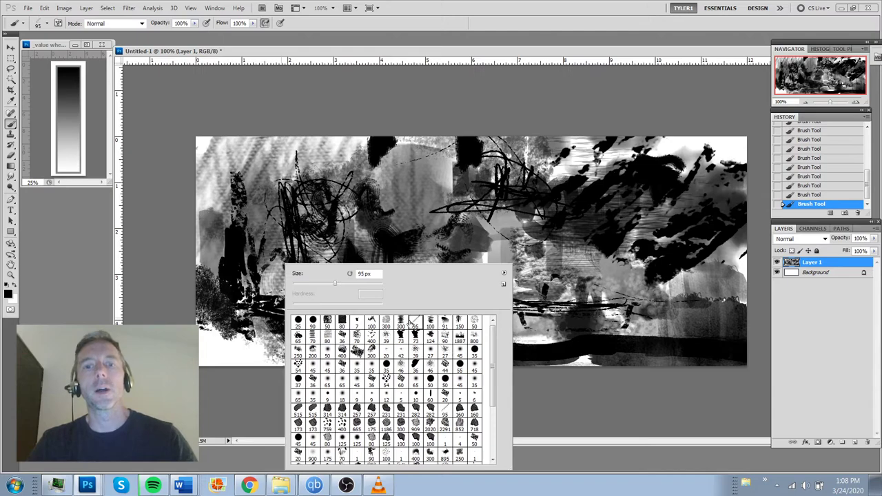
pyautogui.click(250, 270)
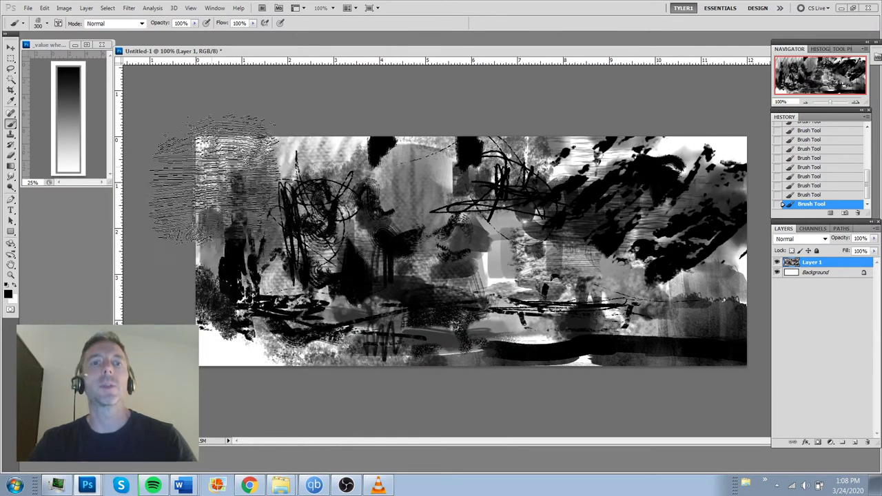
# Paint dark woven canvas texture over the left side and along the lower left of the canvas with the 300 px preset.
pyautogui.click(216, 181)
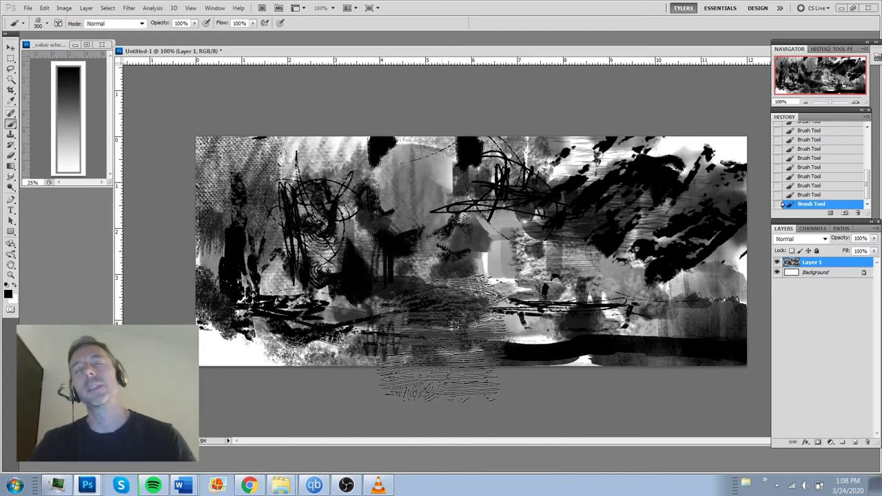
pyautogui.moveTo(382, 379)
pyautogui.mouseDown()
pyautogui.moveTo(510, 372)
pyautogui.moveTo(358, 324)
pyautogui.moveTo(321, 398)
pyautogui.mouseUp()
pyautogui.moveTo(320, 362)
pyautogui.mouseDown()
pyautogui.moveTo(369, 403)
pyautogui.moveTo(297, 337)
pyautogui.moveTo(273, 337)
pyautogui.moveTo(259, 311)
pyautogui.moveTo(256, 359)
pyautogui.moveTo(239, 312)
pyautogui.moveTo(433, 425)
pyautogui.mouseUp()
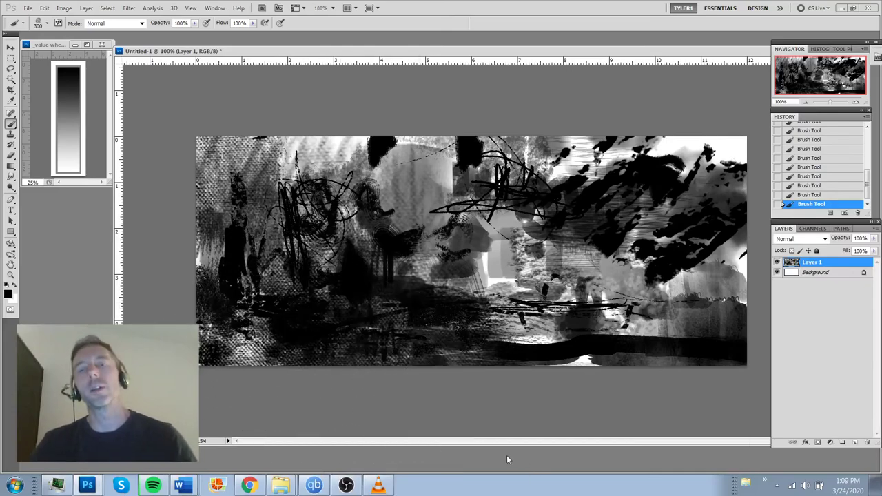
pyautogui.moveTo(276, 365)
pyautogui.mouseDown()
pyautogui.moveTo(213, 284)
pyautogui.moveTo(280, 368)
pyautogui.mouseUp()
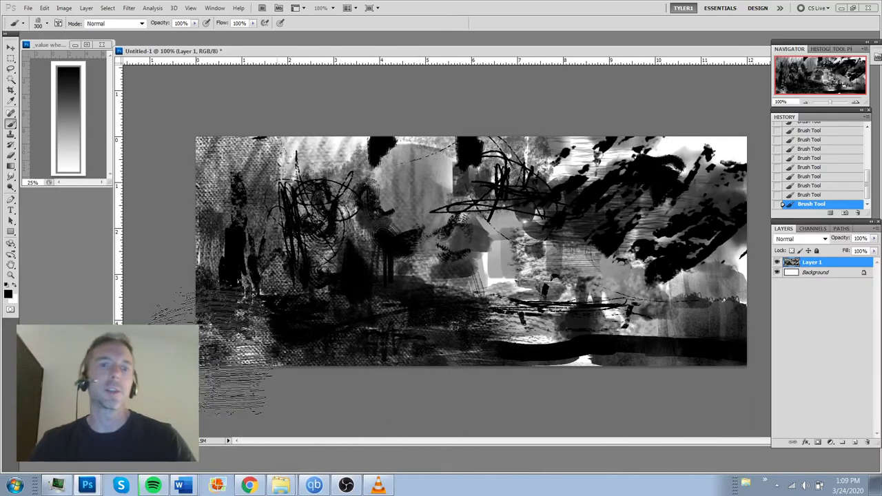
pyautogui.moveTo(210, 350); pyautogui.dragTo(222, 354)
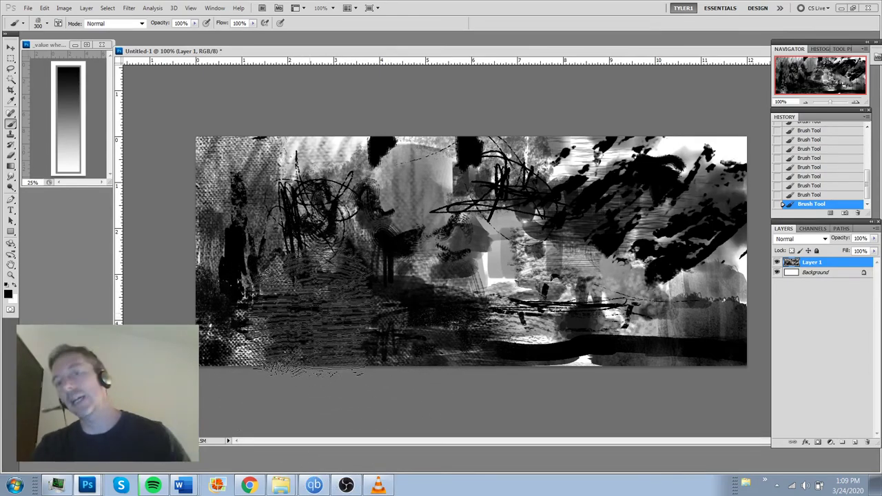
pyautogui.moveTo(297, 319)
pyautogui.mouseDown()
pyautogui.moveTo(310, 296)
pyautogui.moveTo(300, 286)
pyautogui.moveTo(388, 225)
pyautogui.mouseUp()
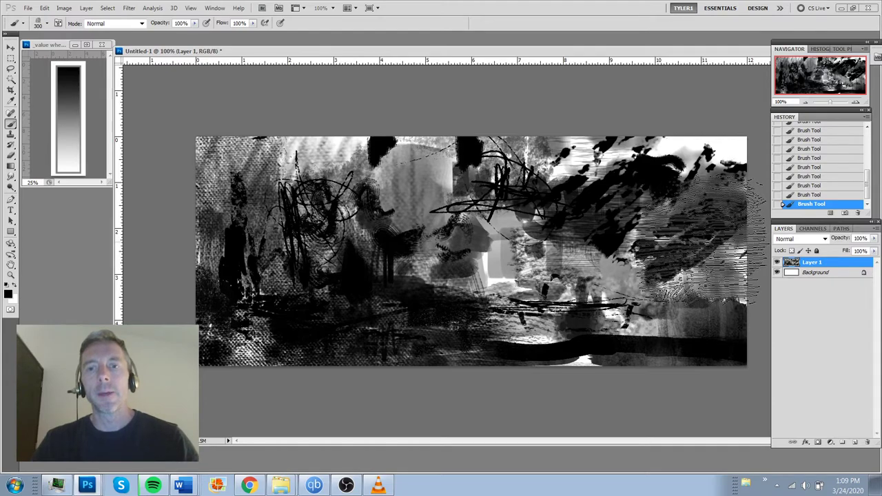
# Paint the same woven texture over the dark diagonal marks at the upper right, and undo the last heavy stroke.
pyautogui.moveTo(701, 242)
pyautogui.mouseDown()
pyautogui.moveTo(591, 176)
pyautogui.moveTo(549, 169)
pyautogui.moveTo(714, 151)
pyautogui.moveTo(552, 135)
pyautogui.moveTo(714, 207)
pyautogui.moveTo(718, 220)
pyautogui.moveTo(785, 279)
pyautogui.mouseUp()
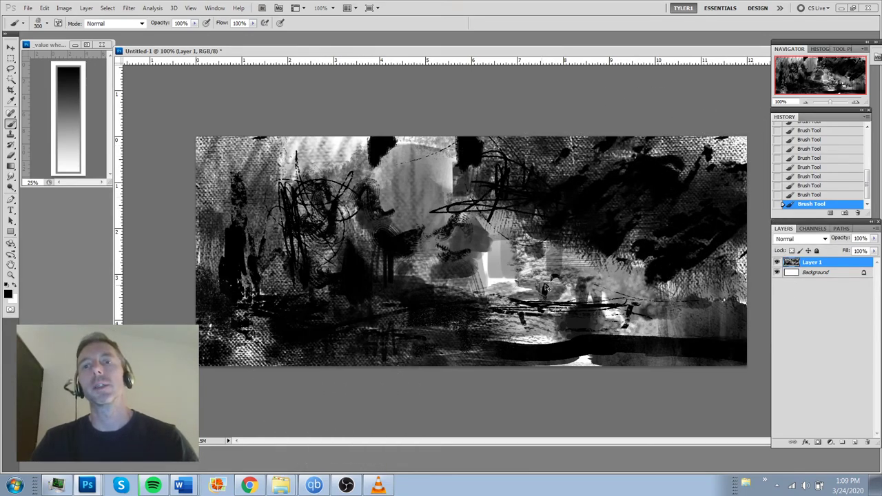
pyautogui.hotkey('ctrl', 'z')
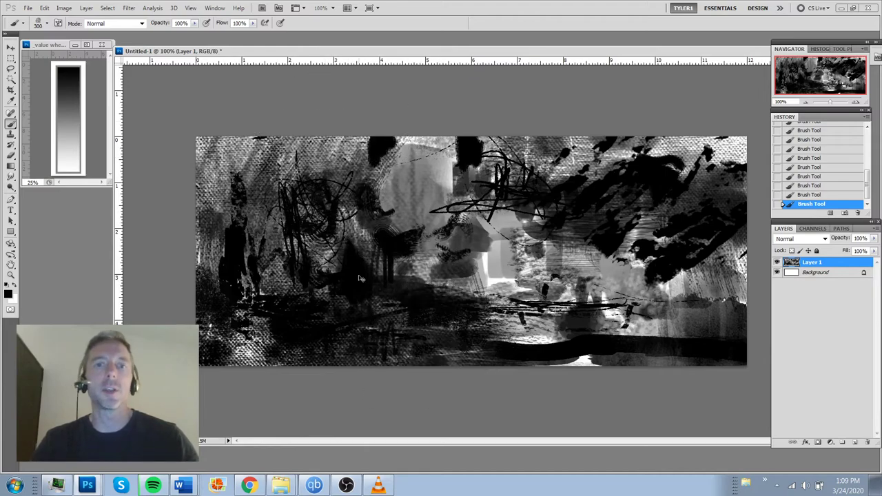
pyautogui.hotkey('ctrl', 'z')
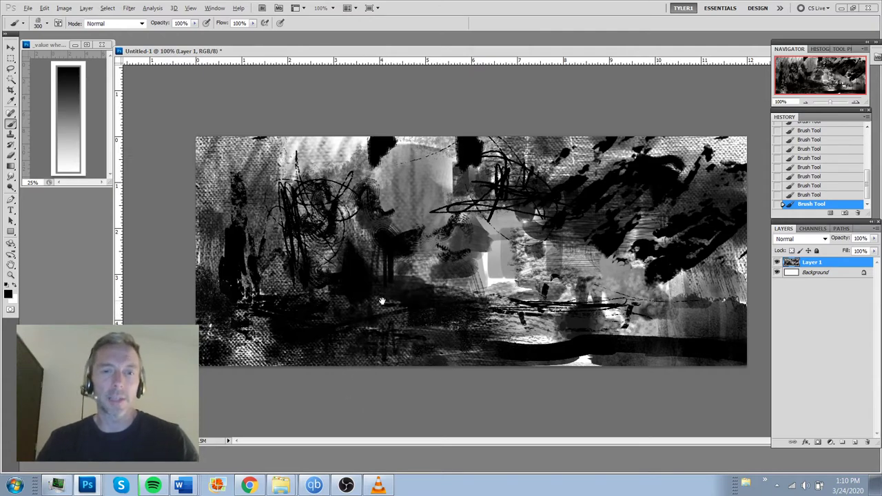
# Examine the overall composition at several reduced magnifications down to 12.5% and again at 100%.
pyautogui.hotkey('ctrl', '-')
pyautogui.hotkey('ctrl', '-')
pyautogui.hotkey('ctrl', '+')
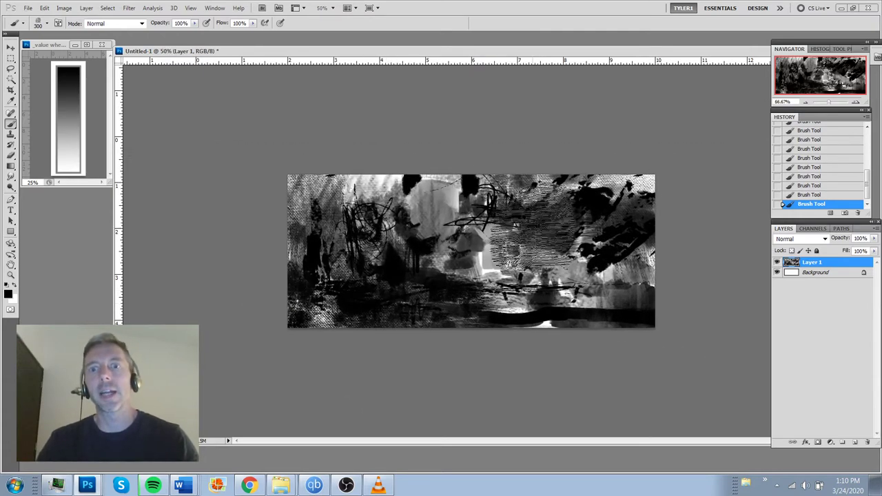
pyautogui.rightClick(385, 241)
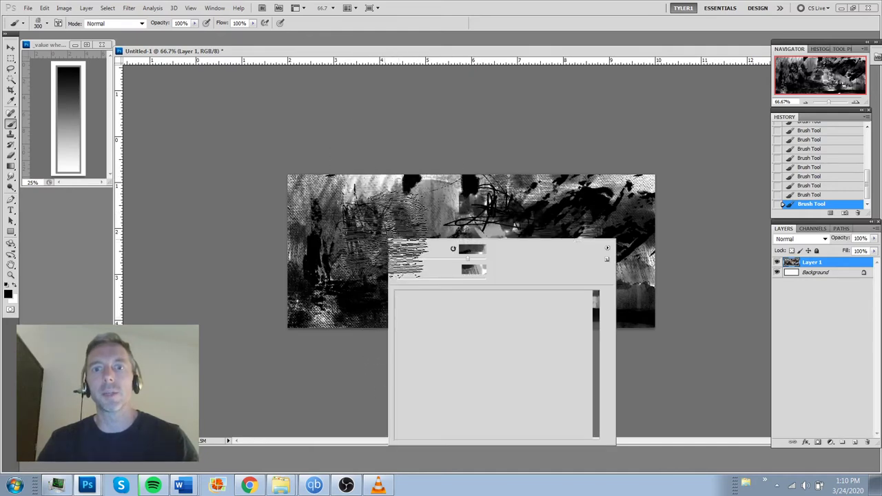
pyautogui.click(662, 311)
pyautogui.moveTo(491, 226); pyautogui.dragTo(517, 248)
pyautogui.hotkey('ctrl', '+')
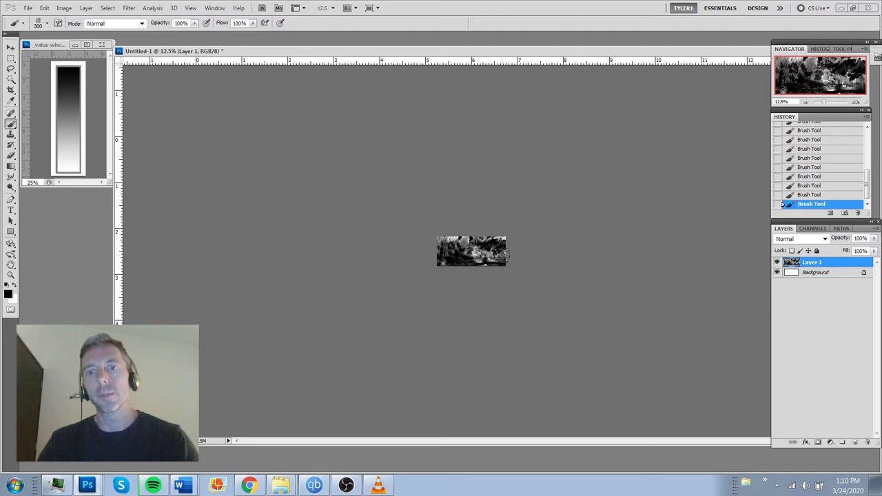
pyautogui.hotkey('ctrl', '+')
pyautogui.hotkey('ctrl', '+')
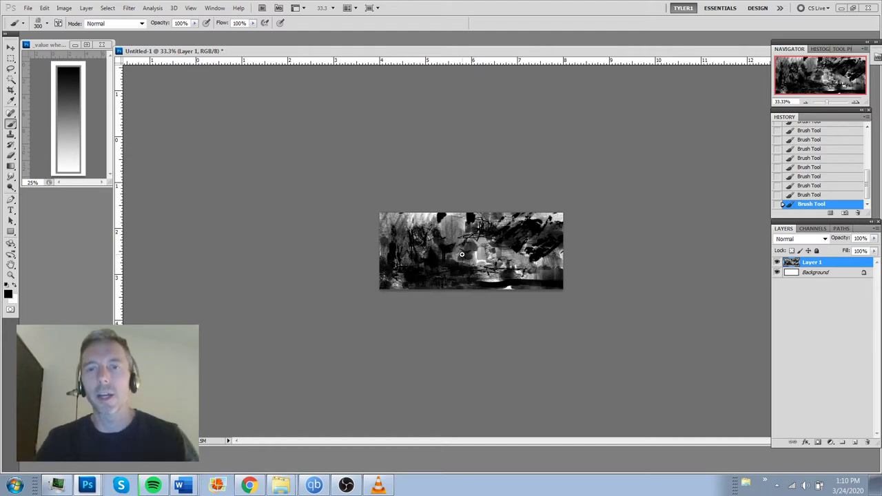
pyautogui.hotkey('ctrl', '+')
pyautogui.hotkey('ctrl', '+')
pyautogui.hotkey('ctrl', '+')
pyautogui.hotkey('ctrl', '+')
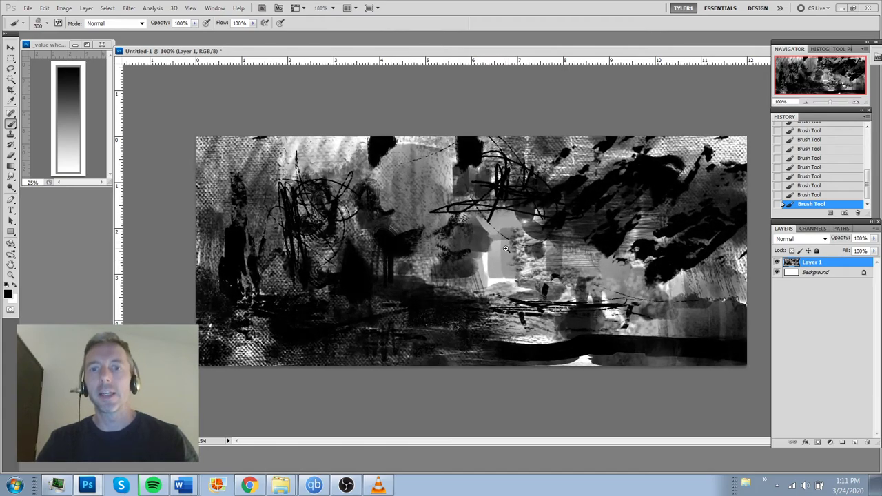
pyautogui.hotkey('ctrl', '-')
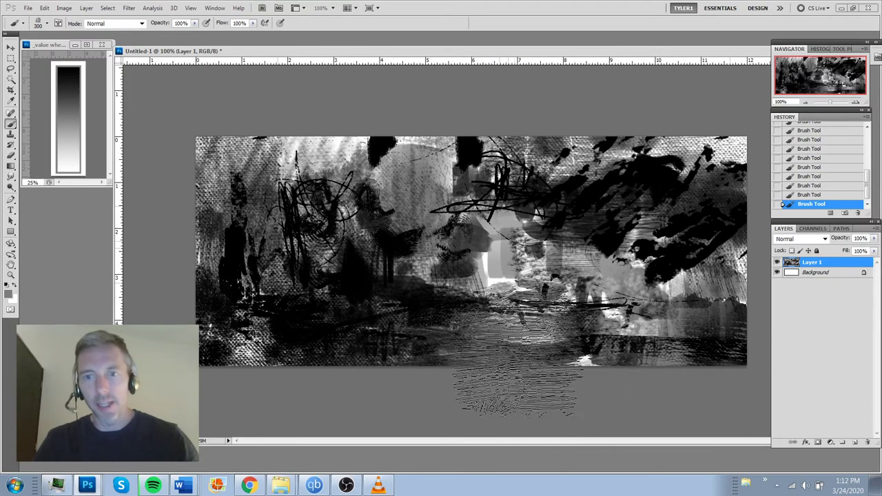
# Select the 36 px preset, try flat grey patches in the upper part of the canvas, and undo them.
pyautogui.rightClick(567, 192)
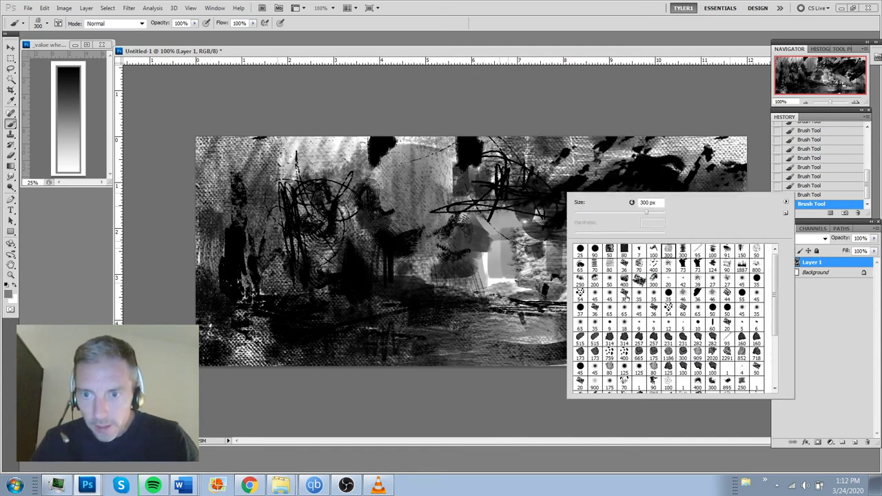
pyautogui.doubleClick(625, 295)
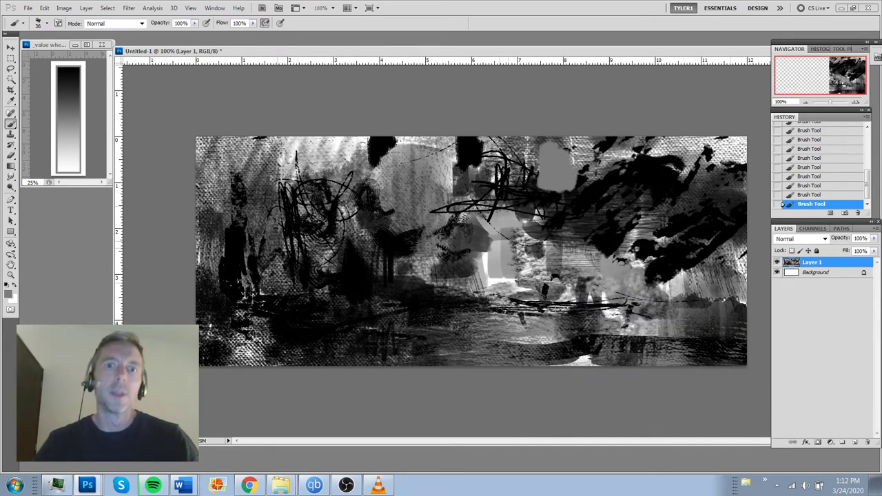
pyautogui.hotkey('ctrl', 'z')
pyautogui.moveTo(349, 148); pyautogui.dragTo(347, 230)
pyautogui.hotkey('ctrl', 'z')
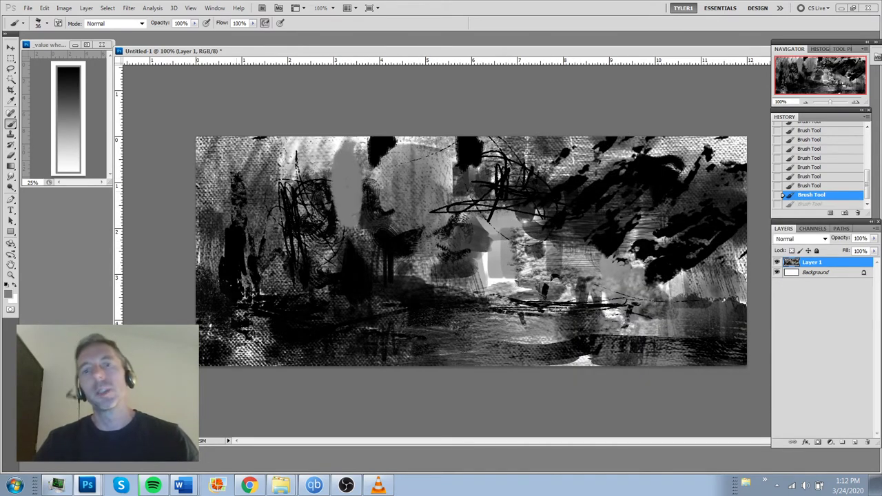
pyautogui.hotkey('ctrl', 'alt', 'z')
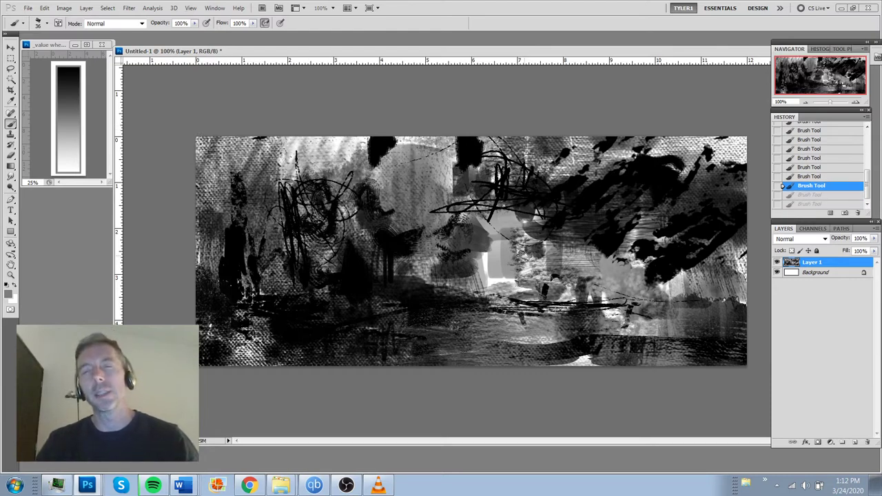
# Flip the canvas horizontally and check the mirrored composition at a smaller size.
pyautogui.click(65, 8)
pyautogui.moveTo(110, 113)
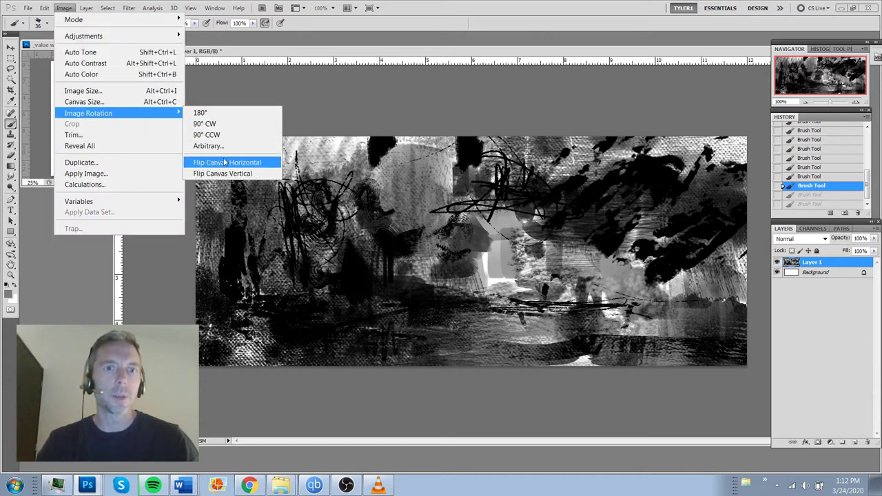
pyautogui.click(225, 163)
pyautogui.keyDown('alt'); pyautogui.click(542, 306); pyautogui.keyUp('alt')
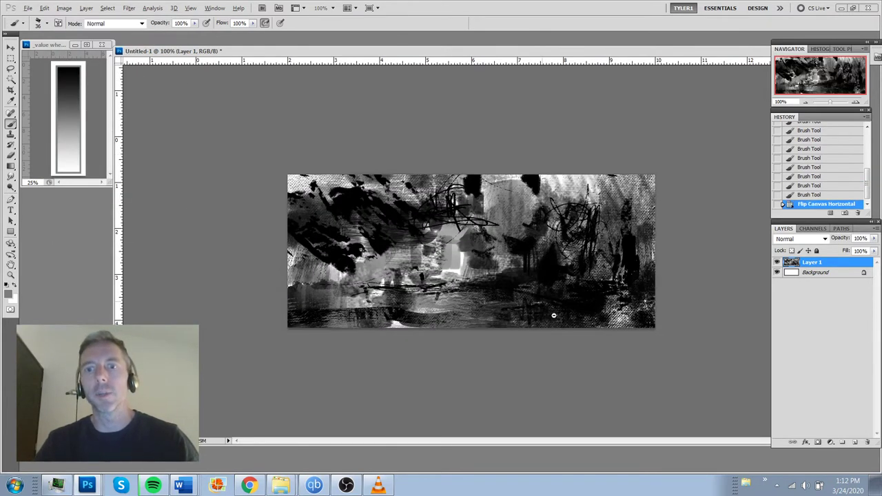
pyautogui.keyDown('ctrl'); pyautogui.click(532, 305); pyautogui.keyUp('ctrl')
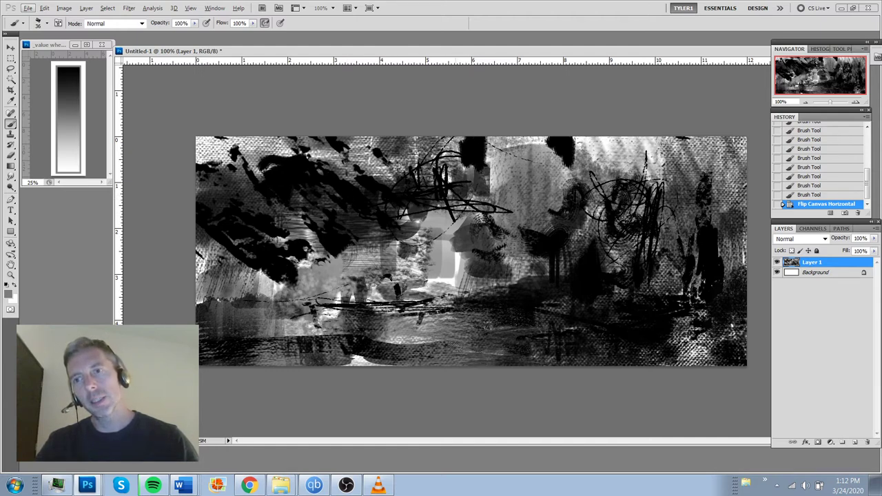
# Flip the canvas vertically, compare it with the upright version, and check the upside-down composition at reduced size.
pyautogui.click(64, 9)
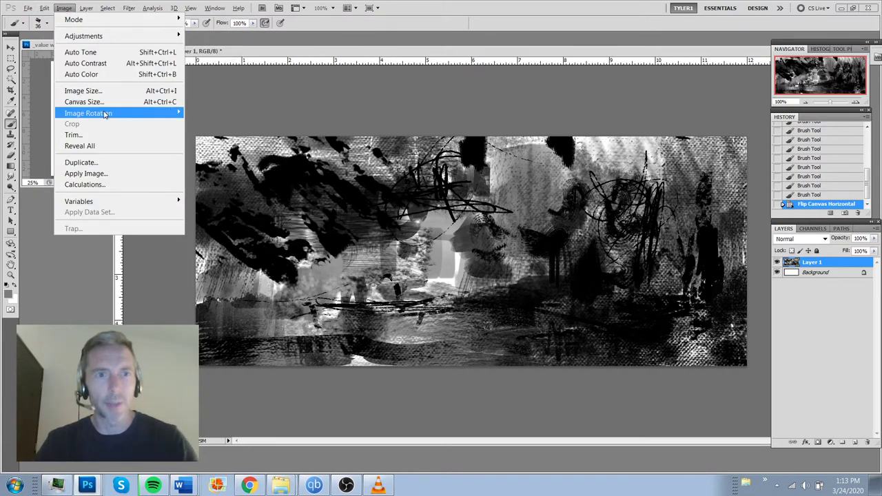
pyautogui.moveTo(106, 114)
pyautogui.click(210, 171)
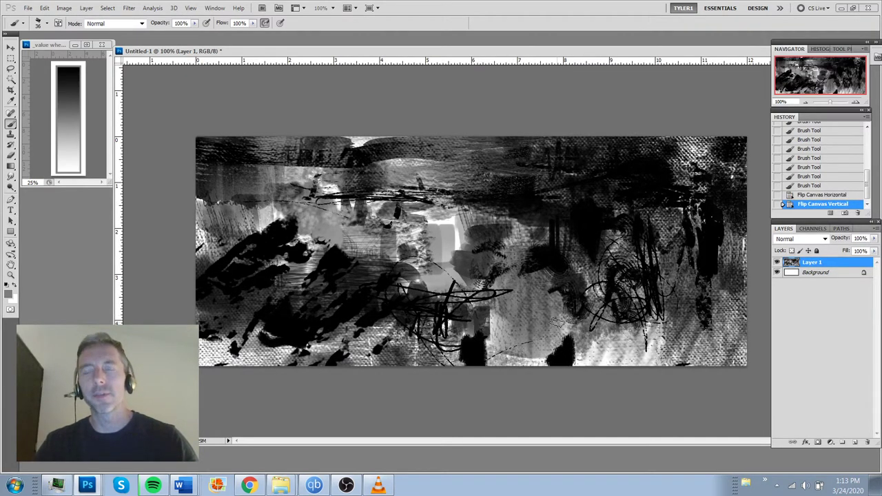
pyautogui.hotkey('ctrl', 'z')
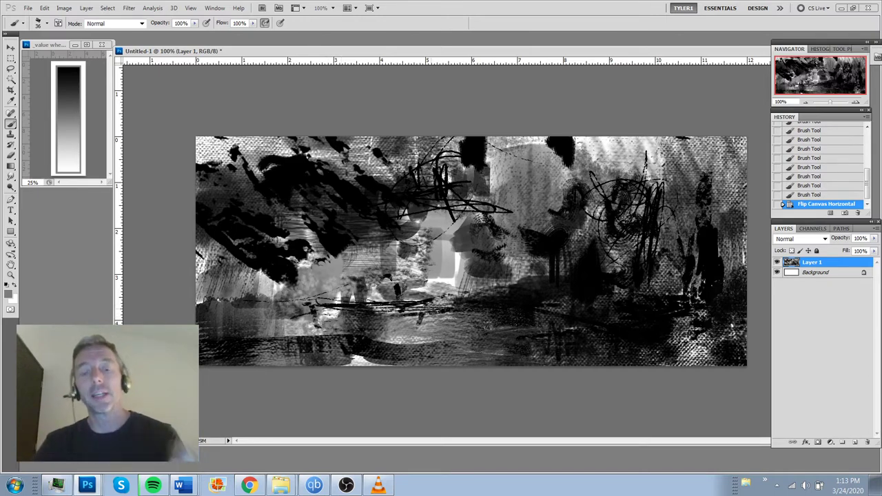
pyautogui.hotkey('ctrl', 'shift', 'v')
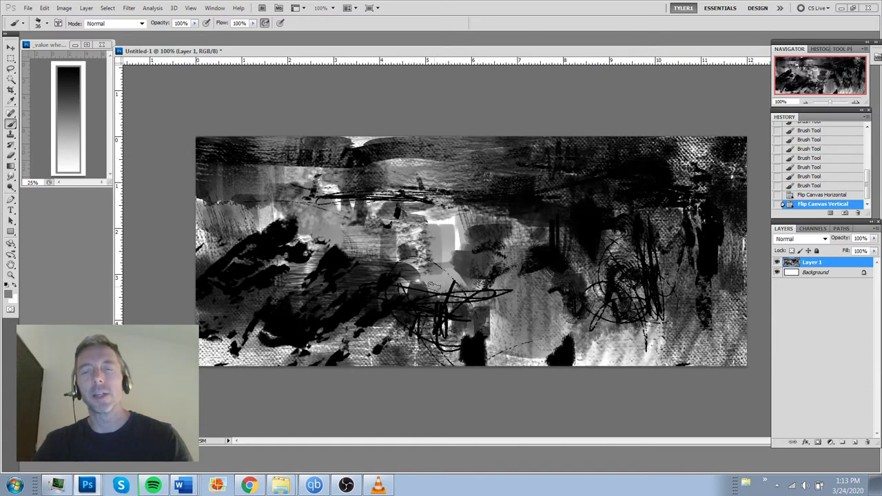
pyautogui.keyDown('alt'); pyautogui.click(455, 280); pyautogui.keyUp('alt')
pyautogui.keyDown('alt'); pyautogui.click(462, 279); pyautogui.keyUp('alt')
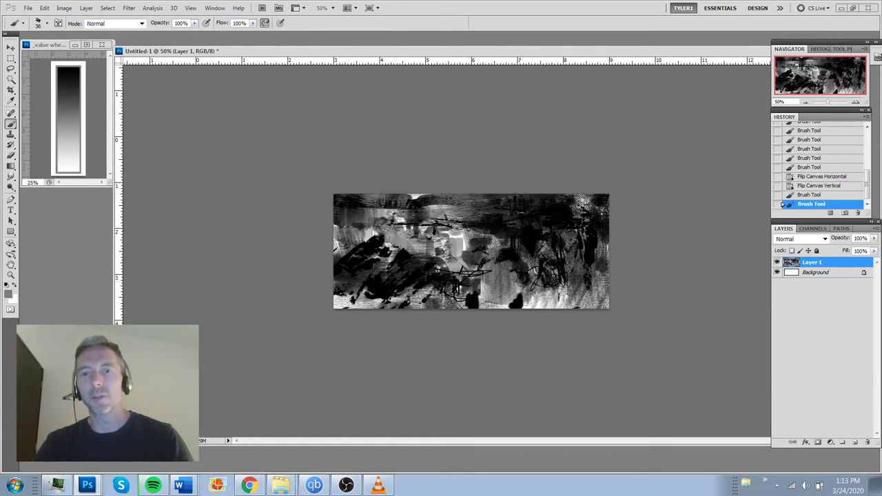
pyautogui.hotkey('ctrl', '+')
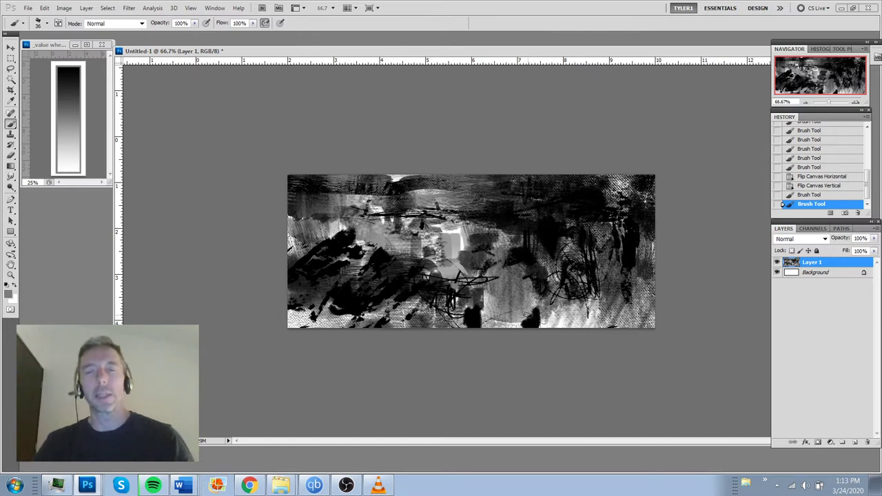
# Step back through the history to undo the latest brush marks and the vertical flip.
pyautogui.hotkey('ctrl', 'z')
pyautogui.click(529, 317)
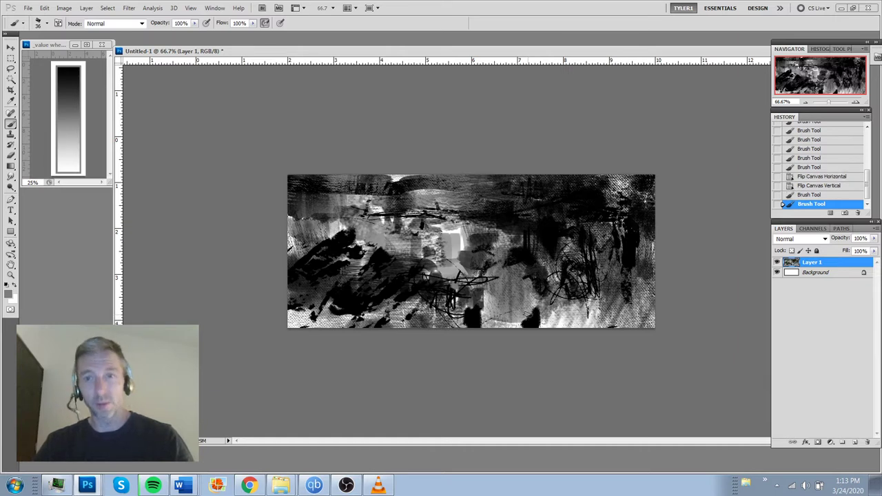
pyautogui.hotkey('ctrl', 'z')
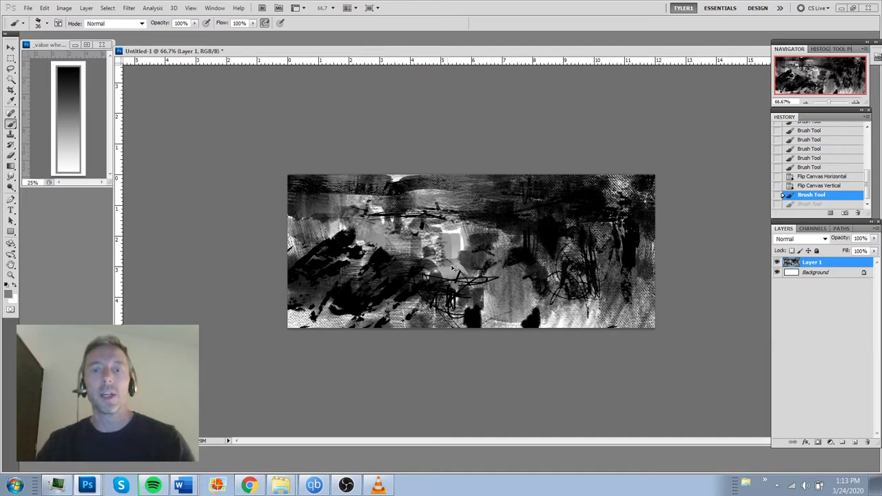
pyautogui.hotkey('ctrl', 'z')
pyautogui.hotkey('ctrl', 'z')
pyautogui.hotkey('ctrl', 'alt', 'z')
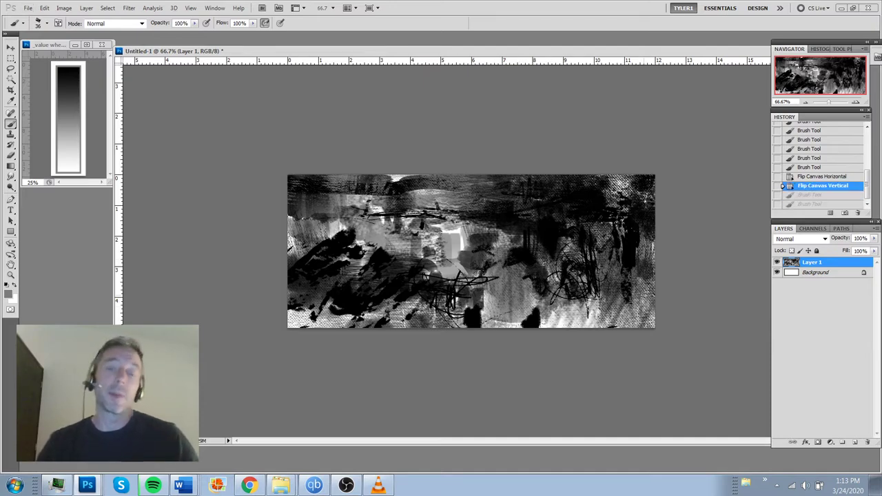
pyautogui.hotkey('ctrl', 'shift', 'z')
pyautogui.hotkey('ctrl', 'shift', 'z')
pyautogui.hotkey('ctrl', 'alt', 'z')
pyautogui.hotkey('ctrl', 'alt', 'z')
pyautogui.hotkey('ctrl', 'alt', 'z')
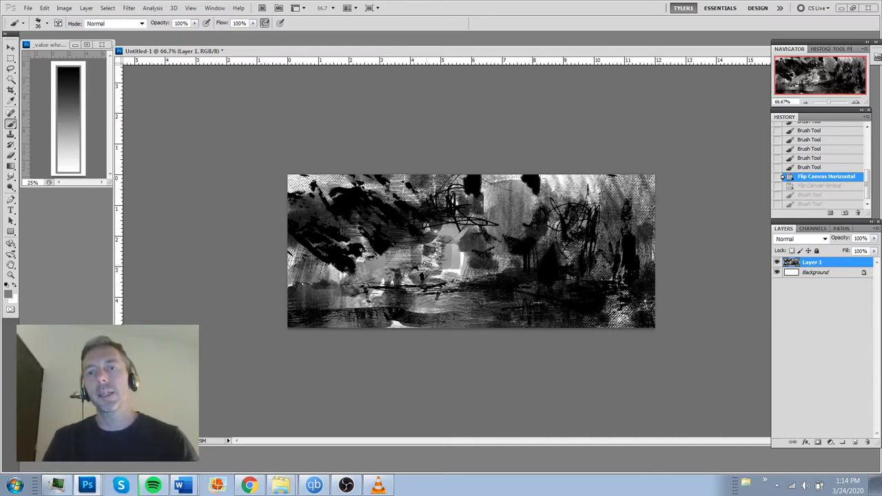
# Try thick flat grey strokes around the dark shapes on the right and grey ovals across the water at the lower left.
pyautogui.hotkey('ctrl', '+')
pyautogui.moveTo(551, 207)
pyautogui.mouseDown()
pyautogui.moveTo(534, 228)
pyautogui.moveTo(561, 185)
pyautogui.moveTo(587, 238)
pyautogui.moveTo(568, 262)
pyautogui.moveTo(541, 272)
pyautogui.mouseUp()
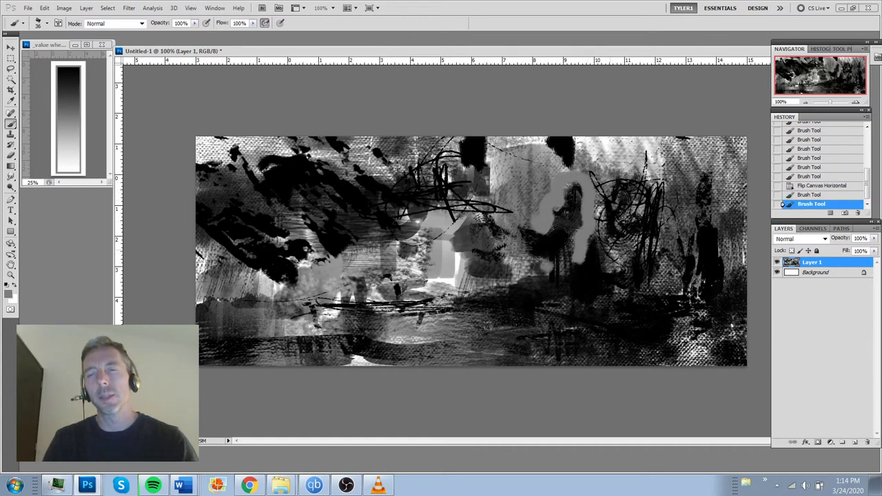
pyautogui.moveTo(609, 248); pyautogui.dragTo(616, 269)
pyautogui.moveTo(668, 193); pyautogui.dragTo(671, 255)
pyautogui.moveTo(703, 184)
pyautogui.mouseDown()
pyautogui.moveTo(682, 249)
pyautogui.moveTo(741, 275)
pyautogui.moveTo(743, 292)
pyautogui.mouseUp()
pyautogui.moveTo(679, 255); pyautogui.dragTo(682, 296)
pyautogui.moveTo(413, 329)
pyautogui.mouseDown()
pyautogui.moveTo(433, 324)
pyautogui.moveTo(418, 338)
pyautogui.moveTo(451, 344)
pyautogui.moveTo(276, 324)
pyautogui.moveTo(372, 341)
pyautogui.mouseUp()
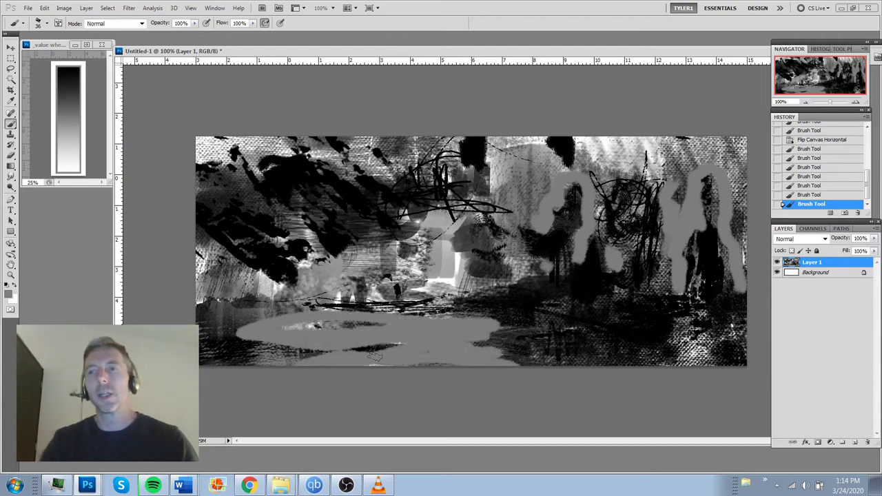
# Undo all the flat grey strokes back to the horizontally flipped painting.
pyautogui.hotkey('ctrl', 'z')
pyautogui.hotkey('ctrl', 'alt', 'z')
pyautogui.hotkey('ctrl', 'alt', 'z')
pyautogui.hotkey('ctrl', 'alt', 'z')
pyautogui.hotkey('ctrl', 'alt', 'z')
pyautogui.hotkey('ctrl', 'alt', 'z')
pyautogui.hotkey('ctrl', 'alt', 'z')
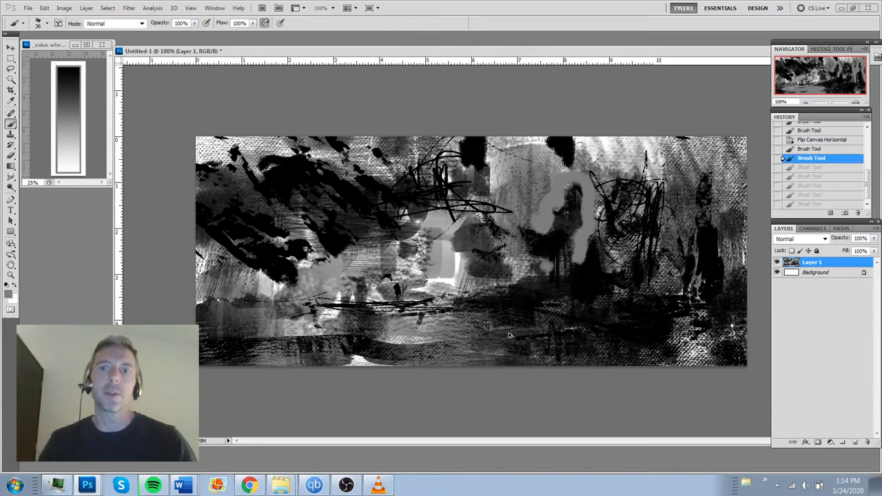
# Choose the 70 px textured brush preset, test a stroke beside the bright centre of the painting, and undo it.
pyautogui.rightClick(453, 269)
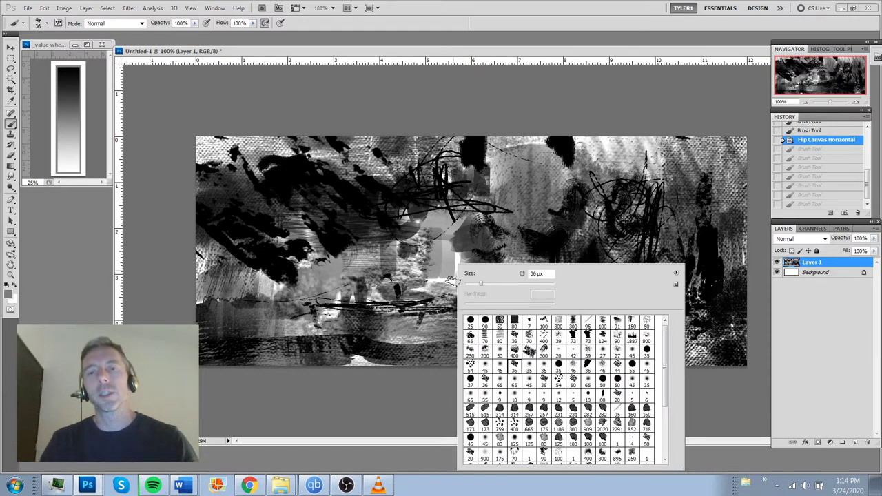
pyautogui.doubleClick(486, 339)
pyautogui.moveTo(439, 289)
pyautogui.mouseDown()
pyautogui.moveTo(463, 258)
pyautogui.moveTo(486, 303)
pyautogui.mouseUp()
pyautogui.hotkey('ctrl', 'z')
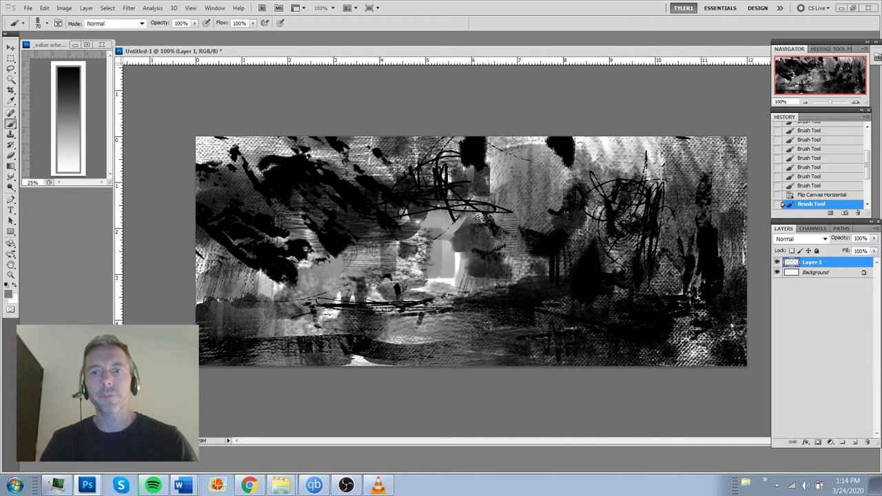
# Paint grey textured strokes over the scribbles at upper centre and the dark diagonal mass on the left side of the painting.
pyautogui.moveTo(508, 227); pyautogui.dragTo(538, 252)
pyautogui.moveTo(534, 164); pyautogui.dragTo(551, 206)
pyautogui.moveTo(448, 176); pyautogui.dragTo(358, 177)
pyautogui.moveTo(232, 195); pyautogui.dragTo(283, 196)
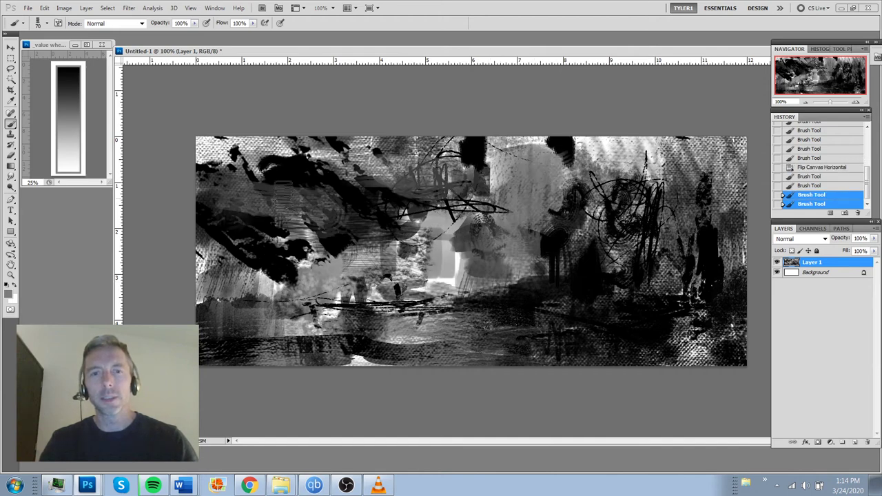
pyautogui.moveTo(348, 187); pyautogui.dragTo(276, 173)
pyautogui.moveTo(258, 206); pyautogui.dragTo(349, 259)
pyautogui.moveTo(271, 277); pyautogui.dragTo(298, 281)
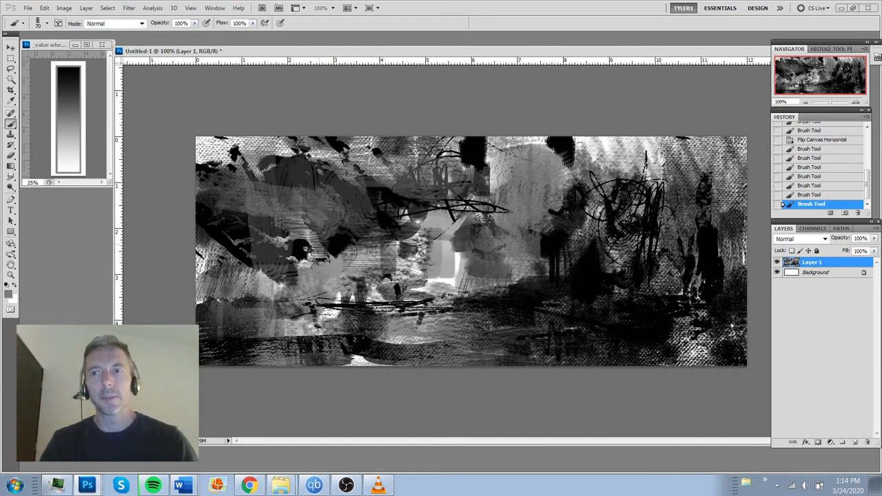
# Try broad black strokes over the masses on both sides of the canvas and light grey strokes across the upper left.
pyautogui.hotkey('ctrl', '-')
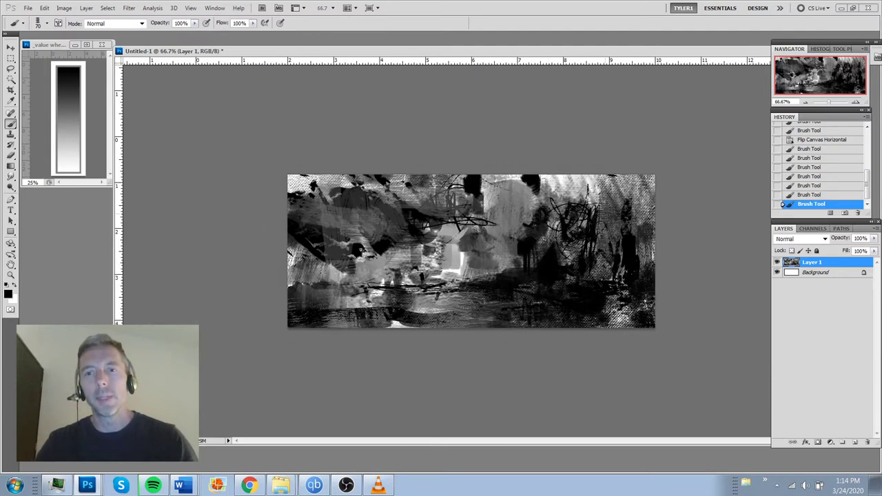
pyautogui.moveTo(554, 237)
pyautogui.mouseDown()
pyautogui.moveTo(626, 237)
pyautogui.moveTo(640, 268)
pyautogui.mouseUp()
pyautogui.moveTo(417, 244)
pyautogui.mouseDown()
pyautogui.moveTo(372, 227)
pyautogui.moveTo(341, 198)
pyautogui.moveTo(310, 221)
pyautogui.mouseUp()
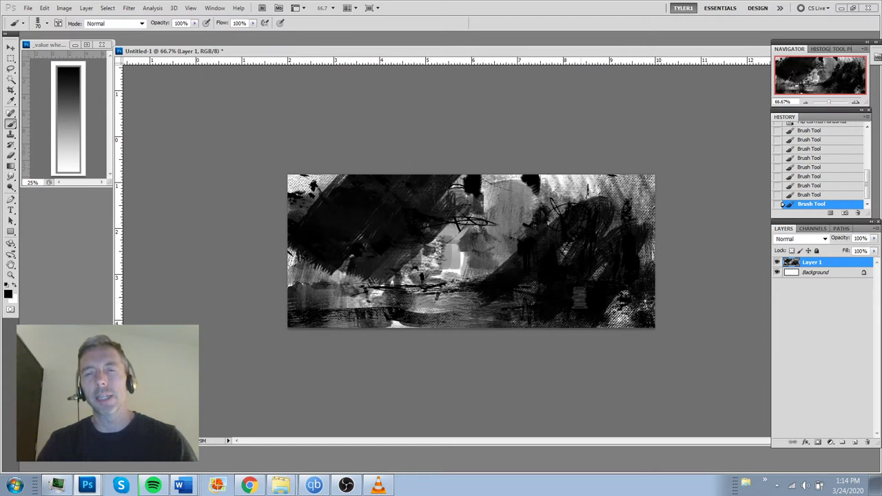
pyautogui.hotkey('ctrl', 'z')
pyautogui.moveTo(441, 173)
pyautogui.mouseDown()
pyautogui.moveTo(386, 207)
pyautogui.moveTo(297, 228)
pyautogui.mouseUp()
pyautogui.moveTo(512, 289); pyautogui.dragTo(526, 285)
pyautogui.press('d')
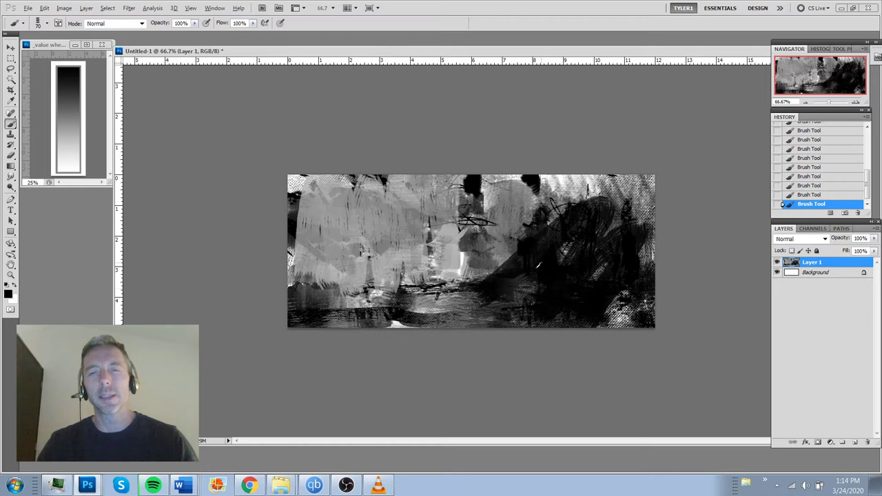
pyautogui.moveTo(494, 246); pyautogui.dragTo(518, 256)
# Examine the light-left, dark-right composition at thumbnail size.
pyautogui.hotkey('ctrl', '-')
pyautogui.hotkey('ctrl', '-')
pyautogui.hotkey('ctrl', '-')
pyautogui.hotkey('ctrl', '-')
pyautogui.hotkey('ctrl', '-')
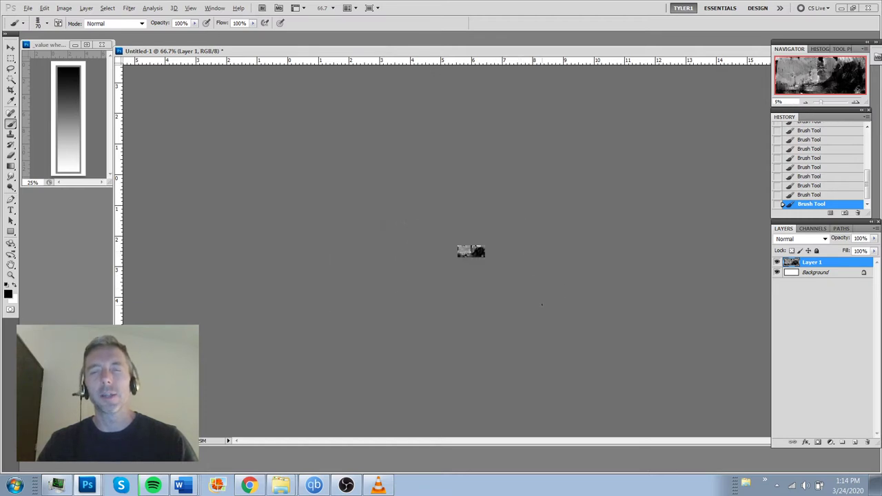
pyautogui.hotkey('ctrl', '+')
pyautogui.hotkey('ctrl', '+')
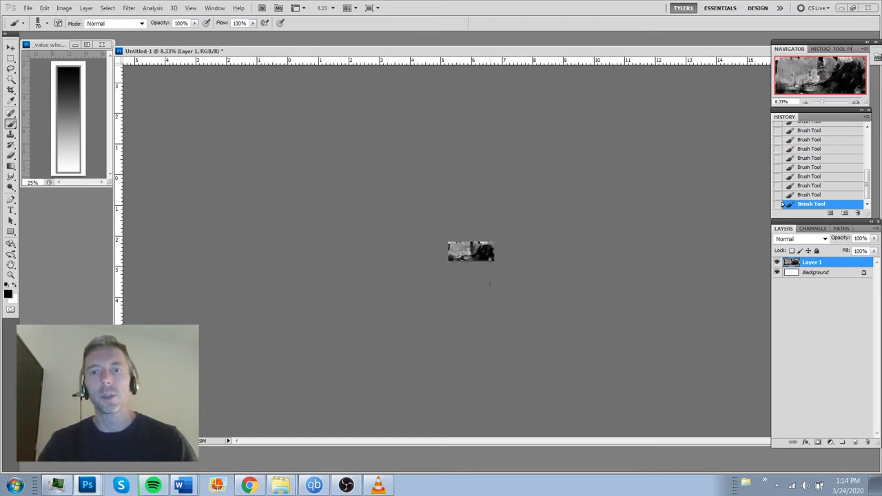
# Undo the broad black and light grey strokes back to the painting with the grey textured marks.
pyautogui.hotkey('ctrl', 'z')
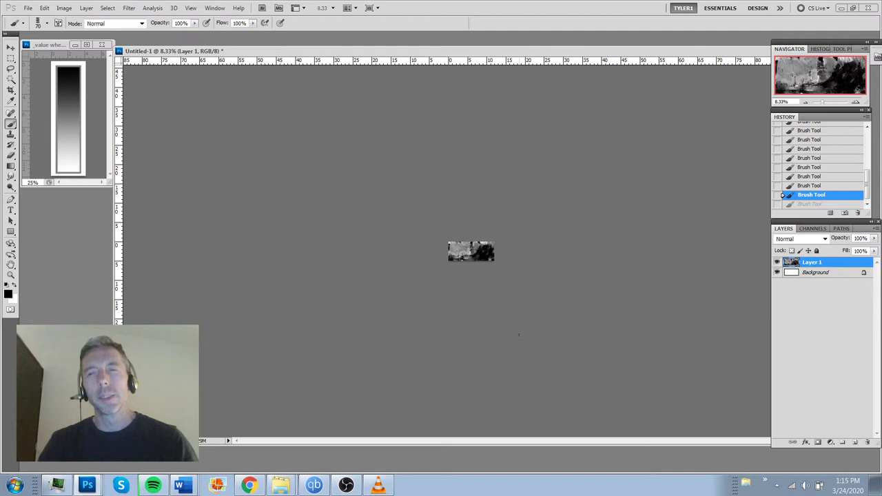
pyautogui.hotkey('ctrl', '+')
pyautogui.hotkey('ctrl', '+')
pyautogui.hotkey('ctrl', '+')
pyautogui.hotkey('ctrl', '+')
pyautogui.hotkey('ctrl', '+')
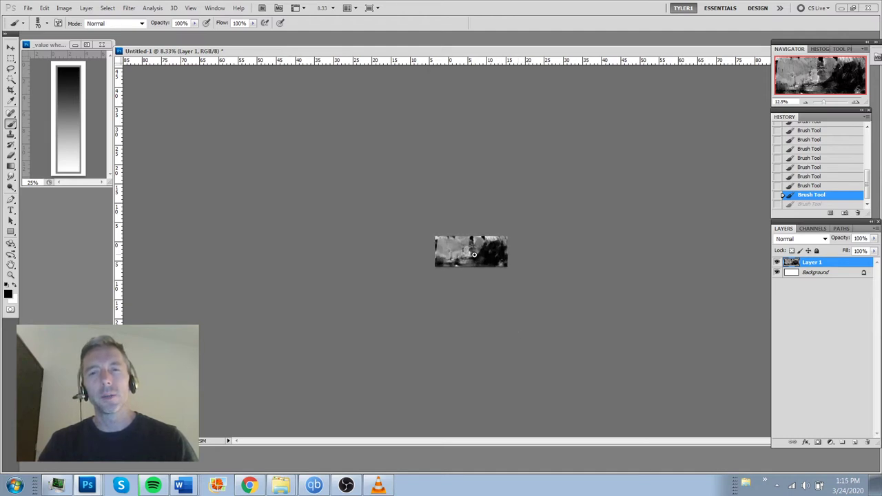
pyautogui.hotkey('ctrl', 'alt', 'z')
pyautogui.hotkey('ctrl', 'alt', 'z')
pyautogui.hotkey('ctrl', 'alt', 'z')
pyautogui.hotkey('ctrl', 'alt', 'z')
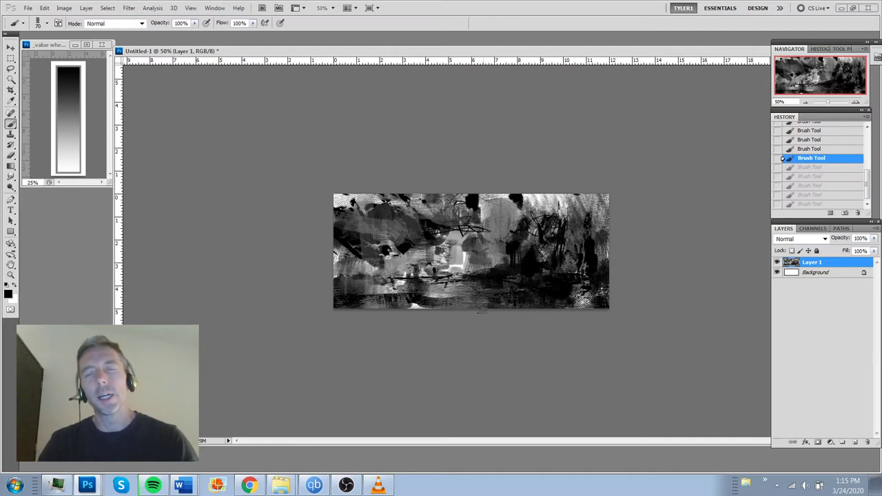
pyautogui.hotkey('ctrl', '+')
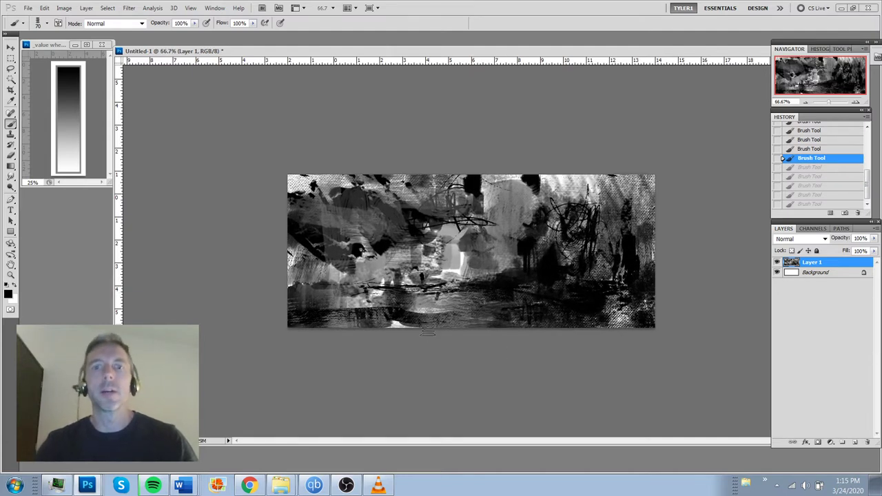
# Paint black over the bright patch at the painting's bottom edge, undoing and repeating the stroke.
pyautogui.moveTo(375, 318); pyautogui.dragTo(468, 332)
pyautogui.hotkey('ctrl', 'alt', 'z')
pyautogui.moveTo(365, 317); pyautogui.dragTo(459, 331)
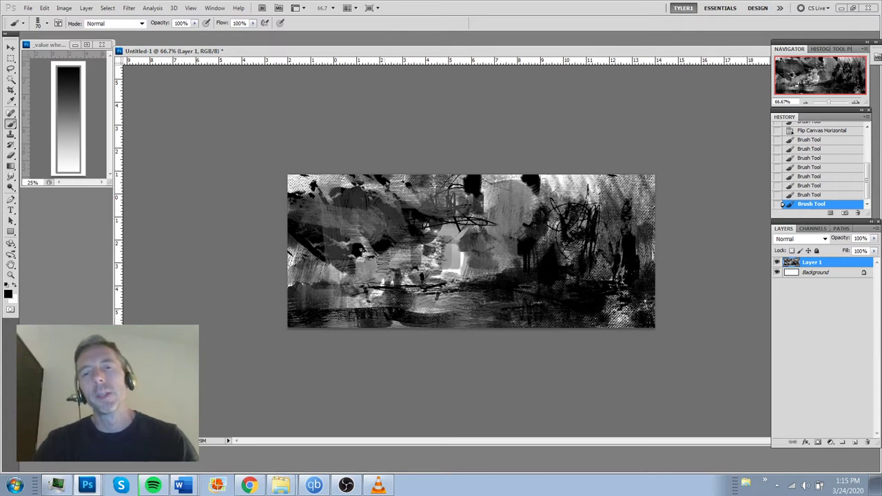
# Enlarge the brush to 250 px while working around the bright centre of the painting.
pyautogui.click(400, 246)
pyautogui.press(']')
pyautogui.press(']')
pyautogui.press(']')
pyautogui.press(']')
pyautogui.press(']')
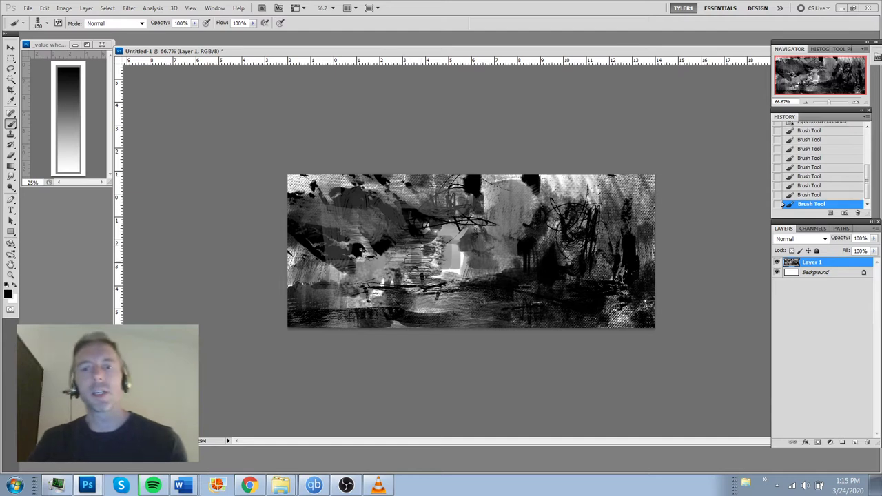
pyautogui.press(']')
pyautogui.press(']')
pyautogui.press(']')
pyautogui.click(448, 246)
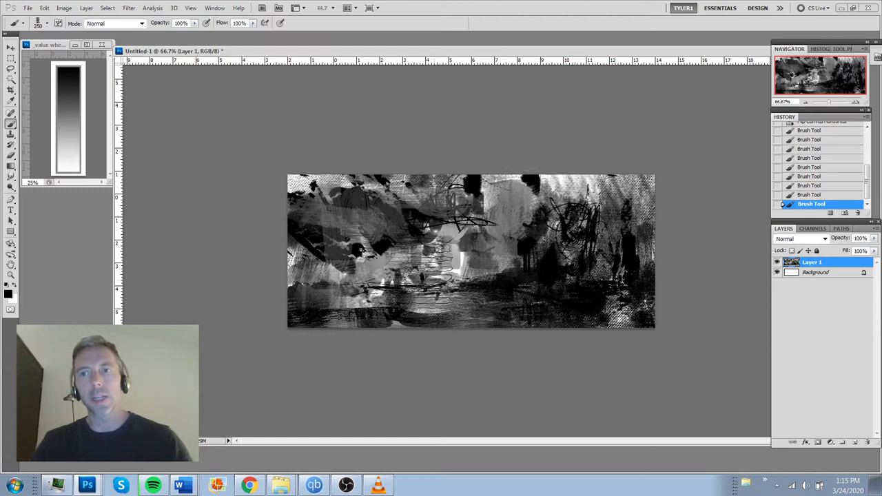
# Flip the canvas horizontally.
pyautogui.click(64, 8)
pyautogui.moveTo(141, 113)
pyautogui.click(227, 159)
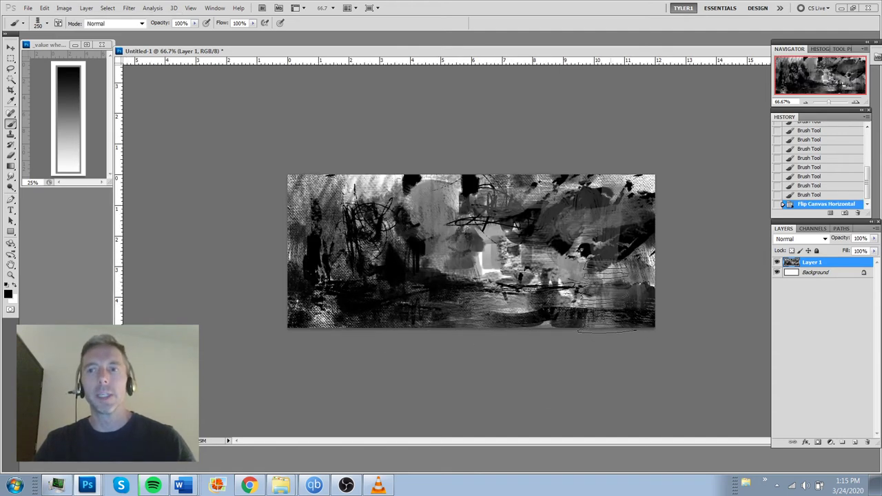
# Try broad black 250 px strokes across the upper right and down the left side of the flipped painting.
pyautogui.moveTo(499, 220); pyautogui.dragTo(628, 219)
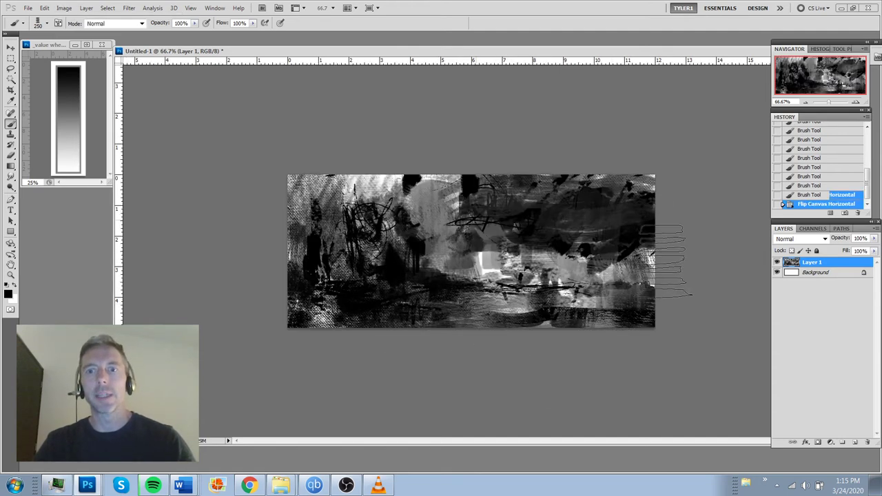
pyautogui.hotkey('ctrl', 'z')
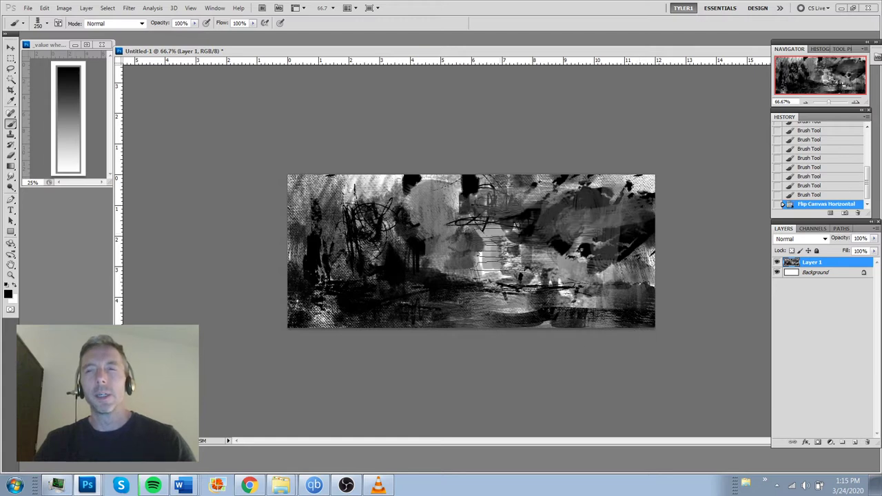
pyautogui.moveTo(294, 182); pyautogui.dragTo(329, 336)
pyautogui.hotkey('ctrl', 'z')
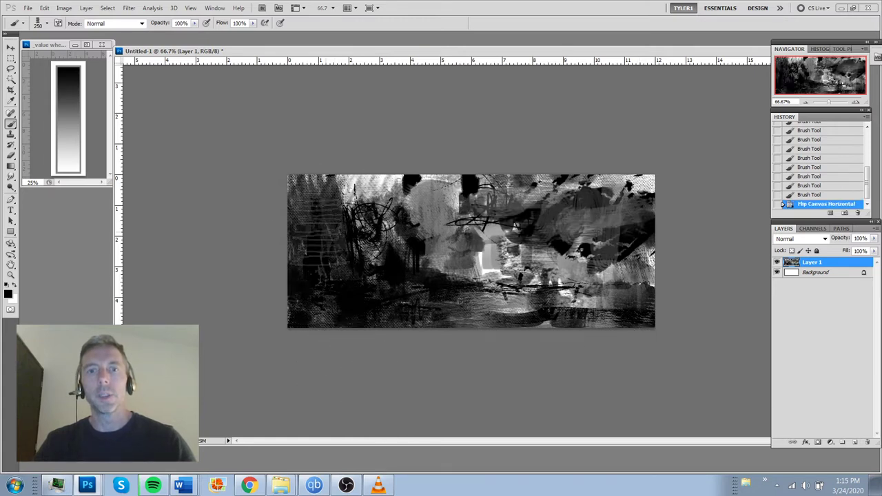
pyautogui.moveTo(317, 213); pyautogui.dragTo(329, 337)
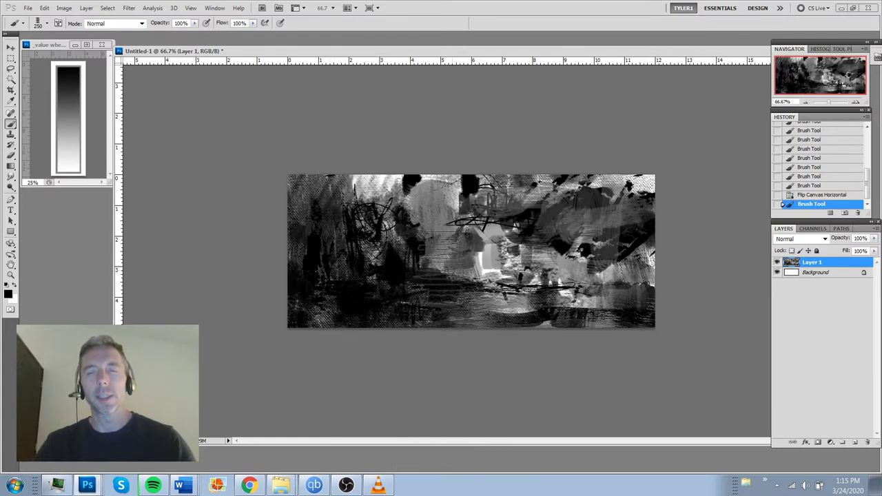
# Sample a light grey, try wide strokes across the upper right sky, and check the result at reduced size.
pyautogui.keyDown('alt'); pyautogui.click(505, 264); pyautogui.keyUp('alt')
pyautogui.moveTo(468, 228); pyautogui.dragTo(661, 207)
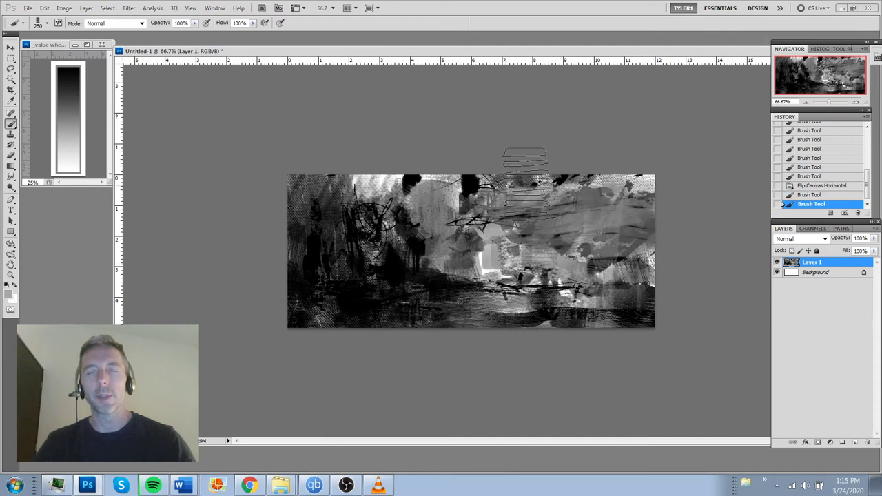
pyautogui.moveTo(496, 220); pyautogui.dragTo(586, 179)
pyautogui.keyDown('alt'); pyautogui.click(523, 237); pyautogui.keyUp('alt')
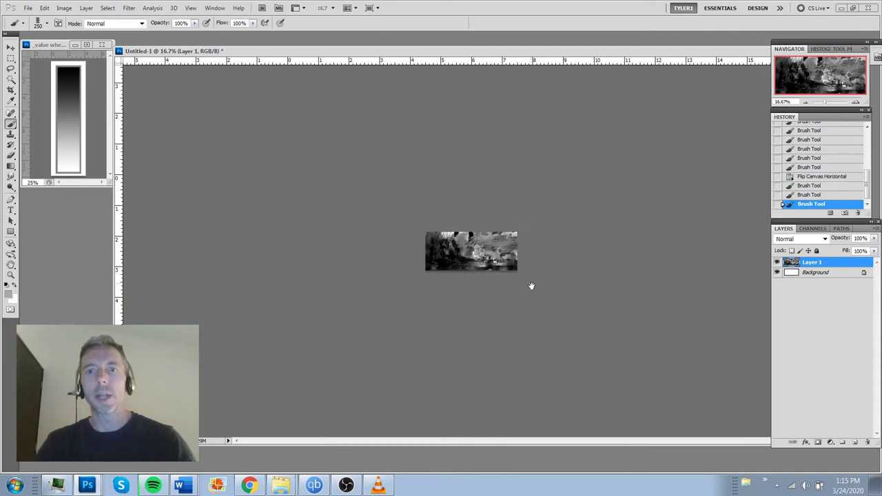
pyautogui.keyDown('ctrl'); pyautogui.click(503, 250); pyautogui.keyUp('ctrl')
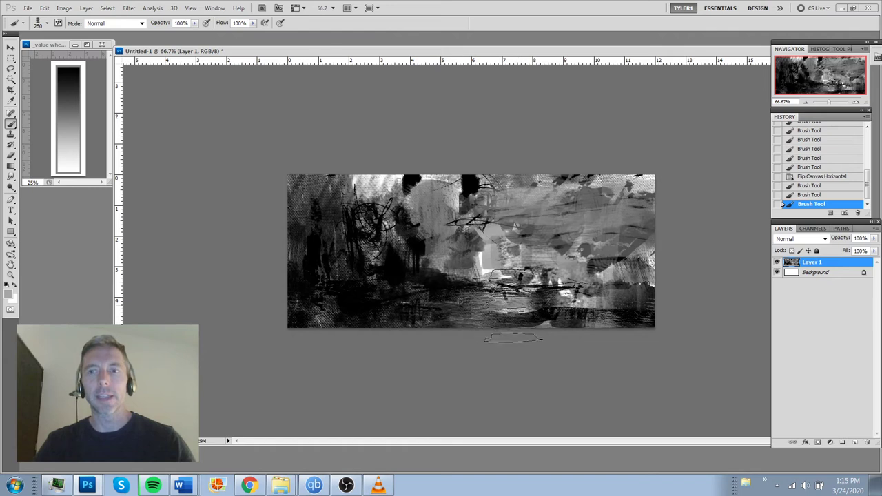
# Sample black, try dark strokes across the lower right water, and undo all the strokes back to the horizontal flip.
pyautogui.keyDown('alt'); pyautogui.click(443, 287); pyautogui.keyUp('alt')
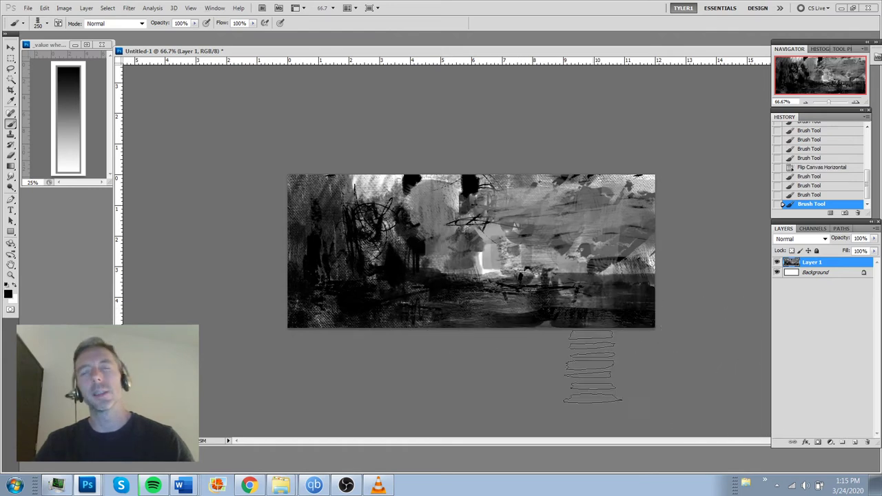
pyautogui.hotkey('ctrl', 'alt', 'z')
pyautogui.hotkey('ctrl', 'alt', 'z')
pyautogui.hotkey('ctrl', 'alt', 'z')
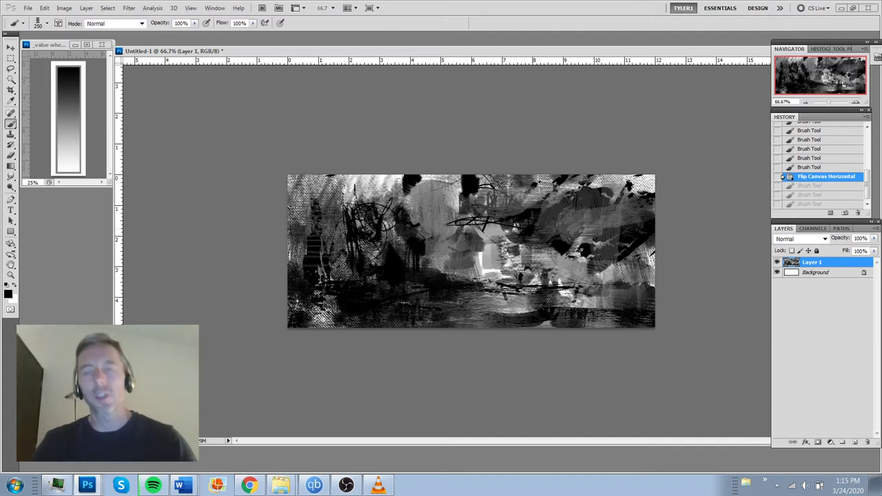
# Try two sweeping black strokes across the whole canvas and undo them.
pyautogui.moveTo(323, 159)
pyautogui.mouseDown()
pyautogui.moveTo(347, 300)
pyautogui.moveTo(320, 343)
pyautogui.moveTo(646, 360)
pyautogui.moveTo(620, 350)
pyautogui.mouseUp()
pyautogui.moveTo(320, 147)
pyautogui.mouseDown()
pyautogui.moveTo(358, 328)
pyautogui.moveTo(681, 288)
pyautogui.mouseUp()
pyautogui.hotkey('ctrl', 'alt', 'z')
pyautogui.hotkey('ctrl', 'alt', 'z')
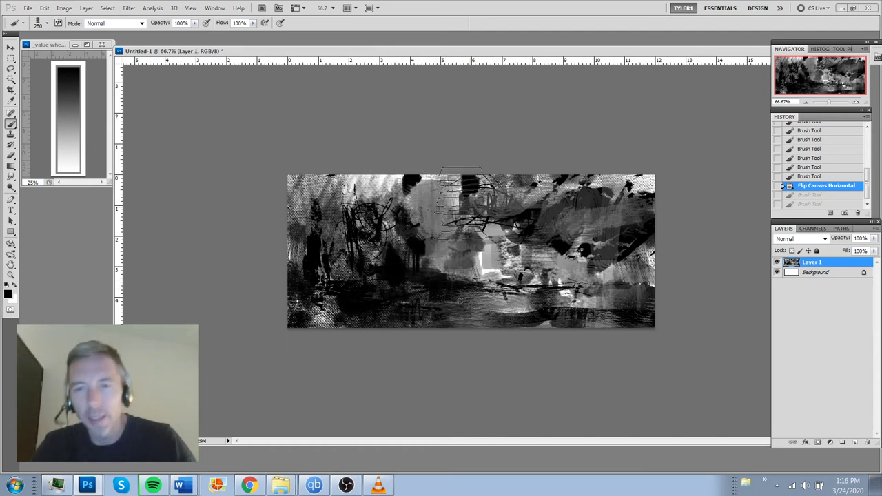
# Sample a light grey, reduce the brush to 100 px, and paint over the dark shapes right of the upper centre.
pyautogui.keyDown('alt'); pyautogui.click(487, 235); pyautogui.keyUp('alt')
pyautogui.press('[')
pyautogui.press('[')
pyautogui.press('[')
pyautogui.press('[')
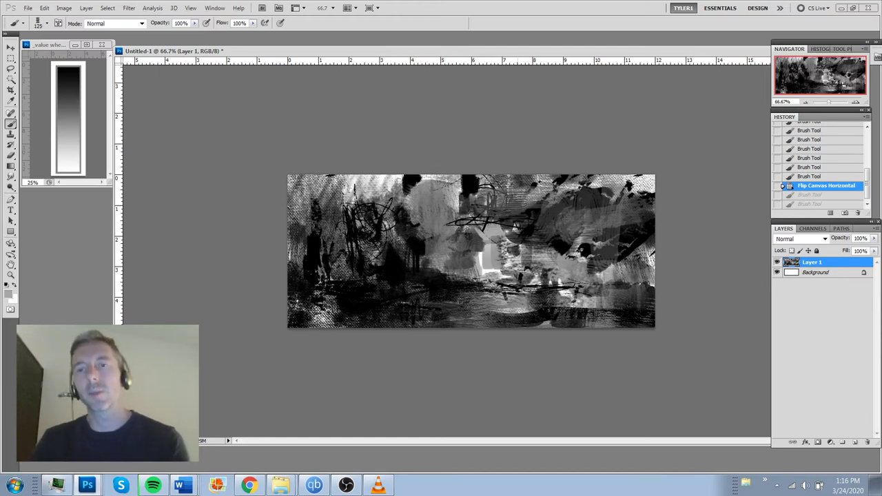
pyautogui.press('[')
pyautogui.moveTo(510, 210); pyautogui.dragTo(551, 214)
# Choose the 50 px textured brush preset and paint light grey grainy strokes at the centre and across the lower-left water.
pyautogui.rightClick(468, 265)
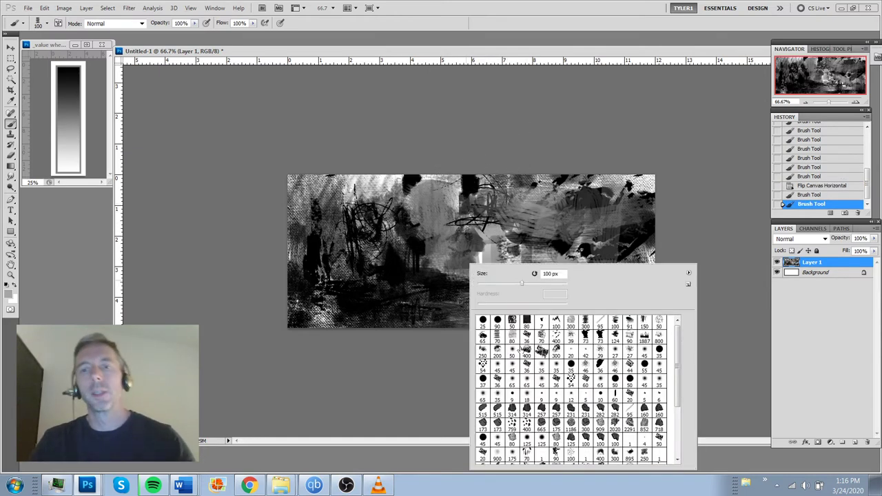
pyautogui.doubleClick(514, 351)
pyautogui.moveTo(465, 237)
pyautogui.mouseDown()
pyautogui.moveTo(451, 284)
pyautogui.moveTo(391, 308)
pyautogui.mouseUp()
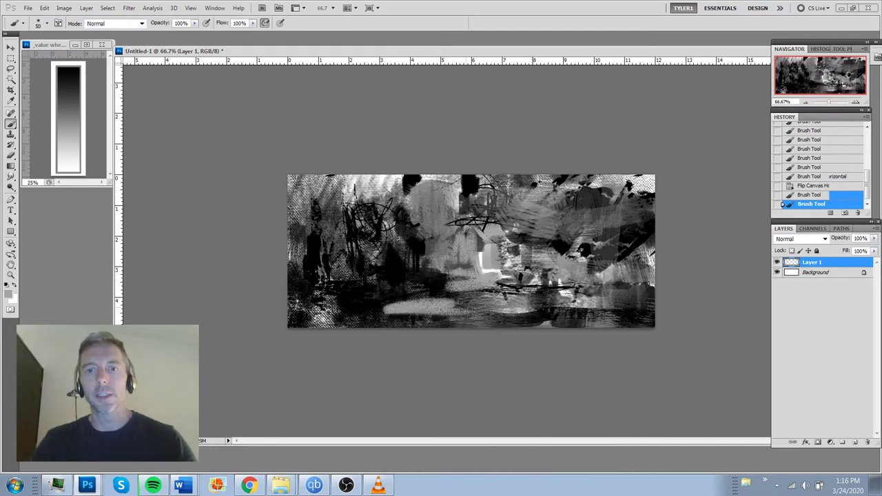
# Try the 45 px soft and 54 px spatter presets with light grey strokes over the lower centre water, and undo them.
pyautogui.rightClick(459, 263)
pyautogui.doubleClick(485, 365)
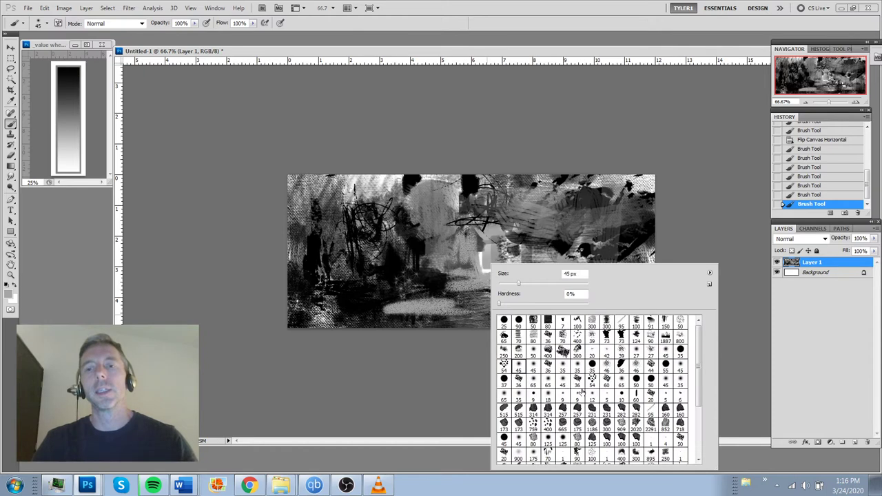
pyautogui.doubleClick(593, 384)
pyautogui.moveTo(481, 281); pyautogui.dragTo(475, 314)
pyautogui.moveTo(491, 281)
pyautogui.mouseDown()
pyautogui.moveTo(497, 314)
pyautogui.moveTo(531, 289)
pyautogui.mouseUp()
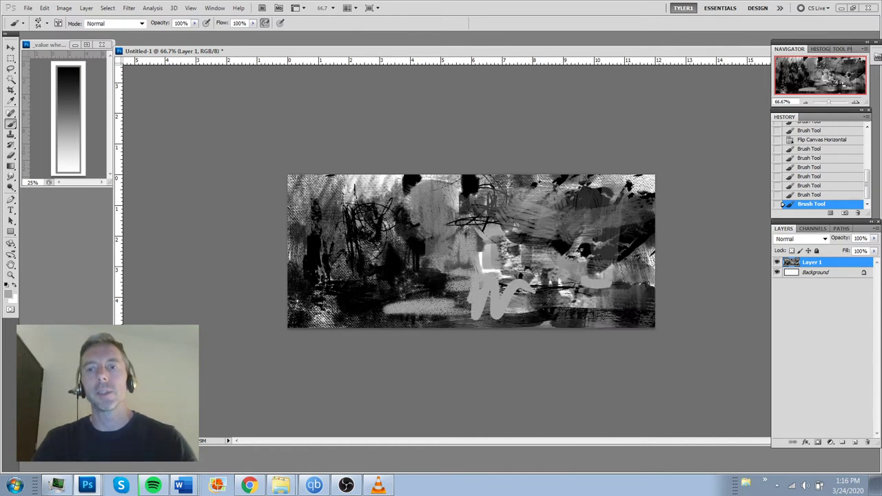
pyautogui.rightClick(580, 263)
pyautogui.click(555, 274)
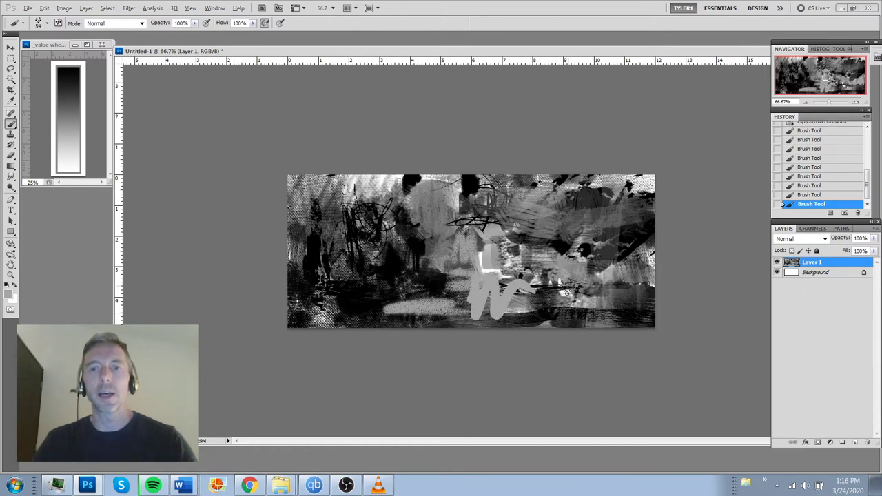
pyautogui.hotkey('ctrl', 'z')
# Choose the 42 px brush preset and paint a light grey zigzag over the water at the lower right.
pyautogui.rightClick(578, 308)
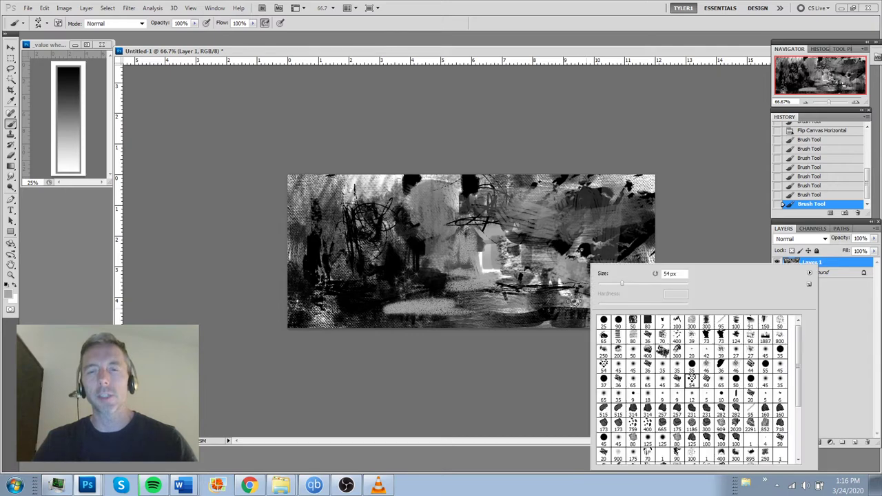
pyautogui.doubleClick(706, 354)
pyautogui.moveTo(555, 285); pyautogui.dragTo(585, 314)
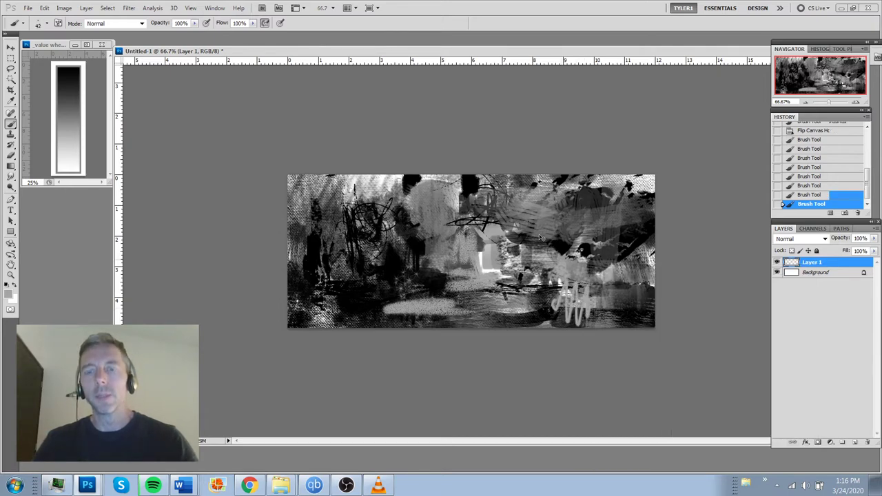
# Undo the light grey zigzag, then try the 1887 px brush preset across the lower edge of the canvas and undo it.
pyautogui.hotkey('ctrl', 'z')
pyautogui.moveTo(598, 281); pyautogui.dragTo(646, 283)
pyautogui.rightClick(544, 310)
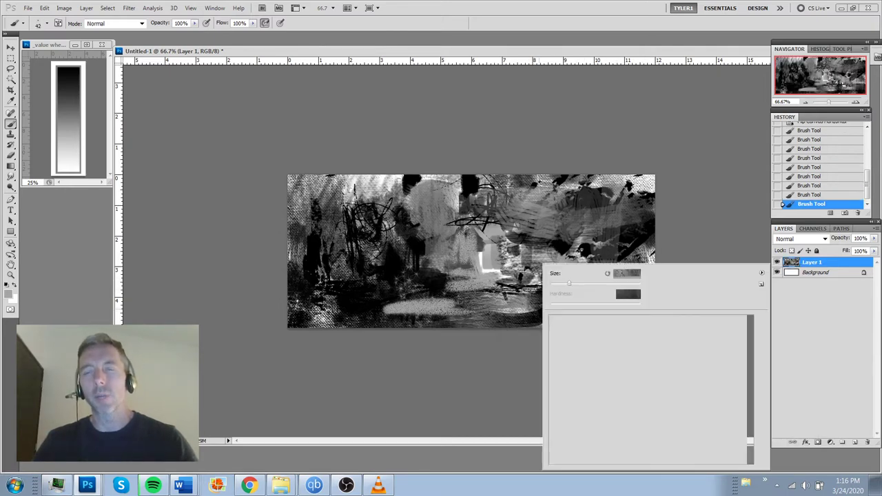
pyautogui.click(716, 339)
pyautogui.moveTo(505, 302)
pyautogui.mouseDown()
pyautogui.moveTo(560, 328)
pyautogui.moveTo(568, 382)
pyautogui.moveTo(521, 379)
pyautogui.mouseUp()
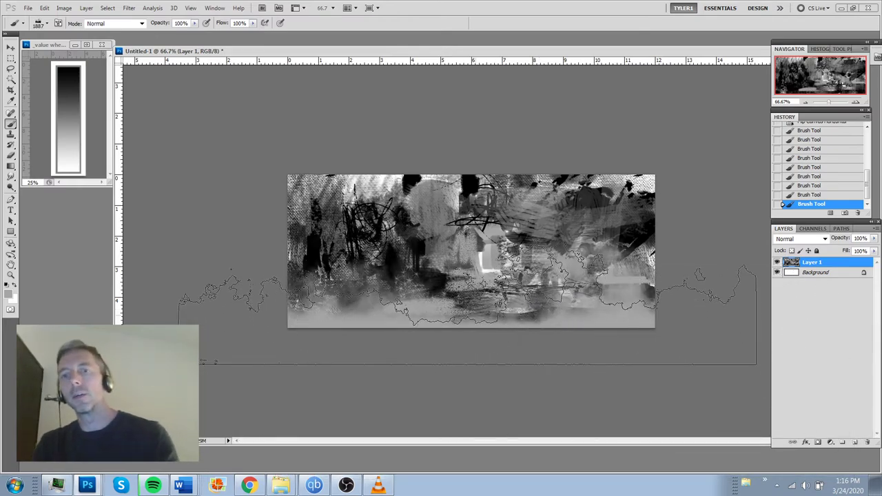
pyautogui.hotkey('ctrl', 'z')
pyautogui.press('[')
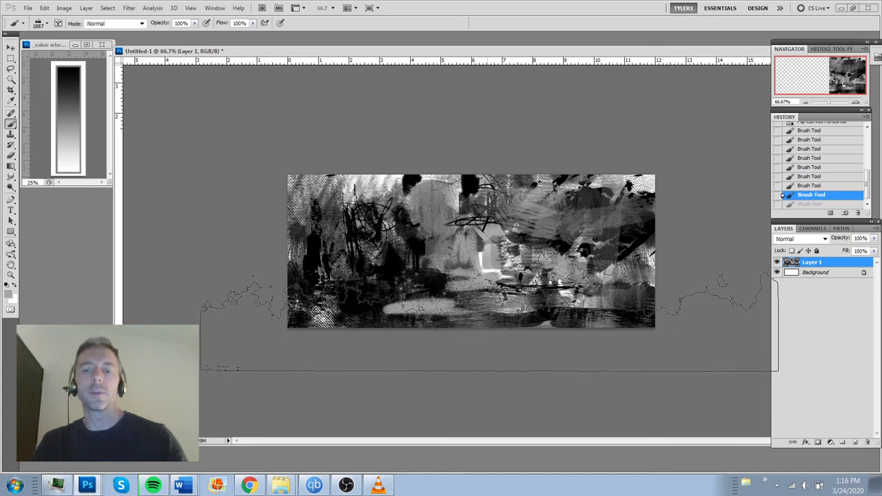
# Choose the 800 px textured brush preset, reduce it to 80 px, and paint a sampled grey over the white shape at the centre.
pyautogui.rightClick(444, 273)
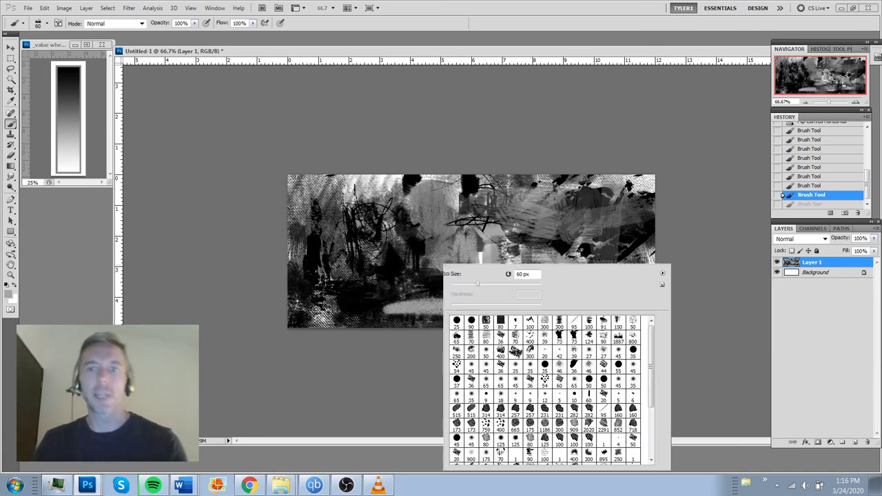
pyautogui.click(629, 341)
pyautogui.press('Return')
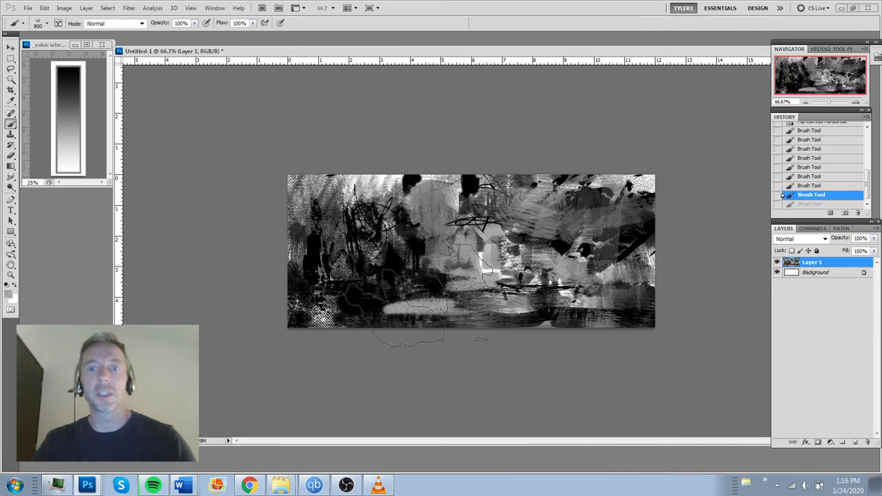
pyautogui.press('[')
pyautogui.press('[')
pyautogui.press('[')
pyautogui.press('[')
pyautogui.press('[')
pyautogui.press('[')
pyautogui.press('[')
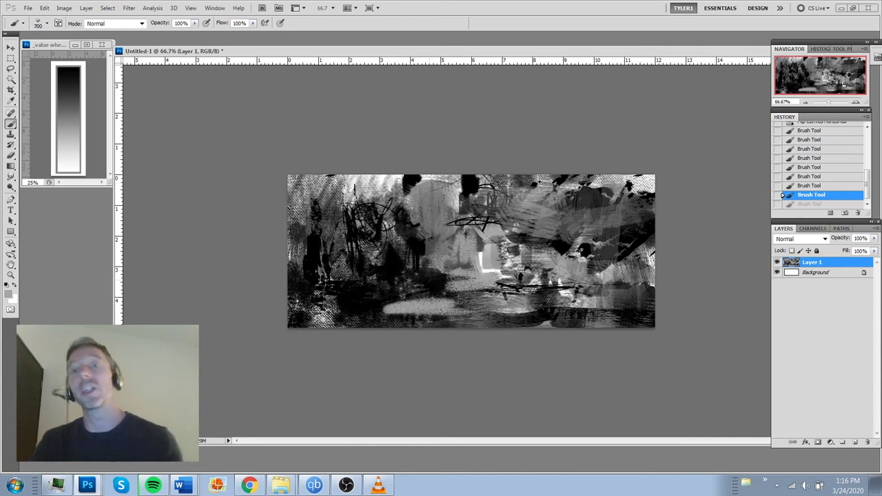
pyautogui.press('[')
pyautogui.press('[')
pyautogui.press('[')
pyautogui.press('[')
pyautogui.press('[')
pyautogui.press('[')
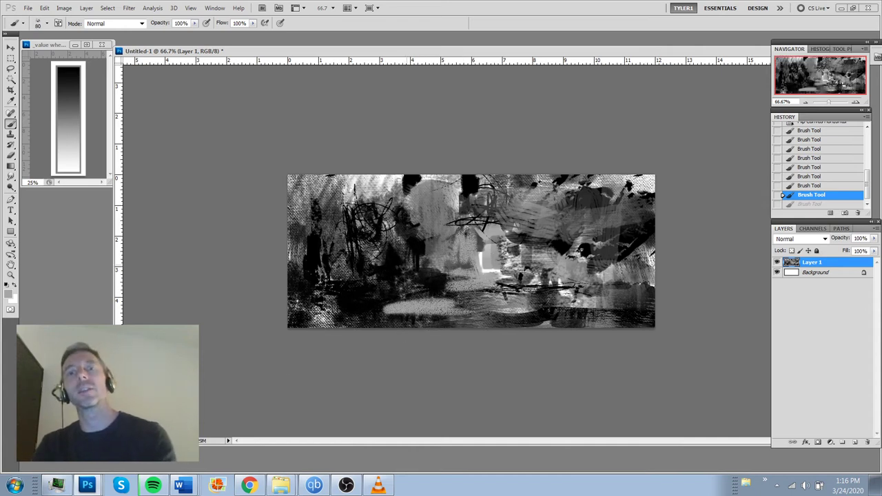
pyautogui.keyDown('alt'); pyautogui.click(481, 245); pyautogui.keyUp('alt')
pyautogui.moveTo(480, 259)
pyautogui.mouseDown()
pyautogui.moveTo(482, 252)
pyautogui.moveTo(482, 269)
pyautogui.moveTo(493, 272)
pyautogui.moveTo(486, 265)
pyautogui.moveTo(480, 277)
pyautogui.mouseUp()
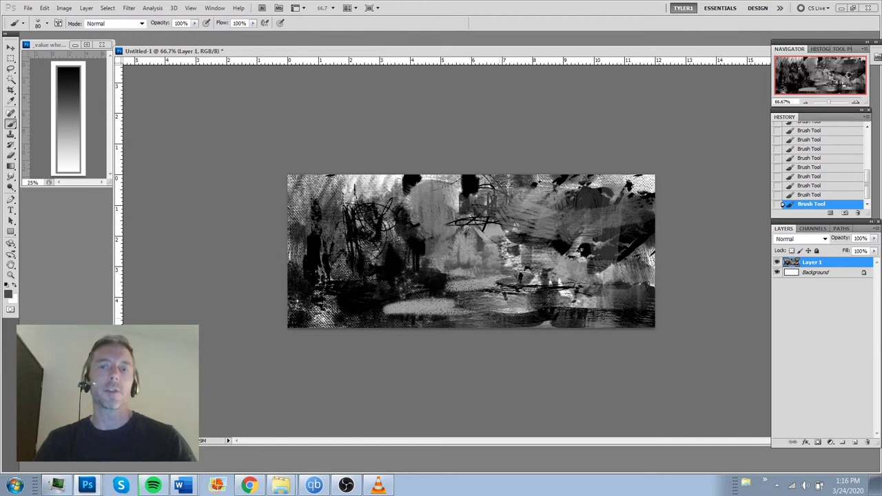
# Try the 25 px hard round preset with a black loop just below and left of the canvas centre, and undo it.
pyautogui.rightClick(476, 287)
pyautogui.doubleClick(495, 321)
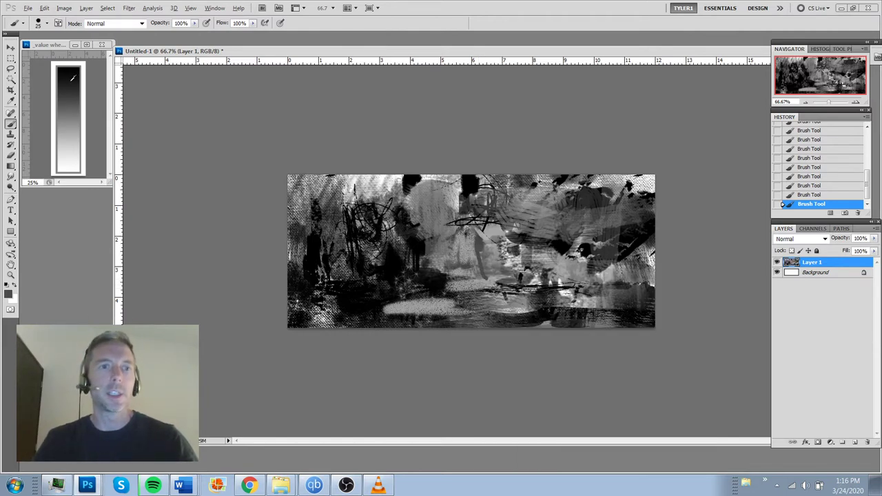
pyautogui.moveTo(445, 259); pyautogui.dragTo(436, 277)
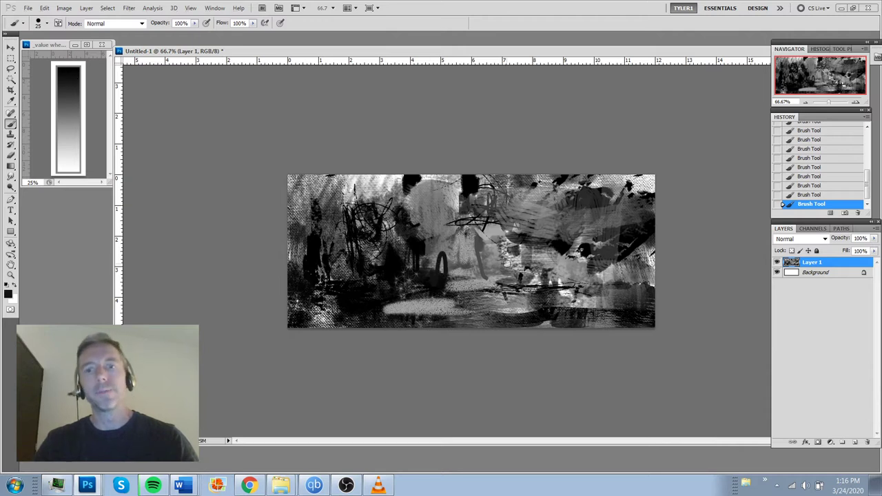
pyautogui.hotkey('ctrl', 'z')
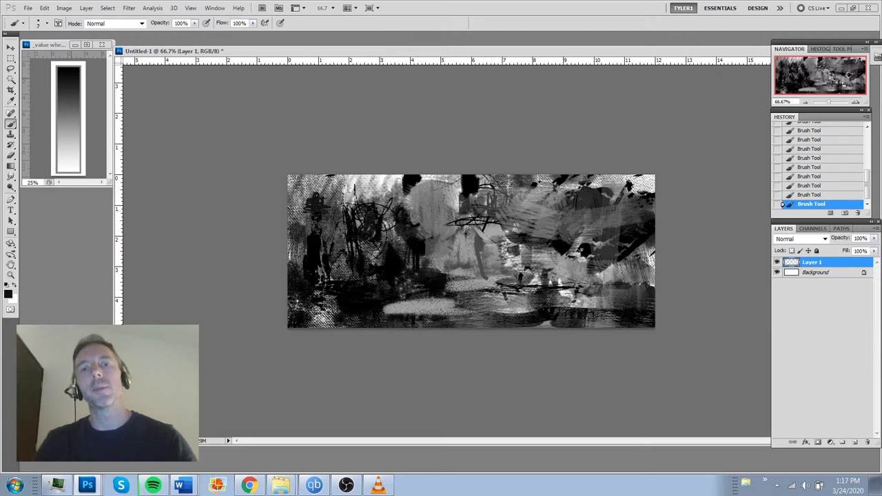
# Choose the 100 px textured brush preset and paint black blocks on both sides of the light centre shape.
pyautogui.rightClick(455, 244)
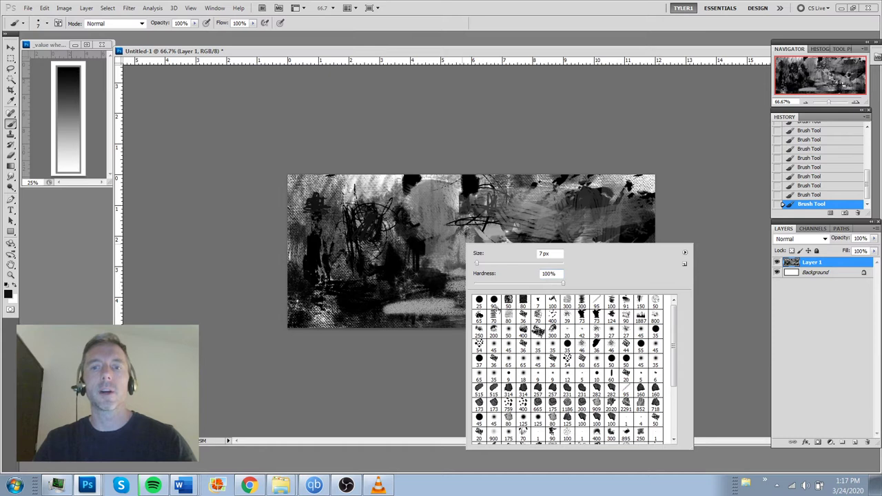
pyautogui.click(614, 301)
pyautogui.click(436, 259)
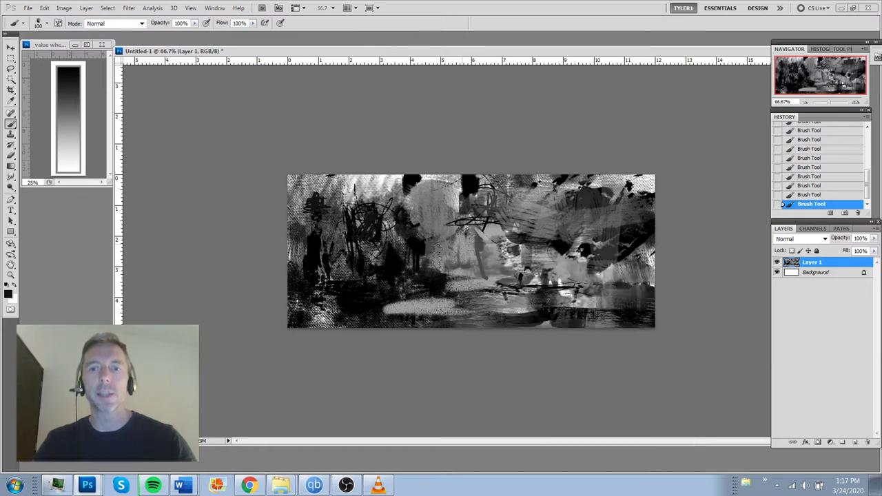
pyautogui.moveTo(503, 263)
pyautogui.mouseDown()
pyautogui.moveTo(500, 272)
pyautogui.moveTo(506, 248)
pyautogui.moveTo(499, 256)
pyautogui.mouseUp()
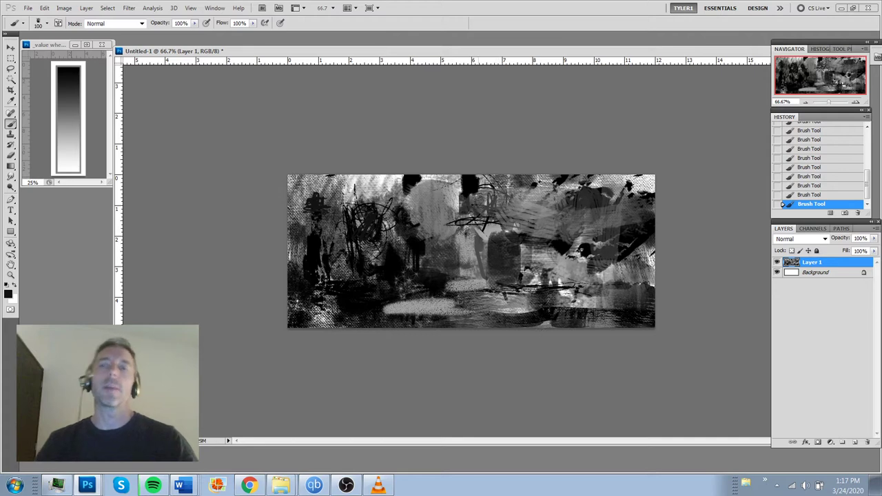
# Reduce the brush to 35 px, and compare the painting by undoing and redoing the last two strokes.
pyautogui.press('[')
pyautogui.press('[')
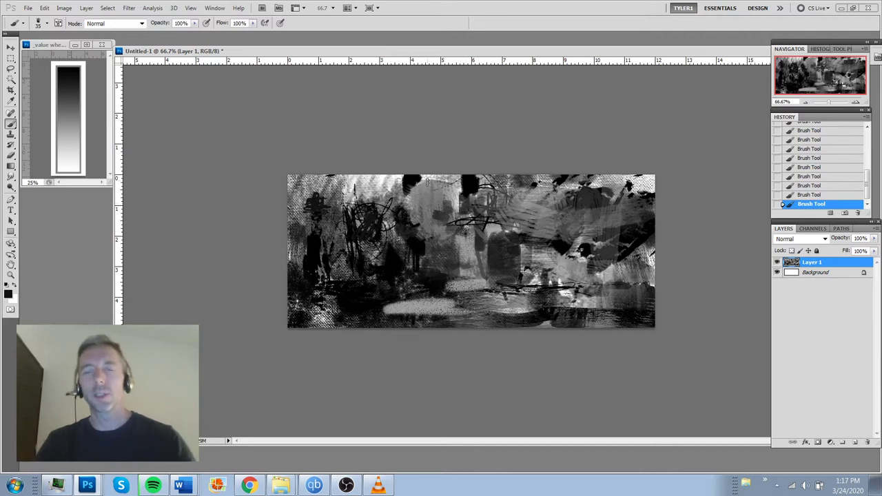
pyautogui.hotkey('ctrl', 'alt', 'z')
pyautogui.hotkey('ctrl', 'alt', 'z')
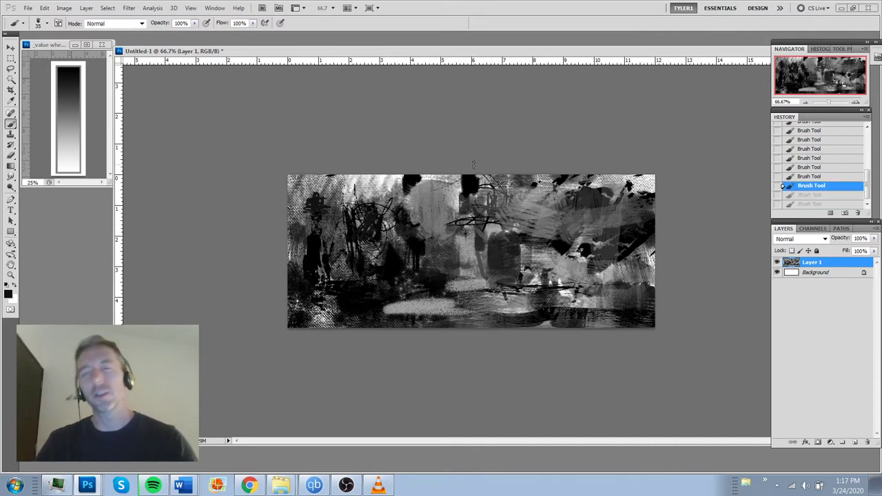
pyautogui.hotkey('ctrl', 'shift', 'z')
pyautogui.hotkey('ctrl', 'shift', 'z')
# Examine the overall composition at thumbnail size down to 12.5% zoom and return to 66.67%.
pyautogui.hotkey('ctrl', '-')
pyautogui.hotkey('ctrl', '-')
pyautogui.hotkey('ctrl', '-')
pyautogui.hotkey('ctrl', '-')
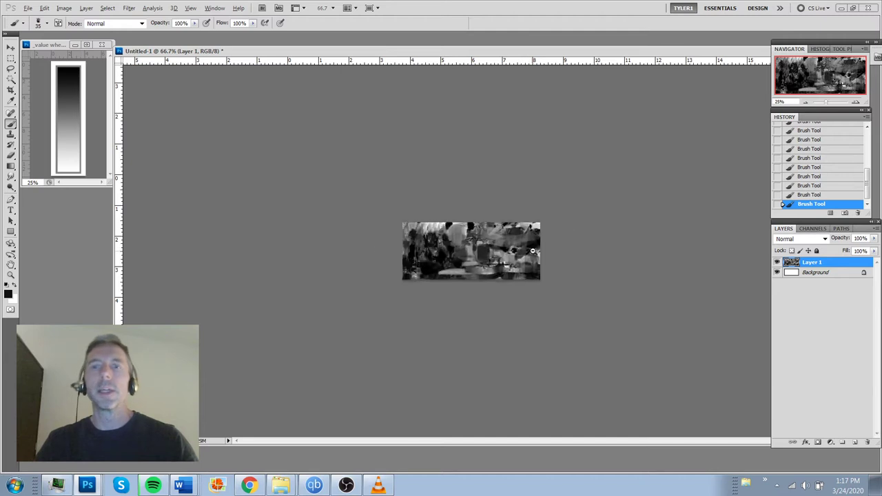
pyautogui.hotkey('ctrl', '-')
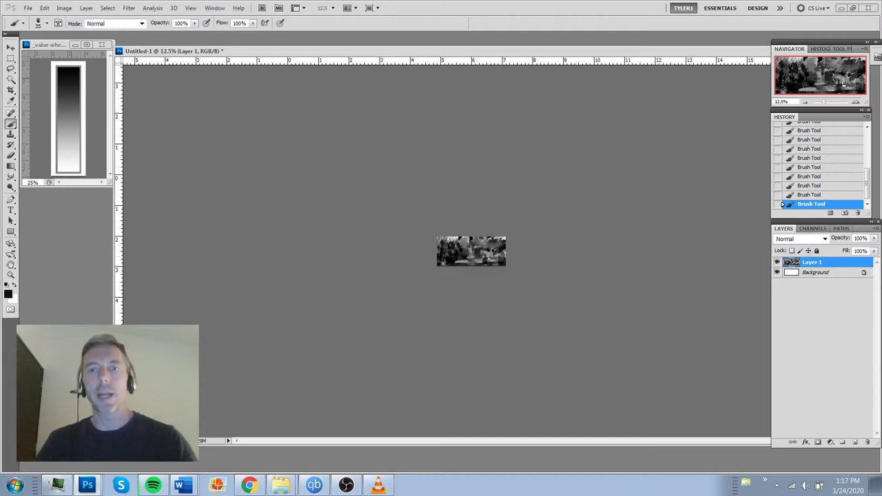
pyautogui.hotkey('ctrl', '+')
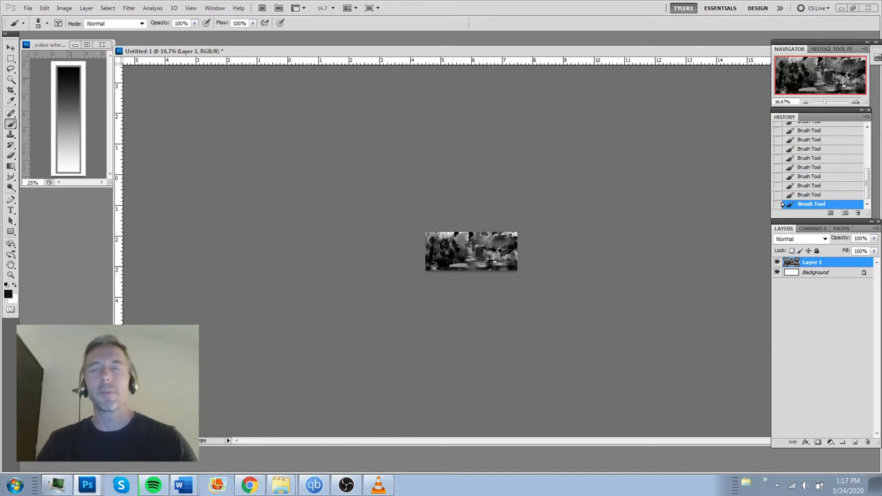
pyautogui.hotkey('ctrl', '+')
pyautogui.hotkey('ctrl', '+')
pyautogui.hotkey('ctrl', '+')
pyautogui.hotkey('ctrl', '+')
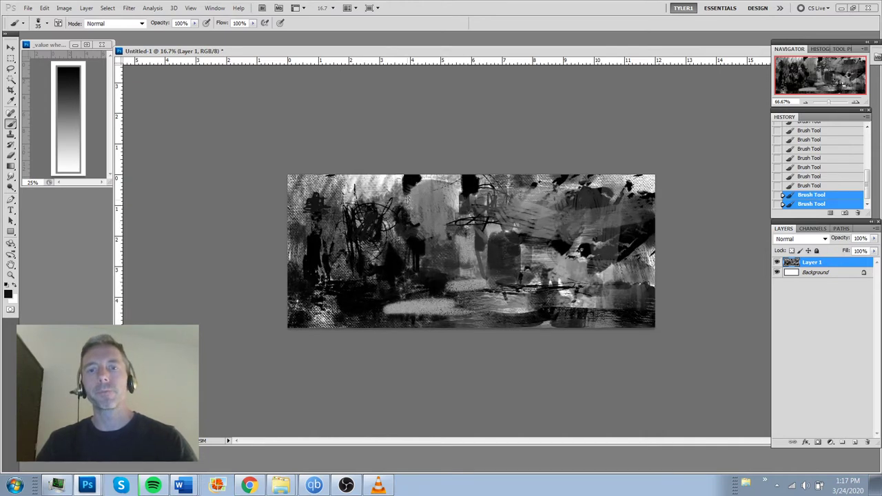
# Darken the upper edge and the right edge of the canvas with black strokes from the 35 px textured brush.
pyautogui.moveTo(367, 184); pyautogui.dragTo(428, 177)
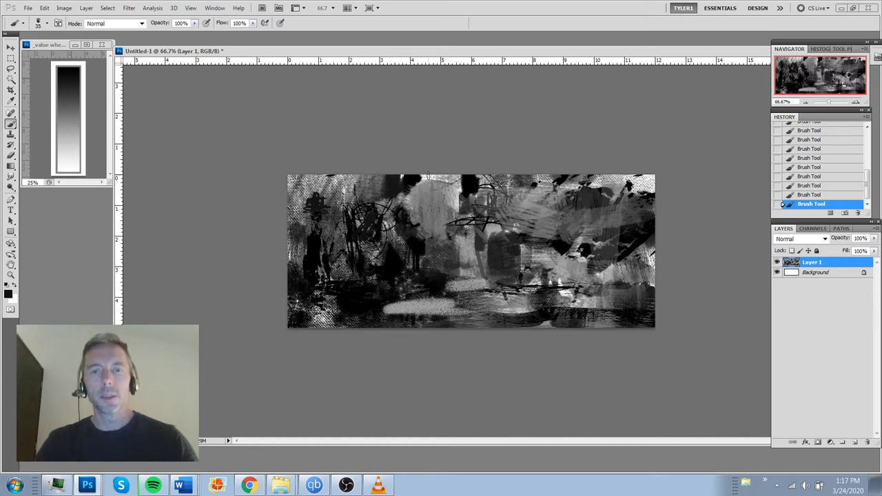
pyautogui.moveTo(552, 183)
pyautogui.mouseDown()
pyautogui.moveTo(532, 186)
pyautogui.moveTo(585, 177)
pyautogui.moveTo(618, 183)
pyautogui.moveTo(606, 174)
pyautogui.moveTo(651, 182)
pyautogui.moveTo(653, 202)
pyautogui.mouseUp()
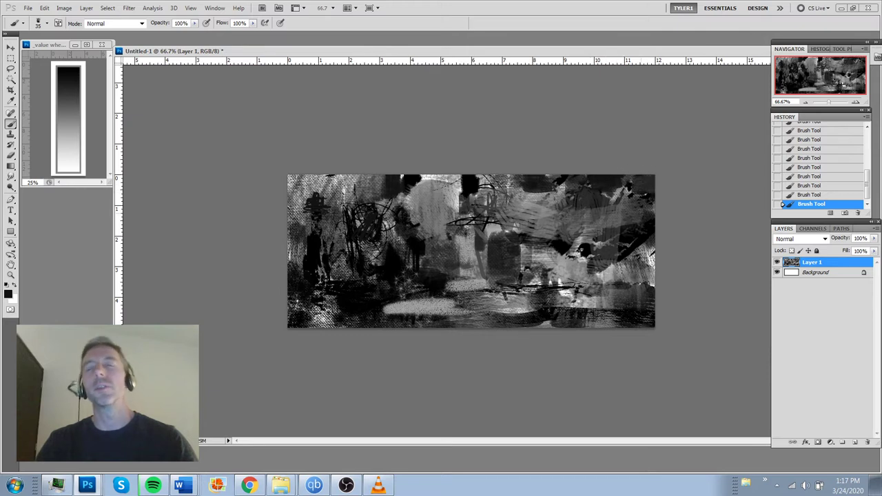
pyautogui.moveTo(652, 234); pyautogui.dragTo(652, 277)
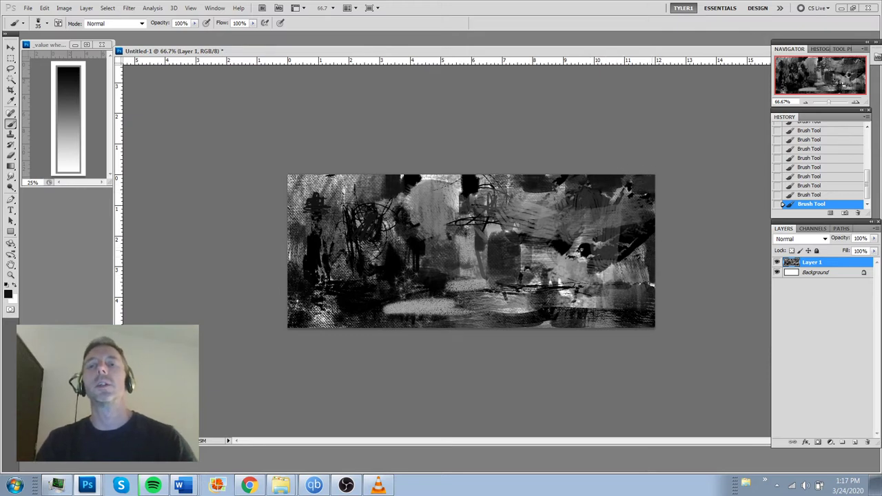
pyautogui.moveTo(650, 246); pyautogui.dragTo(641, 252)
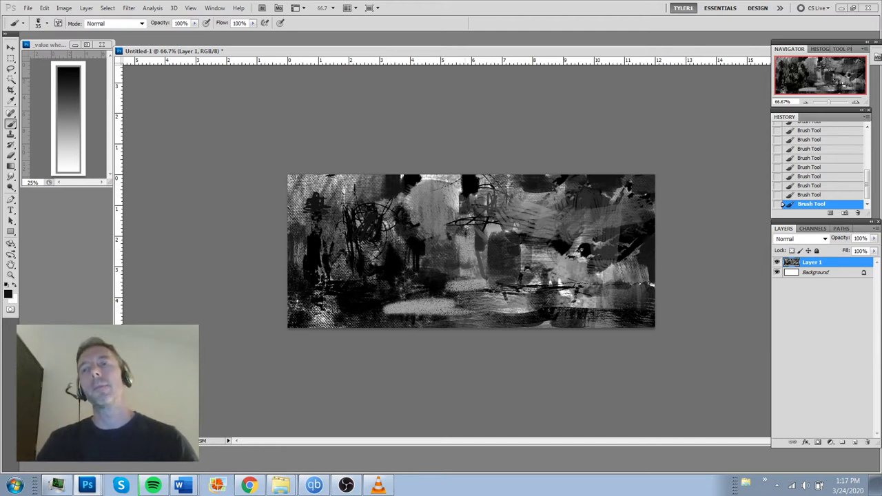
pyautogui.rightClick(497, 255)
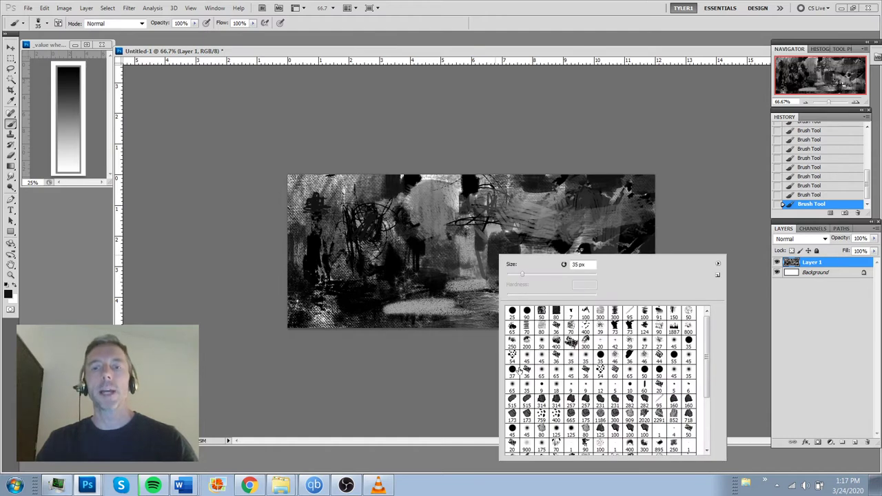
pyautogui.click(454, 343)
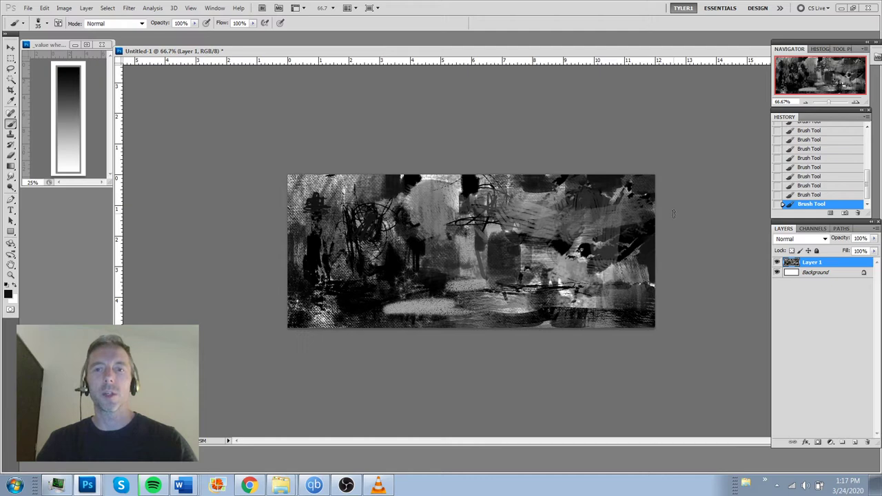
# Paint black marks right of centre with the 27 px preset and patterned strokes below centre with the 35 px preset.
pyautogui.rightClick(613, 263)
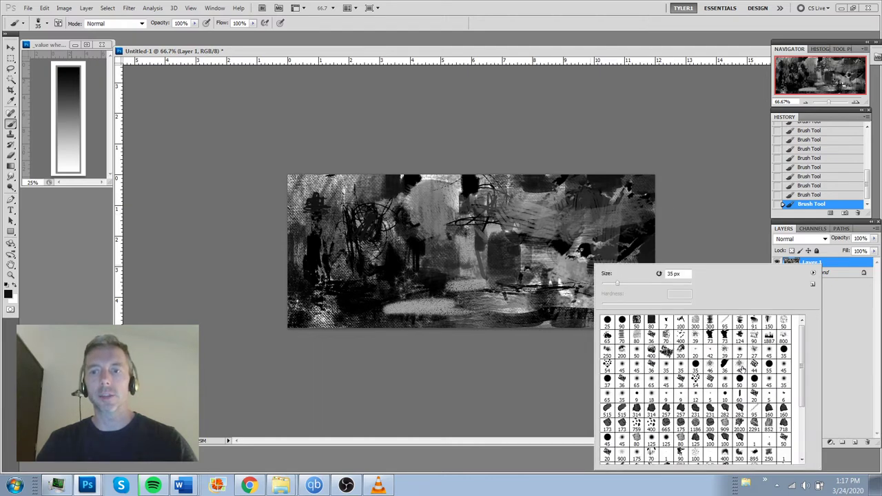
pyautogui.doubleClick(755, 353)
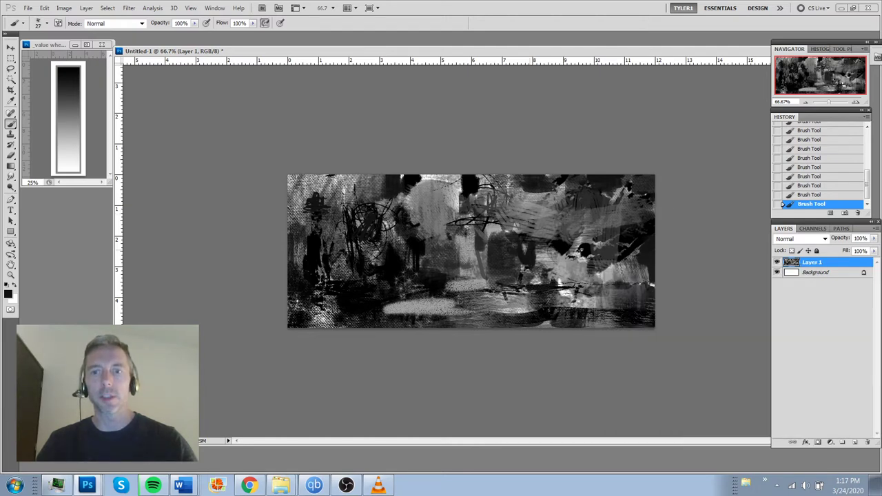
pyautogui.doubleClick(784, 356)
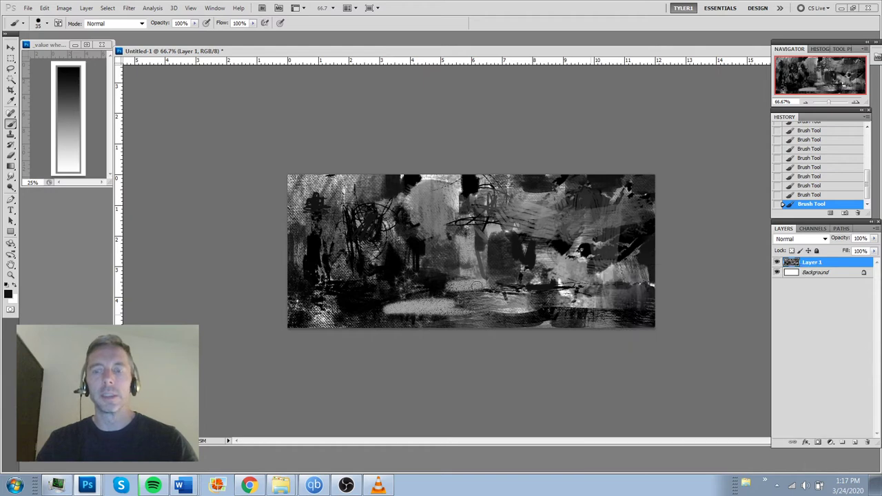
pyautogui.moveTo(462, 263); pyautogui.dragTo(496, 309)
# Choose the 200 px textured brush preset and paint black over the lower centre water and along the upper edge.
pyautogui.rightClick(543, 308)
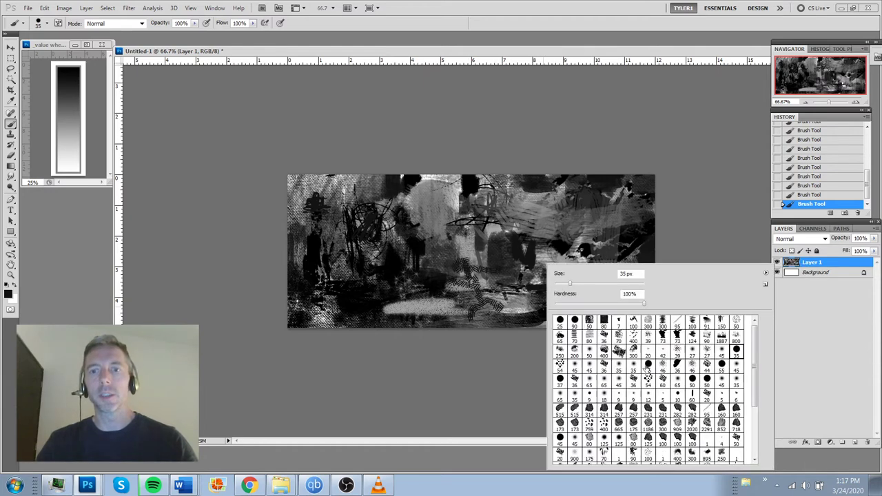
pyautogui.doubleClick(589, 354)
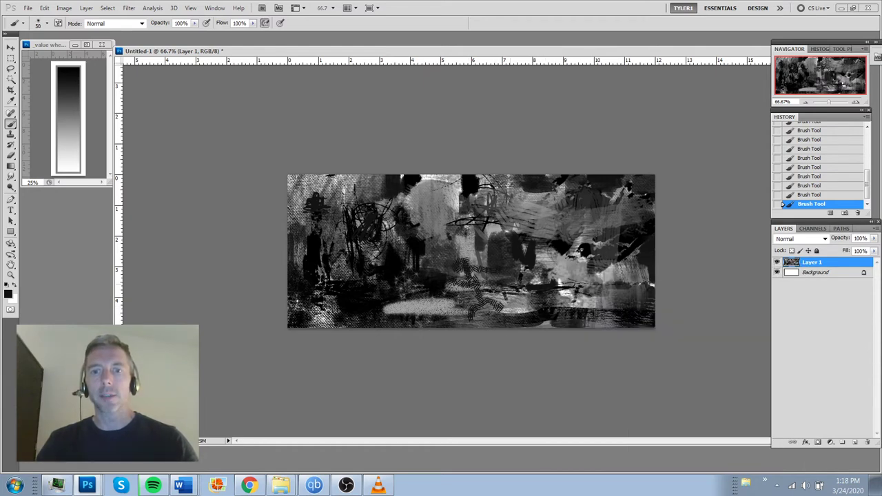
pyautogui.rightClick(486, 296)
pyautogui.doubleClick(517, 352)
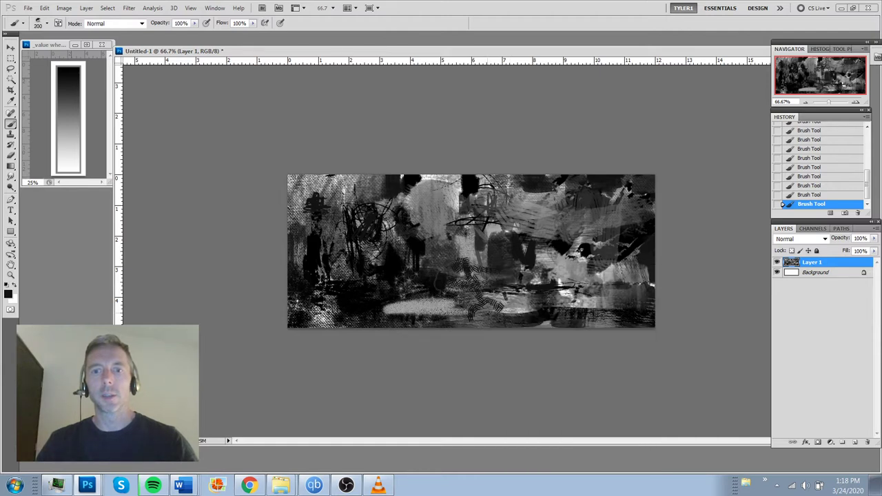
pyautogui.moveTo(435, 284); pyautogui.dragTo(548, 296)
pyautogui.moveTo(485, 303); pyautogui.dragTo(503, 273)
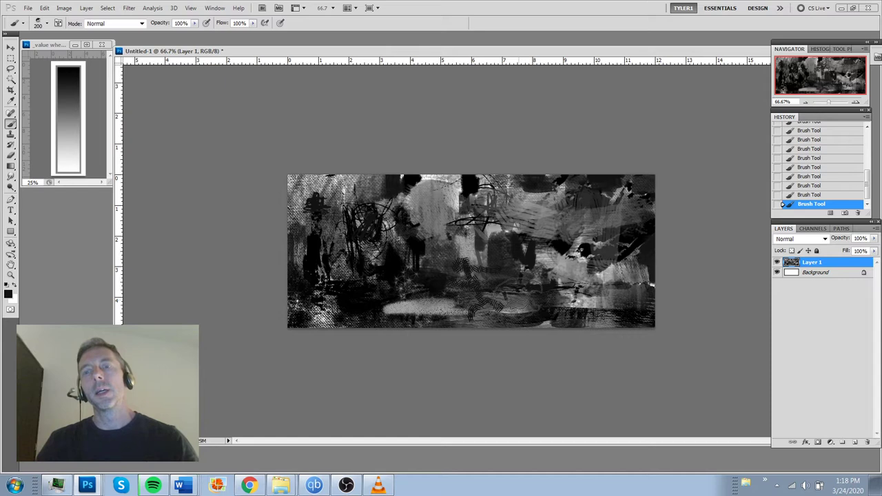
pyautogui.moveTo(425, 169); pyautogui.dragTo(495, 178)
pyautogui.click(340, 171)
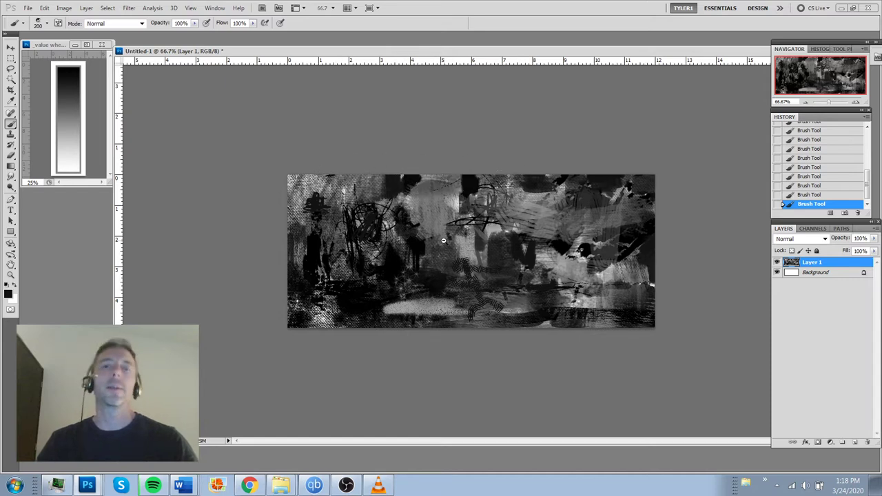
# Check the composition at 16.67% zoom, then darken the upper left, upper right and lower left areas with the 200 px brush at 33.33%.
pyautogui.hotkey('ctrl', '-')
pyautogui.hotkey('ctrl', '-')
pyautogui.hotkey('ctrl', '-')
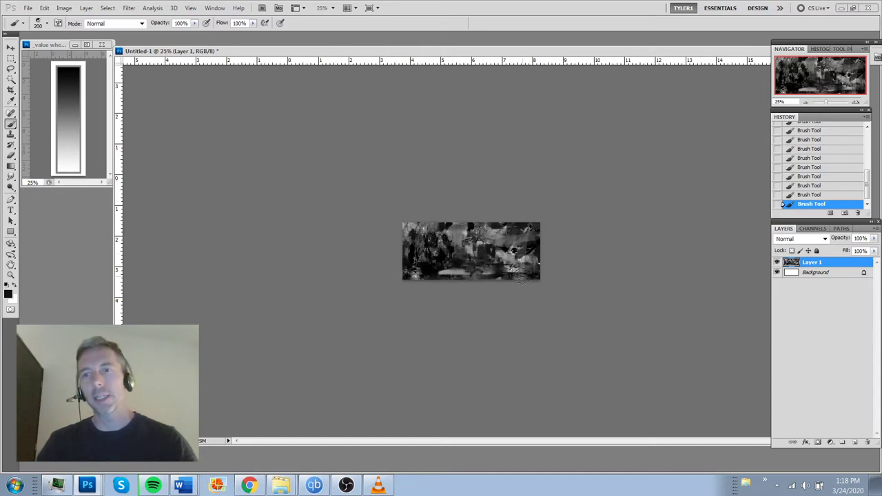
pyautogui.hotkey('ctrl', '-')
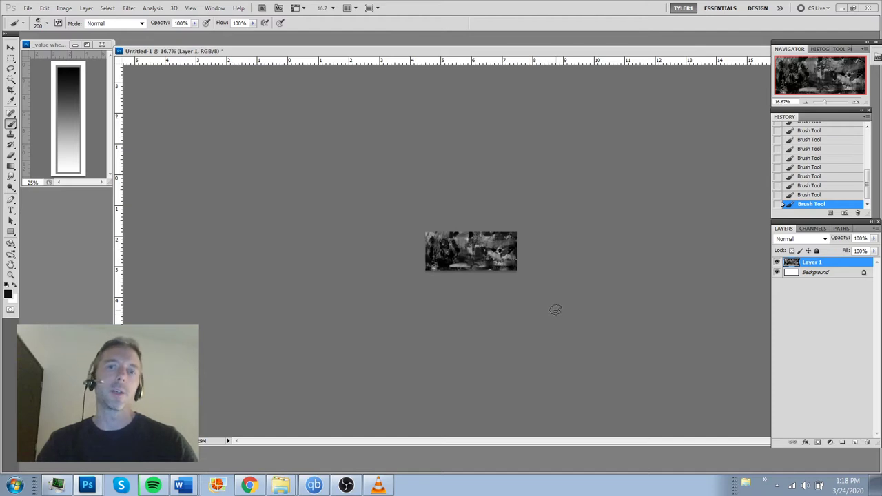
pyautogui.hotkey('ctrl', '+')
pyautogui.hotkey('ctrl', '+')
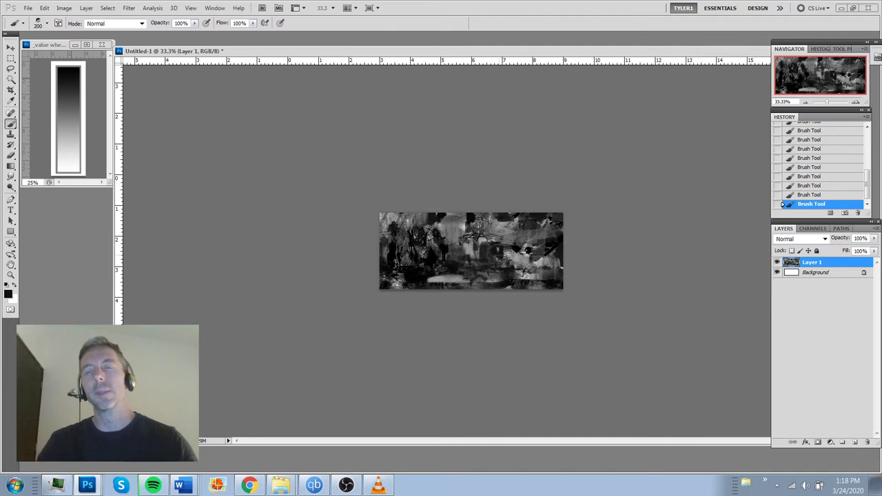
pyautogui.moveTo(407, 219); pyautogui.dragTo(401, 230)
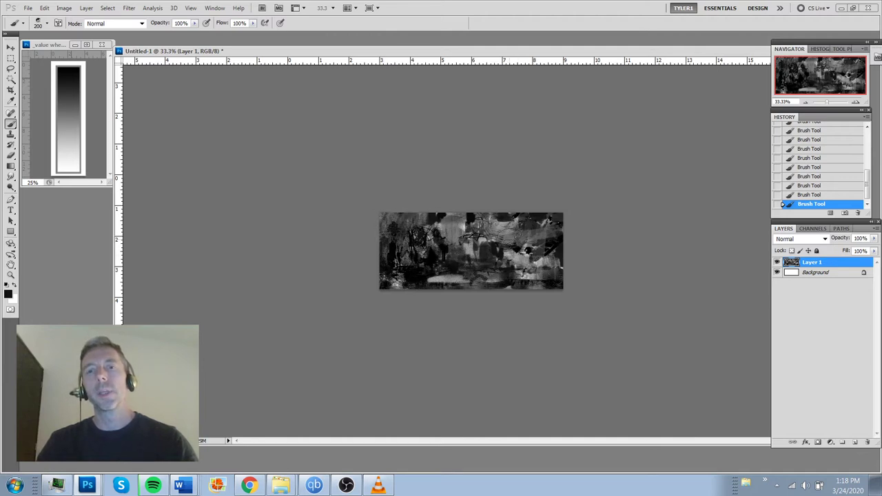
pyautogui.moveTo(497, 218)
pyautogui.mouseDown()
pyautogui.moveTo(499, 238)
pyautogui.moveTo(512, 241)
pyautogui.mouseUp()
pyautogui.moveTo(409, 233)
pyautogui.mouseDown()
pyautogui.moveTo(393, 222)
pyautogui.moveTo(414, 221)
pyautogui.mouseUp()
pyautogui.moveTo(481, 232); pyautogui.dragTo(530, 249)
pyautogui.moveTo(441, 275); pyautogui.dragTo(423, 265)
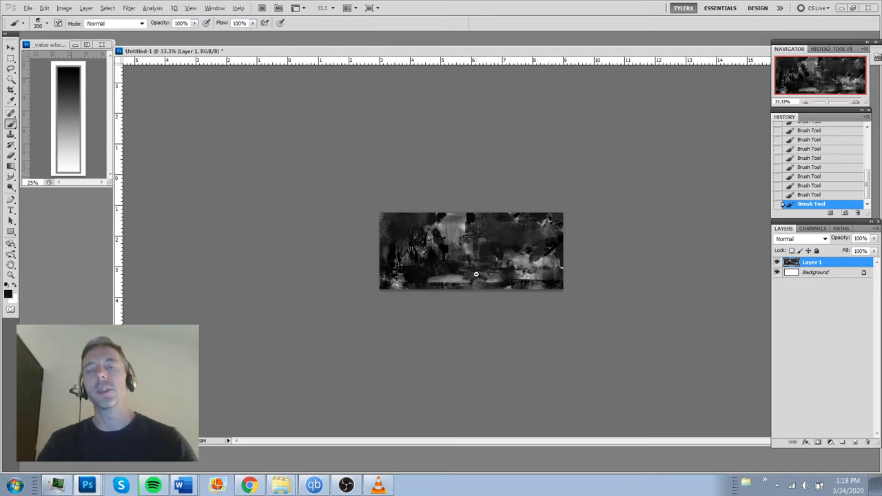
# Brighten the painting's central light area using the Dodge tool with Shadows range, 10% exposure and a 200 px brush.
pyautogui.hotkey('ctrl', '-')
pyautogui.hotkey('ctrl', '+')
pyautogui.press('o')
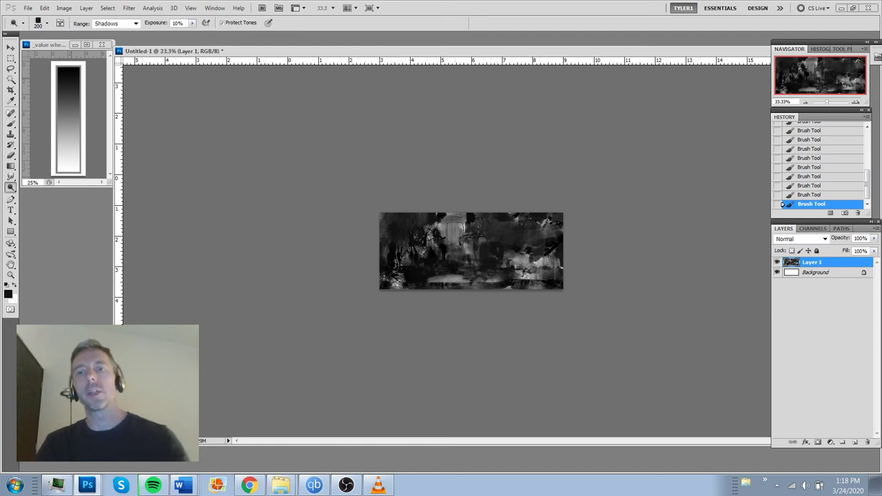
pyautogui.moveTo(446, 220)
pyautogui.mouseDown()
pyautogui.moveTo(455, 244)
pyautogui.moveTo(463, 227)
pyautogui.moveTo(456, 259)
pyautogui.moveTo(475, 272)
pyautogui.mouseUp()
pyautogui.moveTo(458, 234)
pyautogui.mouseDown()
pyautogui.moveTo(490, 265)
pyautogui.moveTo(531, 262)
pyautogui.moveTo(469, 256)
pyautogui.mouseUp()
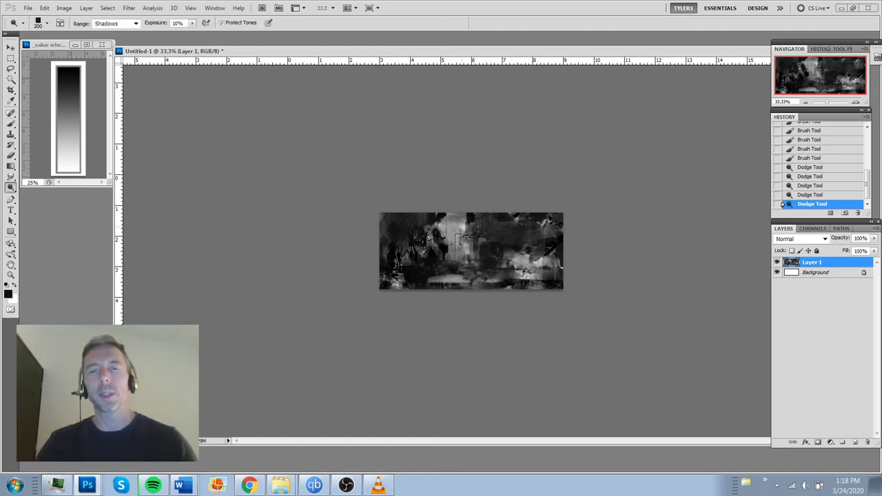
pyautogui.moveTo(448, 220)
pyautogui.mouseDown()
pyautogui.moveTo(475, 262)
pyautogui.moveTo(479, 251)
pyautogui.mouseUp()
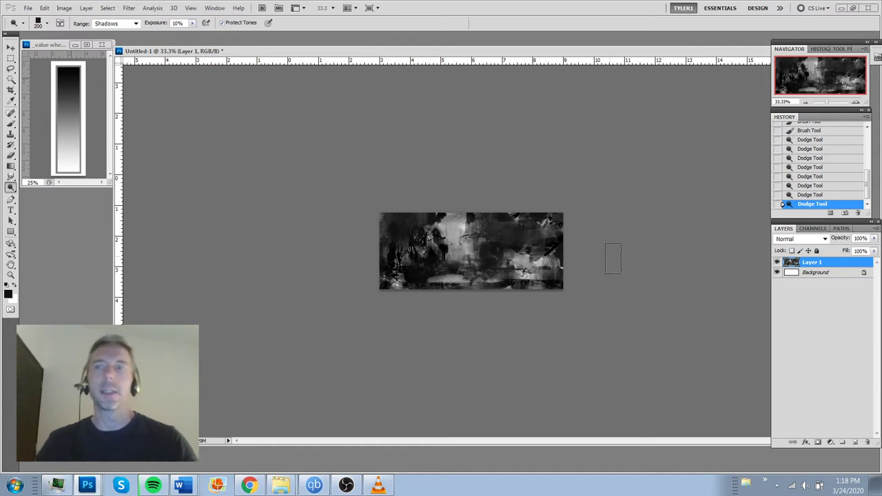
# Set the Dodge range to Highlights and brighten the upper part of the central glow.
pyautogui.click(124, 23)
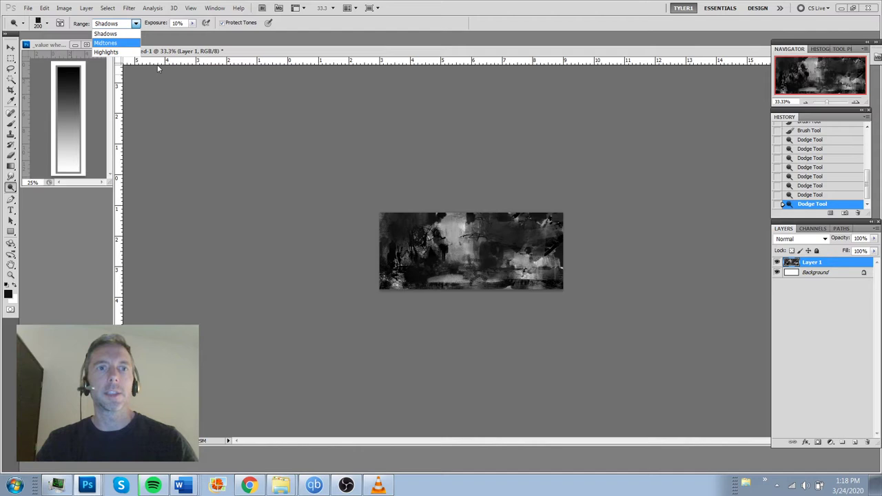
pyautogui.click(107, 52)
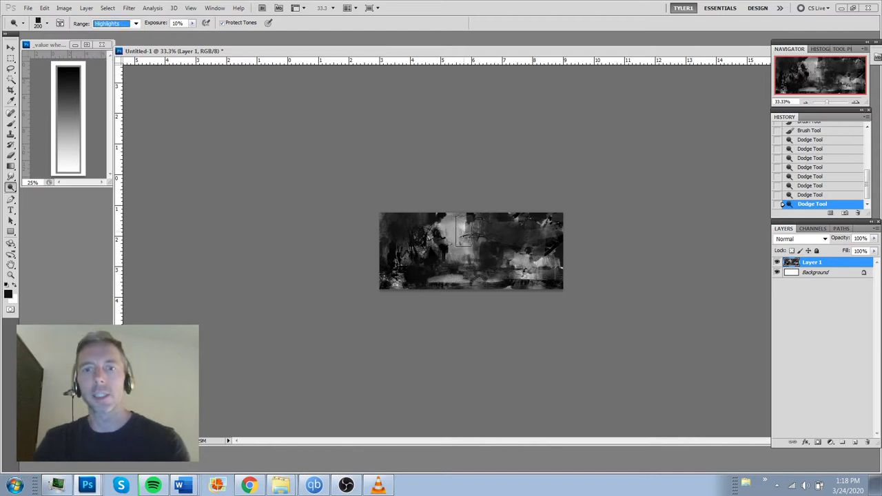
pyautogui.moveTo(466, 232)
pyautogui.mouseDown()
pyautogui.moveTo(486, 231)
pyautogui.moveTo(457, 222)
pyautogui.mouseUp()
# Reduce the Dodge brush size to 45 and brighten the light patch in the painting's lower right area.
pyautogui.press('[')
pyautogui.press('[')
pyautogui.press('[')
pyautogui.press('[')
pyautogui.press('[')
pyautogui.press('[')
pyautogui.press('[')
pyautogui.press('[')
pyautogui.press('[')
pyautogui.press('[')
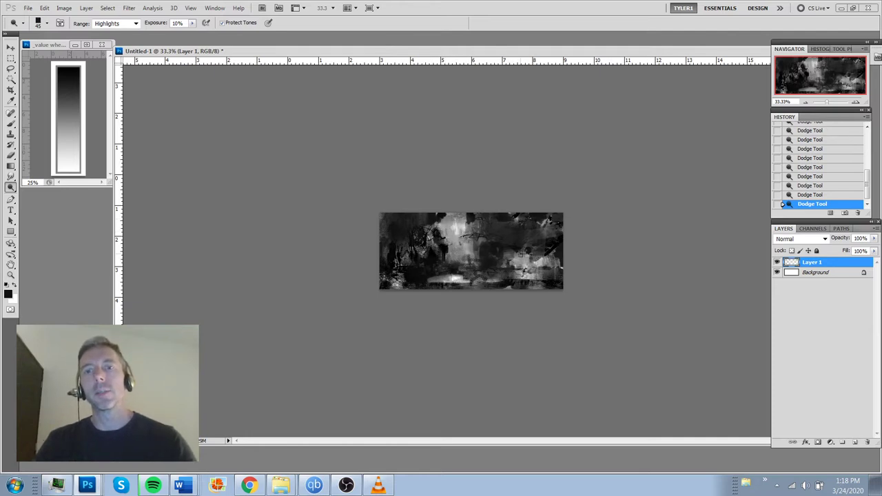
pyautogui.moveTo(522, 254); pyautogui.dragTo(532, 266)
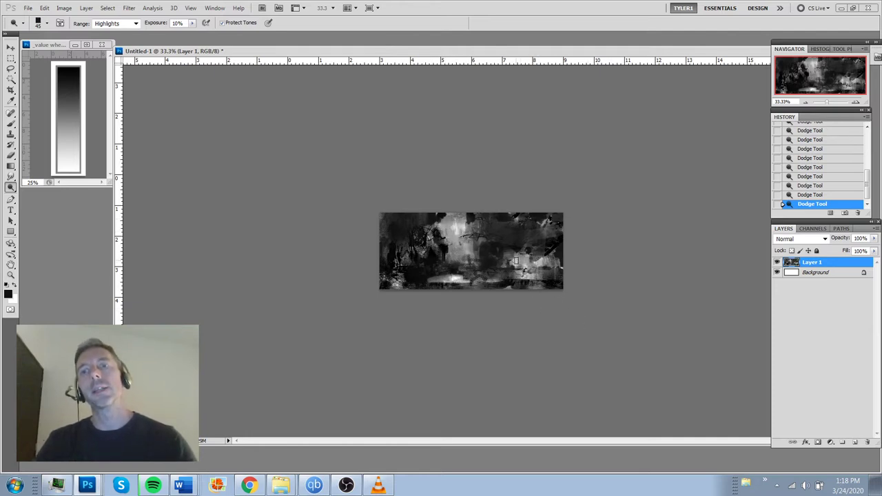
# Switch to the Brush tool and add a new layer above Layer 1.
pyautogui.hotkey('ctrl', '1')
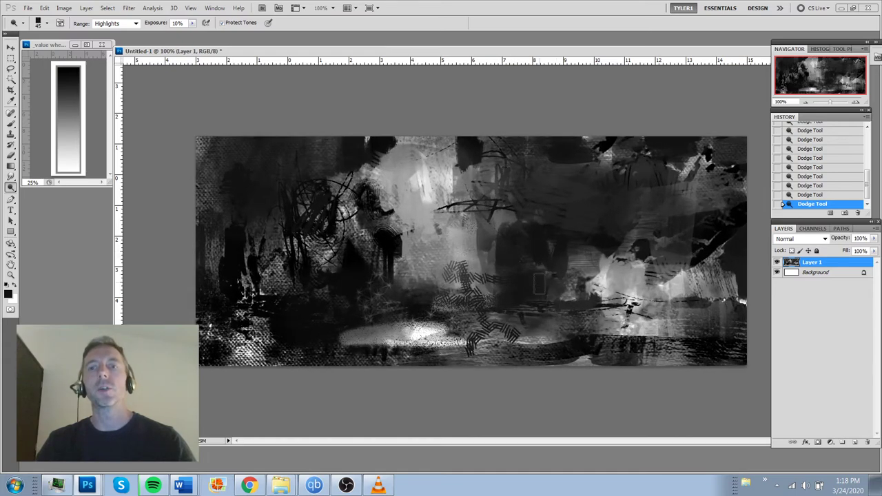
pyautogui.hotkey('ctrl', '-')
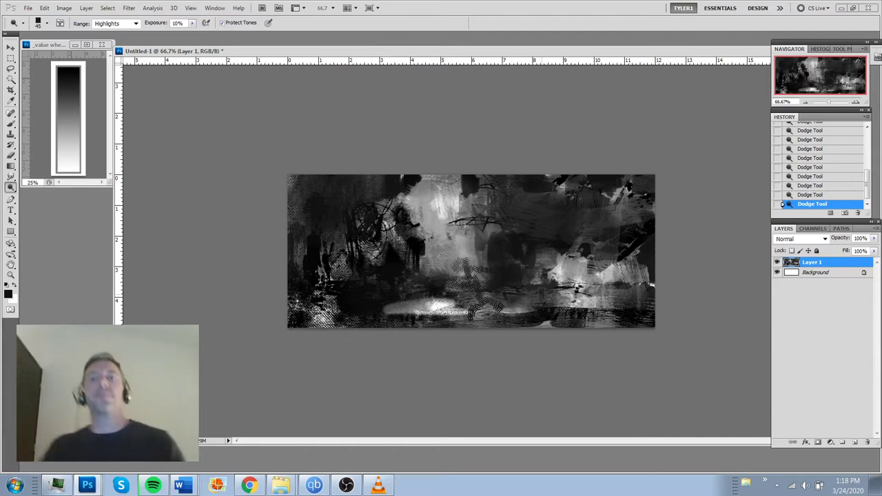
pyautogui.hotkey('ctrl', '+')
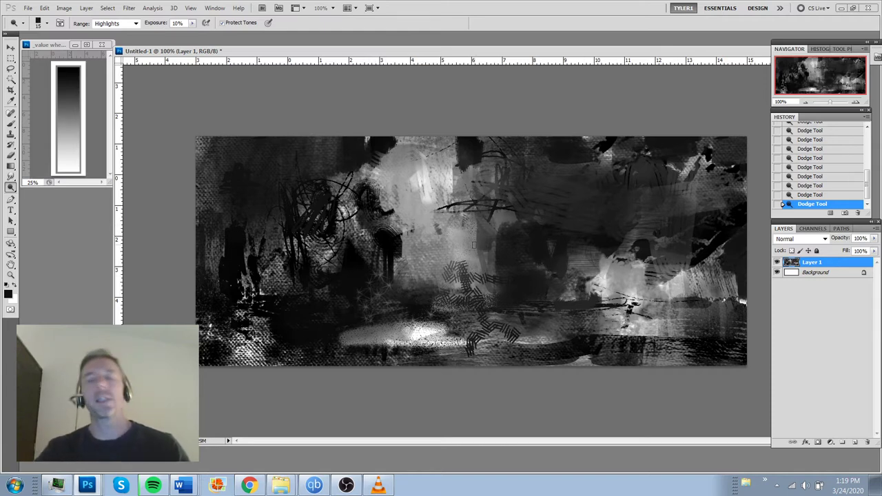
pyautogui.press('b')
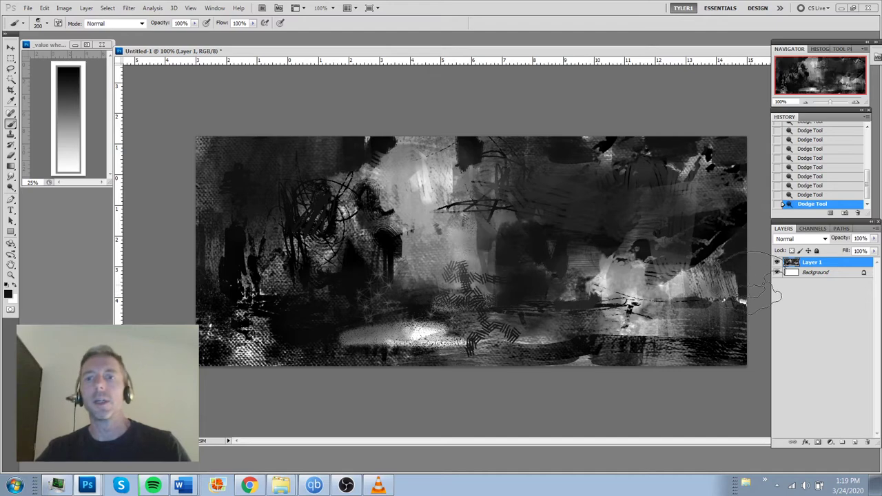
pyautogui.click(855, 443)
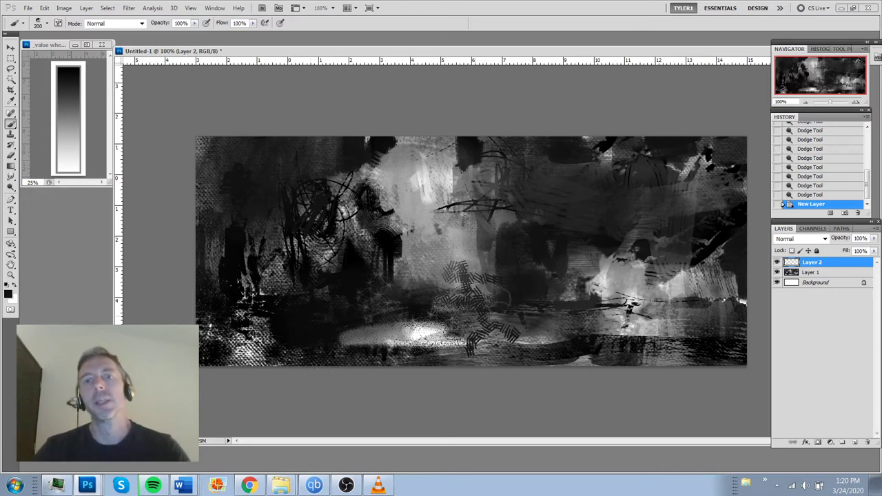
# Reduce the brush size to 9 and paint dark vertical strokes along the right edge of the central glow.
pyautogui.press('[')
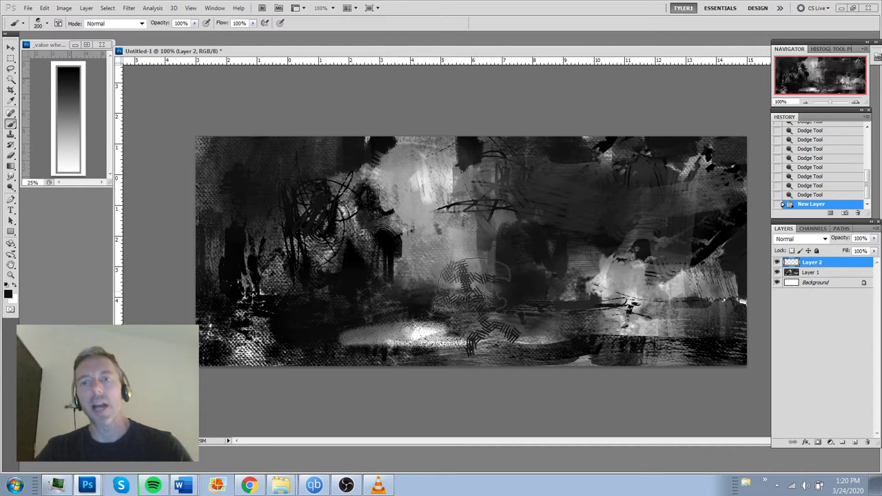
pyautogui.press('[')
pyautogui.press('[')
pyautogui.press('[')
pyautogui.press('[')
pyautogui.press('[')
pyautogui.press('[')
pyautogui.press('[')
pyautogui.press('[')
pyautogui.press('[')
pyautogui.press('[')
pyautogui.press('[')
pyautogui.press('[')
pyautogui.press('[')
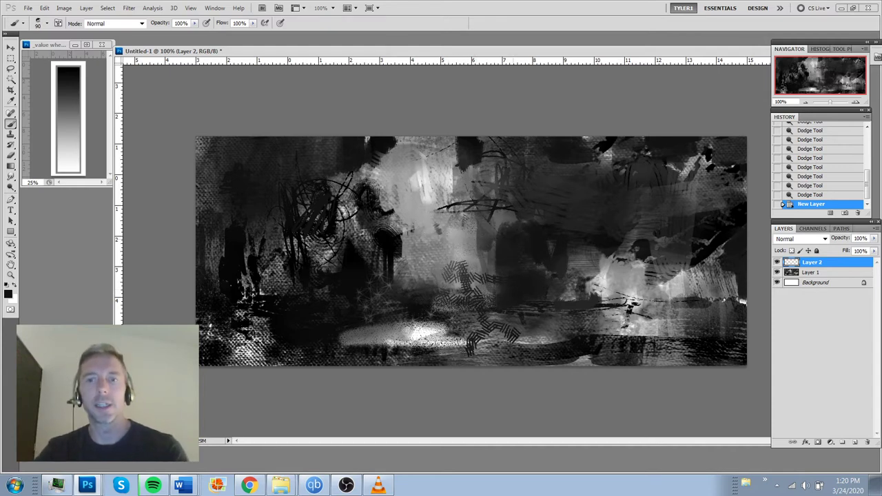
pyautogui.moveTo(484, 245)
pyautogui.mouseDown()
pyautogui.moveTo(489, 281)
pyautogui.moveTo(493, 246)
pyautogui.moveTo(480, 264)
pyautogui.mouseUp()
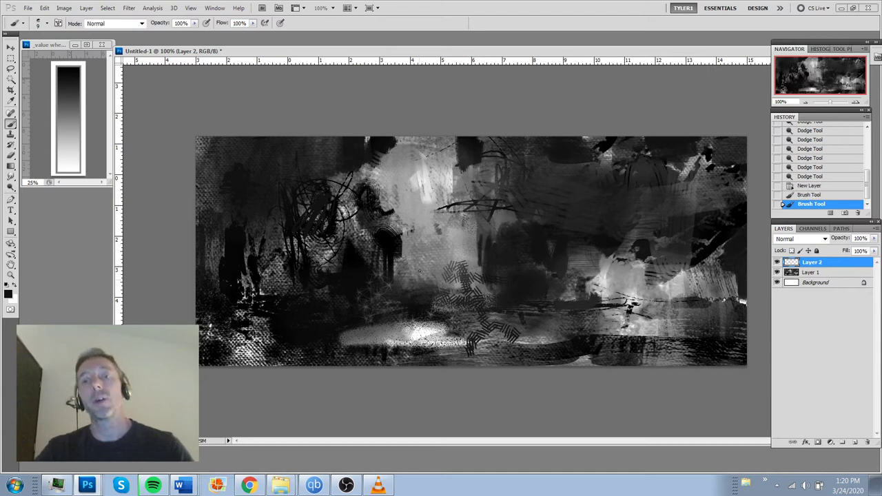
# Paint a small dark standing figure above the bright pool and build up its body with short strokes.
pyautogui.moveTo(419, 270); pyautogui.dragTo(424, 292)
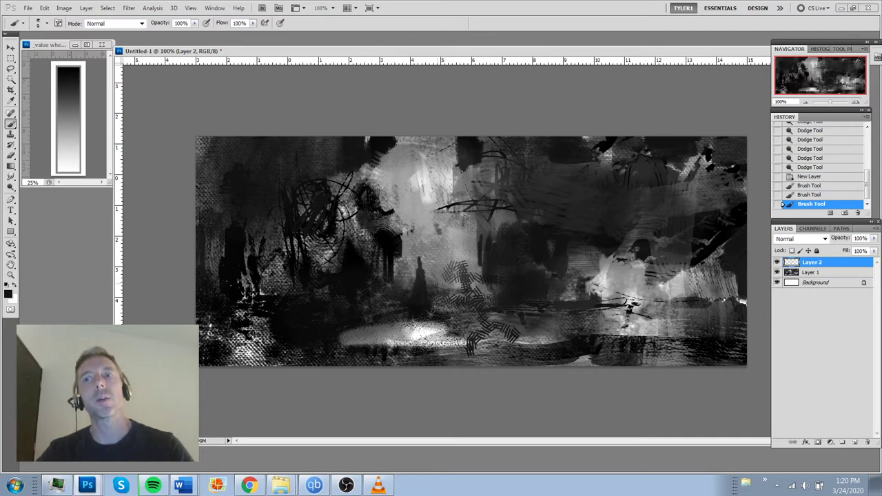
pyautogui.hotkey('ctrl', '-')
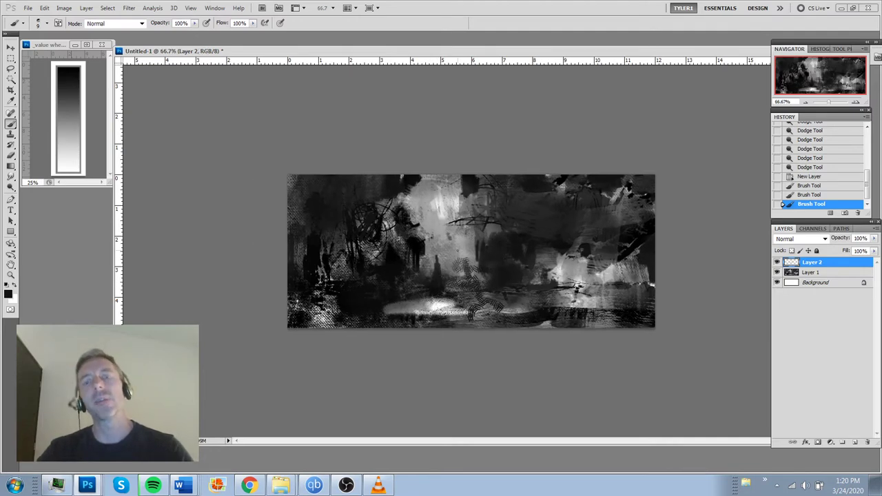
pyautogui.hotkey('ctrl', '+')
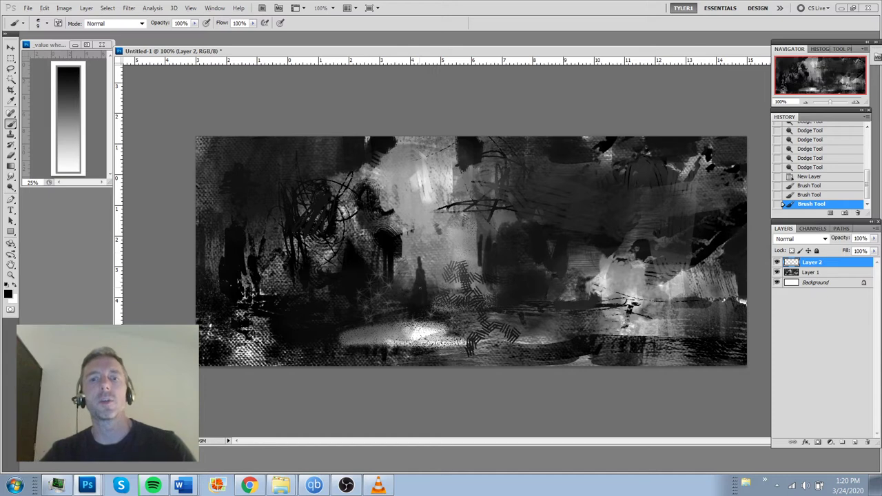
pyautogui.moveTo(419, 290); pyautogui.dragTo(418, 272)
pyautogui.click(421, 271)
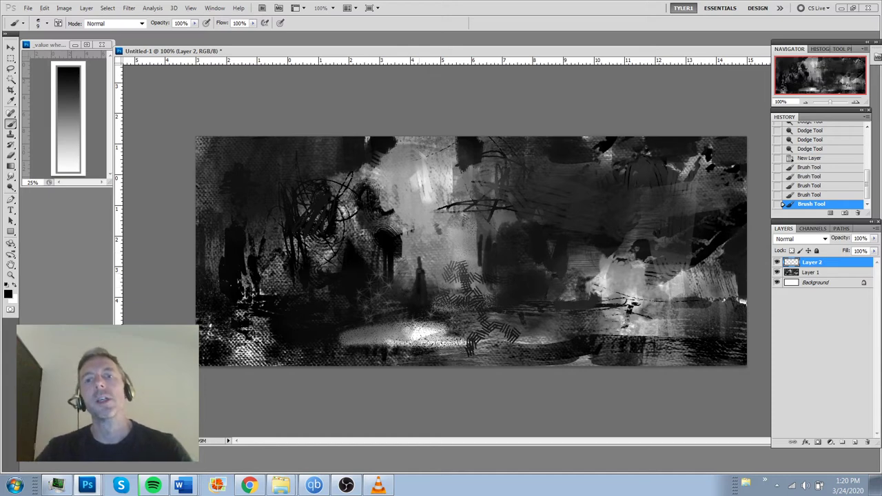
pyautogui.click(419, 273)
pyautogui.moveTo(417, 274); pyautogui.dragTo(414, 284)
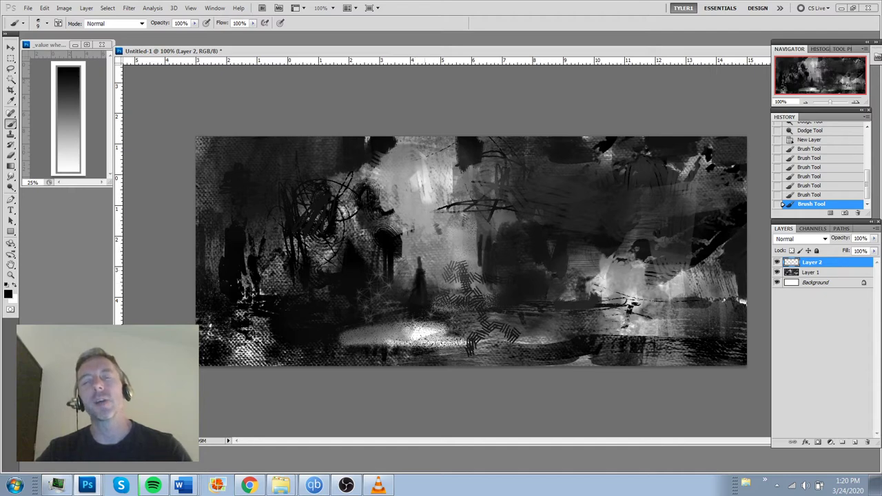
# Sample the background gray beside the figure and paint over its tip to refine the head.
pyautogui.keyDown('alt'); pyautogui.click(427, 256); pyautogui.keyUp('alt')
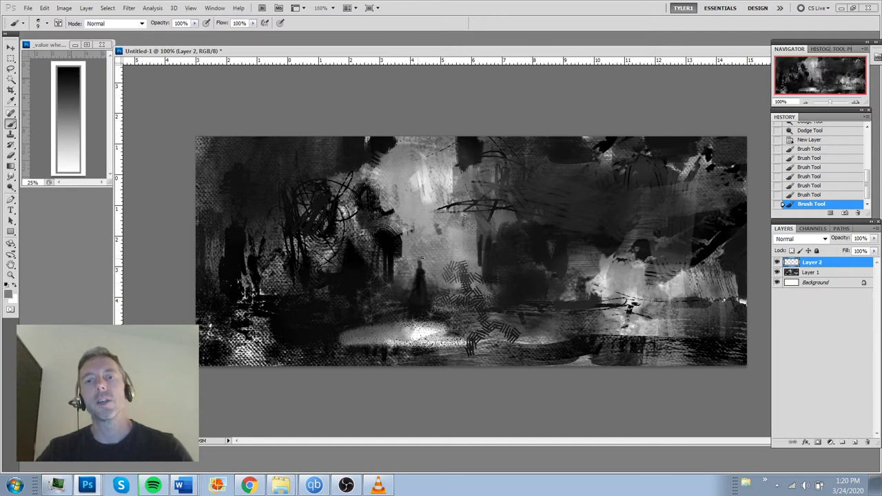
pyautogui.moveTo(418, 256); pyautogui.dragTo(419, 259)
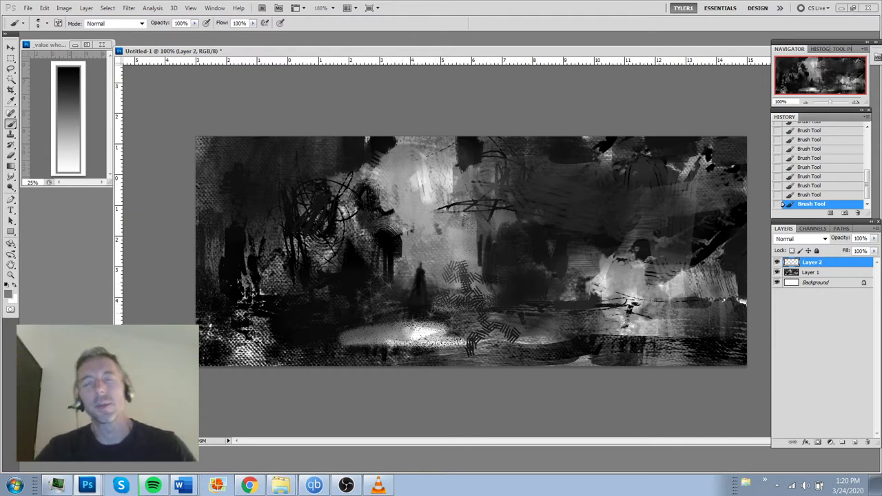
pyautogui.press('alt')
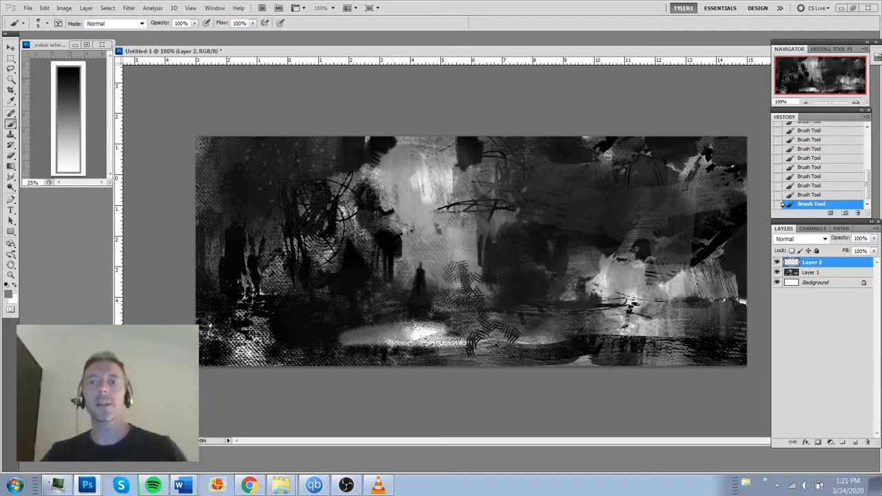
# Paint light gray guide lines horizontally and vertically through the canvas centre.
pyautogui.hotkey('ctrl', '-')
pyautogui.hotkey('ctrl', '-')
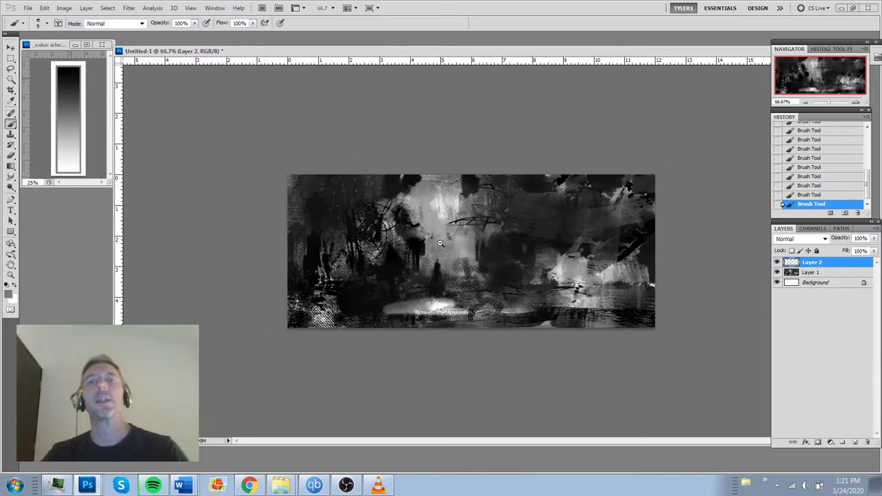
pyautogui.hotkey('ctrl', '+')
pyautogui.hotkey('ctrl', '+')
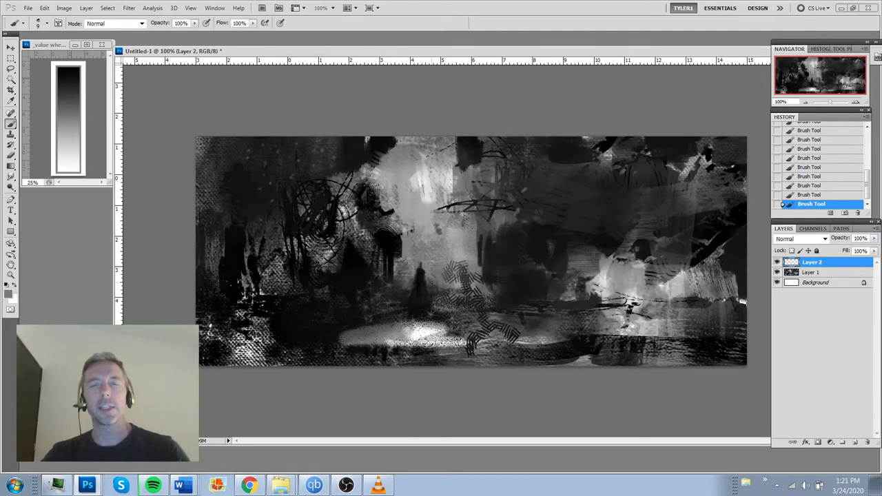
pyautogui.hotkey('ctrl', '-')
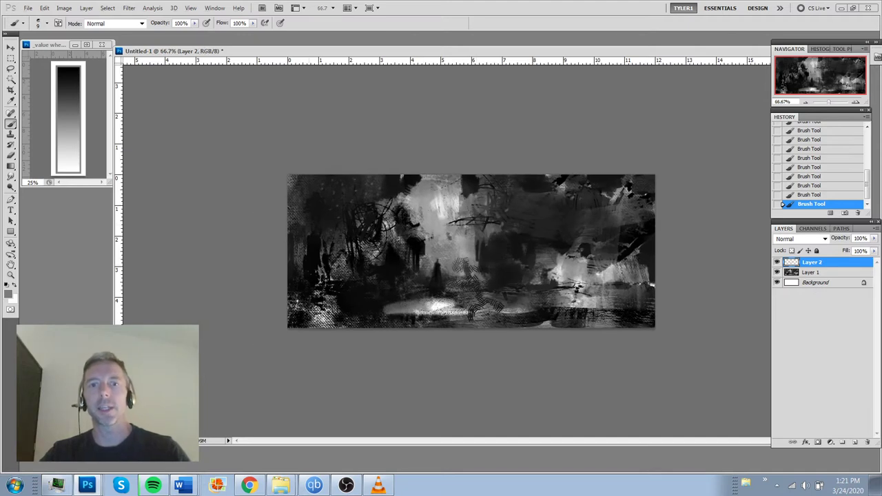
pyautogui.moveTo(379, 256); pyautogui.dragTo(425, 256)
pyautogui.moveTo(288, 254); pyautogui.dragTo(655, 253)
pyautogui.moveTo(471, 175); pyautogui.dragTo(471, 327)
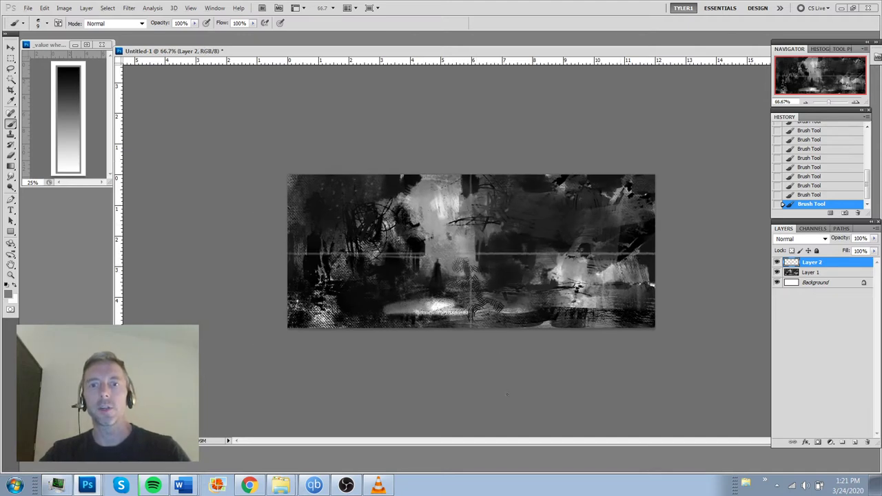
# Undo the gray guide lines crossing the canvas.
pyautogui.press('d')
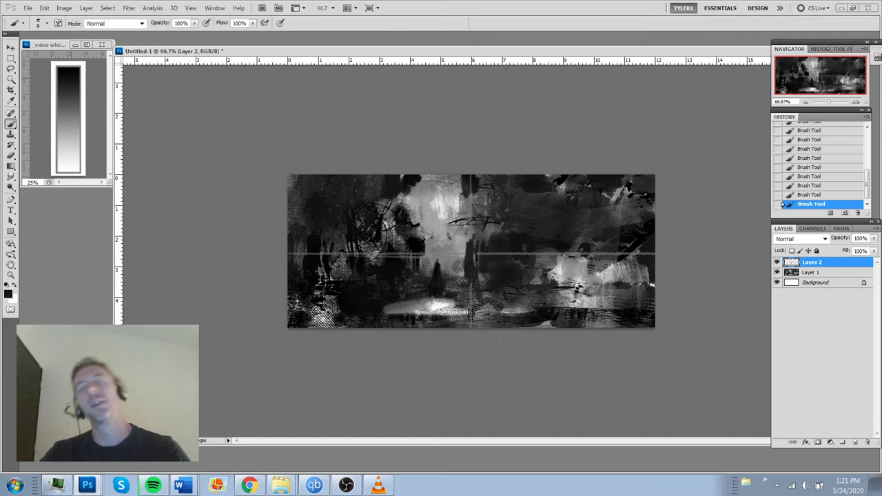
pyautogui.hotkey('ctrl', 'z')
pyautogui.hotkey('ctrl', 'alt', 'z')
pyautogui.hotkey('ctrl', 'alt', 'z')
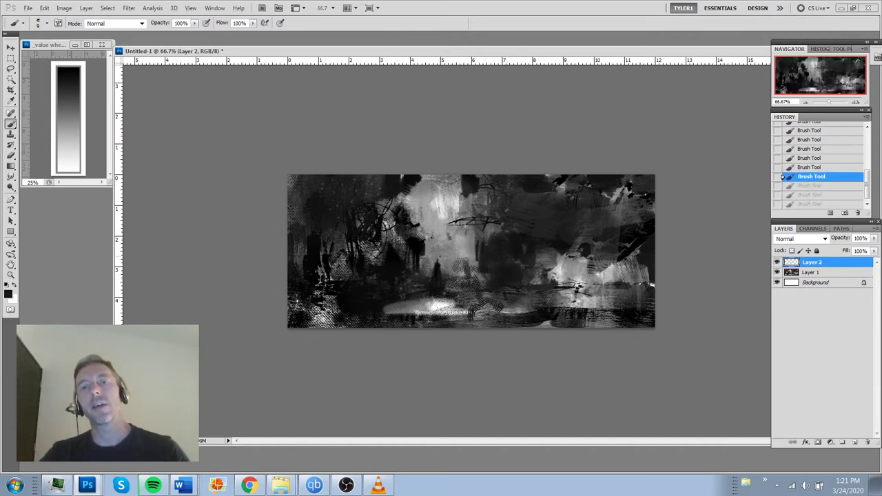
# Try painting thin dark tree trunks and branches on both sides of the central glow.
pyautogui.hotkey('ctrl', 'shift', 'z')
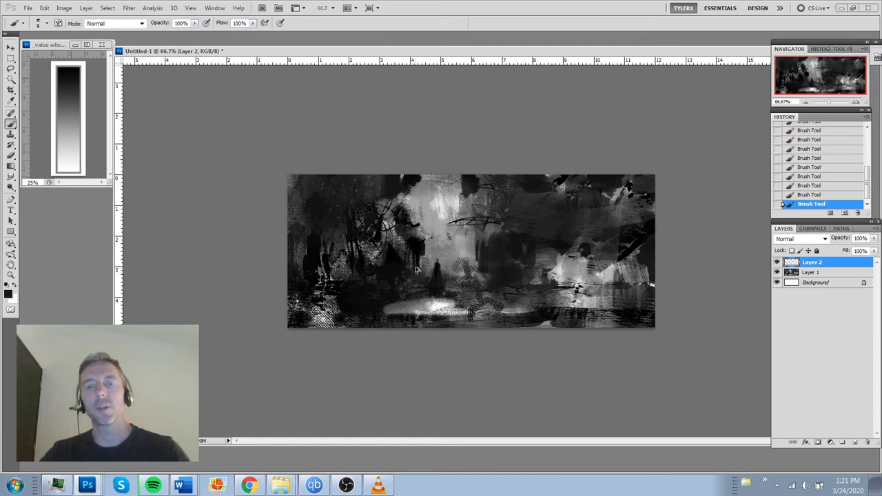
pyautogui.hotkey('ctrl', 'shift', 'z')
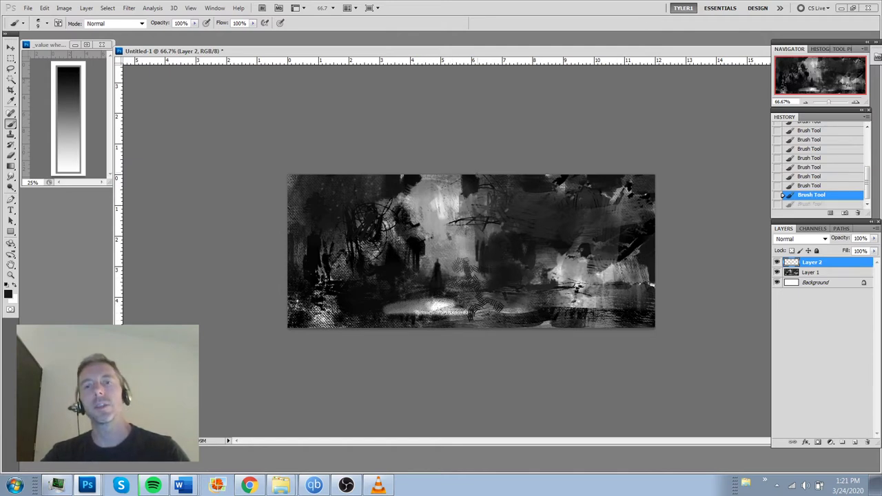
pyautogui.hotkey('ctrl', 'shift', 'z')
pyautogui.hotkey('ctrl', 'alt', 'z')
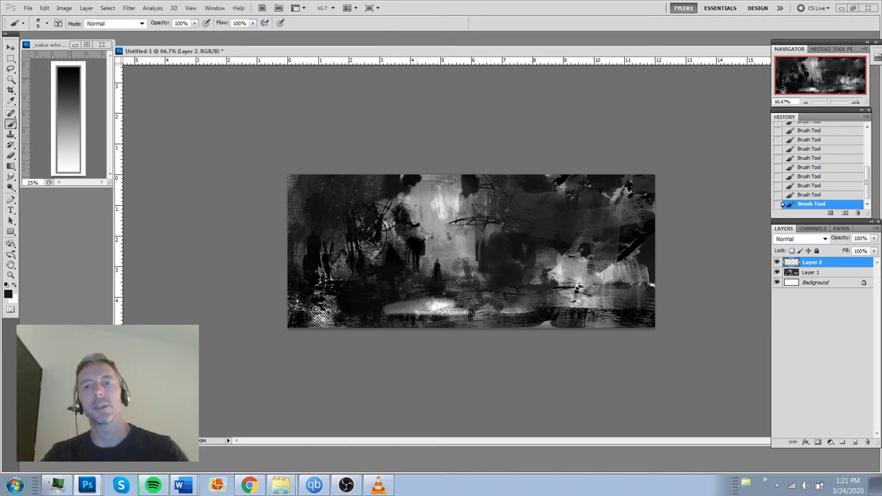
pyautogui.hotkey('ctrl', 'shift', 'z')
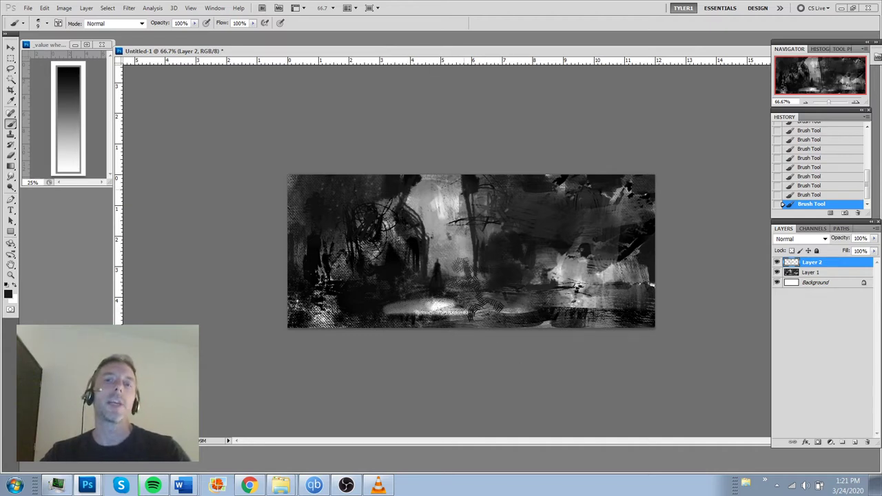
# Undo the dark trunk and branch strokes around the central glow.
pyautogui.hotkey('ctrl', 'alt', 'z')
pyautogui.hotkey('ctrl', 'alt', 'z')
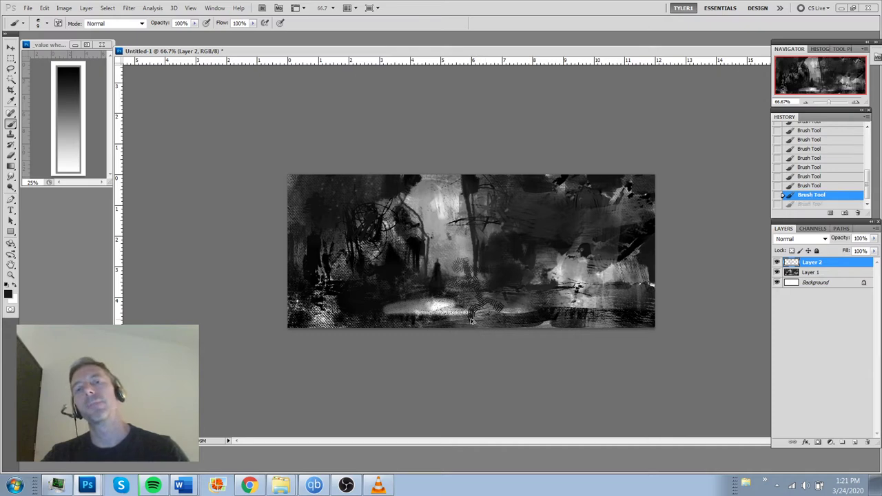
pyautogui.hotkey('ctrl', 'alt', 'z')
pyautogui.hotkey('ctrl', '+')
pyautogui.hotkey('ctrl', '+')
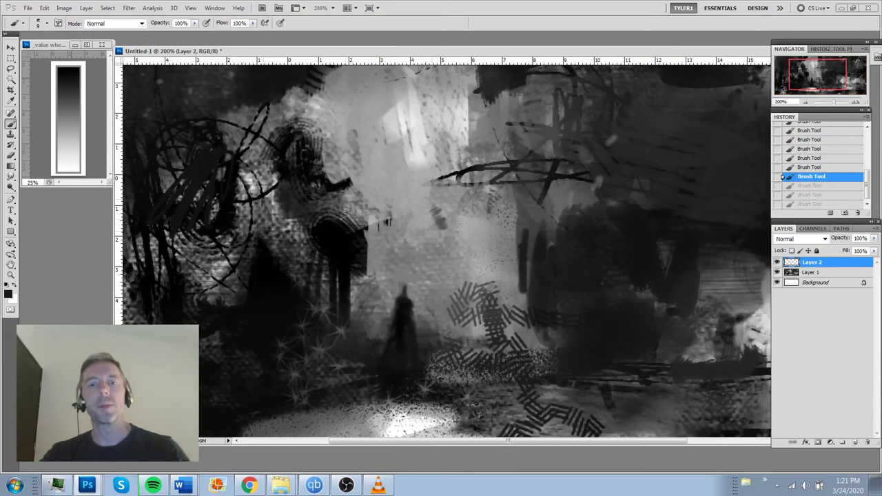
# Examine the whole painting's composition at several magnifications, from 100% down to a small 25% thumbnail.
pyautogui.hotkey('ctrl', '-')
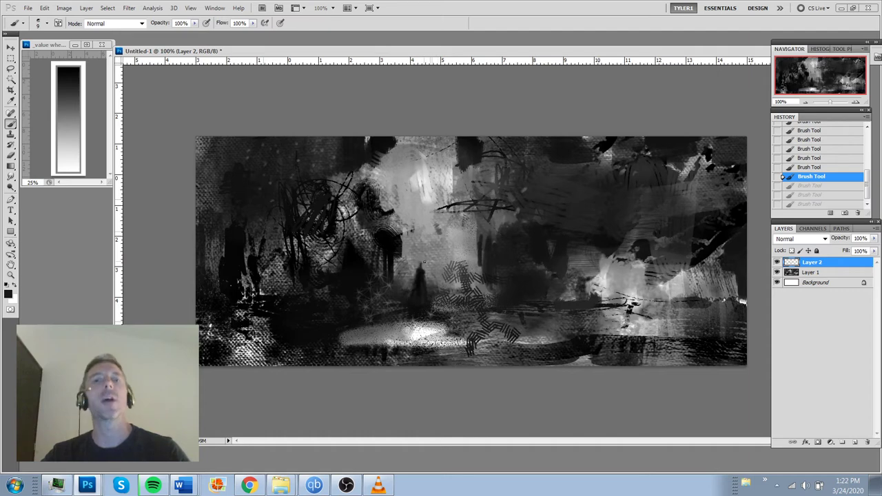
pyautogui.hotkey('ctrl', '-')
pyautogui.hotkey('ctrl', '+')
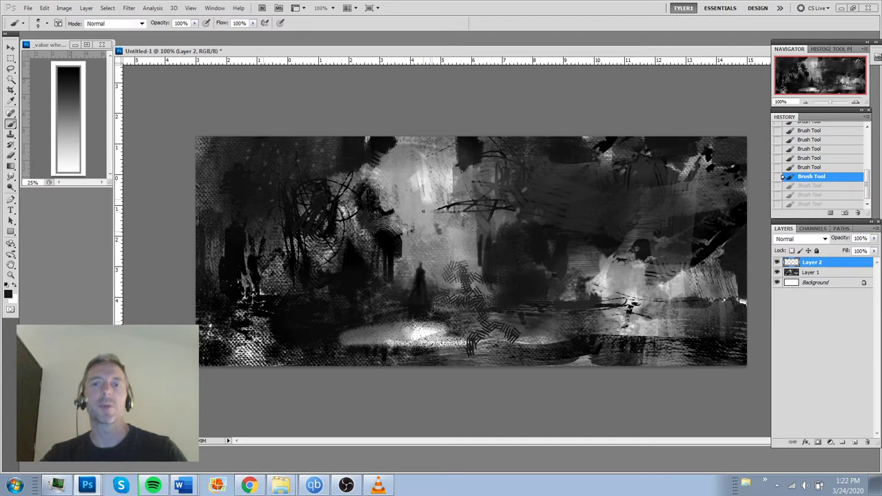
pyautogui.hotkey('ctrl', '-')
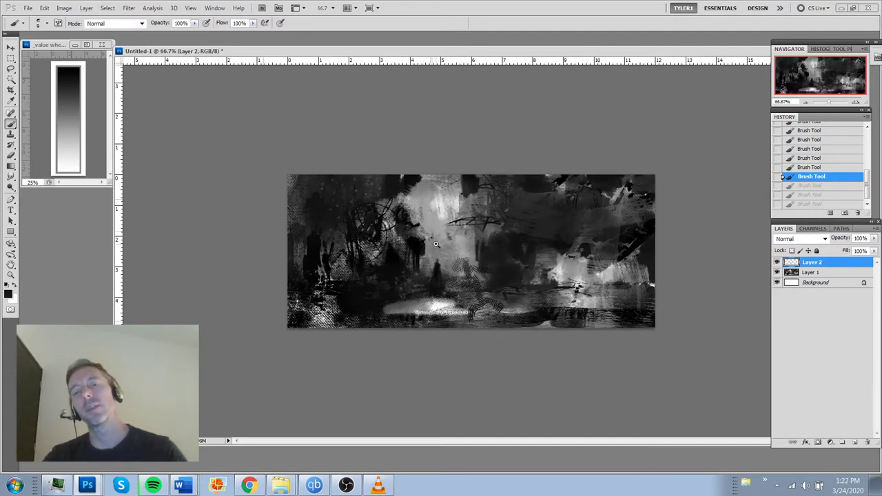
pyautogui.hotkey('ctrl', '+')
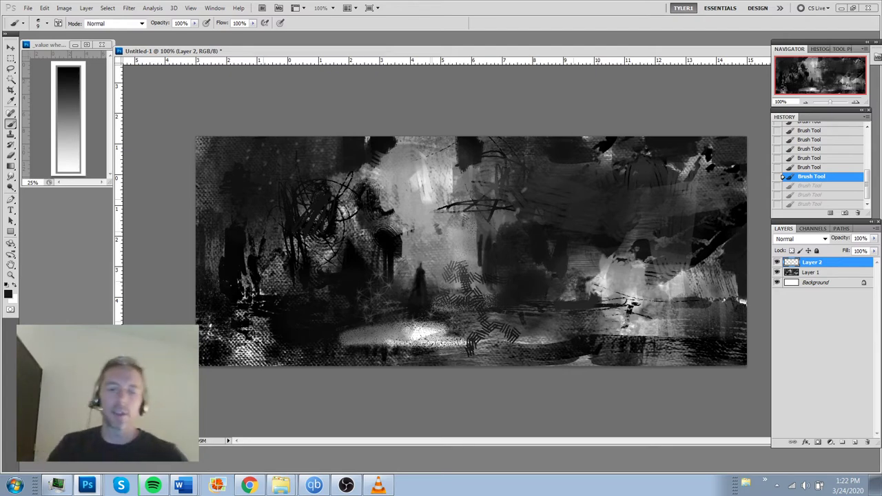
pyautogui.keyDown('alt'); pyautogui.click(451, 243); pyautogui.keyUp('alt')
pyautogui.keyDown('alt'); pyautogui.click(451, 242); pyautogui.keyUp('alt')
pyautogui.keyDown('alt'); pyautogui.click(450, 243); pyautogui.keyUp('alt')
pyautogui.keyDown('alt'); pyautogui.click(451, 243); pyautogui.keyUp('alt')
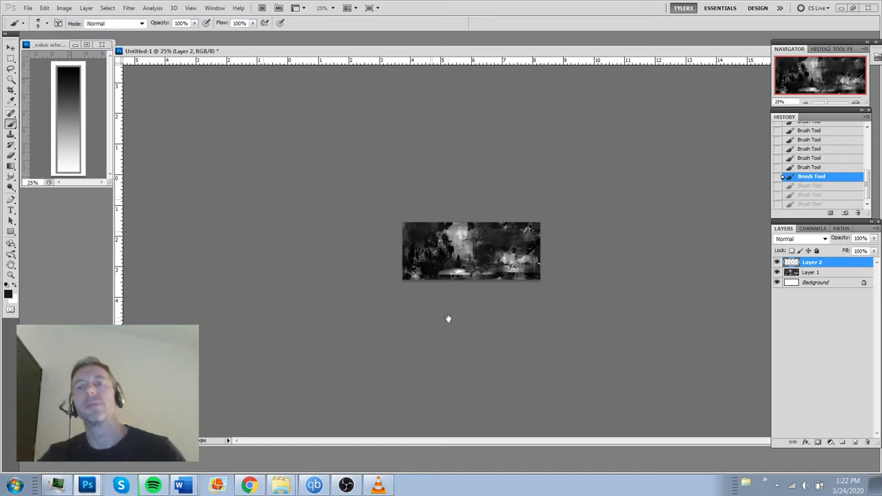
pyautogui.keyDown('ctrl'); pyautogui.click(481, 288); pyautogui.keyUp('ctrl')
pyautogui.scroll(1, 480, 288)
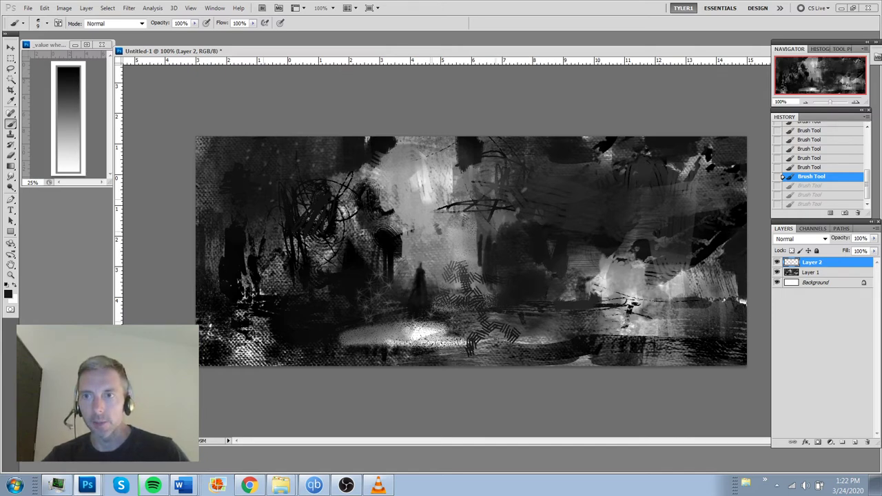
# Paint sampled light gray down the gap between the dark tree-like shapes beside the central glow, retrying until the stroke fits.
pyautogui.keyDown('alt'); pyautogui.click(401, 197); pyautogui.keyUp('alt')
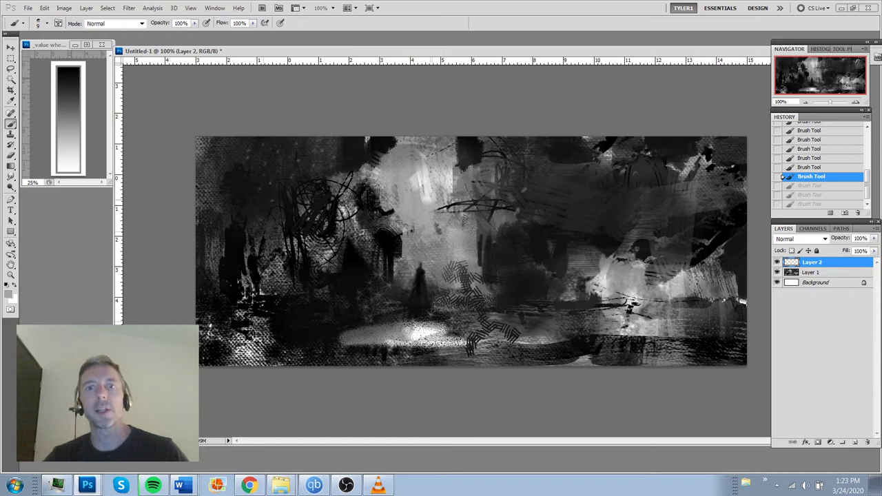
pyautogui.moveTo(356, 200); pyautogui.dragTo(367, 233)
pyautogui.hotkey('ctrl', 'z')
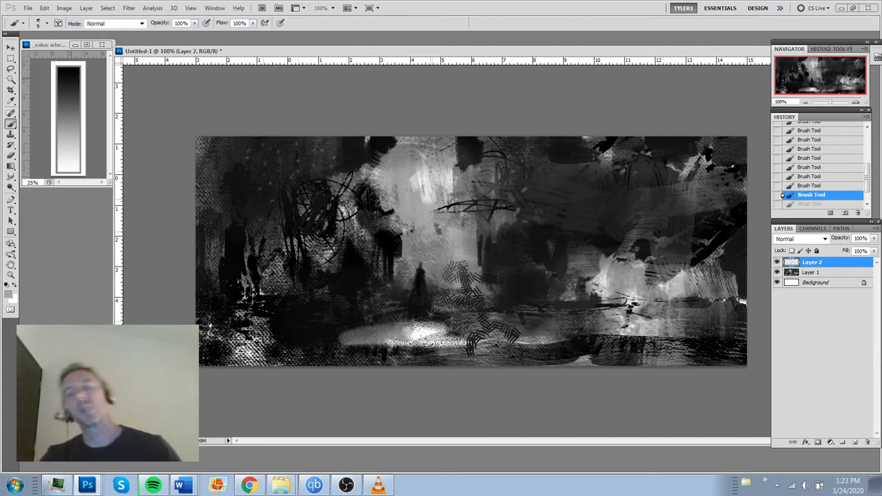
pyautogui.moveTo(355, 207); pyautogui.dragTo(383, 251)
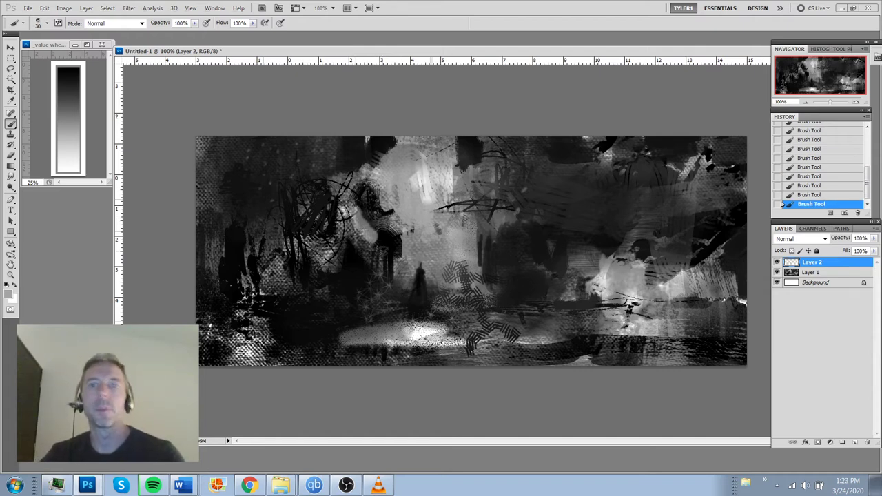
pyautogui.hotkey('ctrl', 'z')
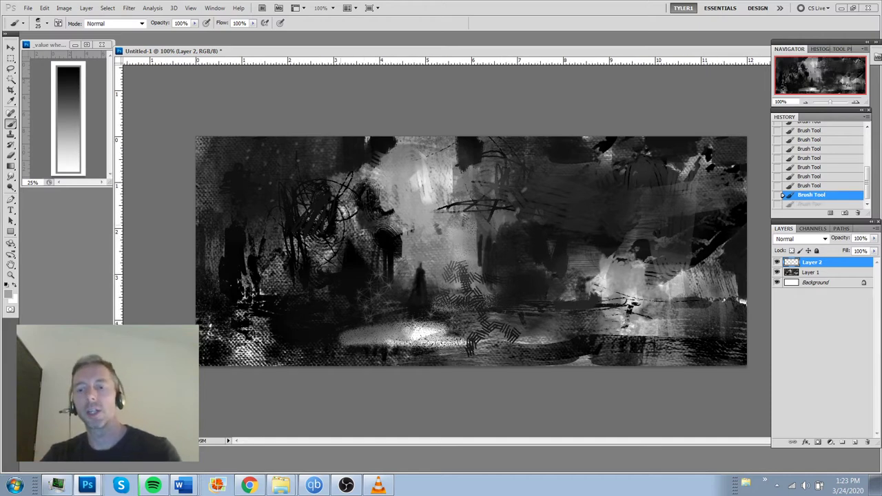
pyautogui.moveTo(354, 207)
pyautogui.mouseDown()
pyautogui.moveTo(360, 245)
pyautogui.moveTo(382, 274)
pyautogui.mouseUp()
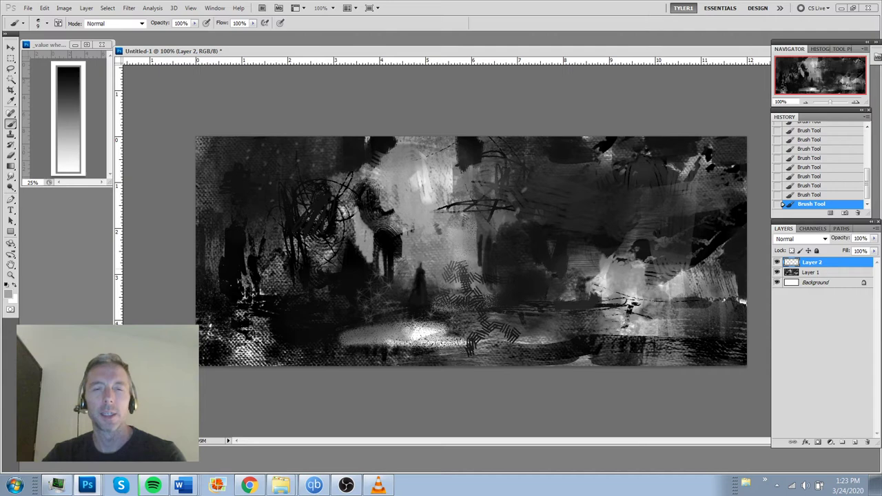
# Paint sampled mid gray around the drip-like trunks and along the edge of the scribbled tree beside the glow.
pyautogui.keyDown('ctrl'); pyautogui.click(382, 244); pyautogui.keyUp('ctrl')
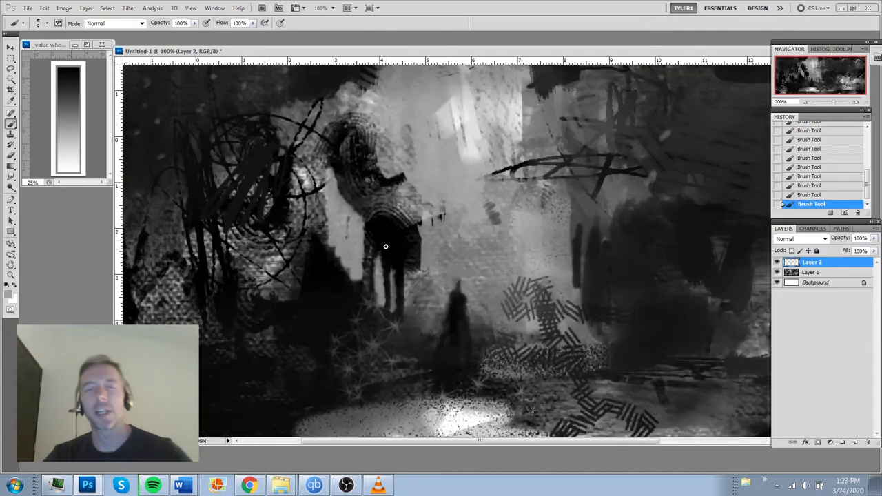
pyautogui.keyDown('alt'); pyautogui.click(430, 269); pyautogui.keyUp('alt')
pyautogui.moveTo(413, 279)
pyautogui.mouseDown()
pyautogui.moveTo(411, 306)
pyautogui.moveTo(392, 271)
pyautogui.moveTo(392, 305)
pyautogui.moveTo(382, 269)
pyautogui.moveTo(381, 298)
pyautogui.moveTo(363, 247)
pyautogui.mouseUp()
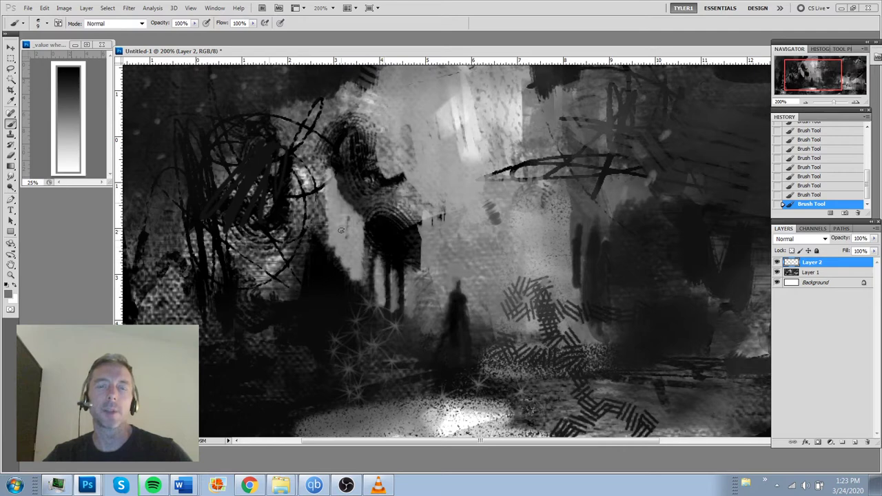
pyautogui.moveTo(319, 128)
pyautogui.mouseDown()
pyautogui.moveTo(310, 172)
pyautogui.moveTo(326, 232)
pyautogui.mouseUp()
# Cover the dark curved shape at the glow's edge with sampled mid and light grays, using a size 60 brush.
pyautogui.keyDown('ctrl'); pyautogui.keyDown('alt'); pyautogui.click(354, 253); pyautogui.keyUp('alt'); pyautogui.keyUp('ctrl')
pyautogui.keyDown('ctrl'); pyautogui.keyDown('alt'); pyautogui.click(354, 253); pyautogui.keyUp('alt'); pyautogui.keyUp('ctrl')
pyautogui.keyDown('ctrl'); pyautogui.keyDown('alt'); pyautogui.click(354, 253); pyautogui.keyUp('alt'); pyautogui.keyUp('ctrl')
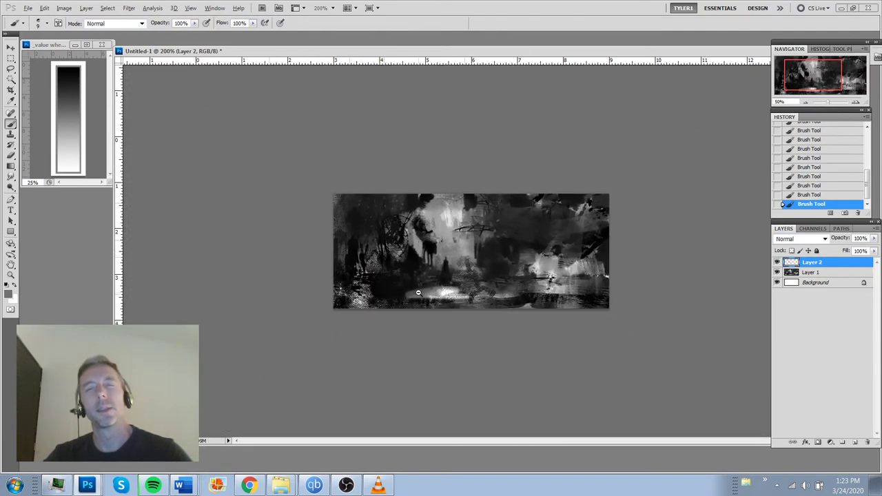
pyautogui.keyDown('ctrl'); pyautogui.click(435, 246); pyautogui.keyUp('ctrl')
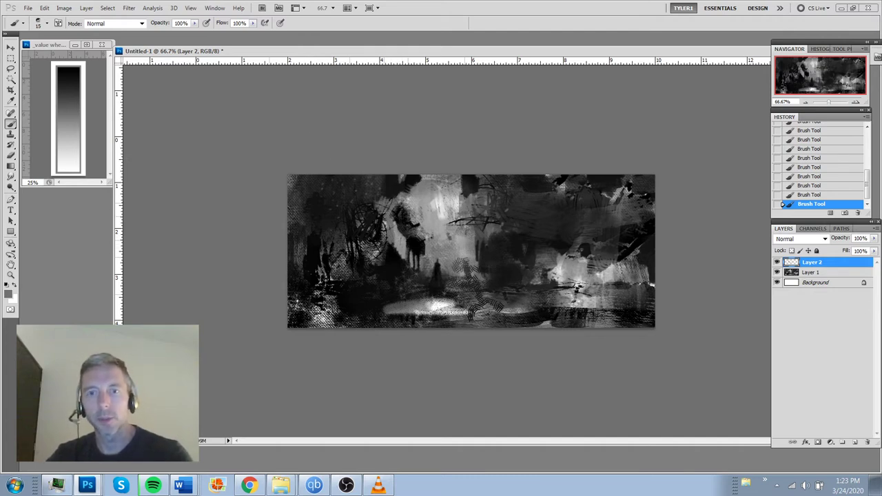
pyautogui.moveTo(400, 211)
pyautogui.mouseDown()
pyautogui.moveTo(406, 217)
pyautogui.moveTo(398, 215)
pyautogui.mouseUp()
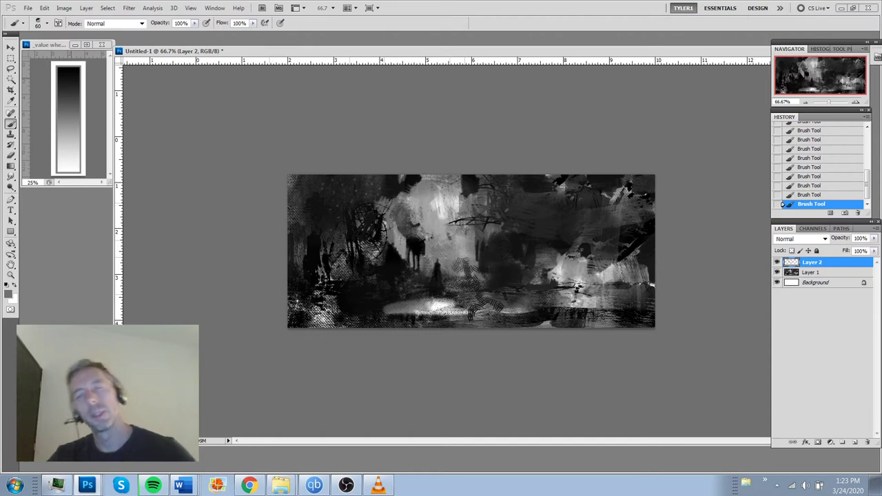
pyautogui.keyDown('alt'); pyautogui.click(425, 224); pyautogui.keyUp('alt')
pyautogui.moveTo(420, 224)
pyautogui.mouseDown()
pyautogui.moveTo(417, 212)
pyautogui.moveTo(430, 223)
pyautogui.mouseUp()
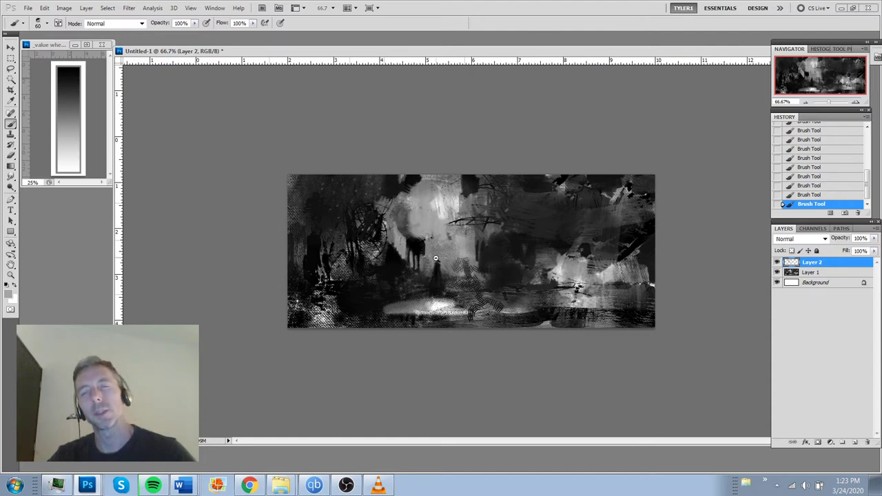
# Try painting broad black vertical and horizontal strokes over the dark area between the central glow and the canvas's right edge.
pyautogui.hotkey('ctrl', '-')
pyautogui.hotkey('ctrl', '+')
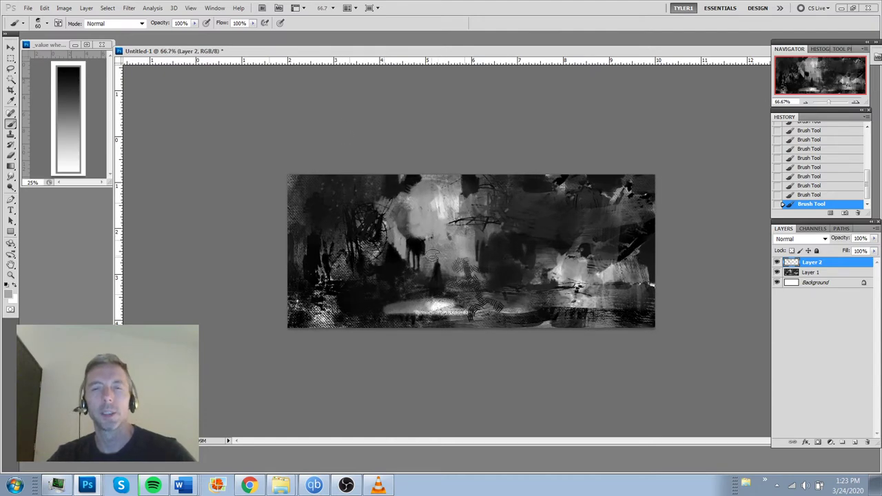
pyautogui.hotkey('ctrl', '+')
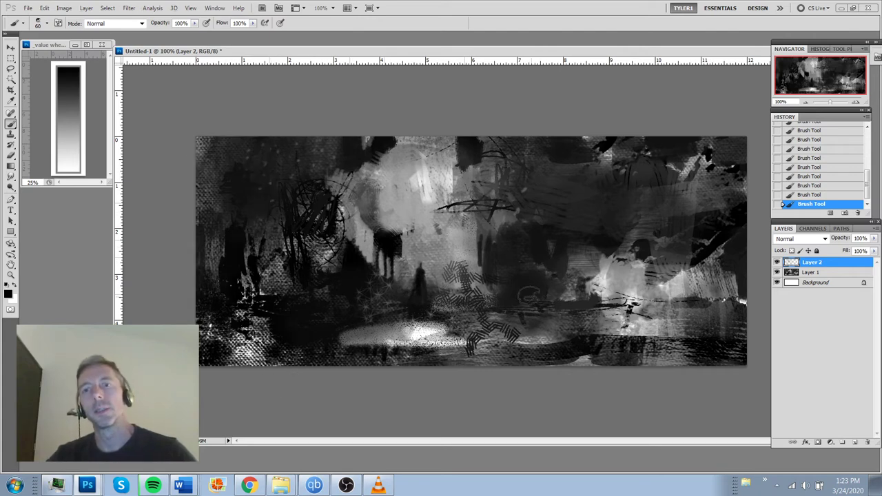
pyautogui.hotkey('ctrl', '-')
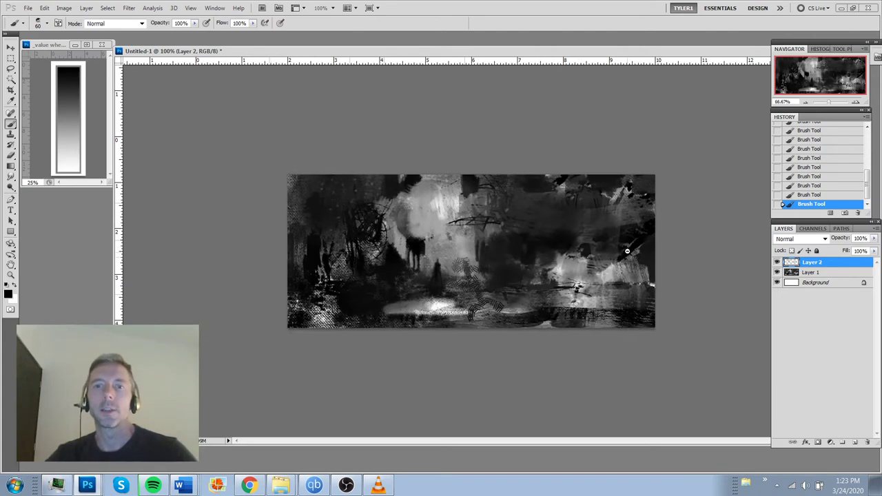
pyautogui.hotkey('ctrl', '-')
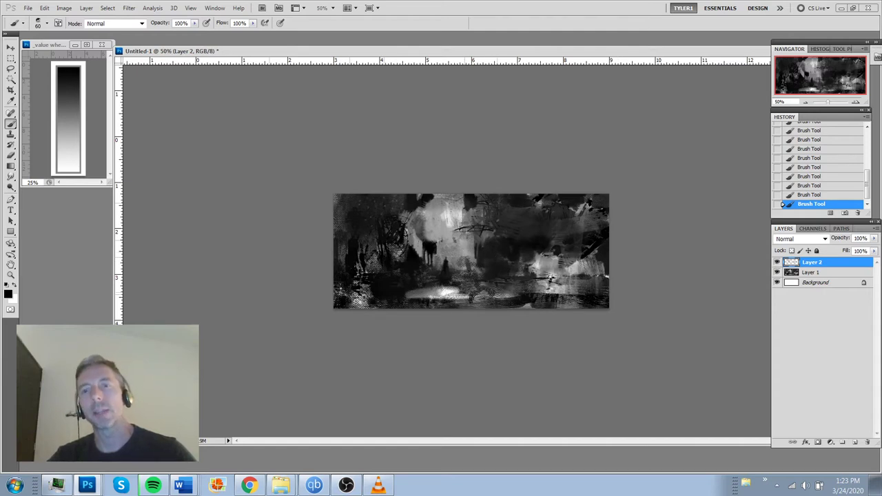
pyautogui.hotkey('ctrl', '+')
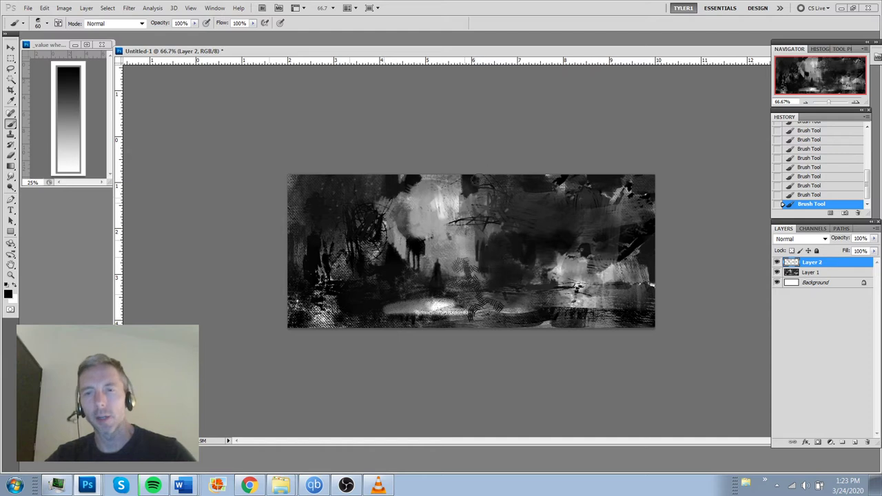
pyautogui.moveTo(480, 177); pyautogui.dragTo(487, 238)
pyautogui.moveTo(510, 279); pyautogui.dragTo(509, 181)
pyautogui.moveTo(485, 212); pyautogui.dragTo(580, 220)
pyautogui.moveTo(488, 237); pyautogui.dragTo(596, 242)
pyautogui.moveTo(557, 258); pyautogui.dragTo(553, 182)
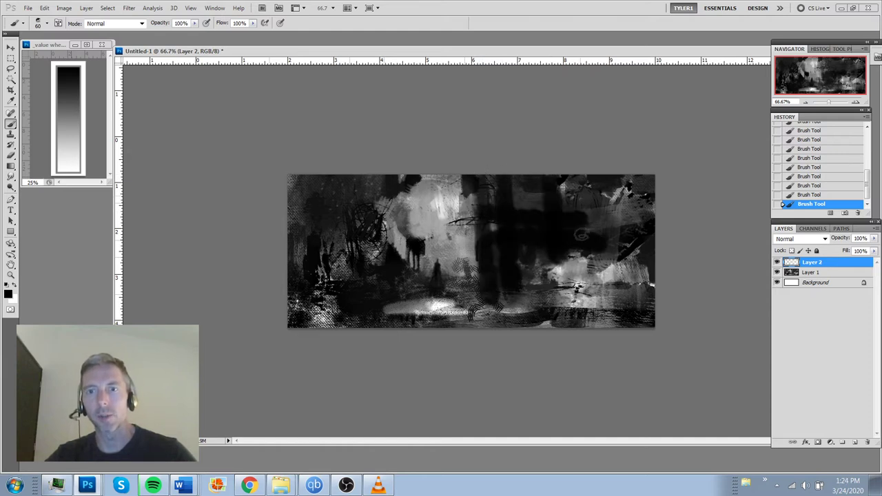
pyautogui.moveTo(582, 236); pyautogui.dragTo(581, 182)
pyautogui.moveTo(607, 253); pyautogui.dragTo(606, 183)
pyautogui.moveTo(512, 195); pyautogui.dragTo(620, 199)
pyautogui.moveTo(656, 263); pyautogui.dragTo(649, 205)
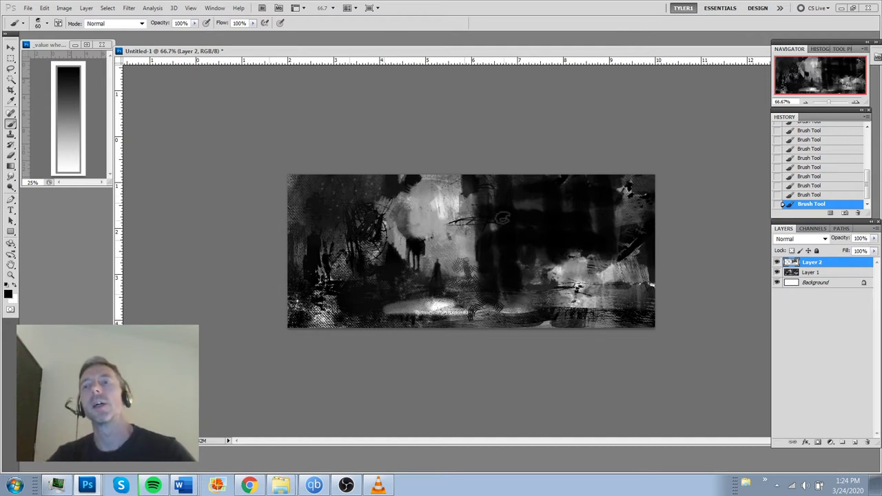
# Undo the broad black strokes painted over the area right of the glow.
pyautogui.hotkey('ctrl', 'alt', 'z')
pyautogui.hotkey('ctrl', 'alt', 'z')
pyautogui.hotkey('ctrl', 'alt', 'z')
pyautogui.hotkey('ctrl', 'alt', 'z')
pyautogui.hotkey('ctrl', 'alt', 'z')
pyautogui.hotkey('ctrl', 'alt', 'z')
pyautogui.hotkey('ctrl', 'alt', 'z')
pyautogui.hotkey('ctrl', 'alt', 'z')
pyautogui.hotkey('ctrl', 'alt', 'z')
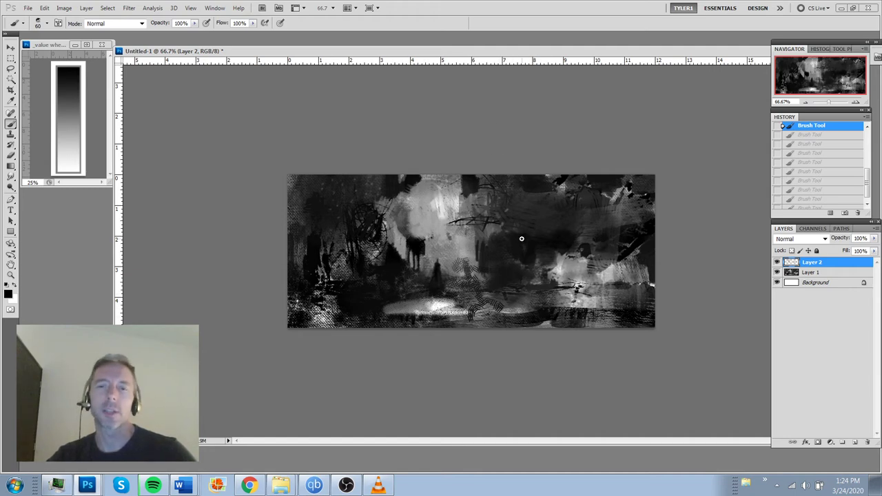
# Paint sampled mid gray around the lower part of the small dark figure to separate its silhouette.
pyautogui.hotkey('ctrl', '+')
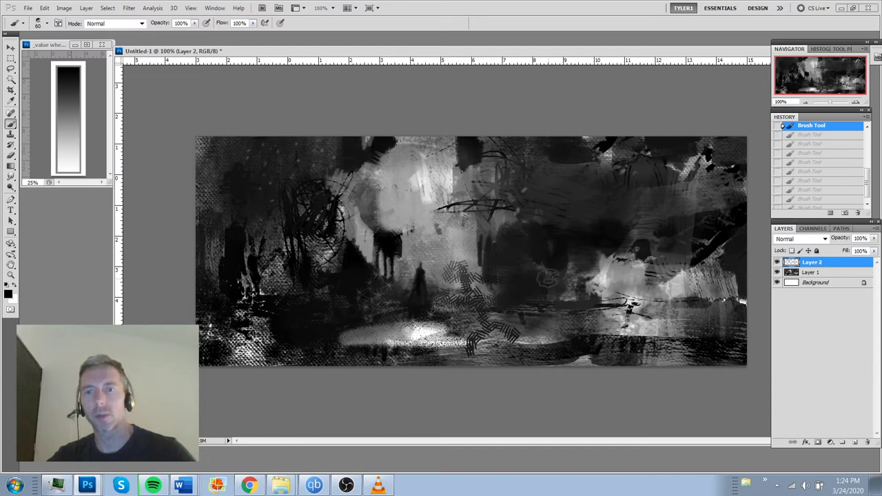
pyautogui.hotkey('ctrl', '-')
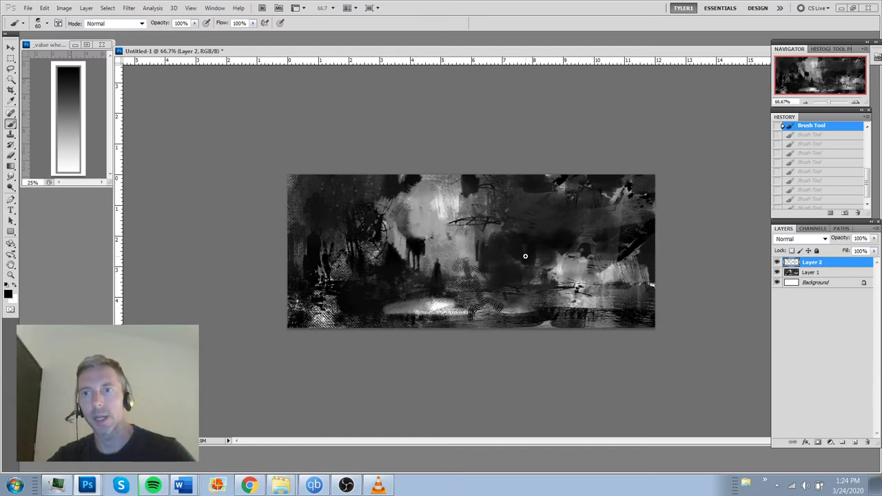
pyautogui.hotkey('ctrl', '+')
pyautogui.keyDown('alt'); pyautogui.click(444, 256); pyautogui.keyUp('alt')
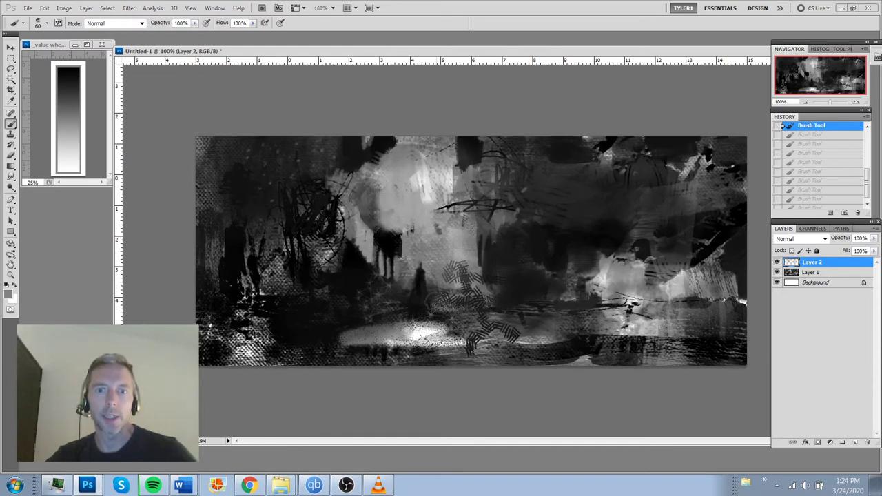
pyautogui.moveTo(438, 278)
pyautogui.mouseDown()
pyautogui.moveTo(429, 308)
pyautogui.moveTo(404, 281)
pyautogui.moveTo(393, 319)
pyautogui.mouseUp()
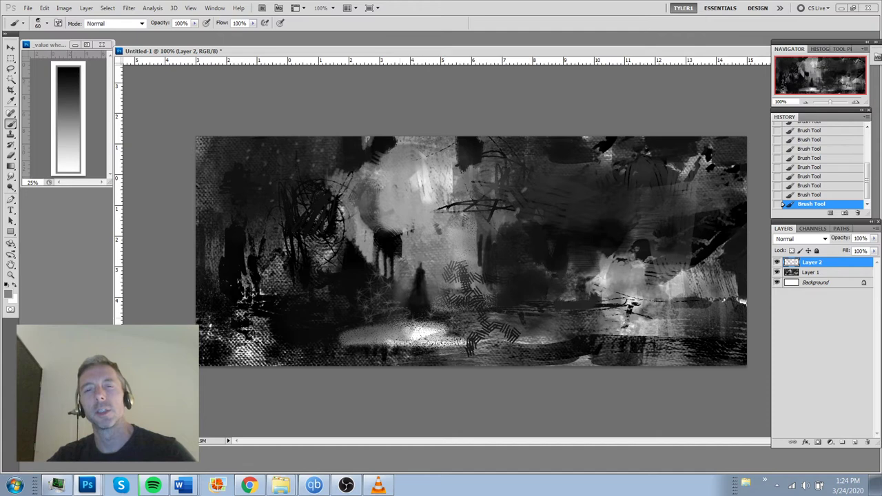
# Undo the last two brush strokes.
pyautogui.keyDown('alt'); pyautogui.click(405, 325); pyautogui.keyUp('alt')
pyautogui.keyDown('alt'); pyautogui.click(437, 342); pyautogui.keyUp('alt')
pyautogui.keyDown('ctrl'); pyautogui.click(438, 343); pyautogui.keyUp('ctrl')
pyautogui.hotkey('ctrl', 'alt', 'z')
pyautogui.hotkey('ctrl', 'alt', 'z')
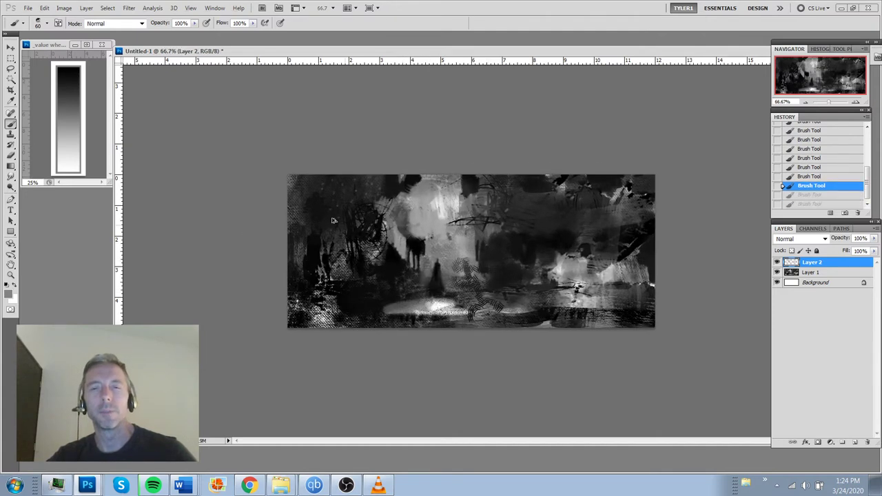
# Subdue the bright pool below the figure with a sampled dark tone, keeping the strokes by redoing them.
pyautogui.keyDown('alt'); pyautogui.click(411, 293); pyautogui.keyUp('alt')
pyautogui.moveTo(407, 300); pyautogui.dragTo(467, 310)
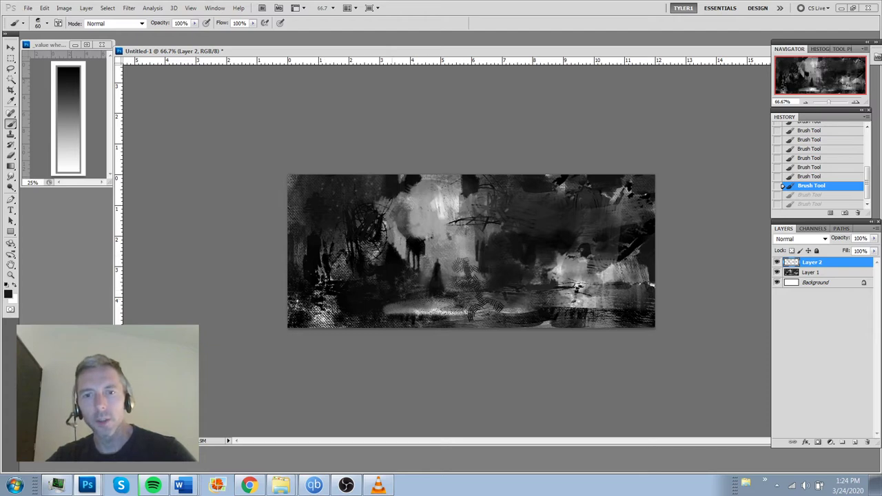
pyautogui.hotkey('ctrl', 'shift', 'z')
pyautogui.hotkey('ctrl', 'shift', 'z')
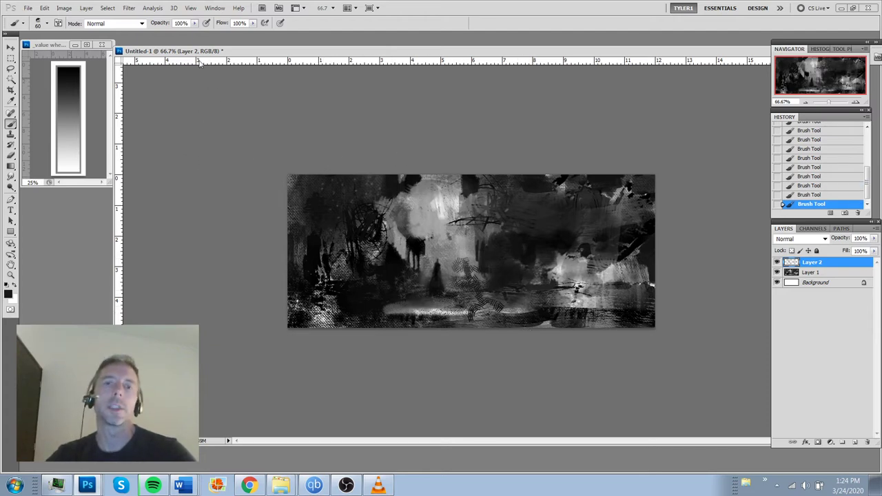
# Flip the whole canvas horizontally to check the composition in mirror image.
pyautogui.click(64, 8)
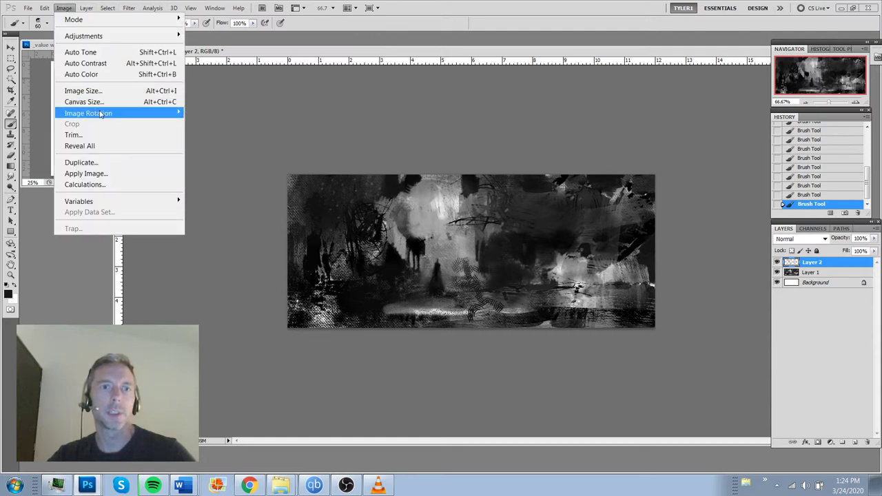
pyautogui.moveTo(102, 113)
pyautogui.click(219, 163)
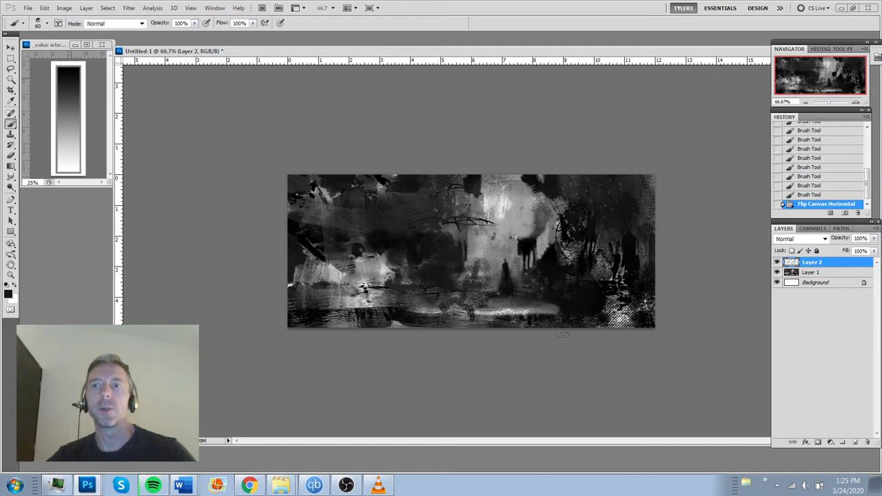
pyautogui.hotkey('ctrl', '+')
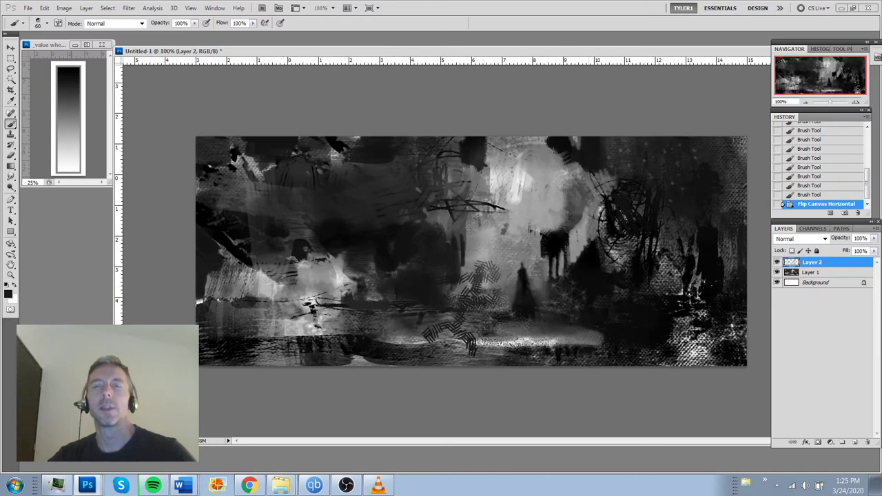
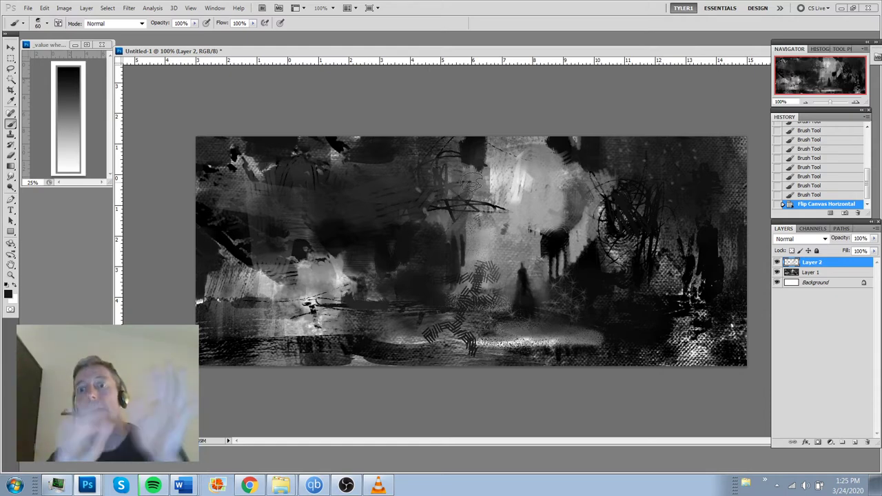
# Compare the painting with Layer 2 hidden and shown, and examine the composition at thumbnail size and at 100%.
pyautogui.click(777, 263)
pyautogui.click(777, 262)
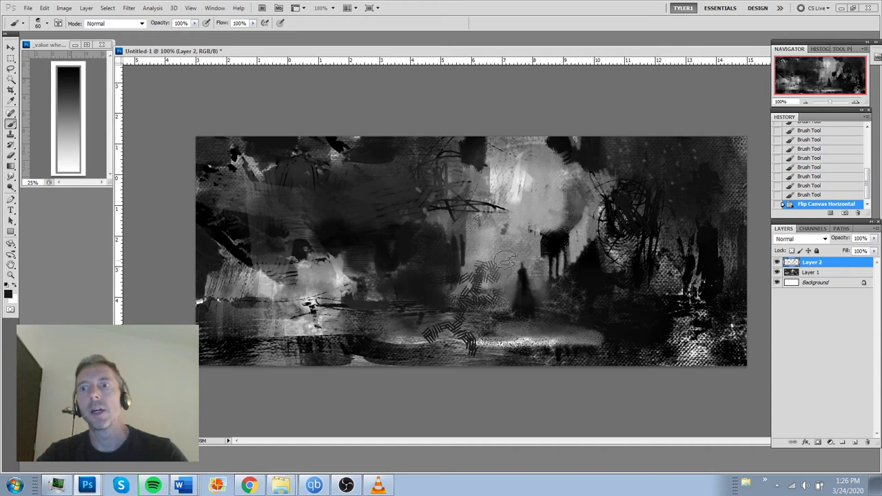
pyautogui.hotkey('ctrl', '-')
pyautogui.hotkey('ctrl', '-')
pyautogui.hotkey('ctrl', '-')
pyautogui.hotkey('ctrl', '-')
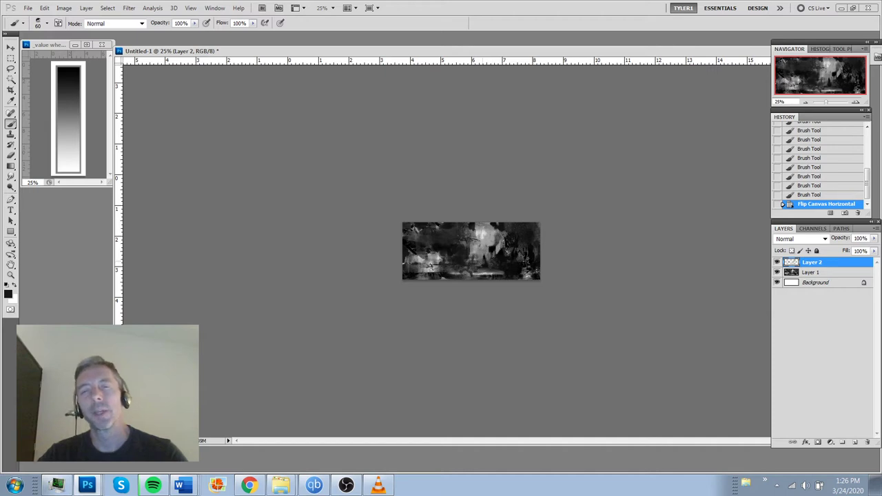
pyautogui.hotkey('ctrl', '+')
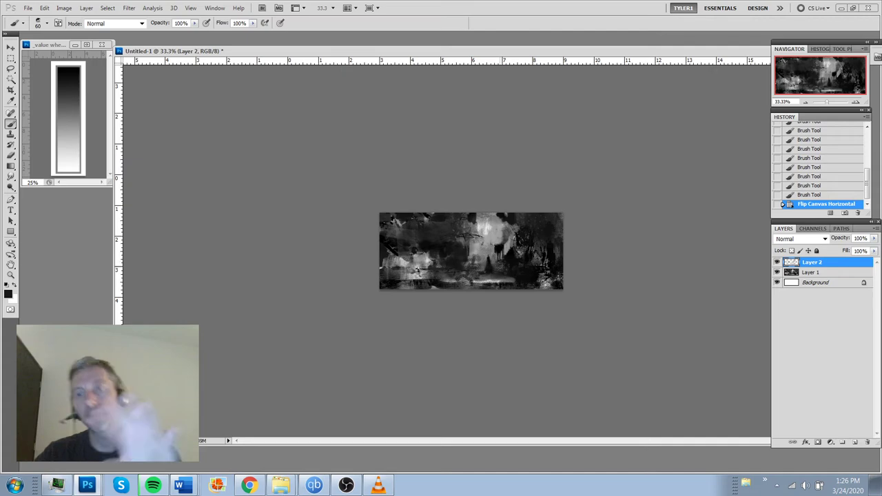
pyautogui.hotkey('ctrl', '1')
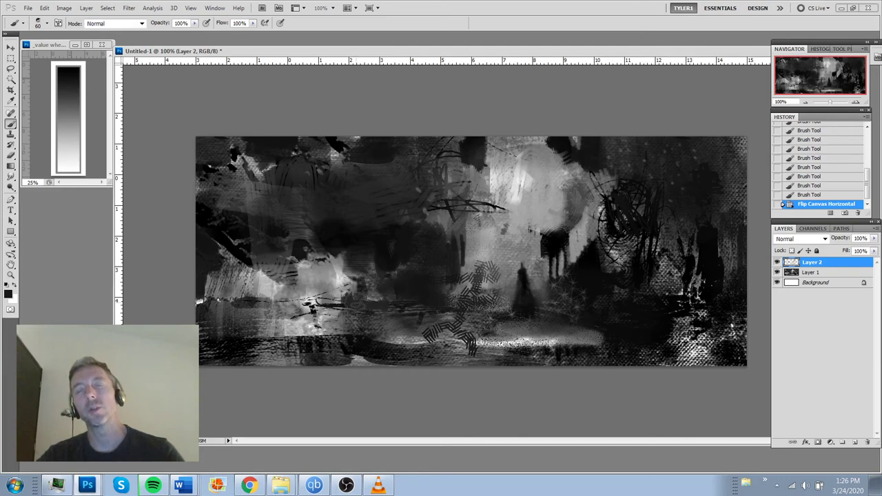
# Add a new layer and paint large light gray masses in the upper-left area with sampled tones.
pyautogui.click(854, 441)
pyautogui.keyDown('alt'); pyautogui.click(246, 275); pyautogui.keyUp('alt')
pyautogui.moveTo(246, 276); pyautogui.dragTo(279, 153)
pyautogui.keyDown('alt'); pyautogui.click(268, 285); pyautogui.keyUp('alt')
pyautogui.moveTo(279, 254)
pyautogui.mouseDown()
pyautogui.moveTo(274, 168)
pyautogui.moveTo(253, 159)
pyautogui.mouseUp()
pyautogui.moveTo(292, 160)
pyautogui.mouseDown()
pyautogui.moveTo(314, 210)
pyautogui.moveTo(324, 206)
pyautogui.mouseUp()
pyautogui.keyDown('alt'); pyautogui.click(334, 238); pyautogui.keyUp('alt')
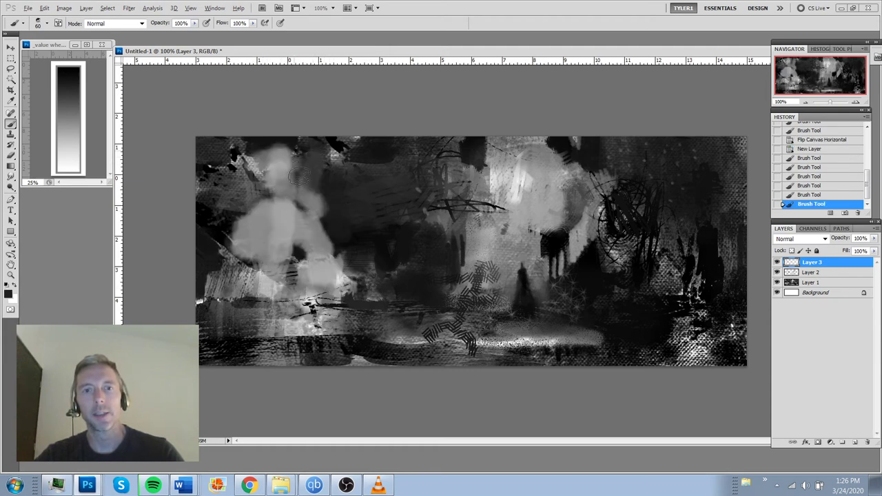
# Carve dark openings into the light gray masses in the upper-left area with a sampled dark tone.
pyautogui.moveTo(297, 161); pyautogui.dragTo(299, 207)
pyautogui.moveTo(250, 156); pyautogui.dragTo(256, 202)
pyautogui.moveTo(235, 228)
pyautogui.mouseDown()
pyautogui.moveTo(235, 248)
pyautogui.moveTo(222, 252)
pyautogui.mouseUp()
pyautogui.moveTo(303, 233); pyautogui.dragTo(309, 255)
pyautogui.moveTo(261, 229); pyautogui.dragTo(268, 233)
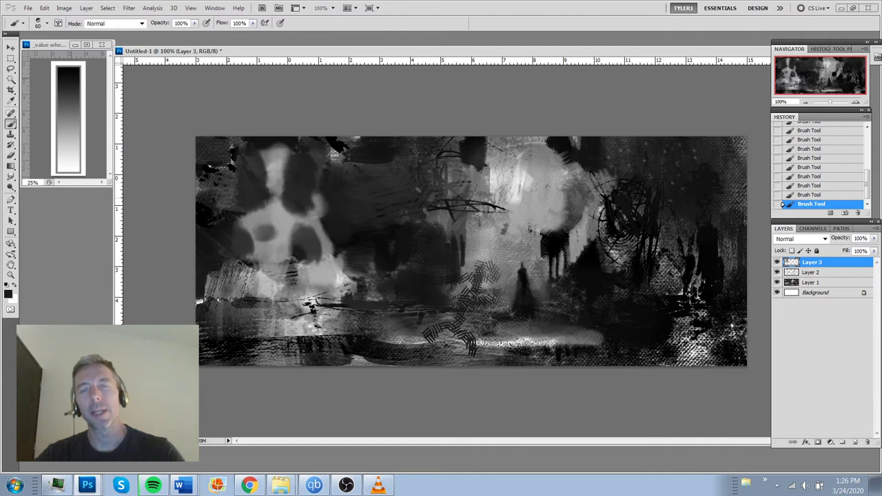
# Smooth the water across the lower part of the canvas with sampled gray and add a light pool below the light masses.
pyautogui.hotkey('ctrl', '-')
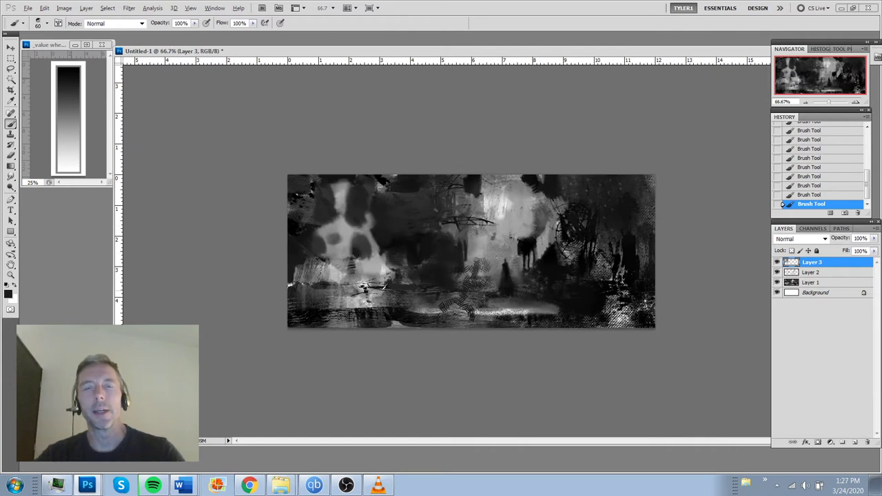
pyautogui.keyDown('alt'); pyautogui.click(368, 295); pyautogui.keyUp('alt')
pyautogui.moveTo(456, 288)
pyautogui.mouseDown()
pyautogui.moveTo(322, 305)
pyautogui.moveTo(534, 318)
pyautogui.moveTo(312, 302)
pyautogui.moveTo(400, 290)
pyautogui.moveTo(379, 288)
pyautogui.moveTo(345, 299)
pyautogui.moveTo(405, 302)
pyautogui.mouseUp()
pyautogui.keyDown('alt'); pyautogui.click(383, 269); pyautogui.keyUp('alt')
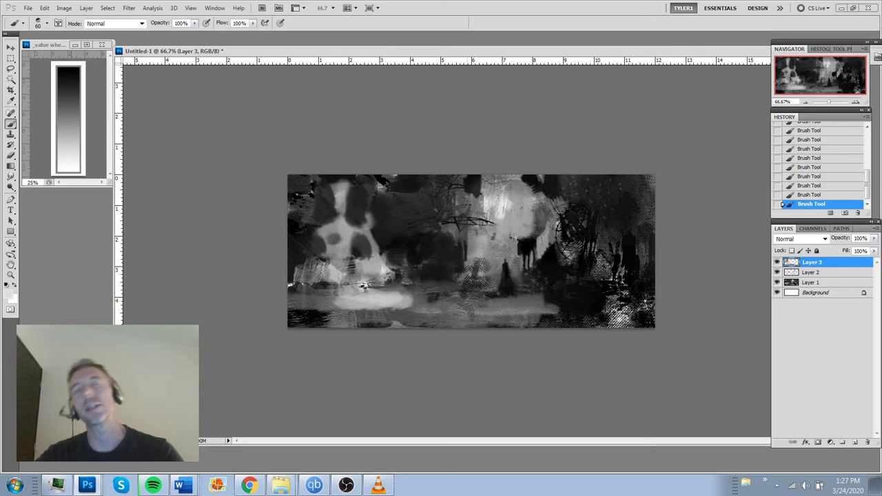
# Step back through the recent brush strokes and restore them to compare the versions.
pyautogui.hotkey('ctrl', 'alt', 'z')
pyautogui.hotkey('ctrl', 'alt', 'z')
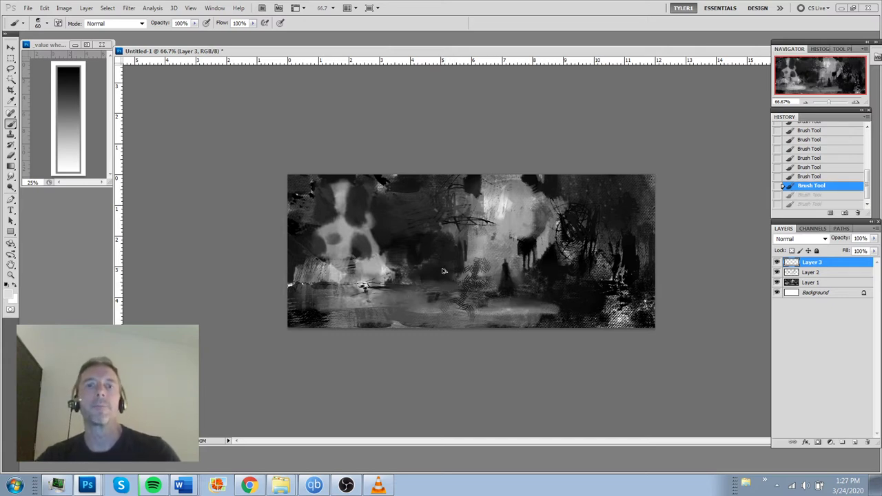
pyautogui.hotkey('ctrl', 'alt', 'z')
pyautogui.hotkey('ctrl', 'alt', 'z')
pyautogui.hotkey('ctrl', 'alt', 'z')
pyautogui.hotkey('ctrl', 'alt', 'z')
pyautogui.hotkey('ctrl', 'alt', 'z')
pyautogui.hotkey('ctrl', 'alt', 'z')
pyautogui.hotkey('ctrl', 'alt', 'z')
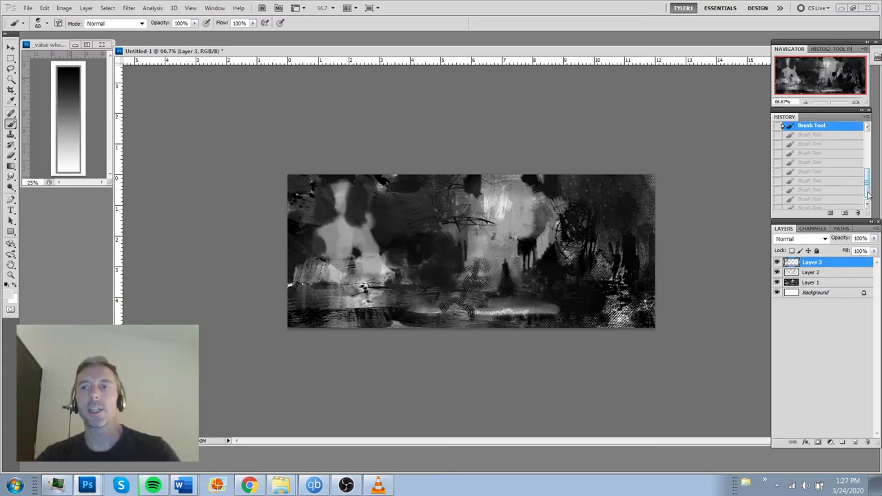
pyautogui.moveTo(867, 189); pyautogui.dragTo(870, 198)
pyautogui.click(837, 205)
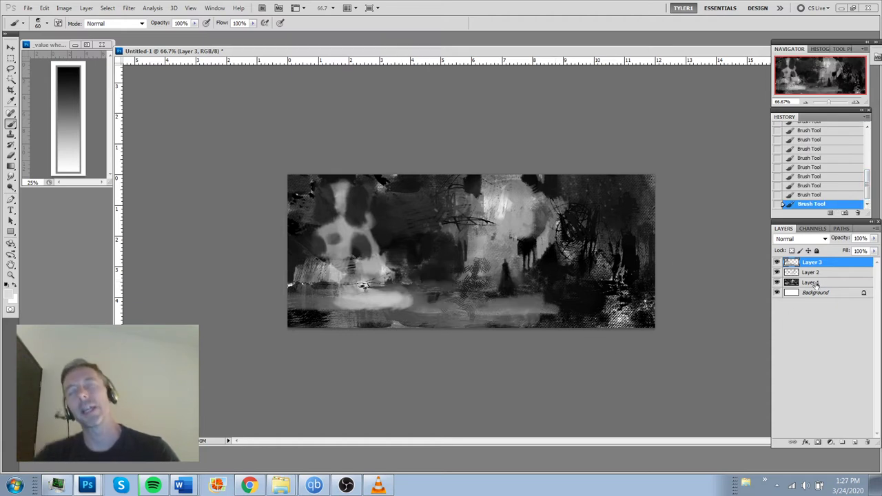
# Revert the painting to the state right after Layer 3 was created and check the image with that layer hidden and shown.
pyautogui.moveTo(867, 190); pyautogui.dragTo(871, 153)
pyautogui.click(823, 146)
pyautogui.click(842, 151)
pyautogui.click(841, 136)
pyautogui.click(847, 137)
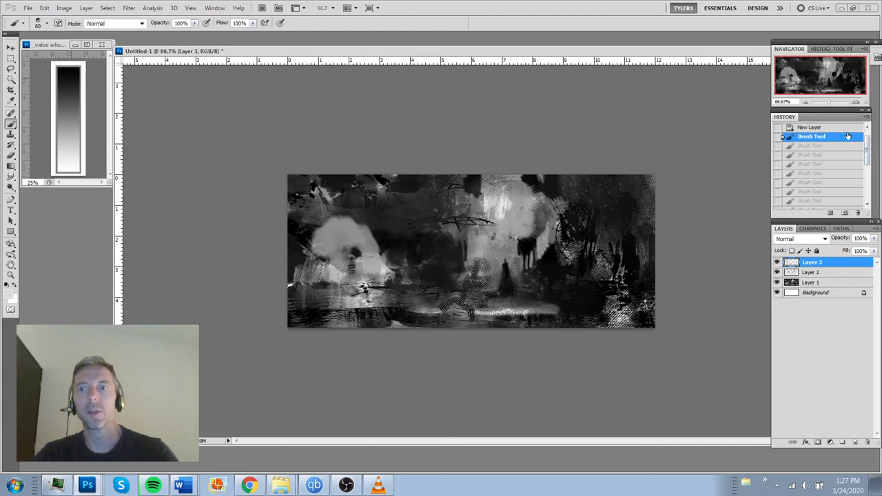
pyautogui.click(845, 127)
pyautogui.scroll(1, 826, 138)
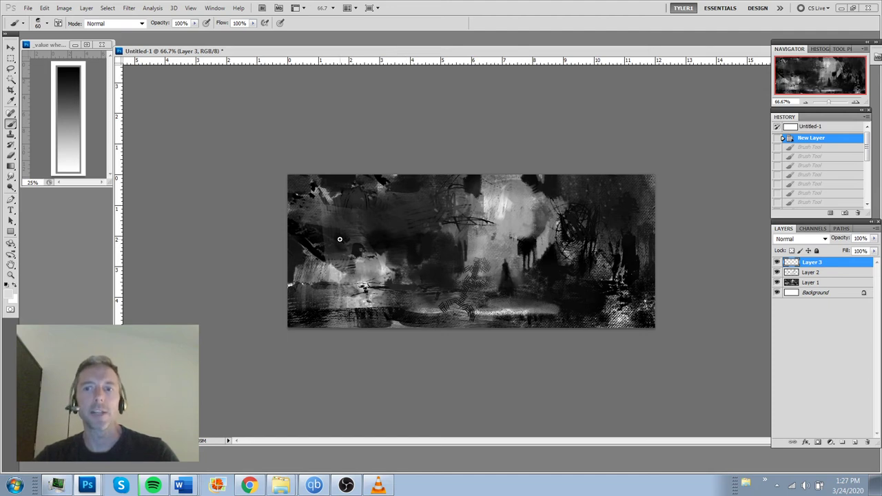
pyautogui.click(777, 263)
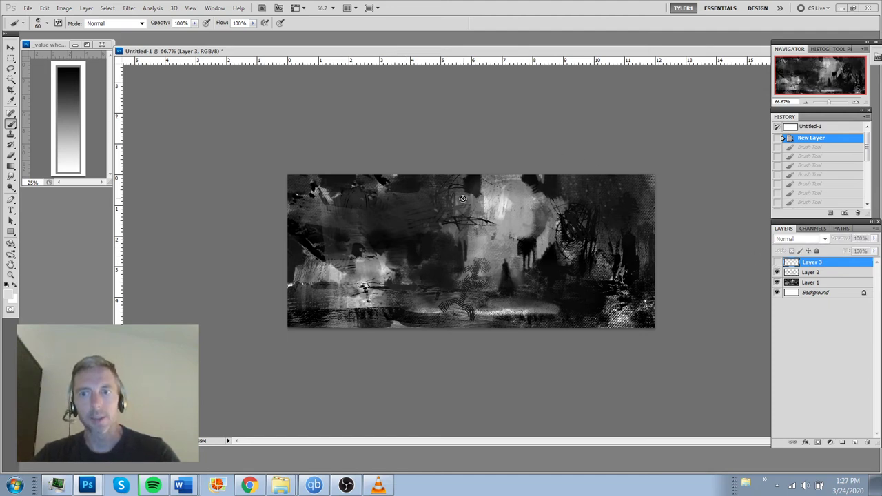
pyautogui.hotkey('ctrl', '+')
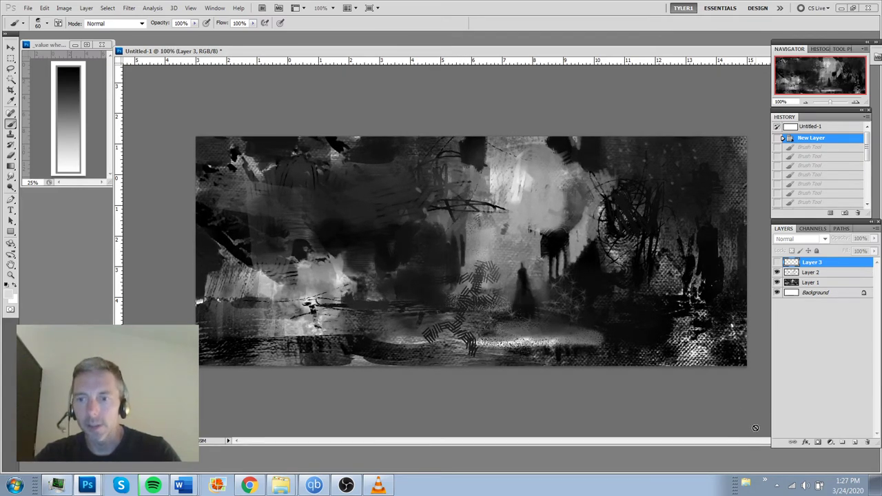
pyautogui.click(776, 263)
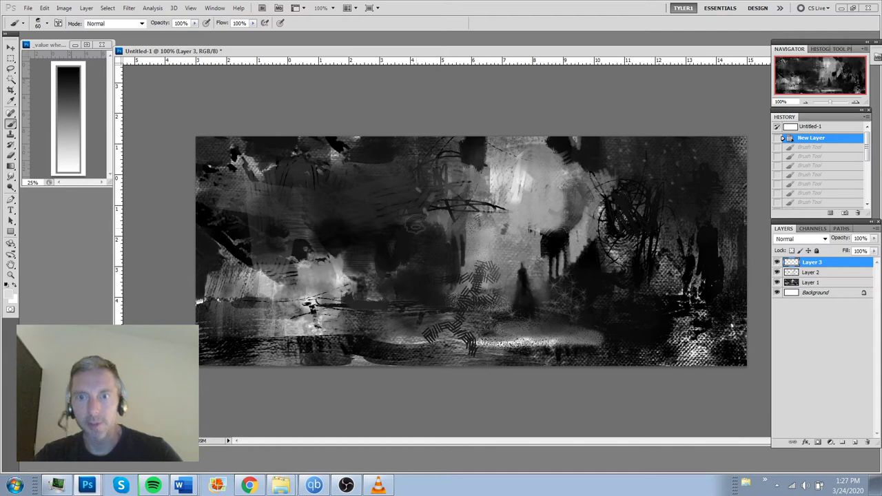
# Reduce the brush size to 1 px.
pyautogui.press('[')
pyautogui.press('[')
pyautogui.press('[')
pyautogui.press('[')
pyautogui.press('[')
pyautogui.press('[')
pyautogui.press('[')
pyautogui.press('[')
pyautogui.press('[')
pyautogui.press('[')
pyautogui.press('[')
pyautogui.press('[')
pyautogui.press('[')
pyautogui.press('[')
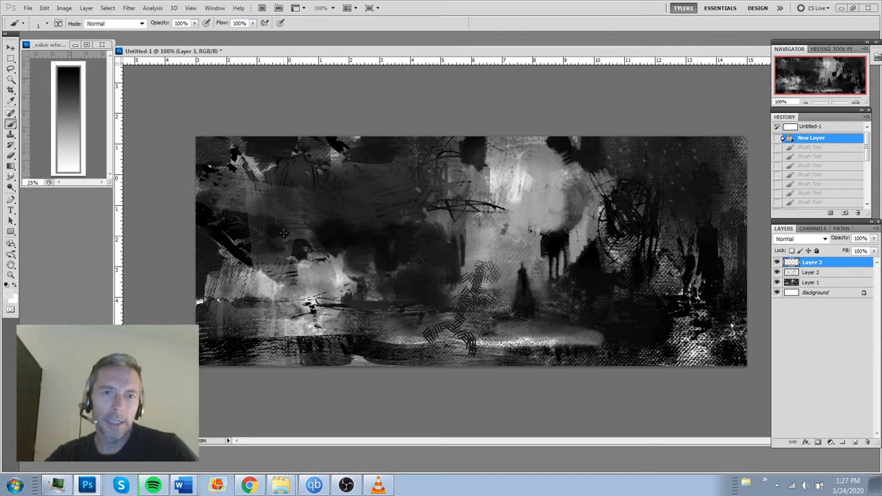
# Try light dabs with a 54 px scattered-dot brush in the upper-left area and undo them.
pyautogui.rightClick(252, 262)
pyautogui.click(350, 382)
pyautogui.moveTo(277, 219); pyautogui.dragTo(304, 178)
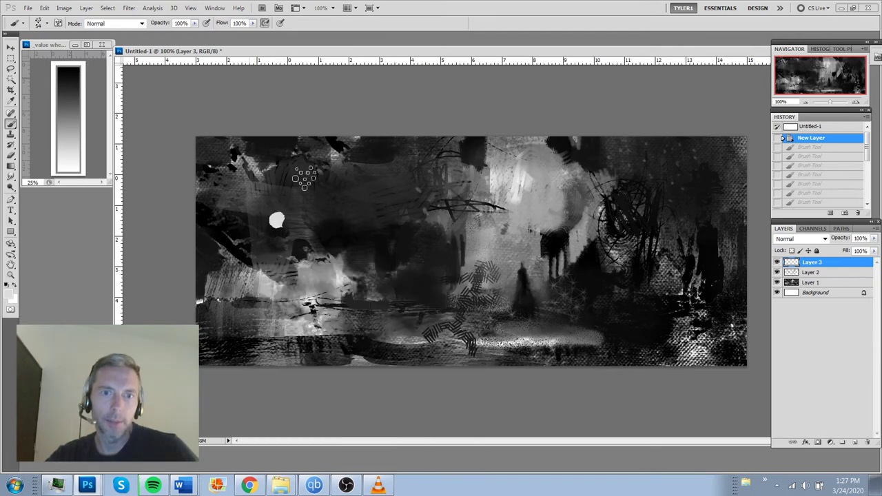
pyautogui.click(296, 185)
pyautogui.hotkey('ctrl', 'alt', 'z')
pyautogui.hotkey('ctrl', 'alt', 'z')
pyautogui.hotkey('ctrl', 'alt', 'z')
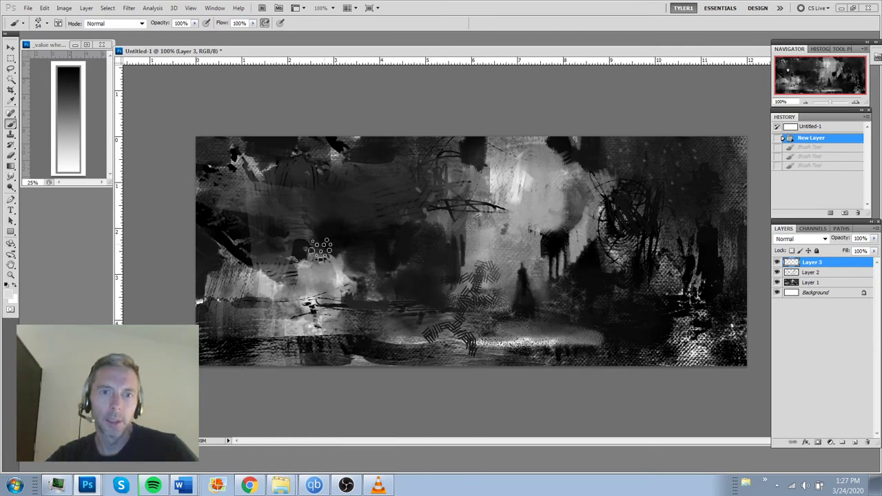
# Paint a light vertical bar on the left side with a 36 px brush and horizontal streaks above it with a 124 px brush.
pyautogui.rightClick(320, 250)
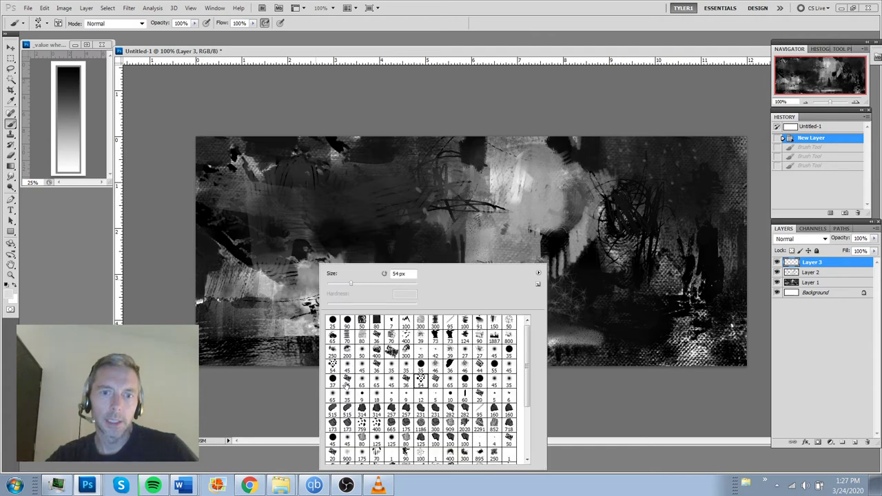
pyautogui.doubleClick(346, 383)
pyautogui.moveTo(284, 281); pyautogui.dragTo(284, 235)
pyautogui.rightClick(296, 239)
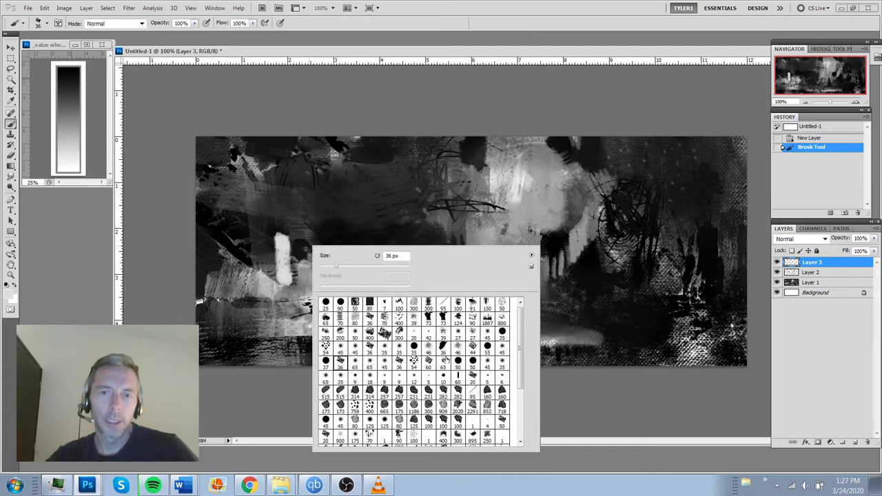
pyautogui.doubleClick(458, 319)
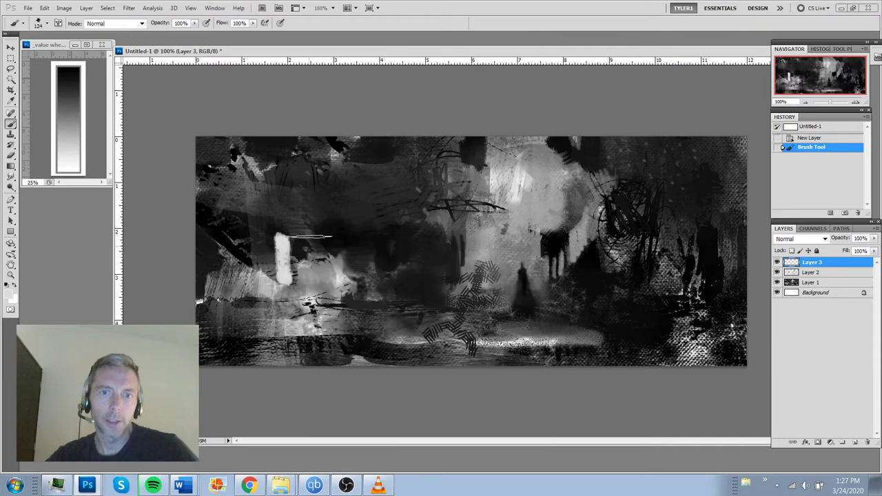
pyautogui.moveTo(317, 228)
pyautogui.mouseDown()
pyautogui.moveTo(276, 222)
pyautogui.moveTo(310, 227)
pyautogui.mouseUp()
# Test light strokes around the vertical bar with the 800 px textured brush reduced to 90 px.
pyautogui.rightClick(317, 257)
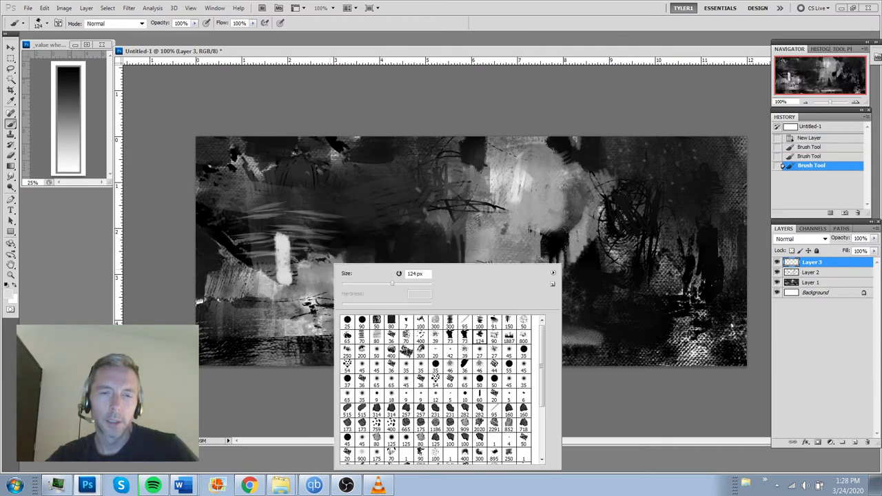
pyautogui.doubleClick(523, 338)
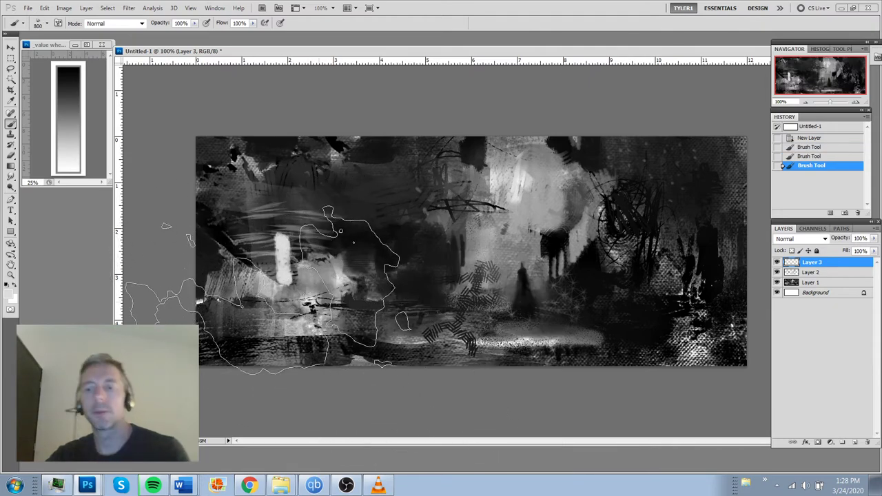
pyautogui.press('[')
pyautogui.press('[')
pyautogui.press('[')
pyautogui.press('[')
pyautogui.press('[')
pyautogui.press('[')
pyautogui.press('[')
pyautogui.press('[')
pyautogui.press('[')
pyautogui.press('[')
pyautogui.press('[')
pyautogui.press('[')
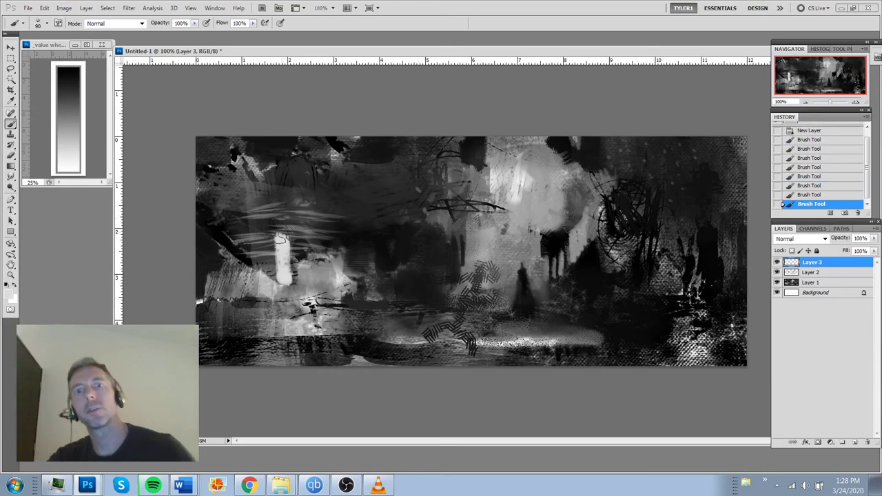
# Paint angled light streaks above and beside the vertical bar with the 124 px brush.
pyautogui.rightClick(306, 266)
pyautogui.doubleClick(451, 328)
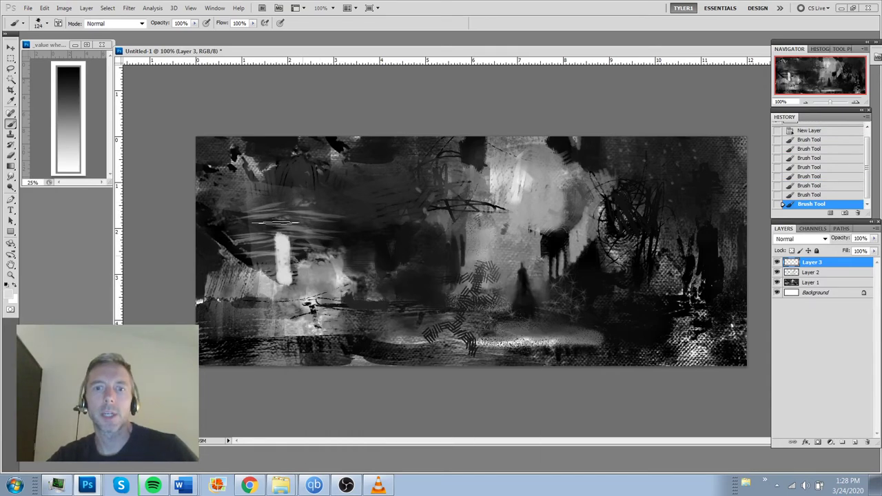
pyautogui.moveTo(330, 235); pyautogui.dragTo(282, 227)
# Try upright light strokes near the vertical bar with a soft 35 px brush and undo them.
pyautogui.rightClick(293, 225)
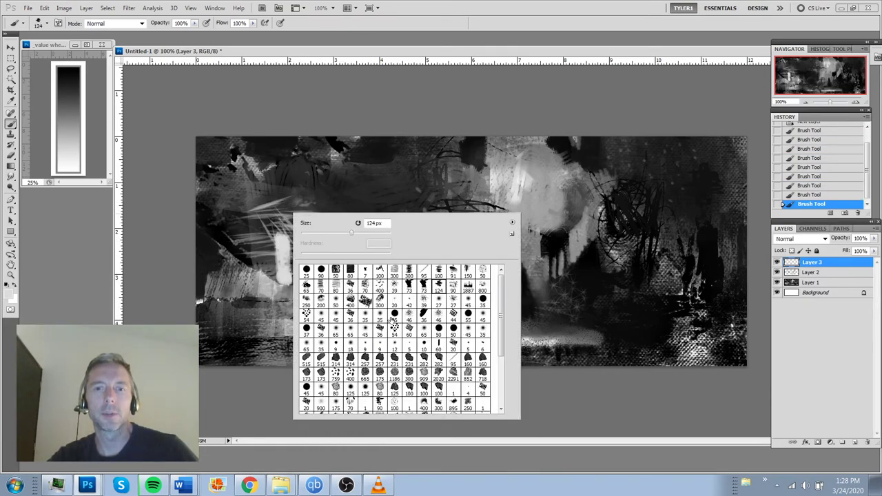
pyautogui.doubleClick(381, 311)
pyautogui.moveTo(257, 260); pyautogui.dragTo(246, 207)
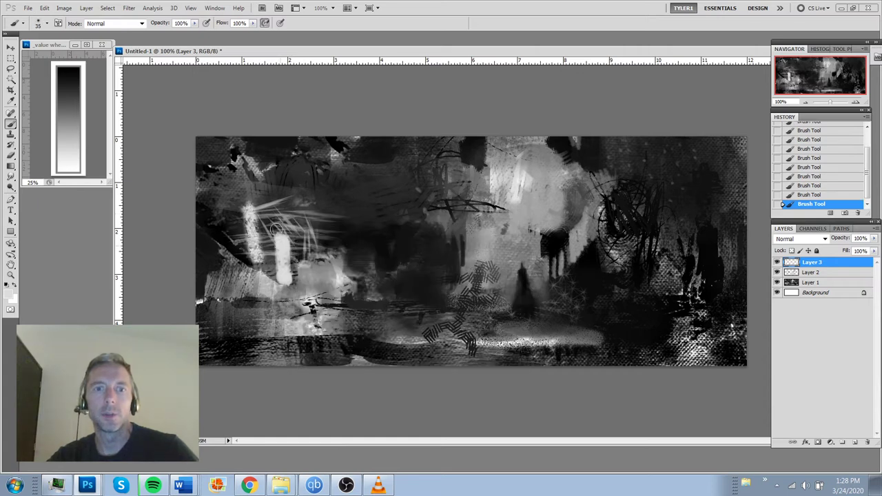
pyautogui.moveTo(280, 241); pyautogui.dragTo(275, 195)
pyautogui.hotkey('ctrl', 'alt', 'z')
pyautogui.hotkey('ctrl', 'alt', 'z')
# Try broad light streaks above the vertical bar with a 400 px brush and undo them.
pyautogui.rightClick(287, 215)
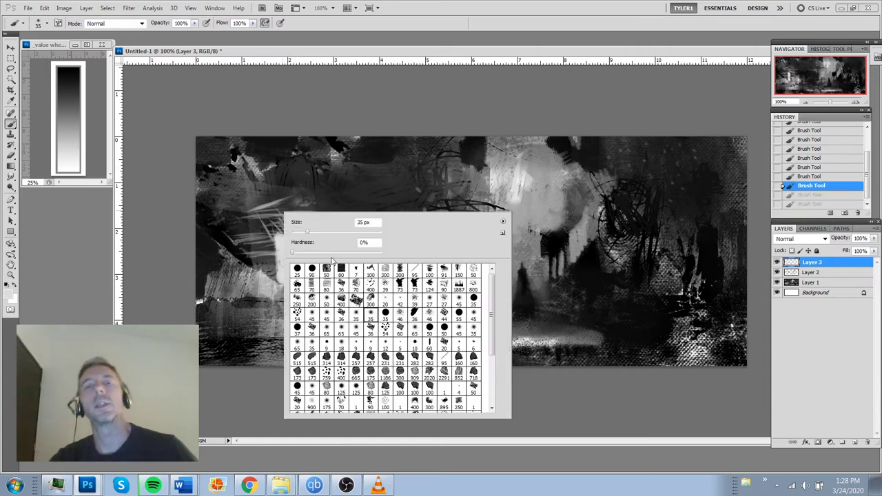
pyautogui.click(371, 283)
pyautogui.moveTo(303, 206)
pyautogui.mouseDown()
pyautogui.moveTo(310, 203)
pyautogui.moveTo(293, 207)
pyautogui.mouseUp()
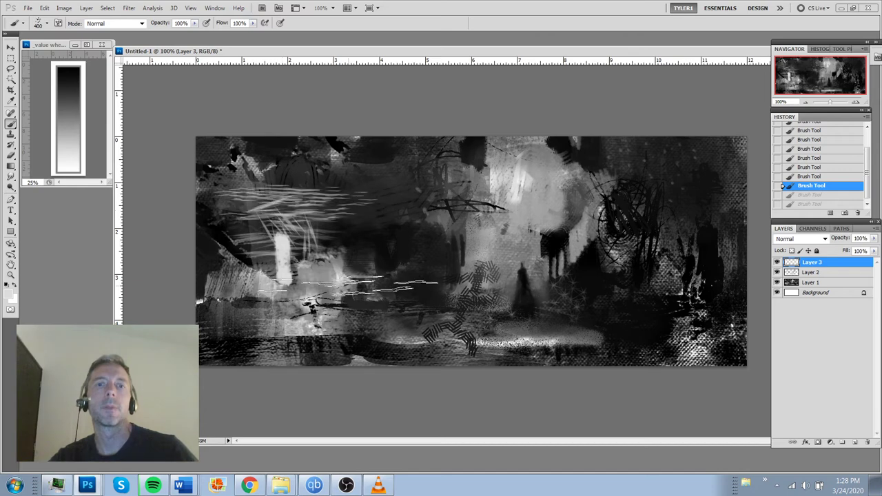
pyautogui.hotkey('ctrl', 'alt', 'z')
# Add fine light hatching above the vertical bar with a 90 px textured brush.
pyautogui.rightClick(330, 254)
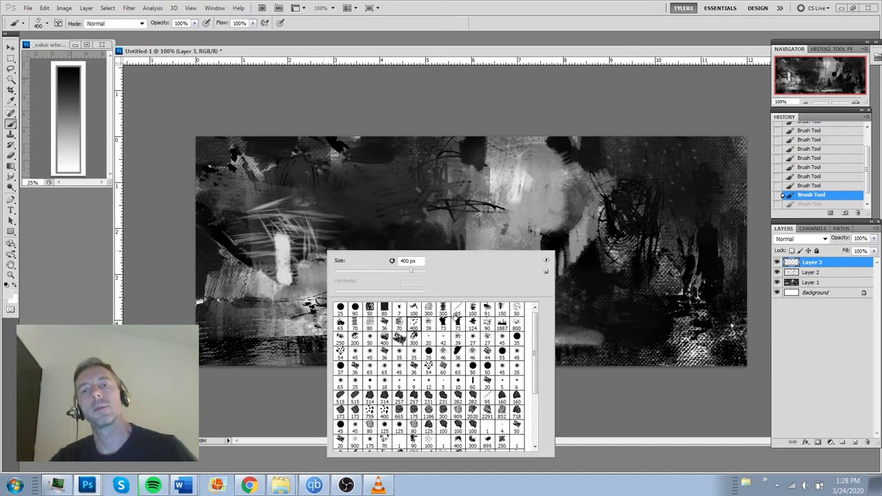
pyautogui.click(487, 324)
pyautogui.click(274, 230)
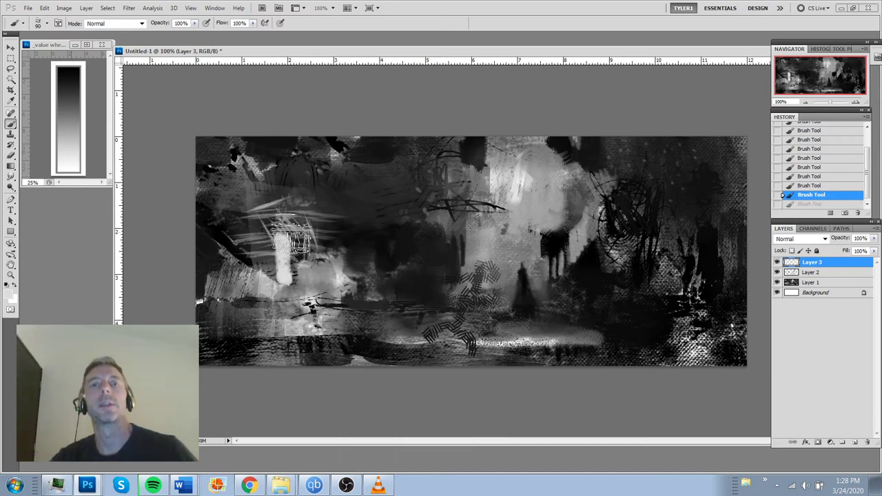
pyautogui.click(367, 310)
# Try a light stroke above the vertical bar with the 54 px speckled brush and undo it.
pyautogui.rightClick(314, 238)
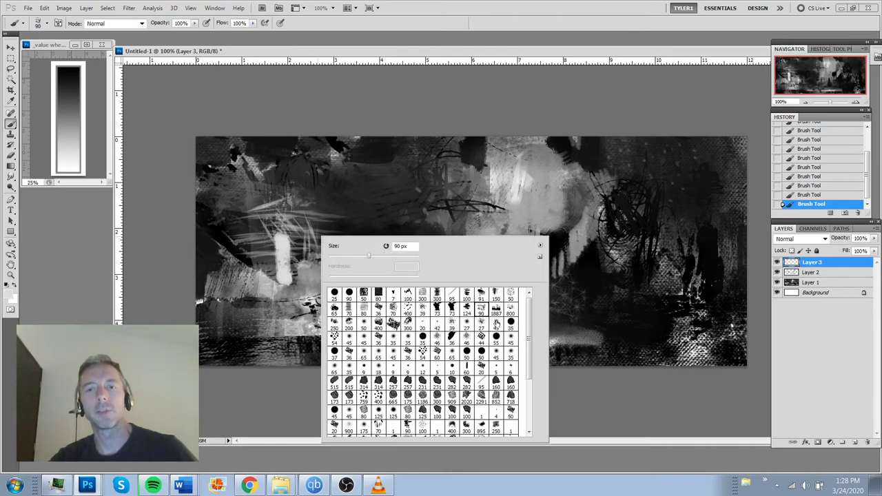
pyautogui.doubleClick(511, 312)
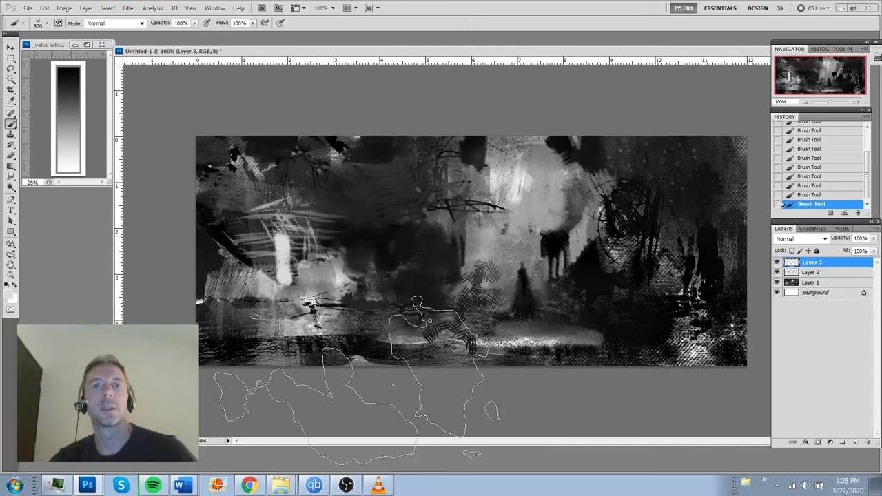
pyautogui.rightClick(354, 257)
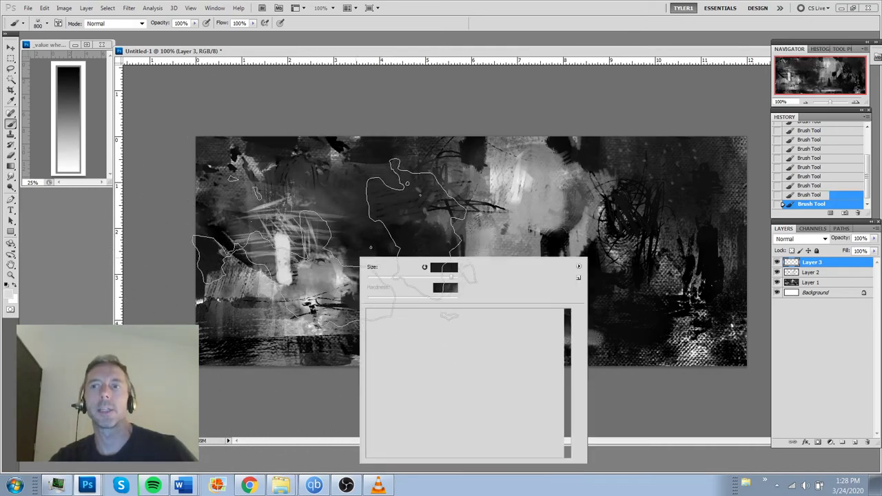
pyautogui.click(461, 374)
pyautogui.moveTo(294, 215); pyautogui.dragTo(294, 230)
pyautogui.hotkey('ctrl', 'z')
# Try a steep light stroke rising beside the vertical bar with another textured brush and undo it.
pyautogui.rightClick(327, 276)
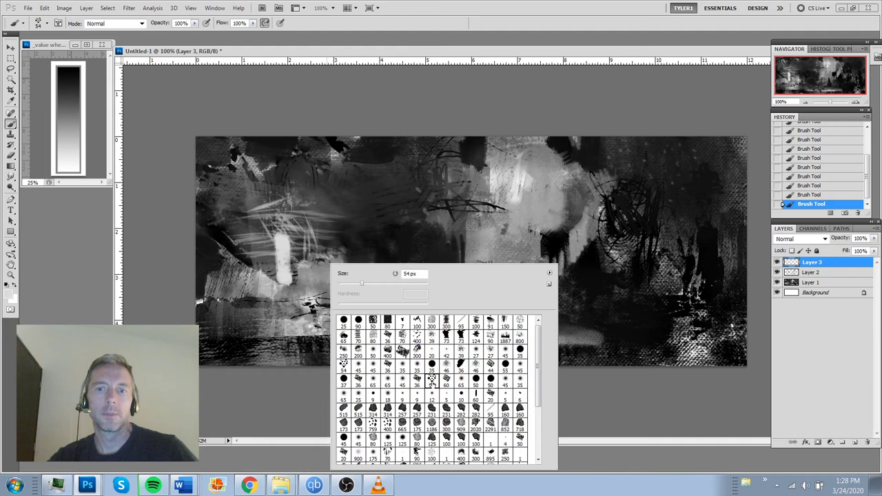
pyautogui.click(355, 380)
pyautogui.moveTo(278, 252)
pyautogui.mouseDown()
pyautogui.moveTo(284, 209)
pyautogui.moveTo(297, 201)
pyautogui.mouseUp()
pyautogui.hotkey('ctrl', 'z')
# Brush a faint light haze over the dark area beside the vertical bar with the 36 px textured brush enlarged to 500 px.
pyautogui.rightClick(304, 231)
pyautogui.click(341, 346)
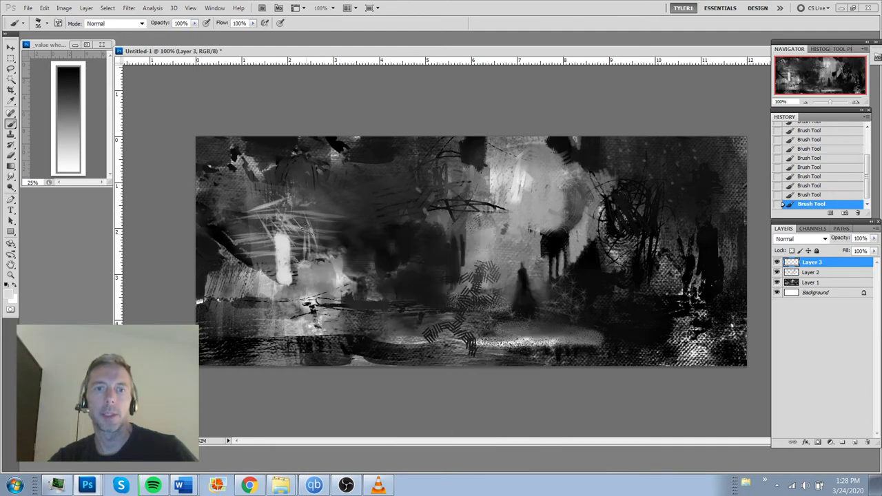
pyautogui.click(302, 231)
pyautogui.press(']')
pyautogui.press(']')
pyautogui.press(']')
pyautogui.press(']')
pyautogui.press(']')
pyautogui.press(']')
pyautogui.press(']')
pyautogui.press(']')
pyautogui.press(']')
pyautogui.press(']')
pyautogui.press(']')
pyautogui.press(']')
pyautogui.press(']')
pyautogui.click(298, 204)
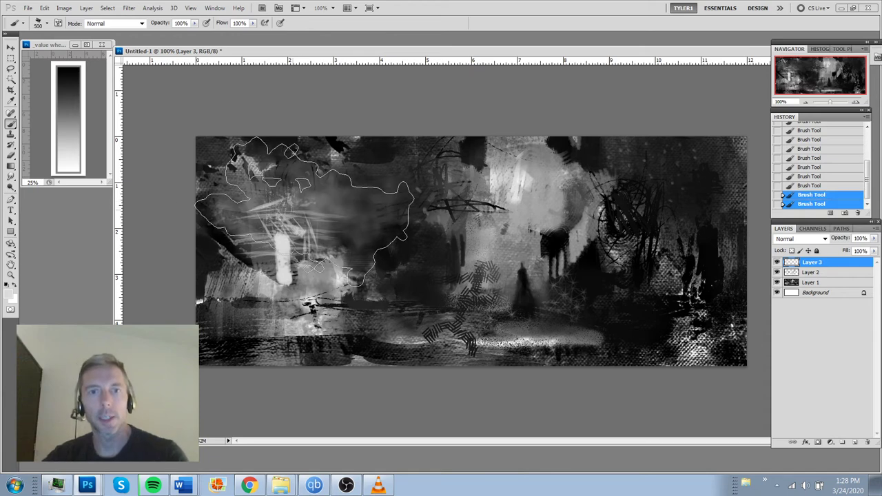
# Sketch thin light lines beside the vertical bar and paint rough light patches around its top with a 65 px textured brush.
pyautogui.click(296, 222)
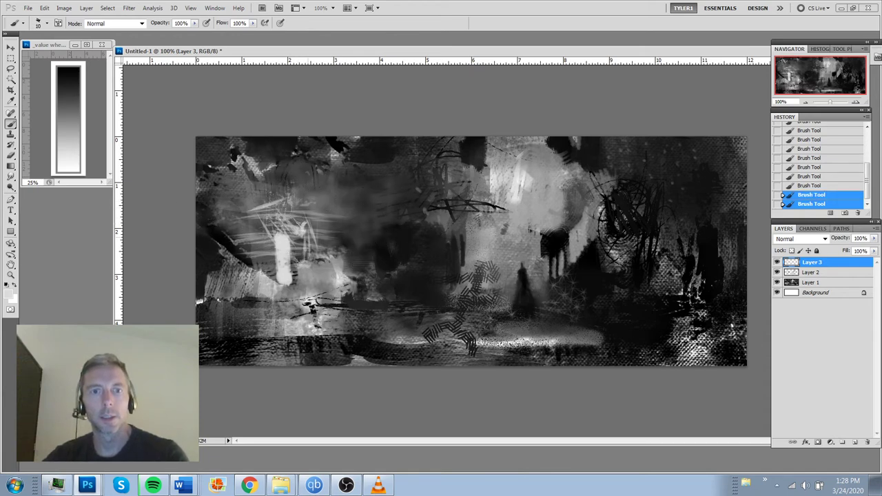
pyautogui.moveTo(298, 230); pyautogui.dragTo(324, 289)
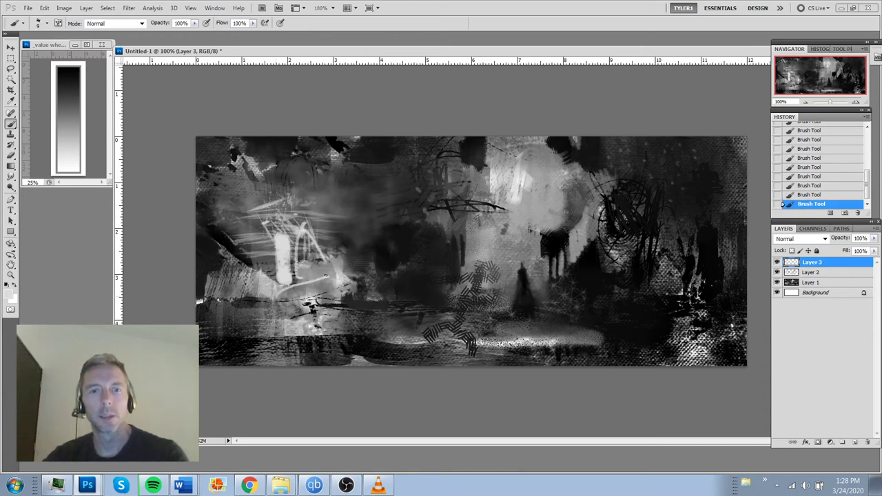
pyautogui.rightClick(297, 264)
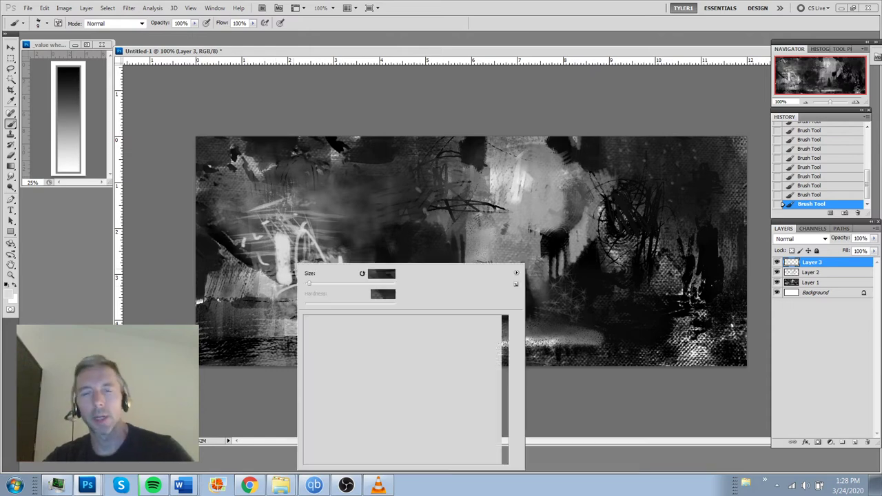
pyautogui.click(310, 337)
pyautogui.moveTo(270, 230); pyautogui.dragTo(269, 258)
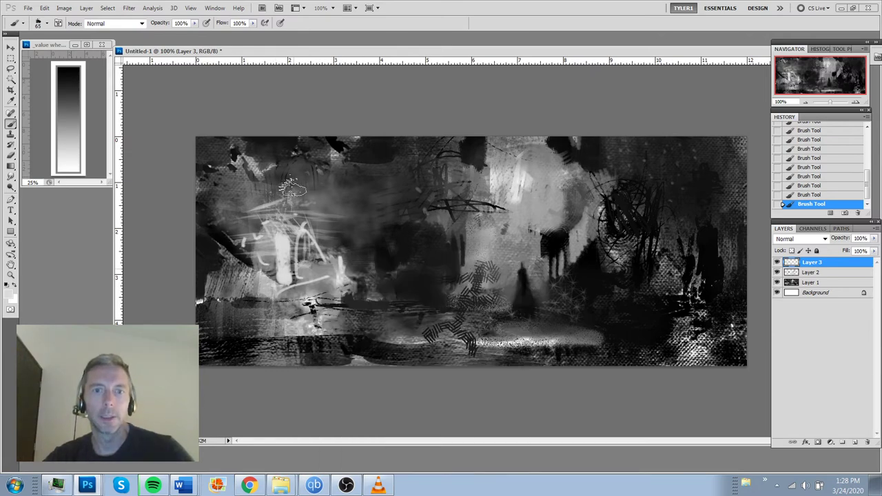
pyautogui.moveTo(268, 206); pyautogui.dragTo(296, 207)
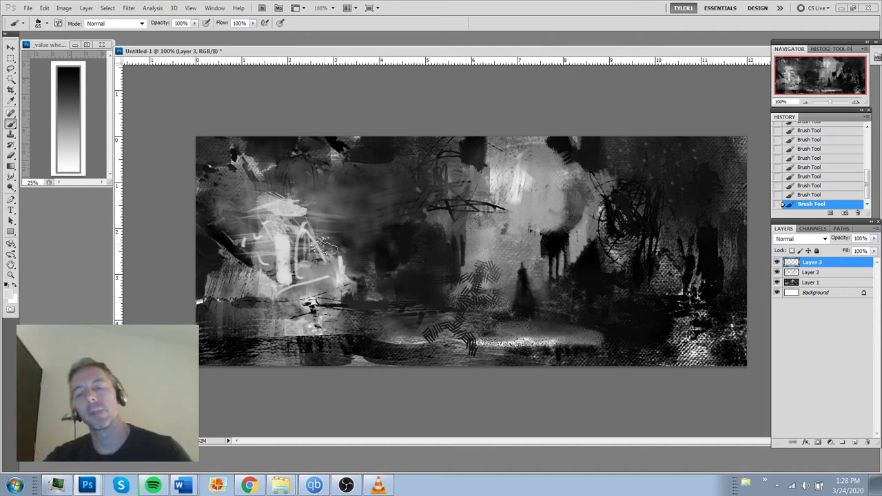
pyautogui.press('[')
pyautogui.press('[')
pyautogui.press('[')
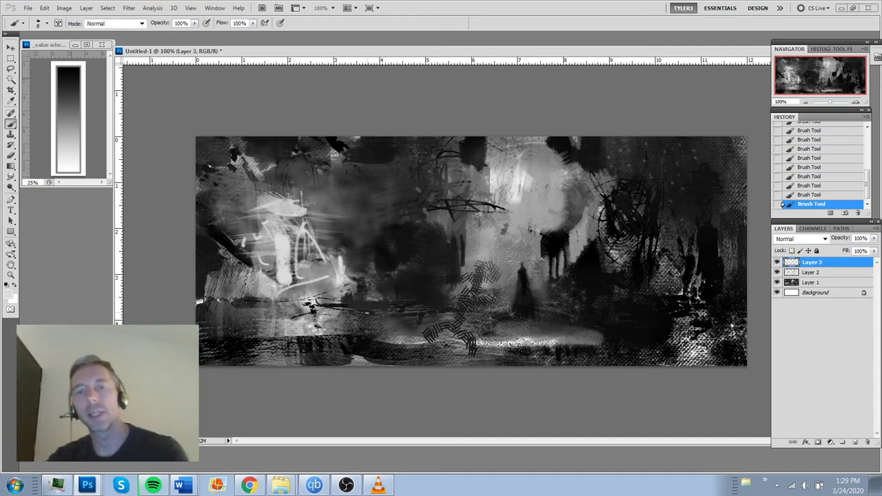
# Brush a broad, semi-transparent light band across the dark foreground ground with the 400 px textured brush.
pyautogui.moveTo(266, 372)
pyautogui.mouseDown()
pyautogui.moveTo(476, 382)
pyautogui.moveTo(553, 360)
pyautogui.mouseUp()
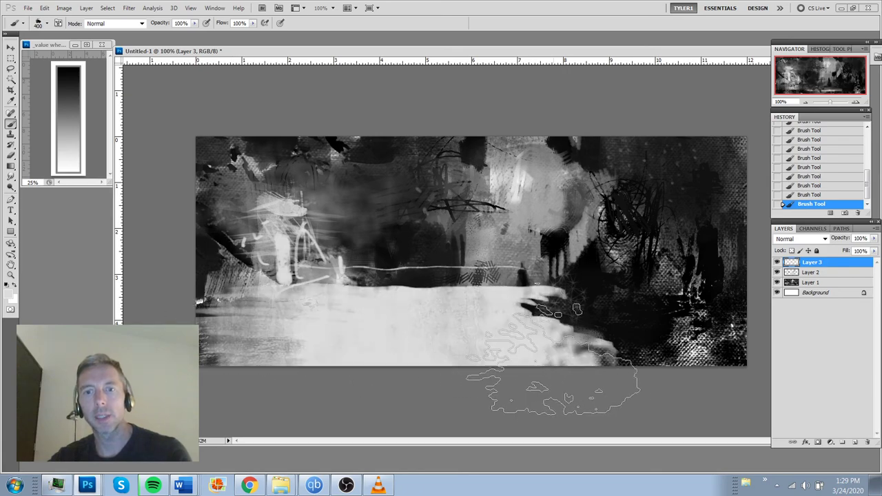
pyautogui.hotkey('ctrl', 'z')
pyautogui.moveTo(237, 342); pyautogui.dragTo(514, 348)
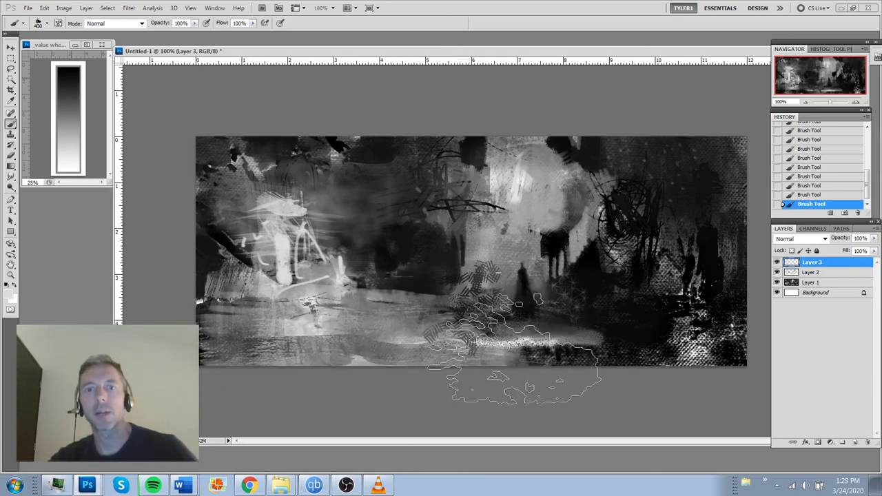
# Try a large solid light mass over the vertical bar with the 400 px brush and undo it.
pyautogui.moveTo(283, 279); pyautogui.dragTo(286, 222)
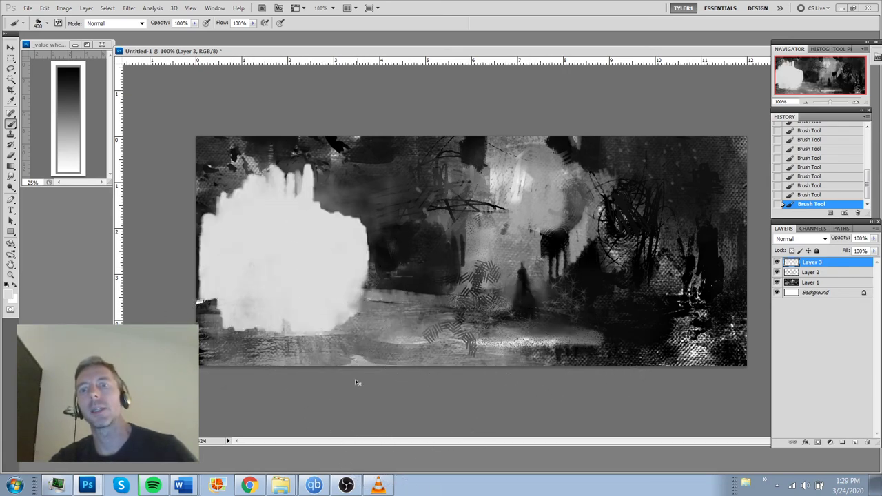
pyautogui.hotkey('ctrl', 'z')
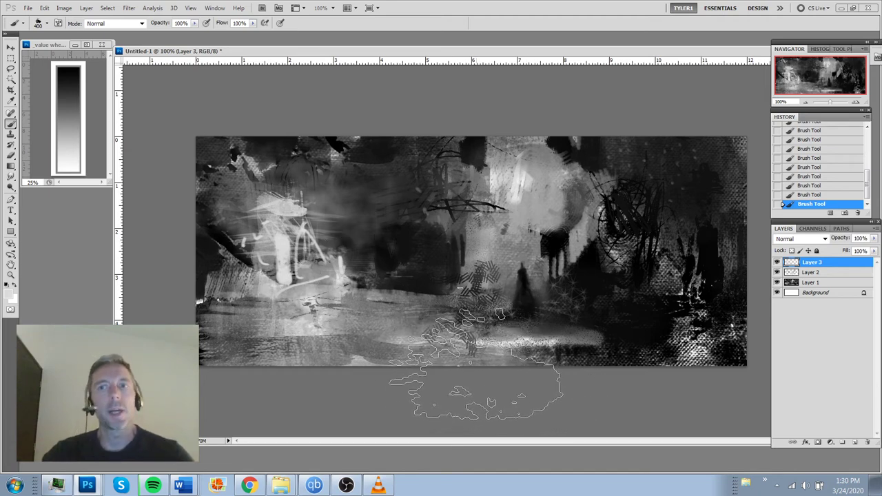
# Sketch fine light crossing lines and arched outlines above and around the vertical bar with a 3 px brush.
pyautogui.press('[')
pyautogui.press('[')
pyautogui.press('[')
pyautogui.press('[')
pyautogui.press('[')
pyautogui.press('[')
pyautogui.press('[')
pyautogui.press('[')
pyautogui.press('[')
pyautogui.press('[')
pyautogui.press('[')
pyautogui.press('[')
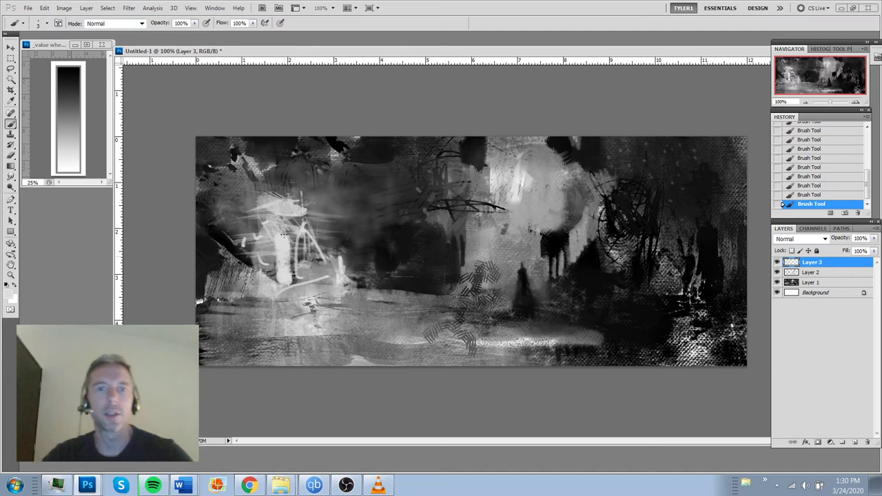
pyautogui.moveTo(281, 202); pyautogui.dragTo(281, 175)
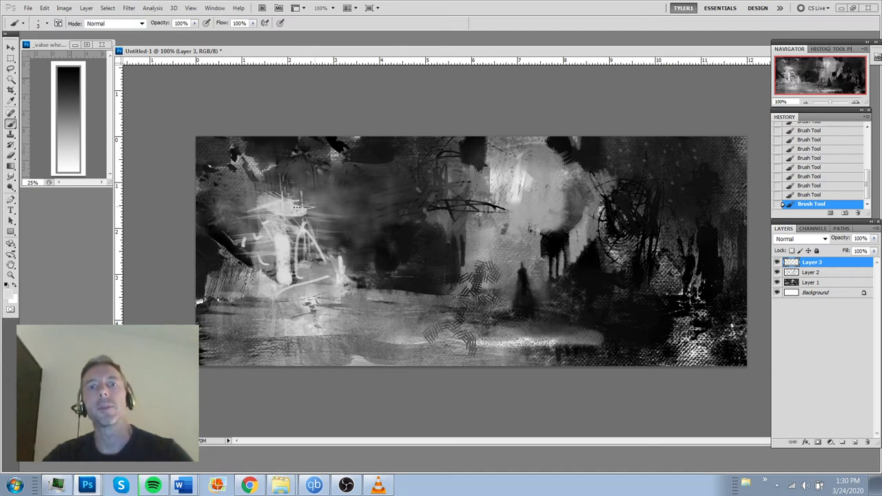
pyautogui.moveTo(311, 224)
pyautogui.mouseDown()
pyautogui.moveTo(307, 211)
pyautogui.moveTo(337, 259)
pyautogui.mouseUp()
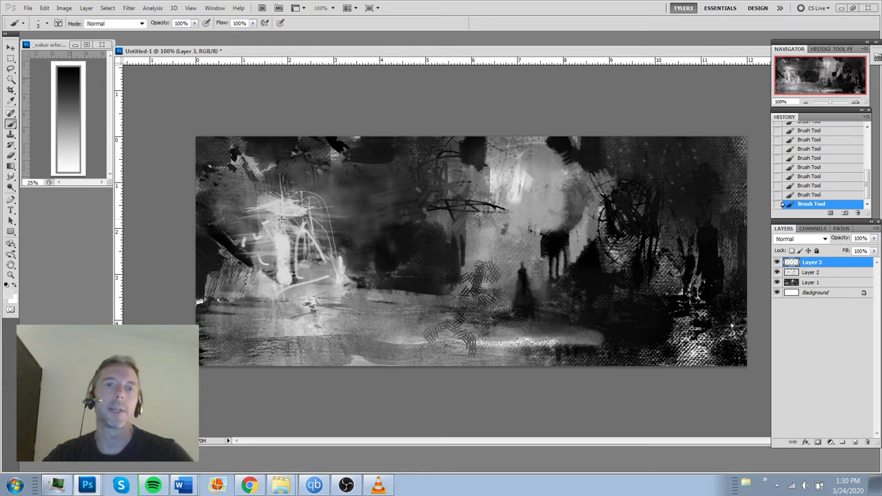
pyautogui.moveTo(324, 252); pyautogui.dragTo(311, 206)
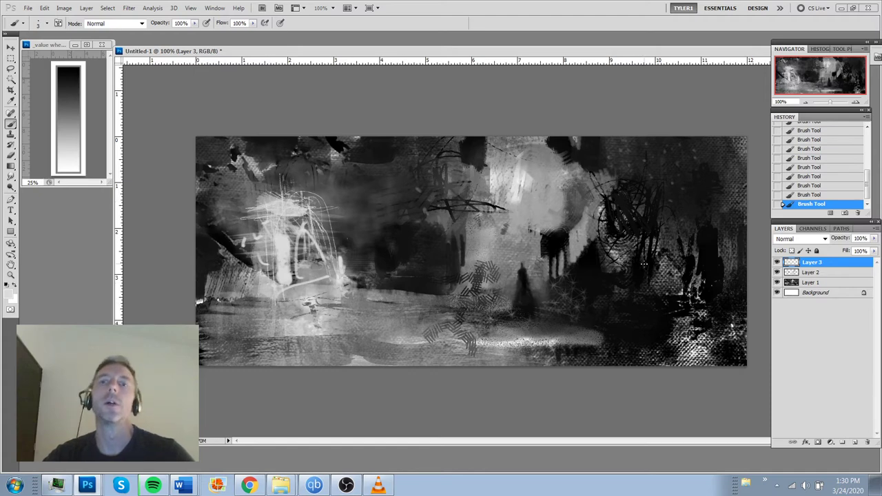
# Sample black from the dark scribble and paint thin upright trunk-like strokes through the dark forest area with a 9 px brush.
pyautogui.keyDown('alt'); pyautogui.click(612, 217); pyautogui.keyUp('alt')
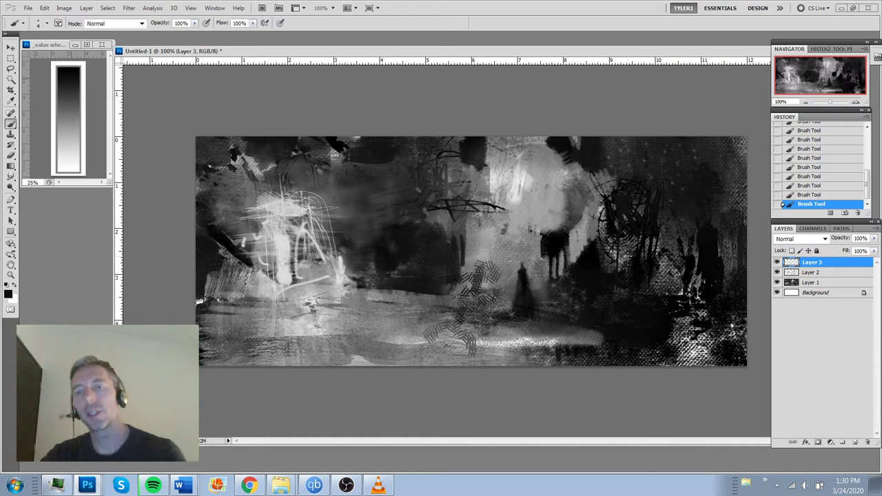
pyautogui.press(']')
pyautogui.press(']')
pyautogui.press(']')
pyautogui.press(']')
pyautogui.press(']')
pyautogui.press(']')
pyautogui.moveTo(623, 161); pyautogui.dragTo(618, 297)
pyautogui.moveTo(630, 240); pyautogui.dragTo(630, 264)
pyautogui.moveTo(722, 267)
pyautogui.mouseDown()
pyautogui.moveTo(660, 268)
pyautogui.moveTo(653, 287)
pyautogui.moveTo(669, 304)
pyautogui.moveTo(684, 279)
pyautogui.moveTo(699, 283)
pyautogui.moveTo(682, 330)
pyautogui.moveTo(716, 334)
pyautogui.mouseUp()
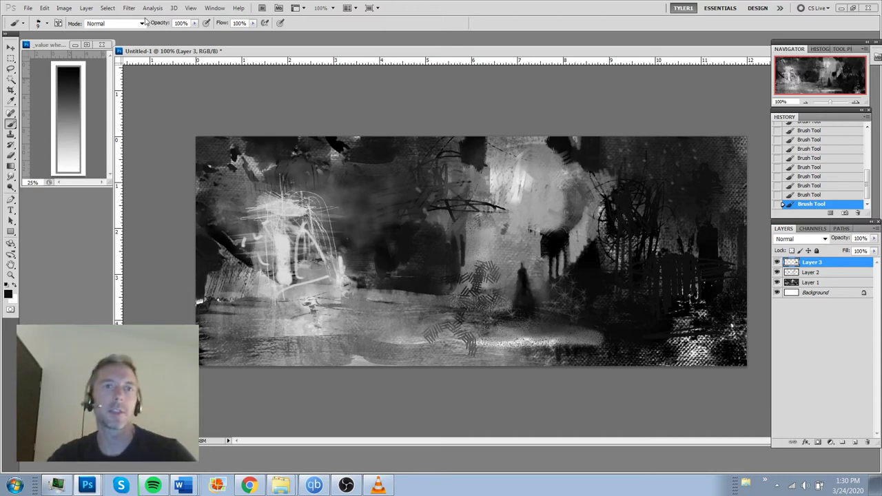
pyautogui.moveTo(71, 11); pyautogui.dragTo(85, 15)
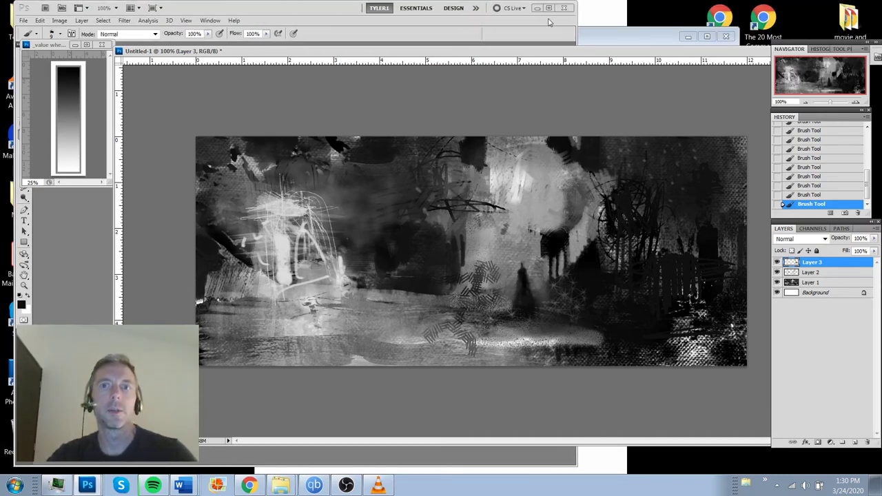
pyautogui.click(564, 8)
pyautogui.click(338, 181)
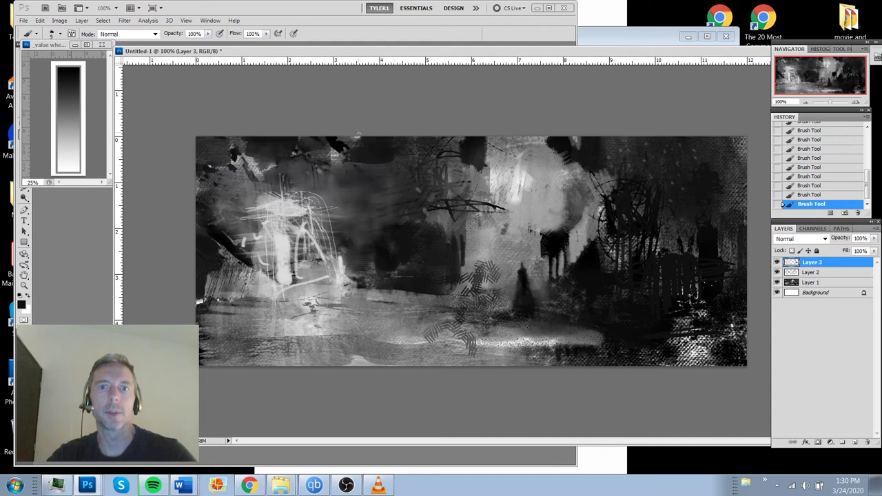
pyautogui.click(549, 7)
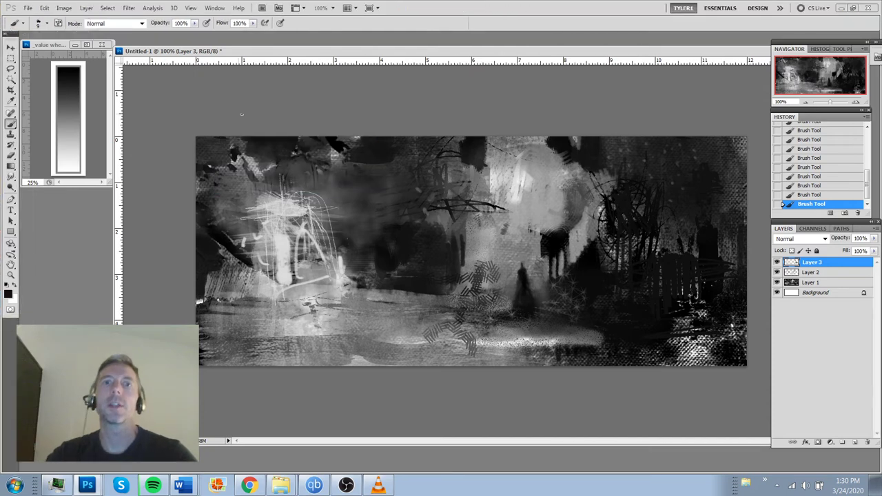
# Save the painting to the Desktop as abstractsketch1.psd with layers and Maximize Compatibility on.
pyautogui.click(27, 7)
pyautogui.click(57, 180)
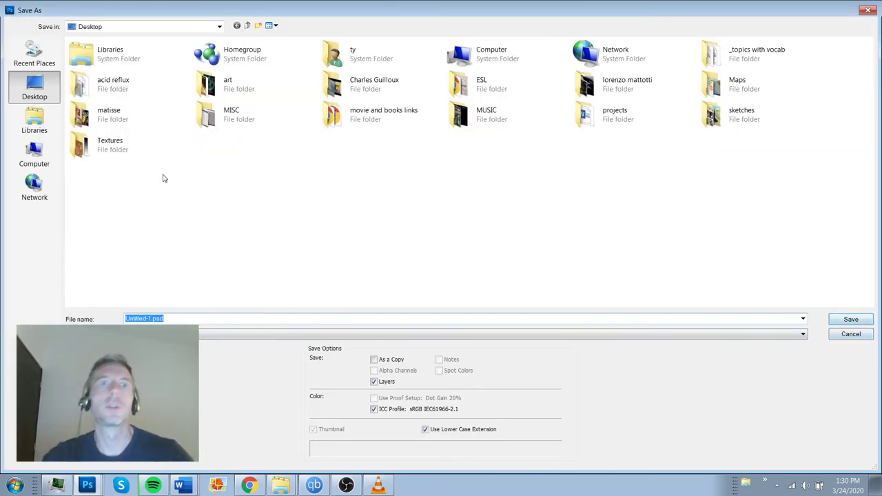
pyautogui.click(153, 318)
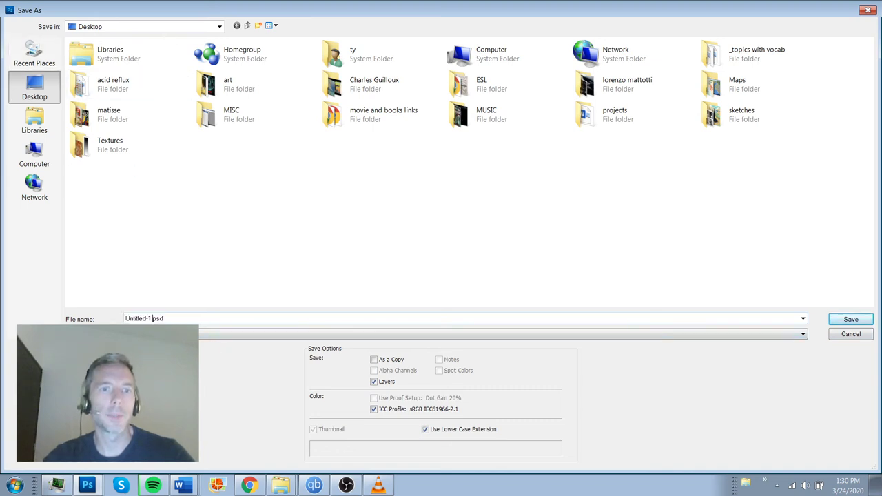
pyautogui.press('BackSpace')
pyautogui.press('BackSpace')
pyautogui.press('BackSpace')
pyautogui.press('BackSpace')
pyautogui.press('BackSpace')
pyautogui.press('BackSpace')
pyautogui.press('BackSpace')
pyautogui.press('BackSpace')
pyautogui.press('BackSpace')
pyautogui.press('BackSpace')
pyautogui.press('BackSpace')
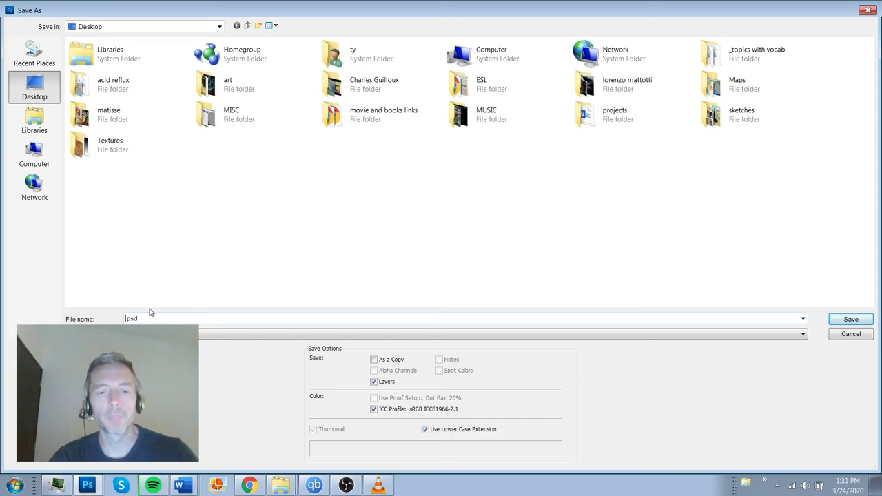
pyautogui.write('abstractsketch1')
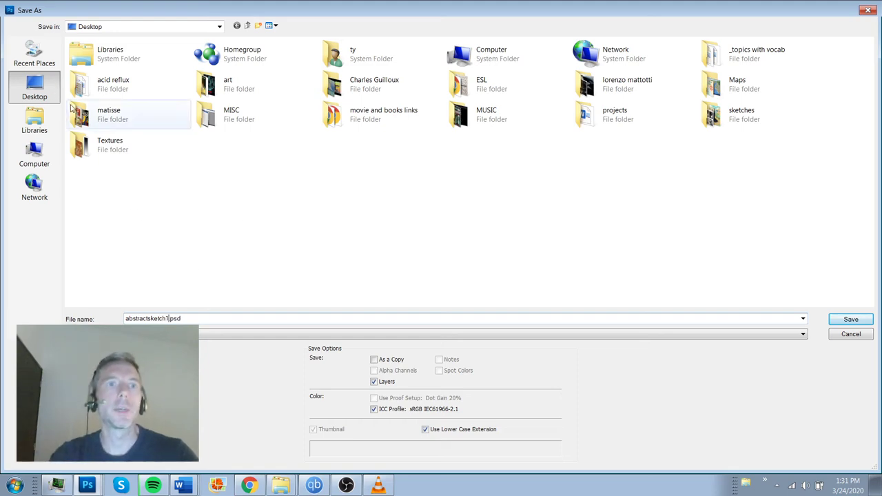
pyautogui.click(860, 316)
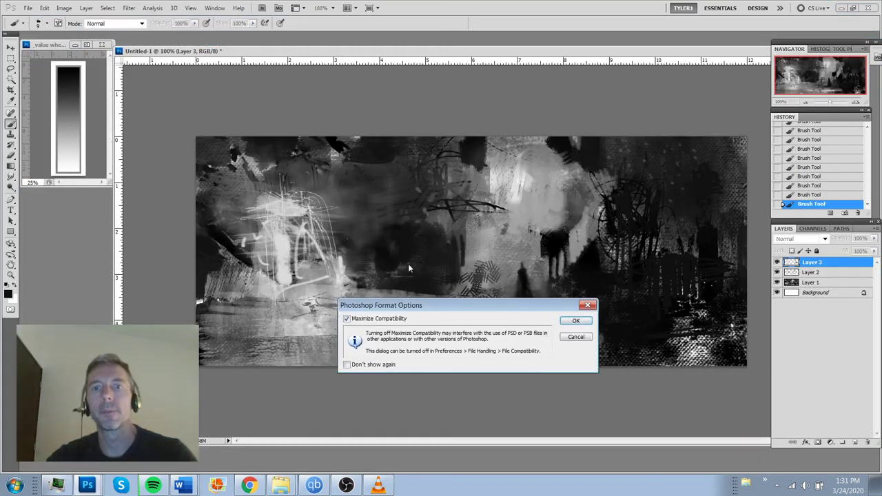
pyautogui.click(576, 322)
# Try a dark horizontal stroke across the light foreground and undo it.
pyautogui.moveTo(354, 315); pyautogui.dragTo(446, 324)
pyautogui.hotkey('ctrl', 'z')
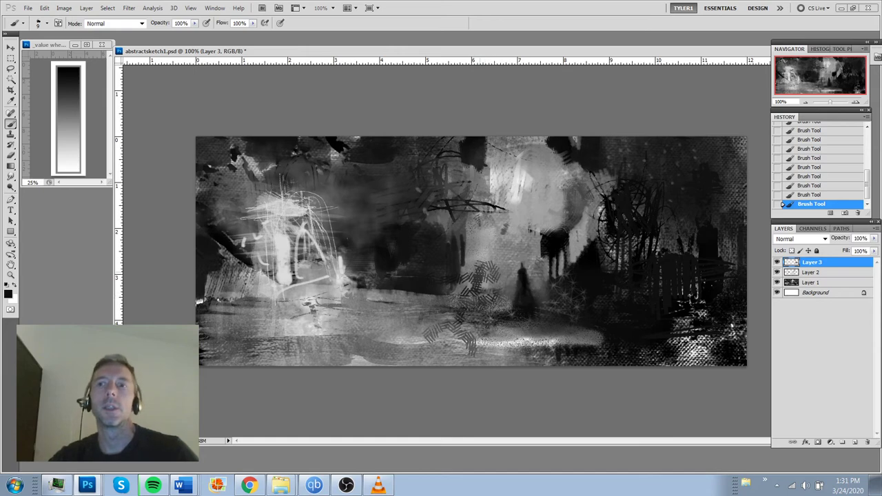
# Try dark strokes around the base of the small figure and undo them.
pyautogui.scroll(-5, 483, 265)
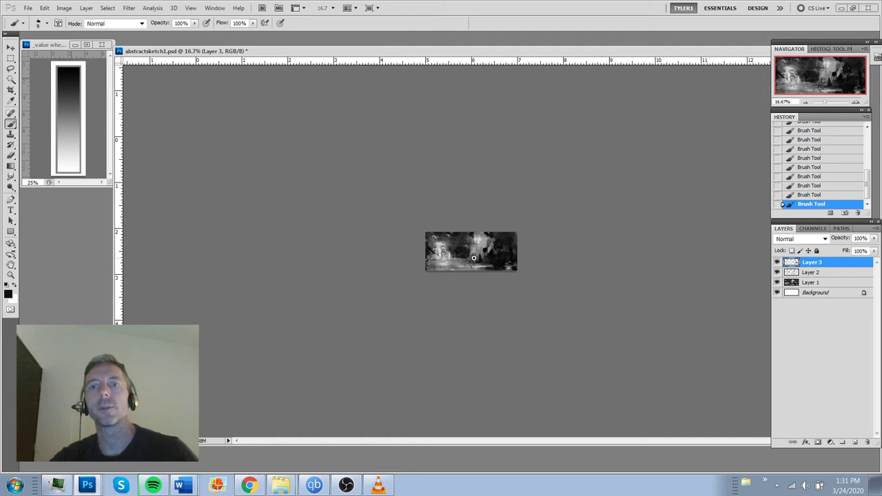
pyautogui.scroll(3, 474, 258)
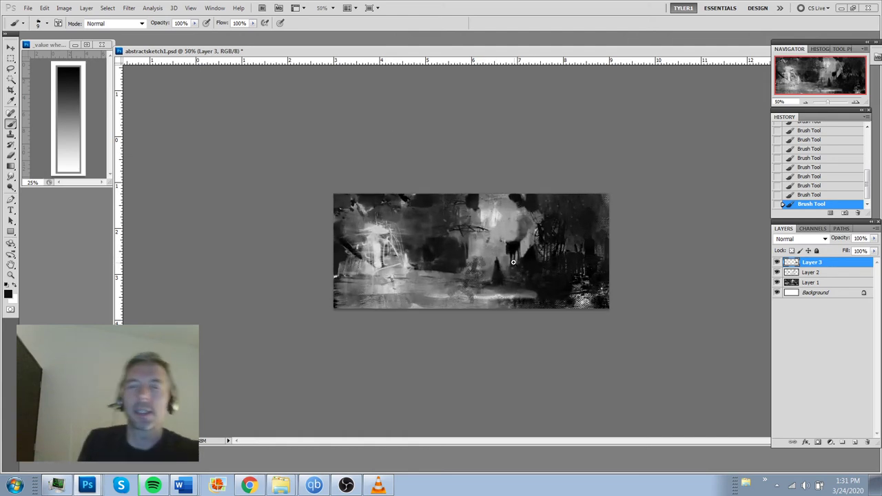
pyautogui.scroll(1, 513, 262)
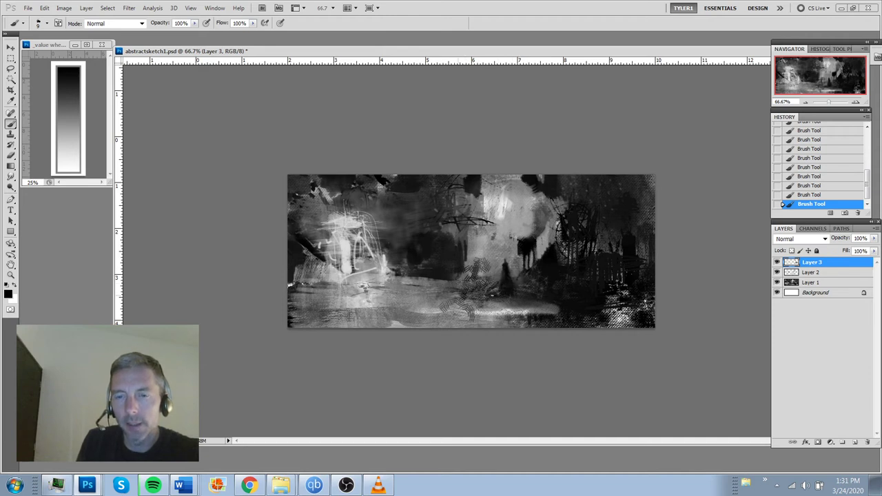
pyautogui.moveTo(481, 292); pyautogui.dragTo(500, 285)
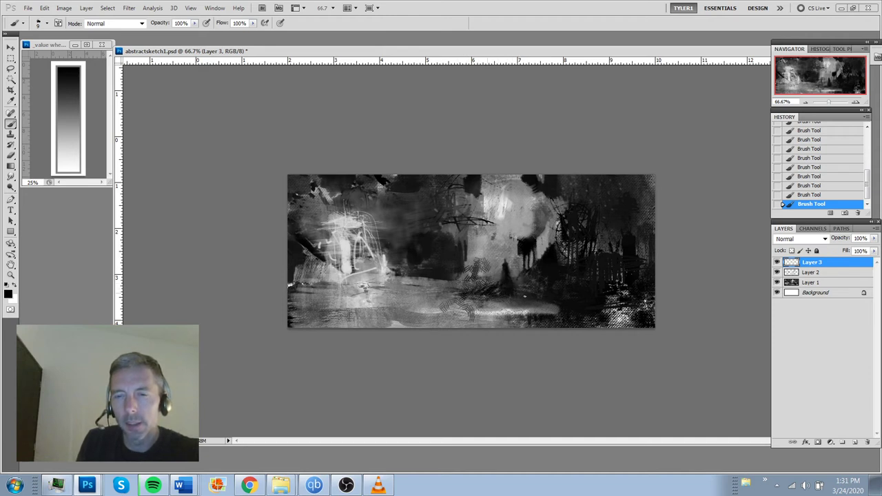
pyautogui.hotkey('ctrl', 'alt', 'z')
pyautogui.hotkey('ctrl', 'alt', 'z')
pyautogui.hotkey('ctrl', 'alt', 'z')
pyautogui.scroll(1, 515, 314)
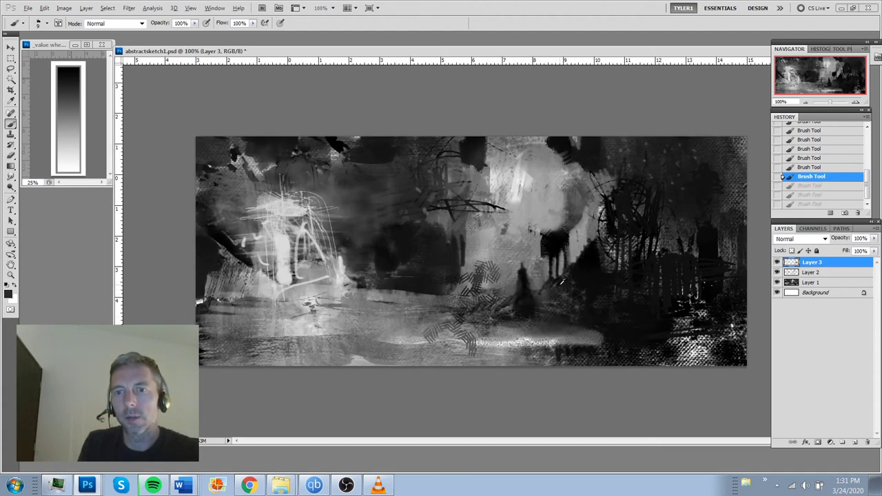
pyautogui.moveTo(512, 309)
pyautogui.mouseDown()
pyautogui.moveTo(467, 312)
pyautogui.moveTo(515, 312)
pyautogui.moveTo(527, 302)
pyautogui.moveTo(494, 303)
pyautogui.mouseUp()
pyautogui.hotkey('ctrl', 'z')
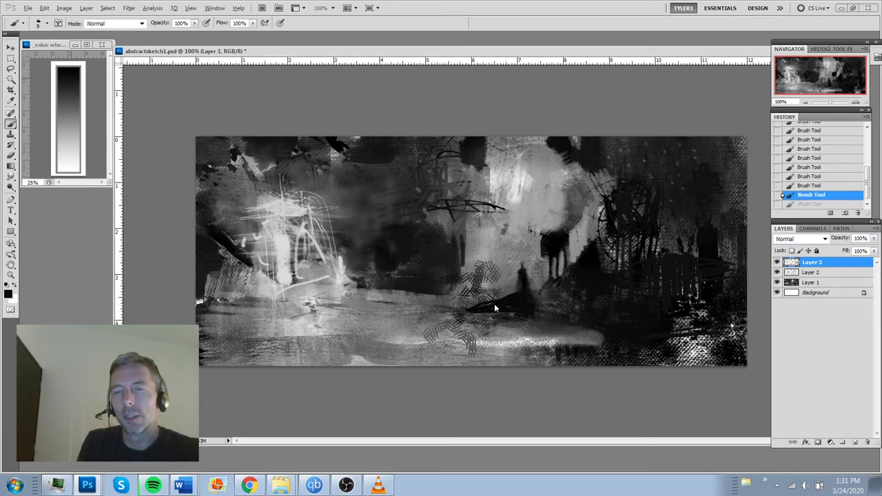
pyautogui.hotkey('ctrl', 'z')
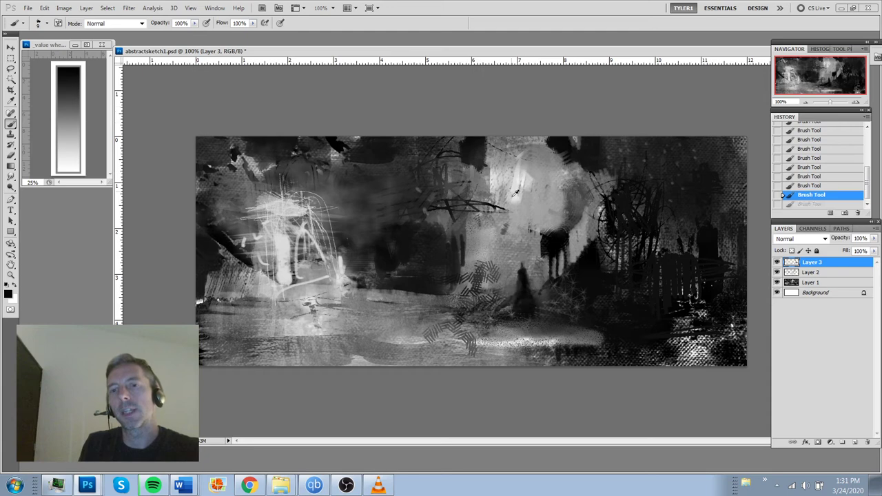
# Sample dark grey from the ground beside the small figure and paint a soft shadow extending left from its base.
pyautogui.keyDown('alt'); pyautogui.click(552, 296); pyautogui.keyUp('alt')
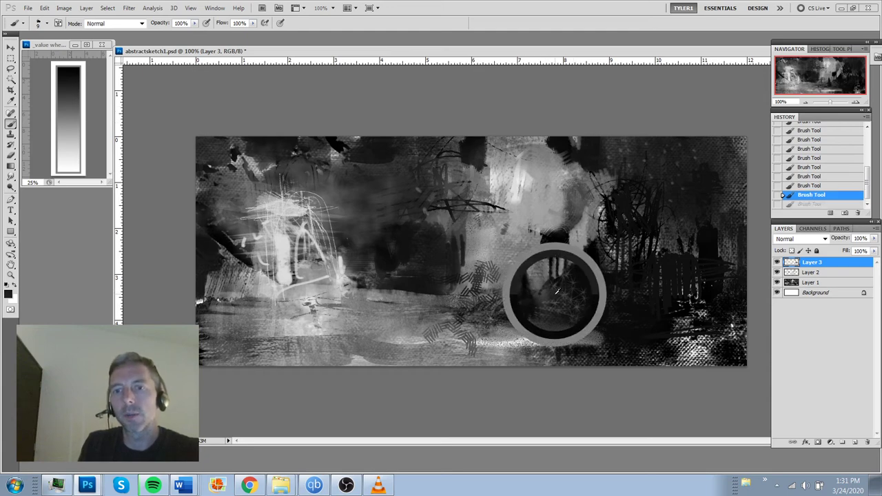
pyautogui.click(507, 308)
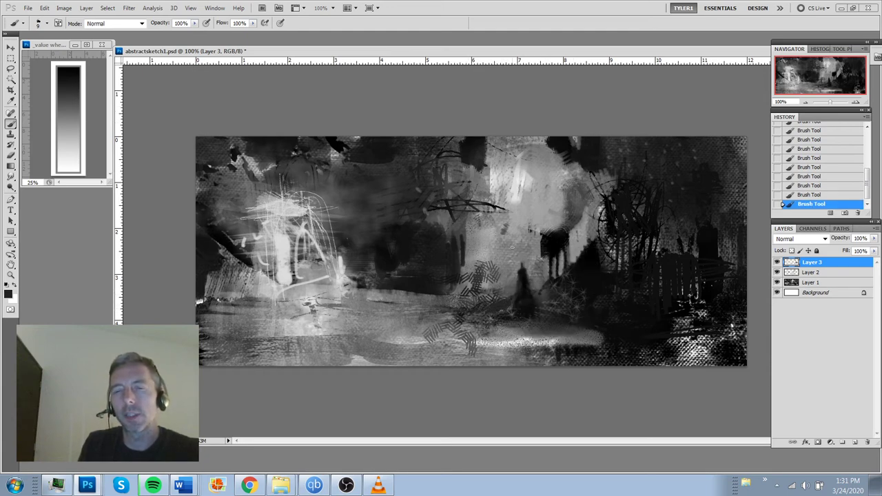
# Try darkening the small figure with sampled black and adding a thin 3 px staff beside it, and undo both.
pyautogui.keyDown('alt'); pyautogui.click(558, 239); pyautogui.keyUp('alt')
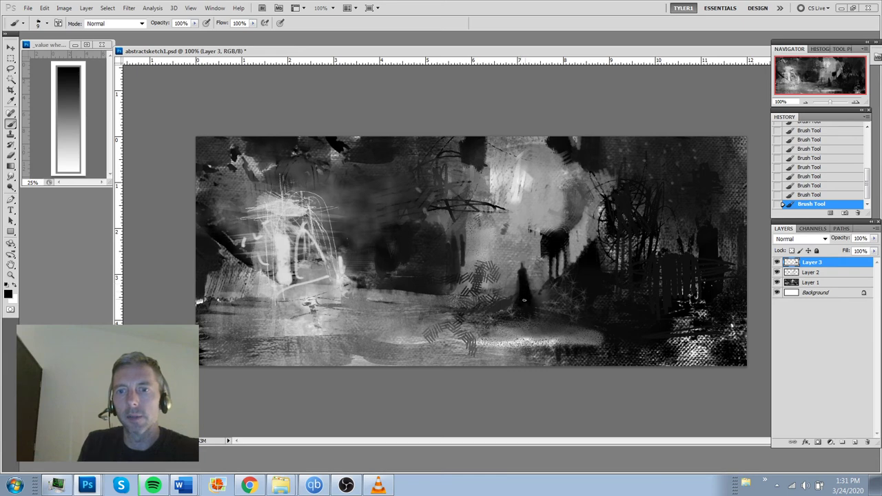
pyautogui.click(523, 283)
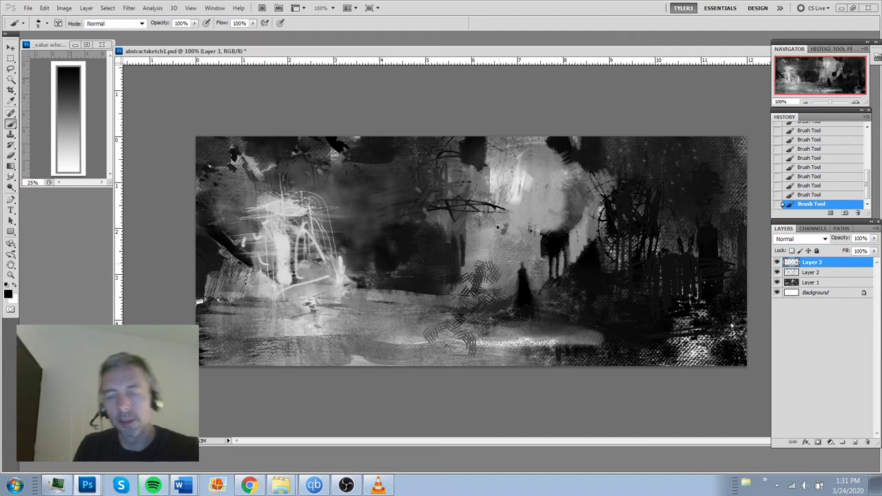
pyautogui.hotkey('ctrl', 'z')
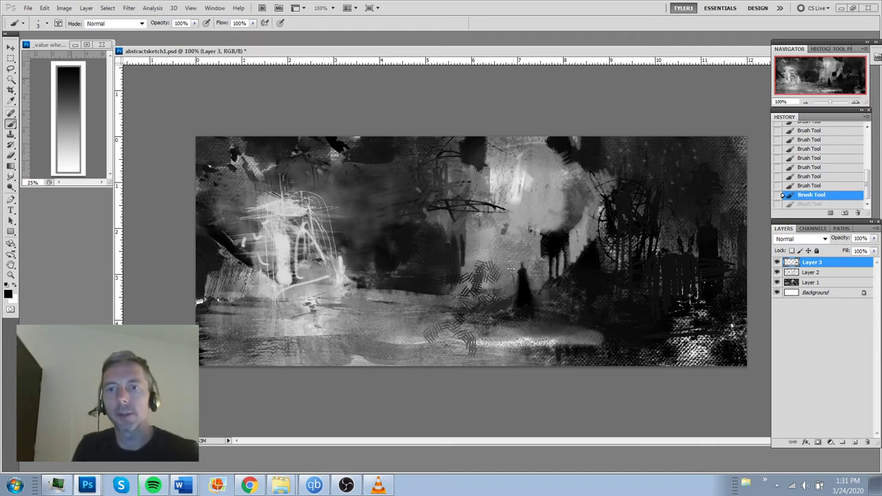
pyautogui.moveTo(511, 262); pyautogui.dragTo(511, 279)
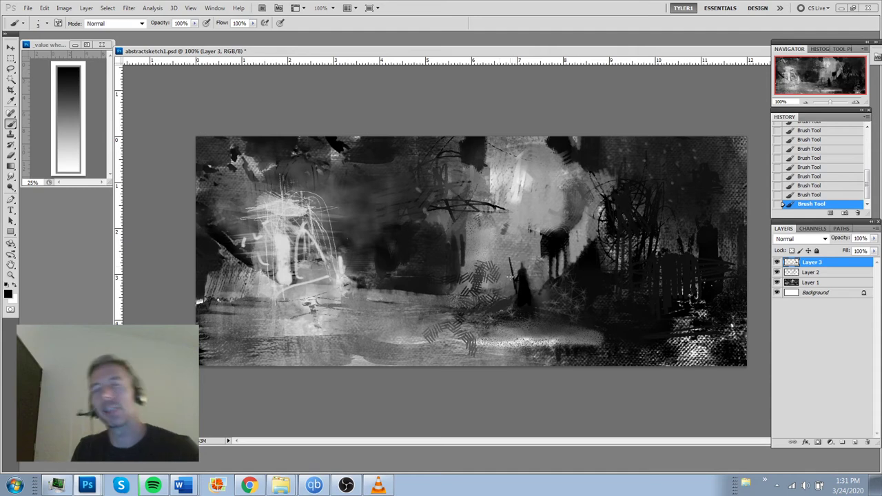
pyautogui.hotkey('ctrl', 'alt', 'z')
pyautogui.hotkey('ctrl', 'alt', 'z')
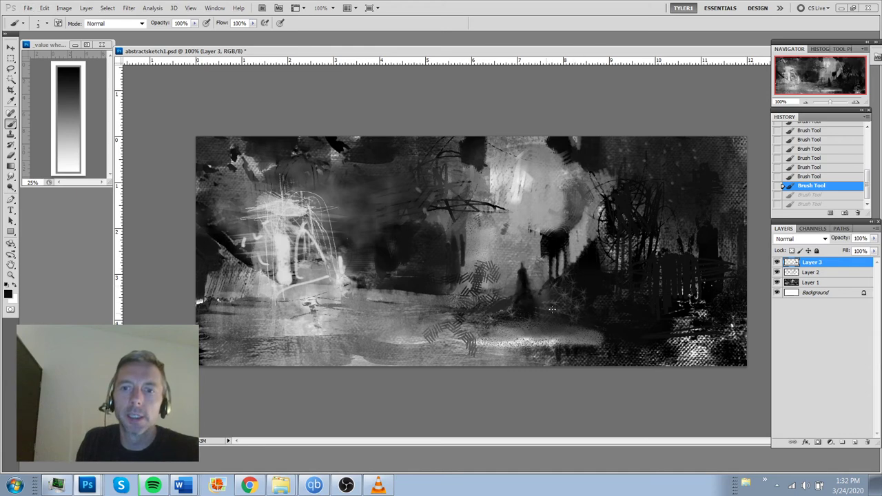
# Try dark strokes along the lower edge of the light foreground with a 40 px brush and undo them.
pyautogui.hotkey('ctrl', 'shift', 'z')
pyautogui.hotkey('ctrl', 'shift', 'z')
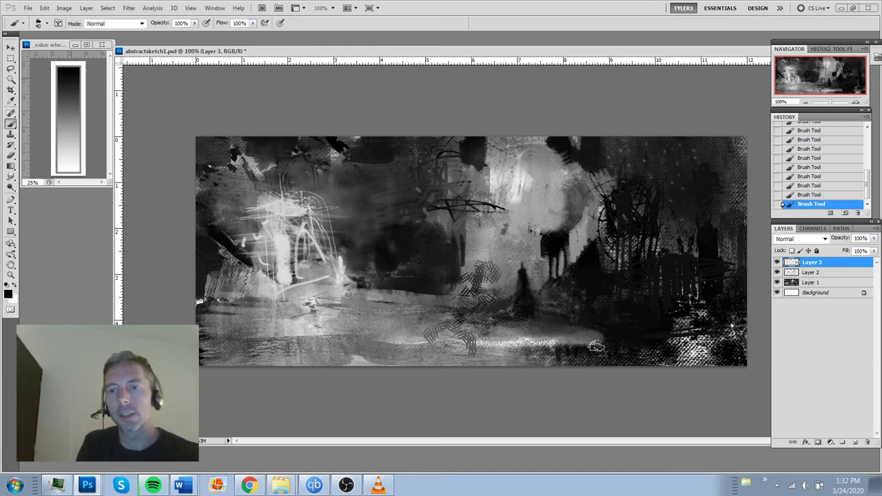
pyautogui.moveTo(563, 354)
pyautogui.mouseDown()
pyautogui.moveTo(536, 365)
pyautogui.moveTo(607, 348)
pyautogui.moveTo(592, 334)
pyautogui.moveTo(548, 359)
pyautogui.moveTo(601, 326)
pyautogui.moveTo(607, 331)
pyautogui.moveTo(599, 350)
pyautogui.moveTo(590, 332)
pyautogui.moveTo(591, 344)
pyautogui.moveTo(505, 377)
pyautogui.mouseUp()
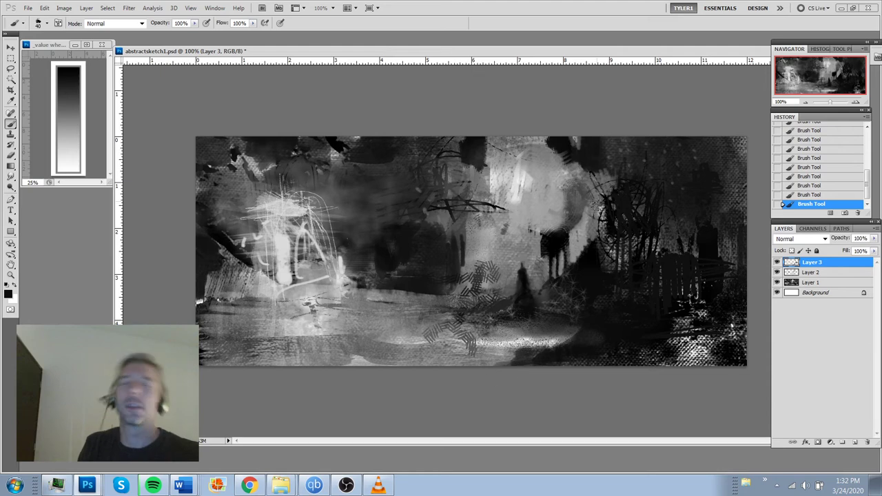
pyautogui.hotkey('ctrl', 'alt', 'z')
pyautogui.hotkey('ctrl', 'alt', 'z')
pyautogui.hotkey('ctrl', 'alt', 'z')
pyautogui.hotkey('ctrl', 'alt', 'z')
pyautogui.hotkey('ctrl', 'alt', 'z')
pyautogui.hotkey('ctrl', 'alt', 'z')
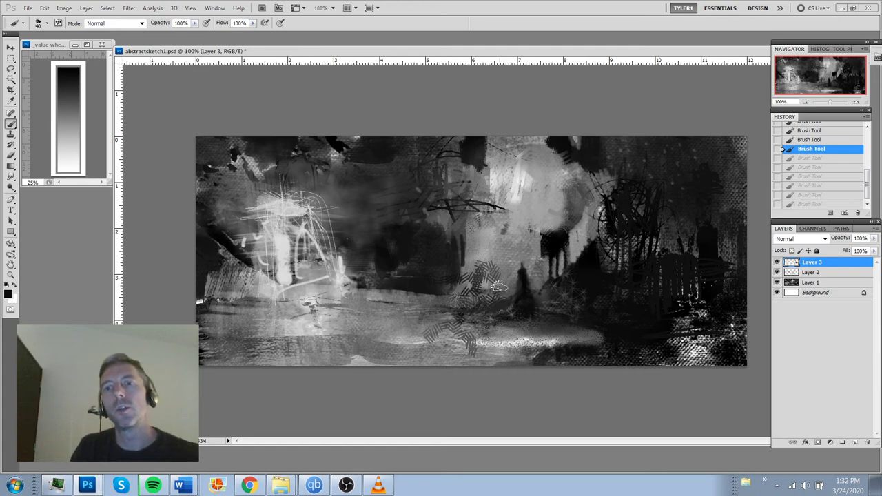
# Paint thin black upright trunks and crossing branches through the dark forest on the painting's right side with an 8 px brush.
pyautogui.moveTo(711, 224); pyautogui.dragTo(710, 188)
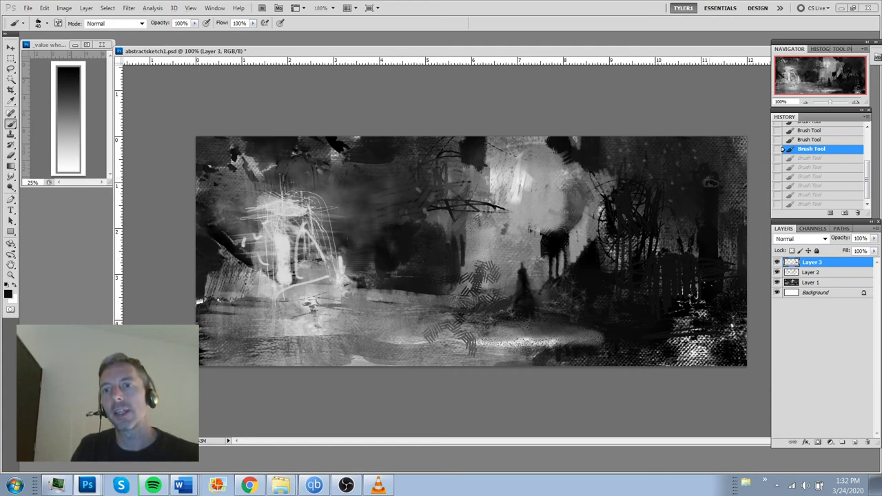
pyautogui.hotkey('ctrl', 'z')
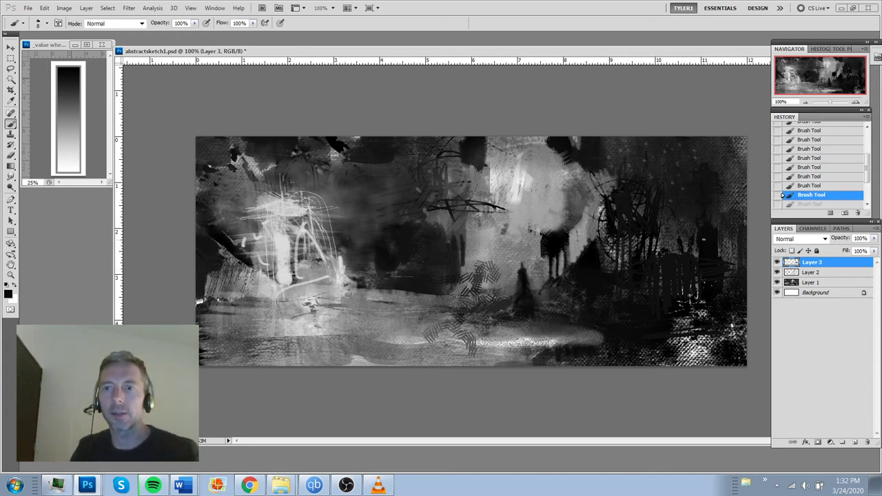
pyautogui.moveTo(718, 175)
pyautogui.mouseDown()
pyautogui.moveTo(696, 169)
pyautogui.moveTo(716, 160)
pyautogui.moveTo(721, 176)
pyautogui.mouseUp()
pyautogui.moveTo(674, 215); pyautogui.dragTo(670, 252)
pyautogui.moveTo(695, 139); pyautogui.dragTo(686, 253)
pyautogui.moveTo(683, 215); pyautogui.dragTo(682, 244)
pyautogui.moveTo(660, 284)
pyautogui.mouseDown()
pyautogui.moveTo(658, 158)
pyautogui.moveTo(667, 138)
pyautogui.mouseUp()
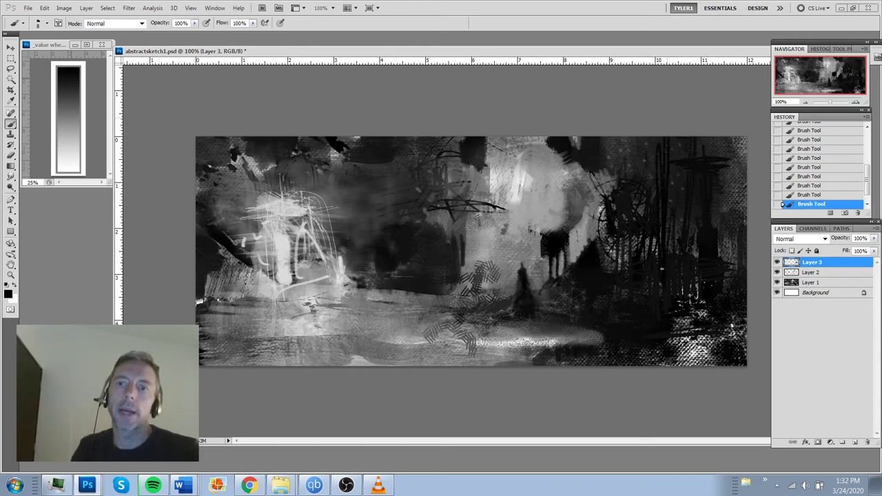
pyautogui.hotkey('ctrl', 'z')
pyautogui.moveTo(681, 211); pyautogui.dragTo(673, 275)
pyautogui.moveTo(719, 257)
pyautogui.mouseDown()
pyautogui.moveTo(732, 237)
pyautogui.moveTo(741, 286)
pyautogui.mouseUp()
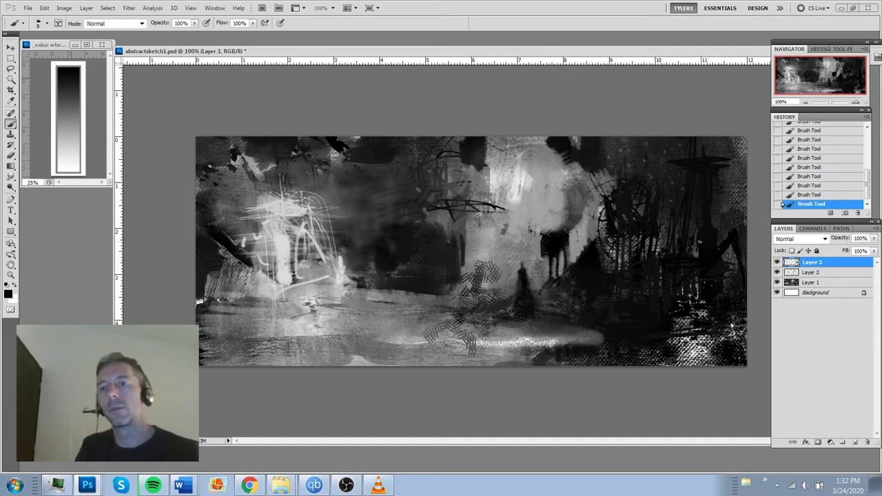
# Use a 125 px textured brush to subdue the bright texture in the forest foreground and extend sampled grey ground into the dark area.
pyautogui.press('.')
pyautogui.press('.')
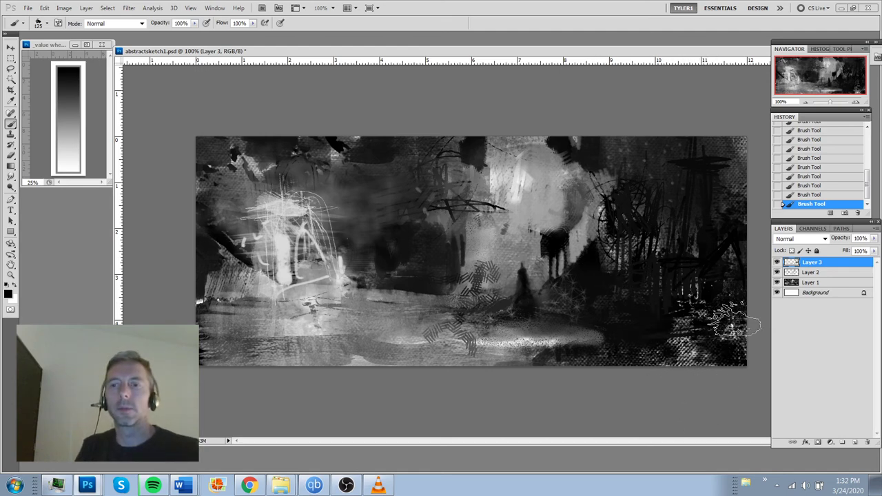
pyautogui.keyDown('alt'); pyautogui.click(599, 332); pyautogui.keyUp('alt')
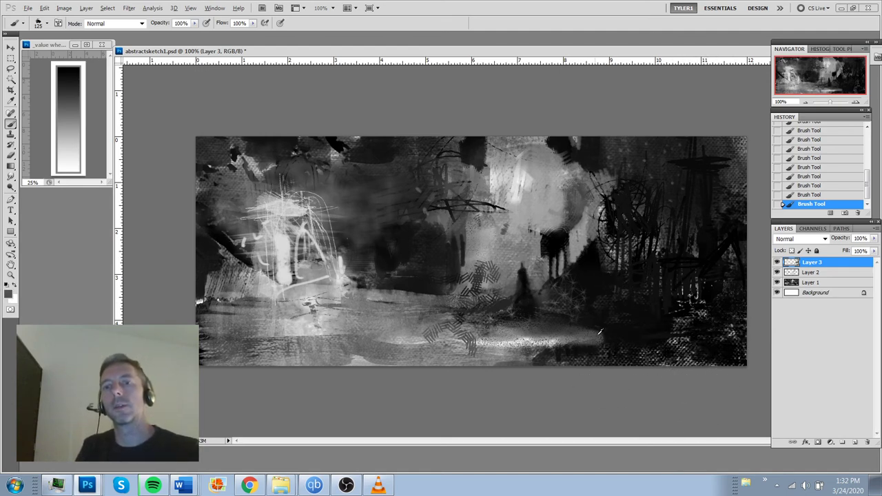
pyautogui.moveTo(601, 347)
pyautogui.mouseDown()
pyautogui.moveTo(623, 353)
pyautogui.moveTo(554, 357)
pyautogui.moveTo(644, 360)
pyautogui.moveTo(650, 370)
pyautogui.moveTo(574, 350)
pyautogui.moveTo(662, 350)
pyautogui.mouseUp()
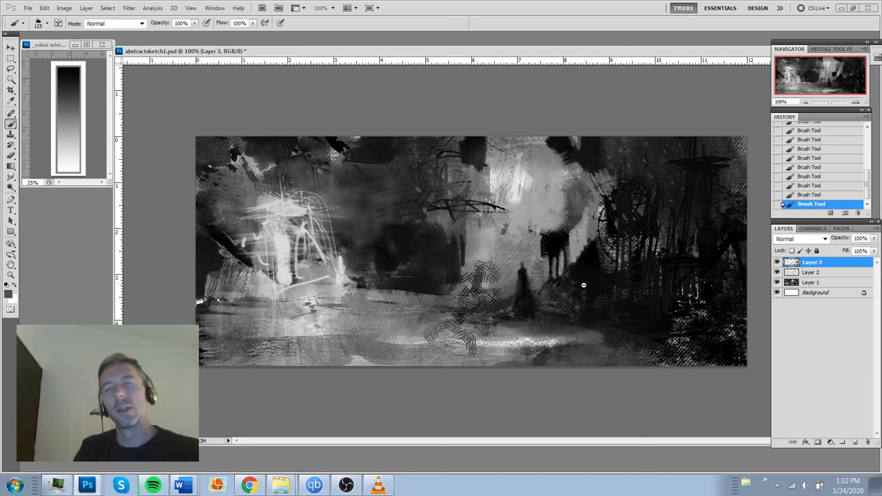
# Sample a dark tone beside the glowing structure and break up its scribbled lines and bright foreground with the 125 px textured brush.
pyautogui.hotkey('ctrl', '-')
pyautogui.hotkey('ctrl', '-')
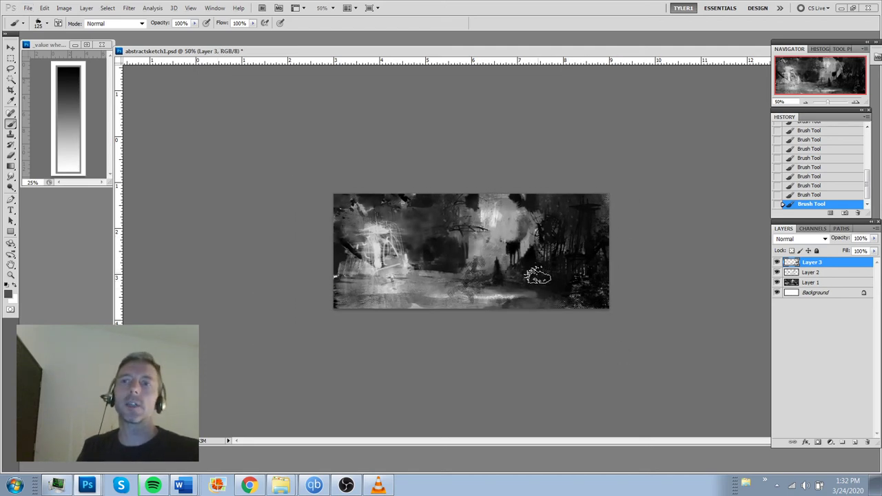
pyautogui.scroll(3, 551, 268)
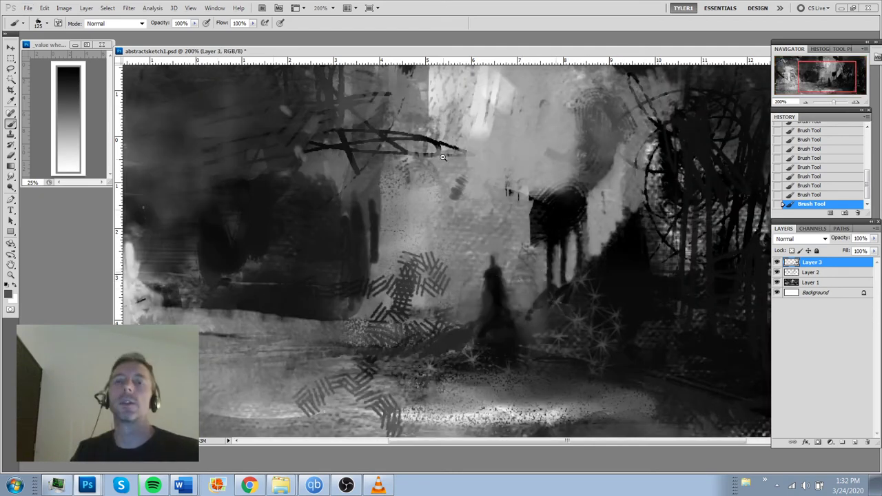
pyautogui.hotkey('ctrl', '-')
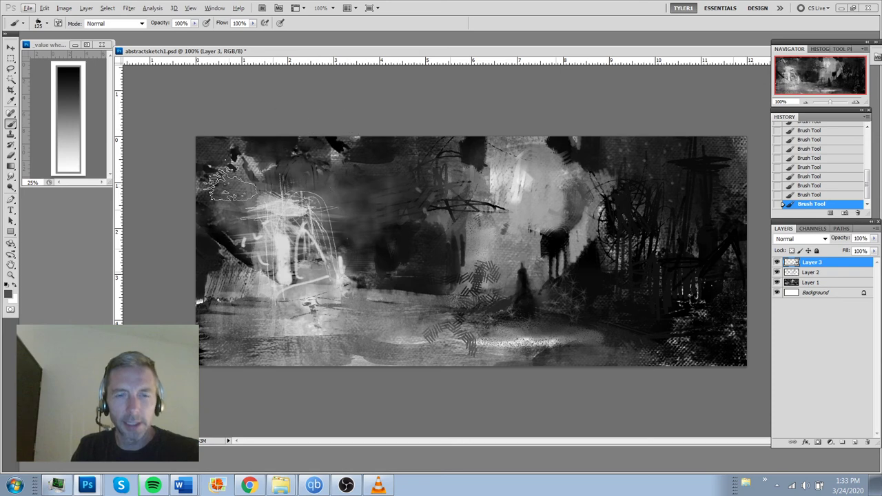
pyautogui.keyDown('alt'); pyautogui.click(374, 218); pyautogui.keyUp('alt')
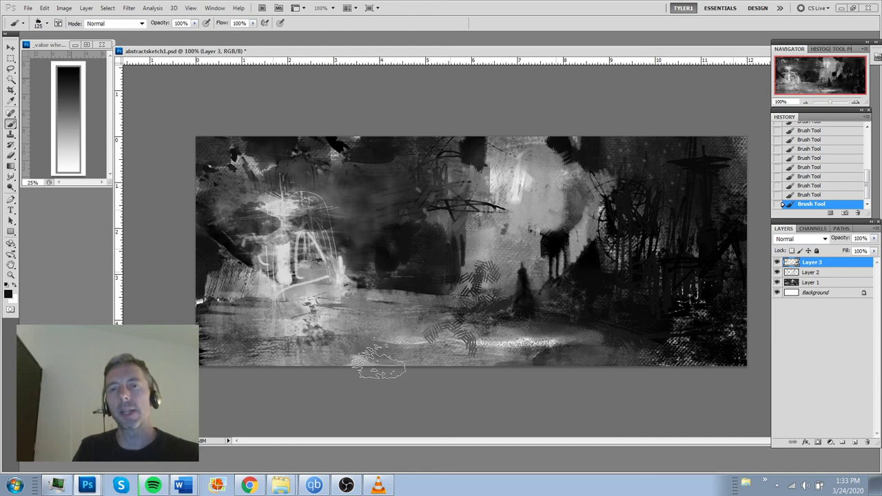
# Reduce the brush to 50 px and paint a dark upright doorway shape inside the structure's arch.
pyautogui.moveTo(307, 246); pyautogui.dragTo(307, 298)
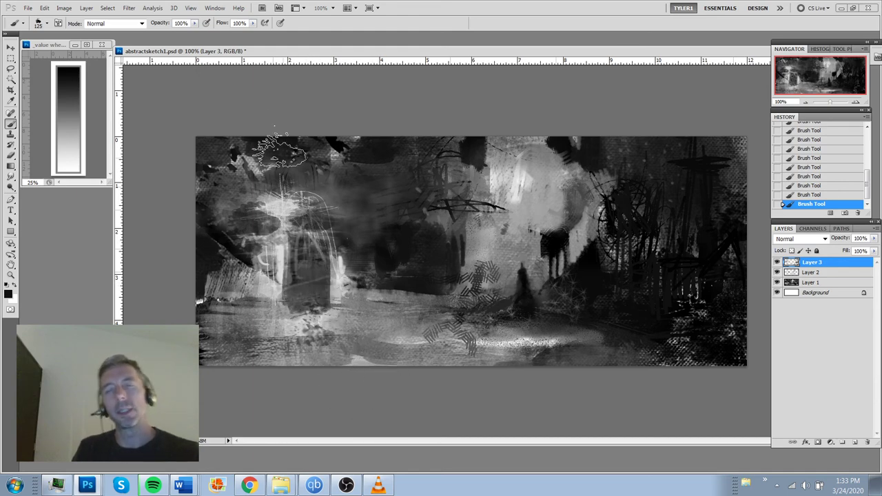
pyautogui.hotkey('ctrl', 'z')
pyautogui.press('[')
pyautogui.press('[')
pyautogui.press('[')
pyautogui.press('[')
pyautogui.press('[')
pyautogui.press('[')
pyautogui.hotkey('ctrl', 'z')
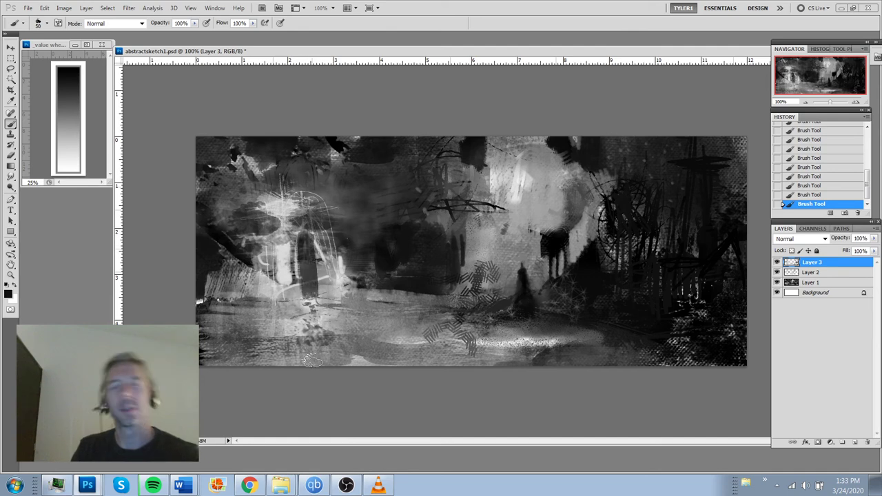
pyautogui.hotkey('ctrl', 'z')
pyautogui.moveTo(305, 241); pyautogui.dragTo(311, 303)
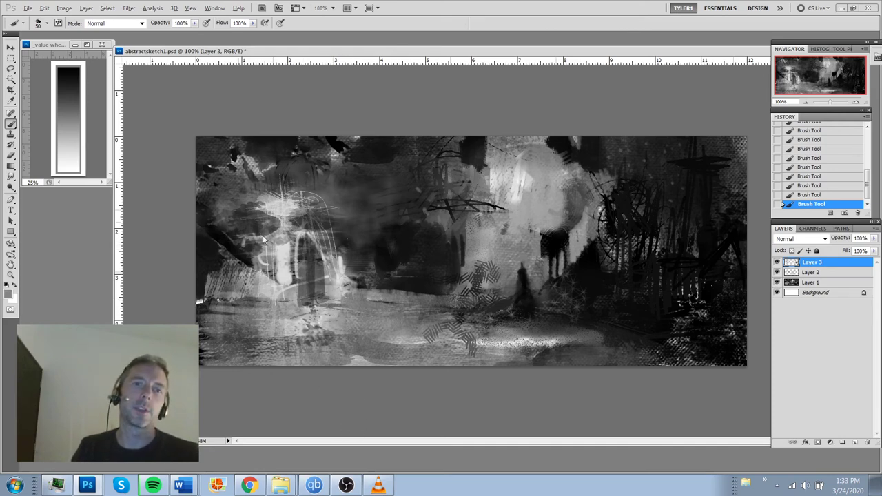
# Paint mid-grey strokes over the dark branch left of the structure and lighter strokes near the painting's left edge.
pyautogui.moveTo(263, 239); pyautogui.dragTo(212, 213)
pyautogui.moveTo(242, 256)
pyautogui.mouseDown()
pyautogui.moveTo(212, 217)
pyautogui.moveTo(200, 246)
pyautogui.mouseUp()
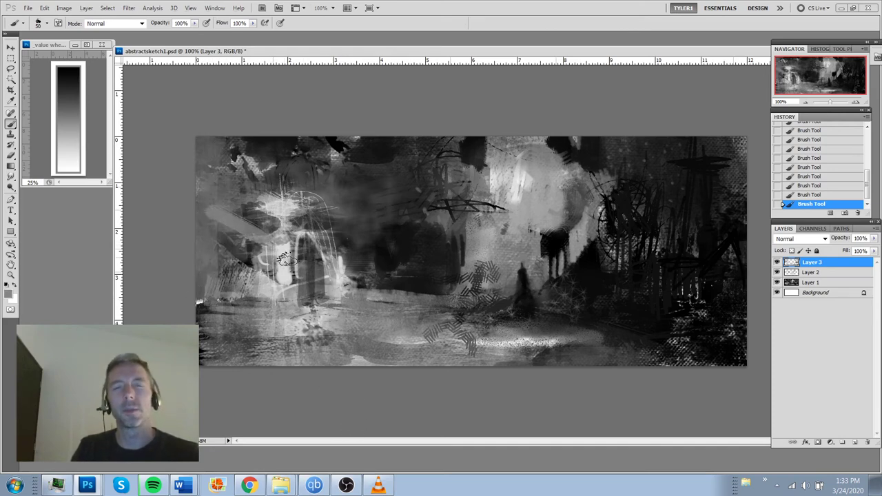
pyautogui.moveTo(224, 181)
pyautogui.mouseDown()
pyautogui.moveTo(223, 236)
pyautogui.moveTo(198, 226)
pyautogui.mouseUp()
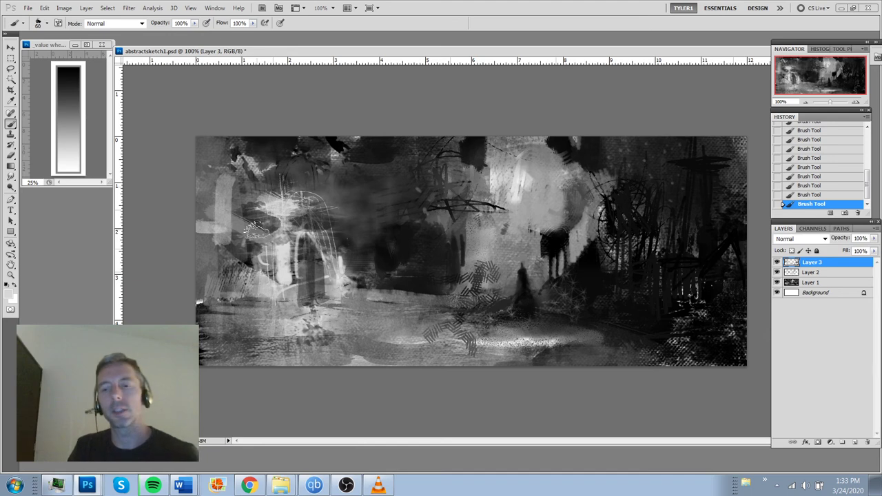
# Try a light textured wash over the area left of the structure with a 175 px brush and undo it.
pyautogui.press('.')
pyautogui.moveTo(212, 259)
pyautogui.mouseDown()
pyautogui.moveTo(230, 217)
pyautogui.moveTo(201, 134)
pyautogui.moveTo(235, 137)
pyautogui.moveTo(231, 234)
pyautogui.mouseUp()
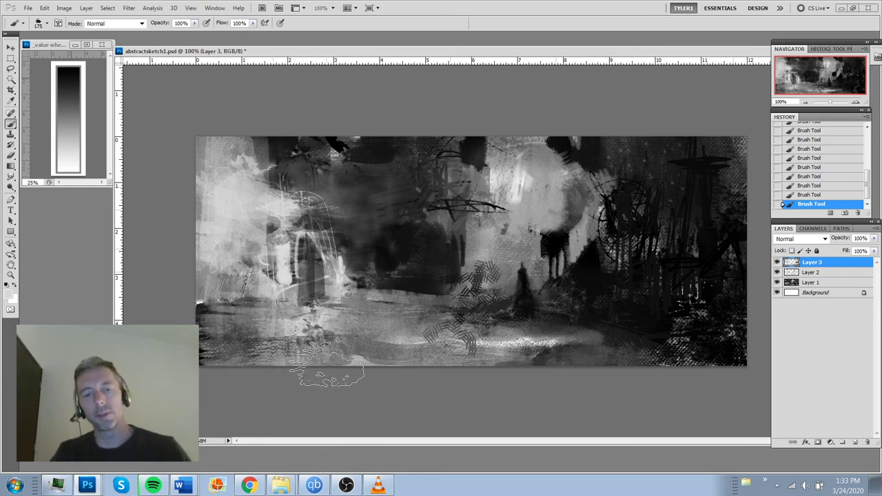
pyautogui.hotkey('ctrl', 'alt', 'z')
pyautogui.hotkey('ctrl', 'alt', 'z')
pyautogui.hotkey('ctrl', 'alt', 'z')
pyautogui.hotkey('ctrl', 'alt', 'z')
pyautogui.hotkey('ctrl', 'alt', 'z')
pyautogui.hotkey('ctrl', 'alt', 'z')
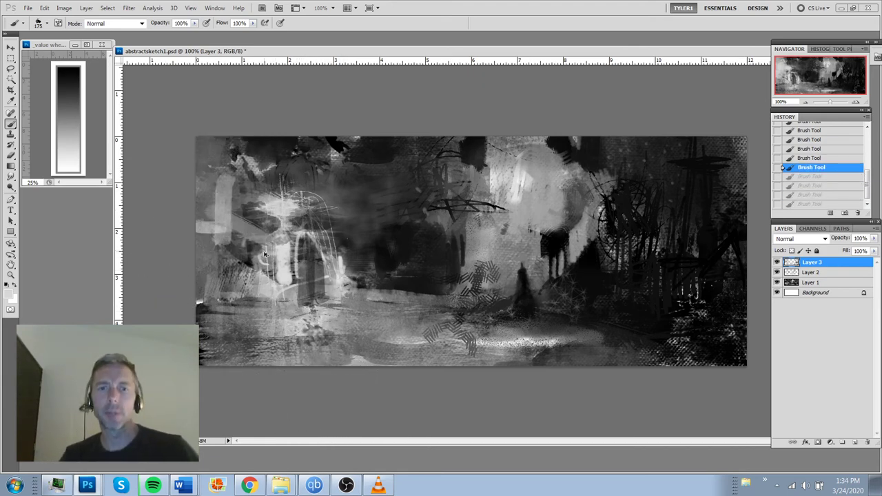
# Reduce the brush to 9 px and undo the recent light strokes left of the structure.
pyautogui.press('[')
pyautogui.press('[')
pyautogui.press('[')
pyautogui.press('[')
pyautogui.press('[')
pyautogui.press('[')
pyautogui.press('[')
pyautogui.press('[')
pyautogui.press('[')
pyautogui.press('[')
pyautogui.press('[')
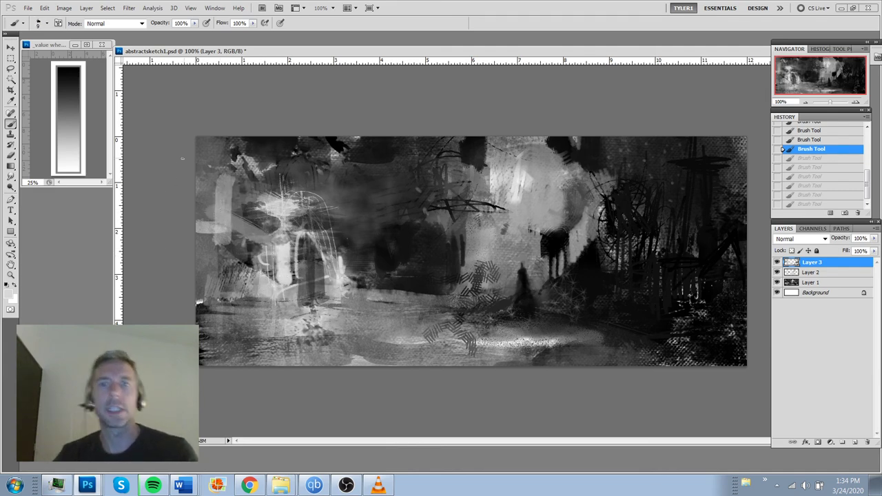
pyautogui.hotkey('ctrl', 'alt', 'z')
pyautogui.hotkey('ctrl', 'alt', 'z')
pyautogui.hotkey('ctrl', 'alt', 'z')
pyautogui.hotkey('ctrl', 'alt', 'z')
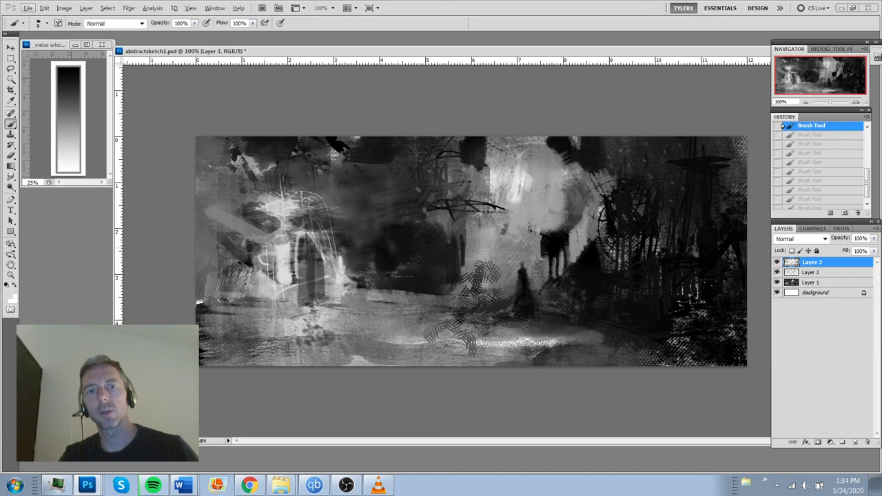
# Step forward through the history to bring back the undone brush strokes.
pyautogui.hotkey('ctrl', 'shift', 'z')
pyautogui.hotkey('ctrl', 'shift', 'z')
pyautogui.hotkey('ctrl', 'shift', 'z')
pyautogui.hotkey('ctrl', 'shift', 'z')
pyautogui.hotkey('ctrl', 'shift', 'z')
pyautogui.hotkey('ctrl', 'shift', 'z')
pyautogui.hotkey('ctrl', 'shift', 'z')
pyautogui.hotkey('ctrl', 'shift', 'z')
pyautogui.hotkey('ctrl', 'shift', 'z')
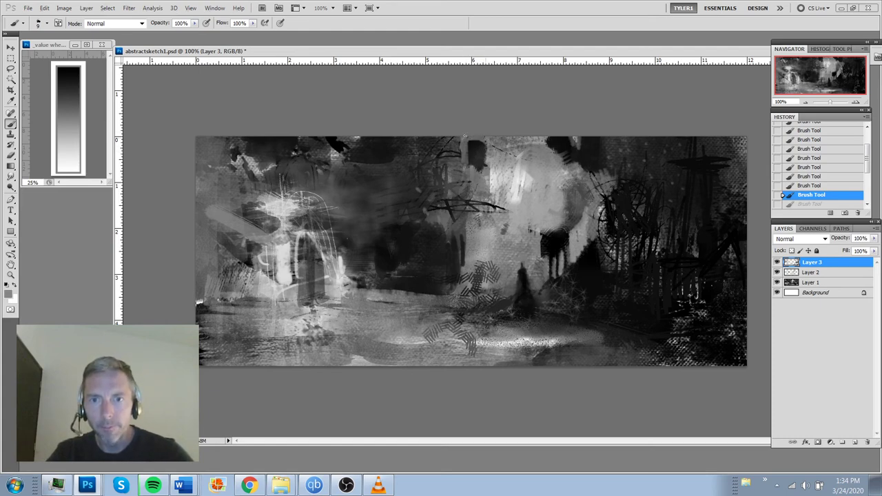
# Try a small mid-grey touch-up beside the dark patch near the top centre, check the painting at reduced size, and undo the touch-up.
pyautogui.moveTo(461, 171); pyautogui.dragTo(451, 165)
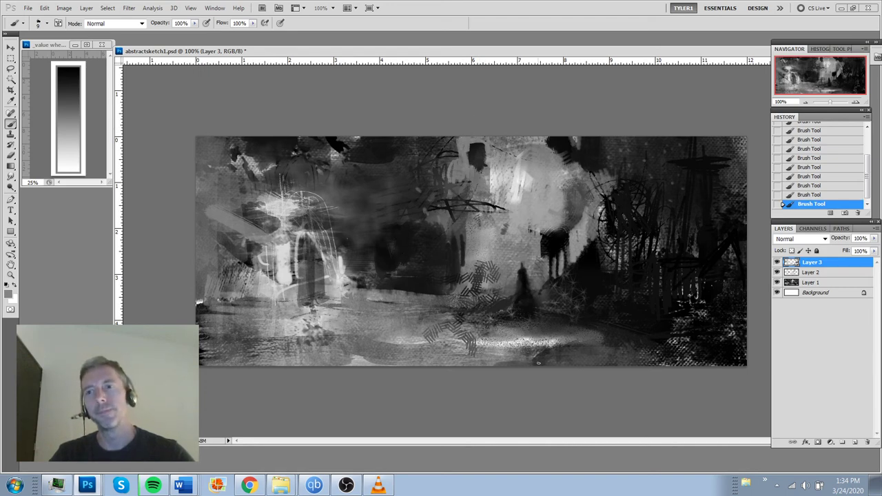
pyautogui.keyDown('alt'); pyautogui.click(509, 271); pyautogui.keyUp('alt')
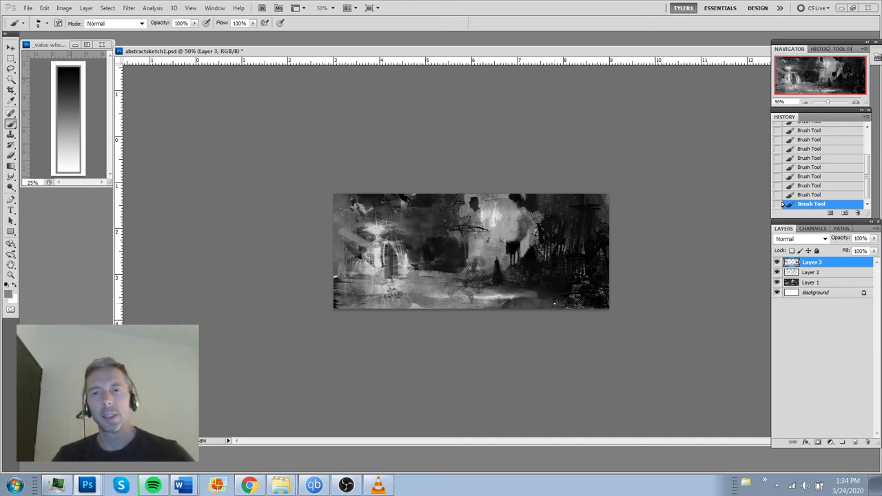
pyautogui.keyDown('ctrl'); pyautogui.click(511, 234); pyautogui.keyUp('ctrl')
pyautogui.keyDown('ctrl'); pyautogui.click(511, 235); pyautogui.keyUp('ctrl')
pyautogui.keyDown('ctrl'); pyautogui.click(512, 235); pyautogui.keyUp('ctrl')
pyautogui.keyDown('alt'); pyautogui.click(517, 242); pyautogui.keyUp('alt')
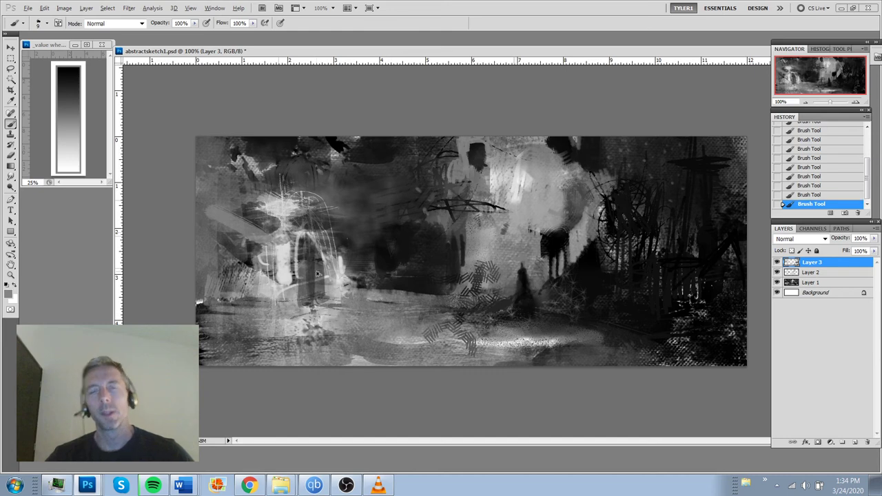
pyautogui.hotkey('ctrl', 'z')
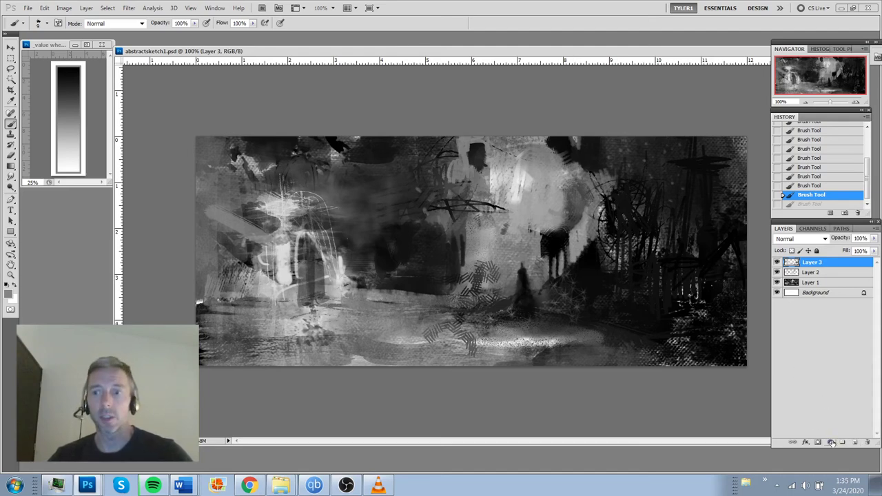
# Add a new layer above Layer 3 and prepare a 200 px textured brush at 20% opacity with a dark tone sampled from the painting.
pyautogui.click(857, 444)
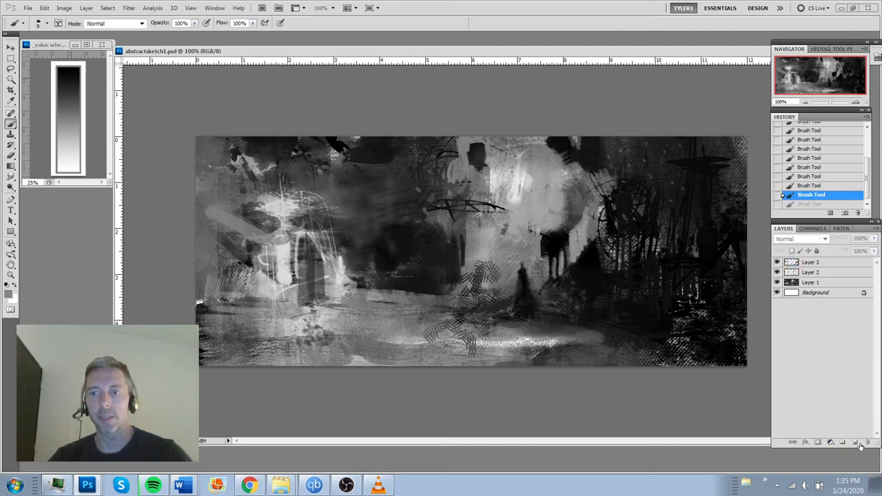
pyautogui.click(855, 442)
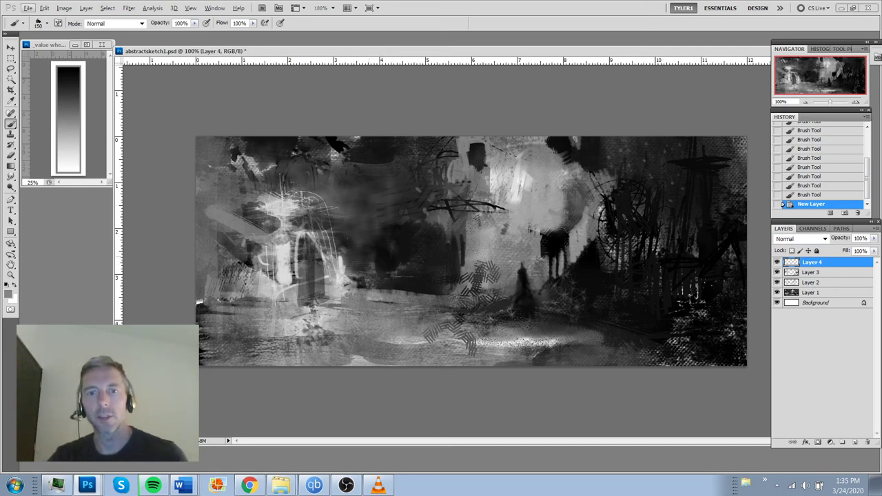
pyautogui.press(']')
pyautogui.press(']')
pyautogui.press('2')
pyautogui.keyDown('alt'); pyautogui.click(367, 174); pyautogui.keyUp('alt')
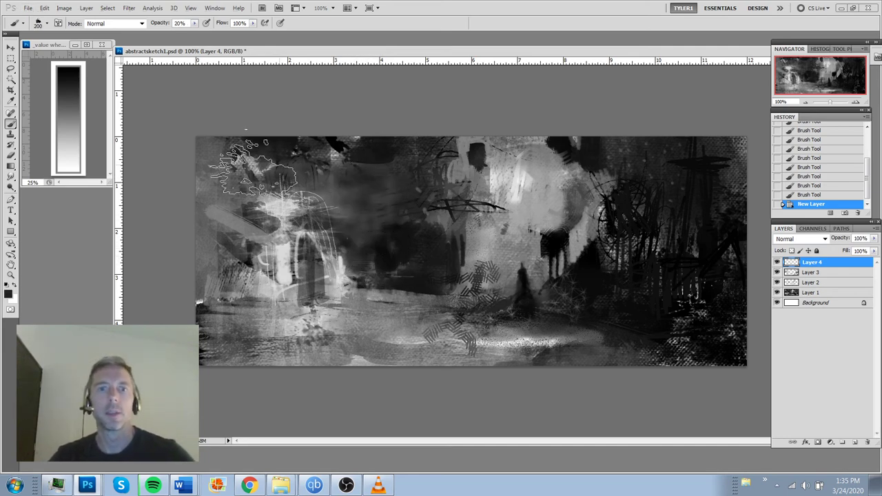
# Glaze translucent dark strokes over the structure's surroundings, the painting's left edge and the foreground on Layer 4.
pyautogui.moveTo(254, 163)
pyautogui.mouseDown()
pyautogui.moveTo(205, 267)
pyautogui.moveTo(361, 206)
pyautogui.moveTo(397, 223)
pyautogui.mouseUp()
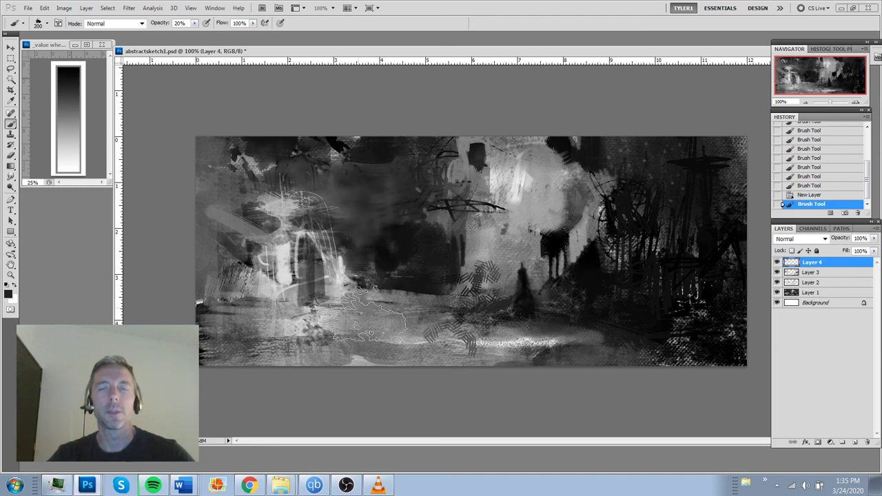
pyautogui.moveTo(335, 343); pyautogui.dragTo(276, 358)
pyautogui.moveTo(289, 360); pyautogui.dragTo(248, 362)
pyautogui.keyDown('alt'); pyautogui.click(380, 144); pyautogui.keyUp('alt')
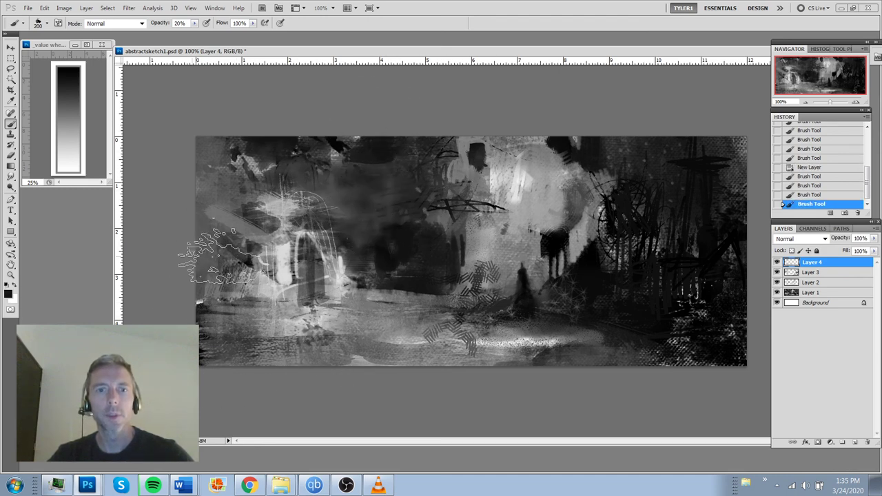
pyautogui.moveTo(223, 254); pyautogui.dragTo(217, 275)
pyautogui.moveTo(228, 180); pyautogui.dragTo(238, 337)
pyautogui.moveTo(377, 352); pyautogui.dragTo(263, 355)
pyautogui.moveTo(510, 338); pyautogui.dragTo(386, 338)
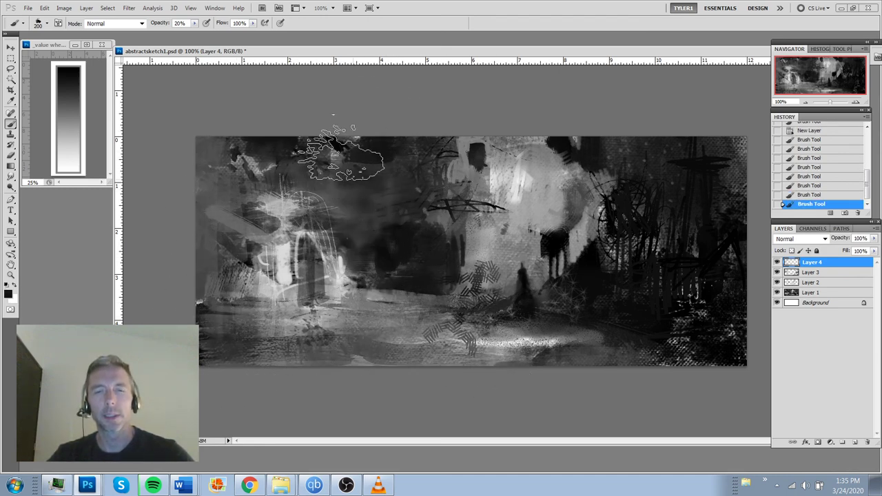
pyautogui.moveTo(303, 166)
pyautogui.mouseDown()
pyautogui.moveTo(216, 265)
pyautogui.moveTo(223, 283)
pyautogui.mouseUp()
pyautogui.moveTo(486, 351); pyautogui.dragTo(392, 351)
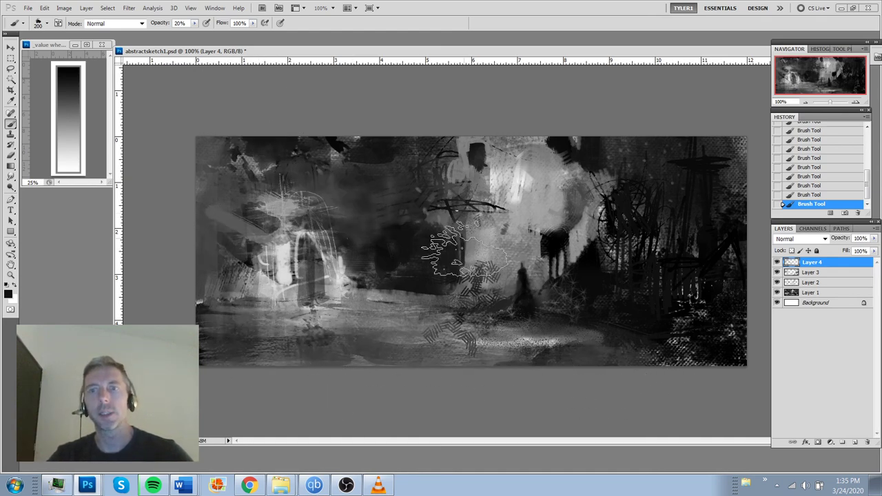
# Undo a vertical stroke over the bright background and darken the pale round patch with broad translucent strokes.
pyautogui.moveTo(484, 279)
pyautogui.mouseDown()
pyautogui.moveTo(537, 150)
pyautogui.moveTo(573, 155)
pyautogui.moveTo(594, 181)
pyautogui.moveTo(600, 124)
pyautogui.moveTo(621, 205)
pyautogui.moveTo(526, 144)
pyautogui.moveTo(498, 52)
pyautogui.mouseUp()
pyautogui.hotkey('ctrl', 'z')
pyautogui.moveTo(590, 165)
pyautogui.mouseDown()
pyautogui.moveTo(555, 223)
pyautogui.moveTo(492, 162)
pyautogui.mouseUp()
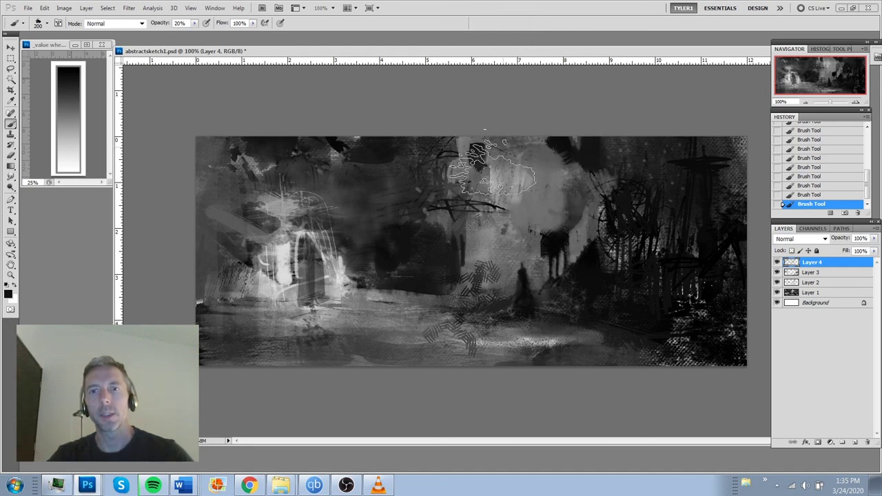
pyautogui.moveTo(555, 150)
pyautogui.mouseDown()
pyautogui.moveTo(622, 177)
pyautogui.moveTo(606, 200)
pyautogui.mouseUp()
# Compare the painting with and without Layer 4's dark glaze at several reduced zoom levels.
pyautogui.keyDown('ctrl'); pyautogui.keyDown('alt'); pyautogui.click(507, 297); pyautogui.keyUp('alt'); pyautogui.keyUp('ctrl')
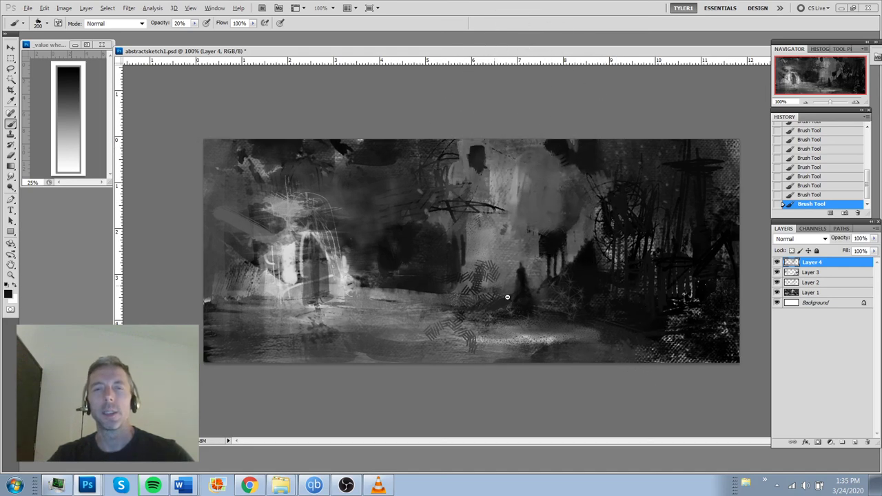
pyautogui.hotkey('ctrl', '-')
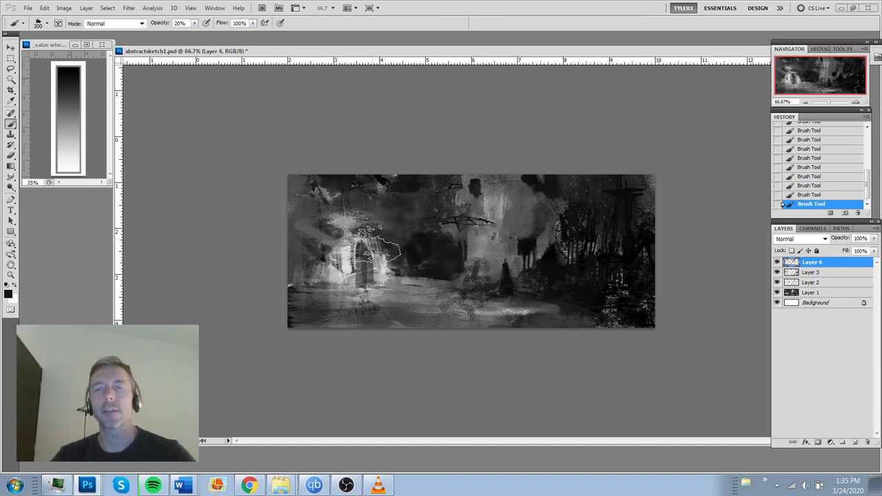
pyautogui.click(777, 262)
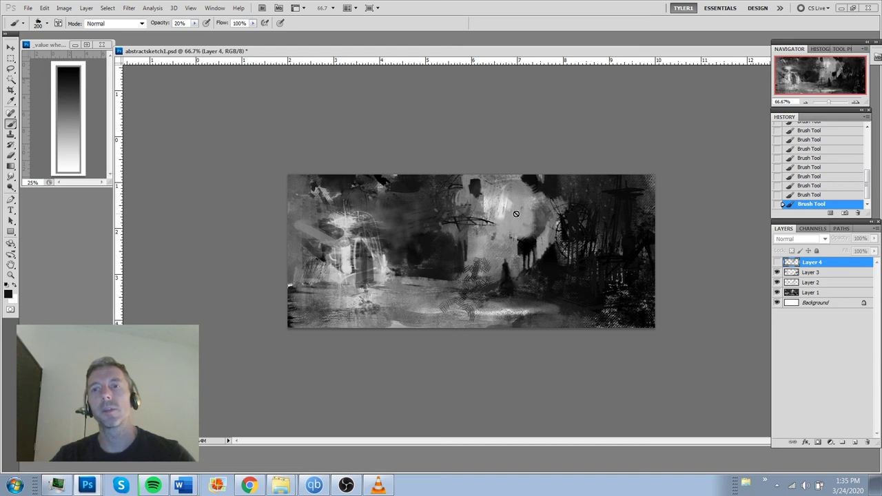
pyautogui.click(778, 262)
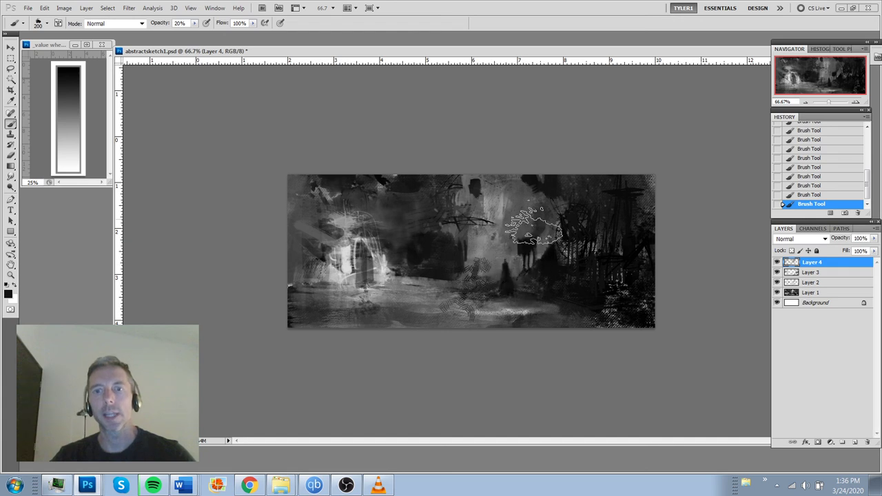
pyautogui.click(776, 261)
pyautogui.keyDown('alt'); pyautogui.click(571, 247); pyautogui.keyUp('alt')
pyautogui.keyDown('alt'); pyautogui.click(571, 247); pyautogui.keyUp('alt')
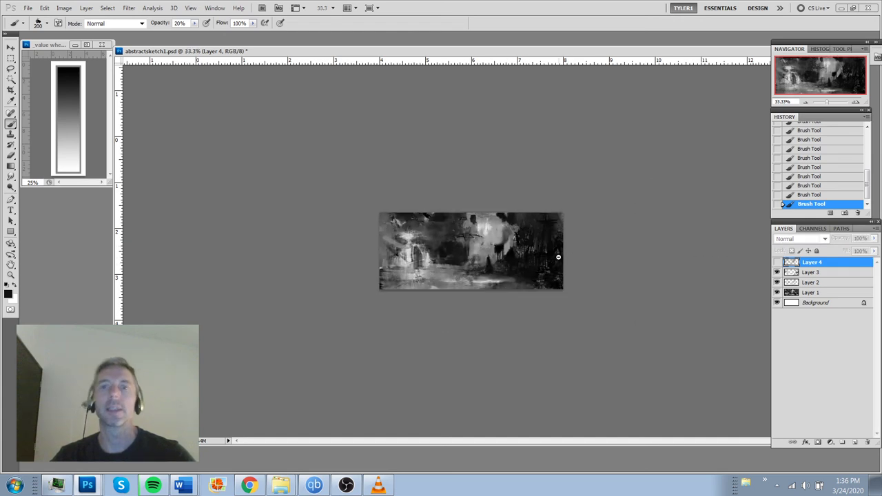
pyautogui.keyDown('alt'); pyautogui.click(558, 256); pyautogui.keyUp('alt')
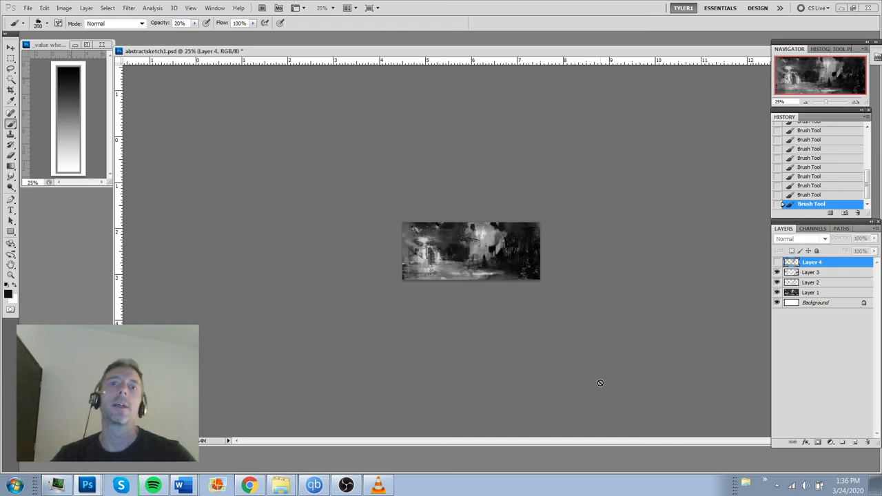
pyautogui.keyDown('ctrl'); pyautogui.click(457, 257); pyautogui.keyUp('ctrl')
pyautogui.keyDown('ctrl'); pyautogui.click(457, 258); pyautogui.keyUp('ctrl')
pyautogui.keyDown('ctrl'); pyautogui.click(457, 258); pyautogui.keyUp('ctrl')
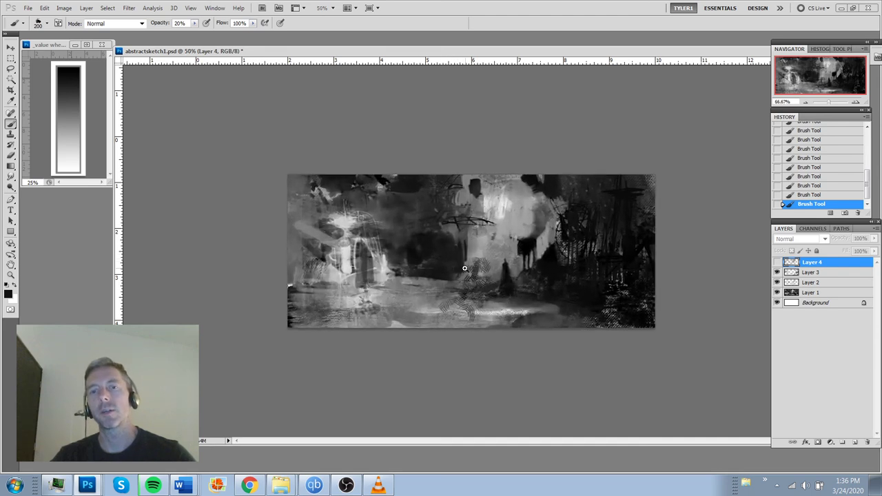
pyautogui.click(776, 263)
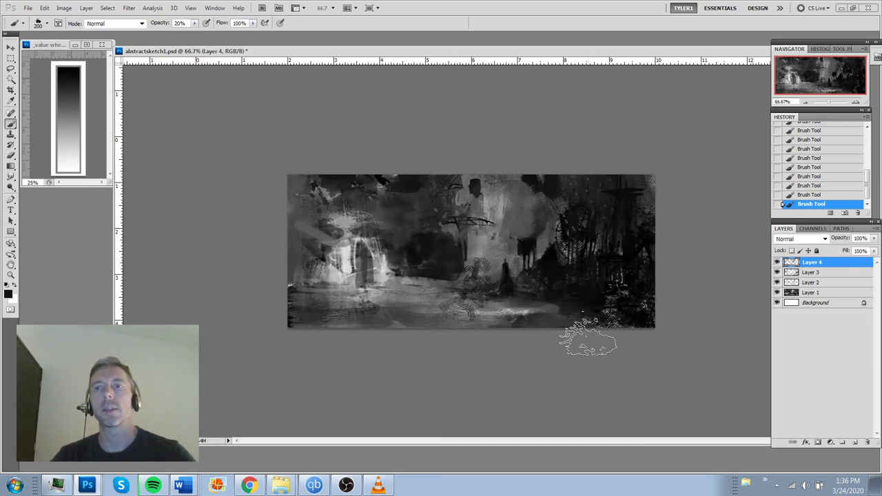
# Erase the dark glaze on Layer 4 over the pale round background patch with a 90 px eraser.
pyautogui.moveTo(500, 268); pyautogui.dragTo(542, 228)
pyautogui.moveTo(535, 230); pyautogui.dragTo(530, 245)
pyautogui.moveTo(526, 231)
pyautogui.mouseDown()
pyautogui.moveTo(516, 251)
pyautogui.moveTo(529, 223)
pyautogui.mouseUp()
pyautogui.moveTo(529, 223); pyautogui.dragTo(535, 245)
pyautogui.moveTo(540, 229)
pyautogui.mouseDown()
pyautogui.moveTo(517, 251)
pyautogui.moveTo(544, 249)
pyautogui.mouseUp()
pyautogui.moveTo(530, 200)
pyautogui.mouseDown()
pyautogui.moveTo(504, 243)
pyautogui.moveTo(514, 221)
pyautogui.moveTo(551, 246)
pyautogui.mouseUp()
pyautogui.moveTo(550, 215); pyautogui.dragTo(557, 191)
pyautogui.moveTo(530, 245); pyautogui.dragTo(525, 234)
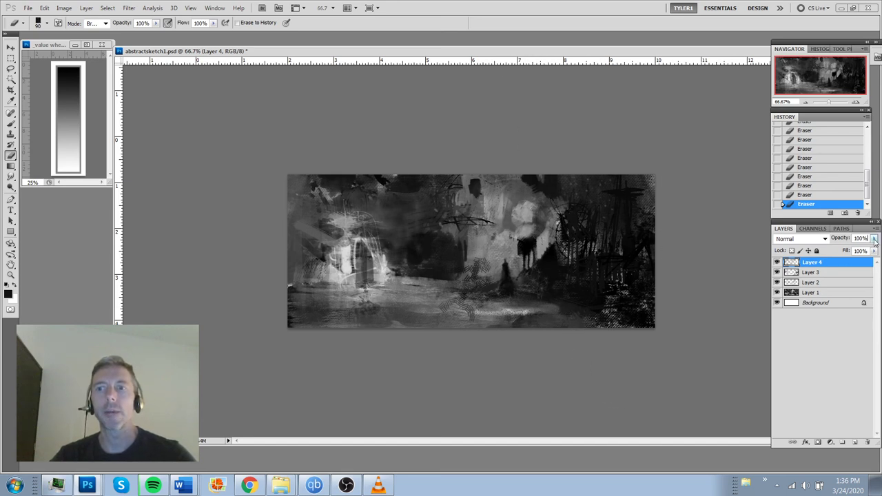
# Lower Layer 4's opacity to 49% and compare the painting with the layer hidden and shown.
pyautogui.moveTo(873, 238); pyautogui.dragTo(857, 251)
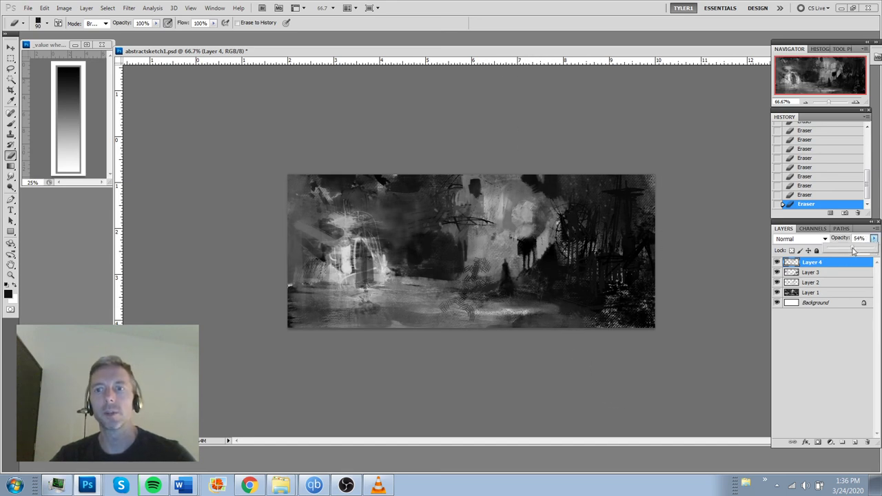
pyautogui.click(777, 262)
pyautogui.click(777, 263)
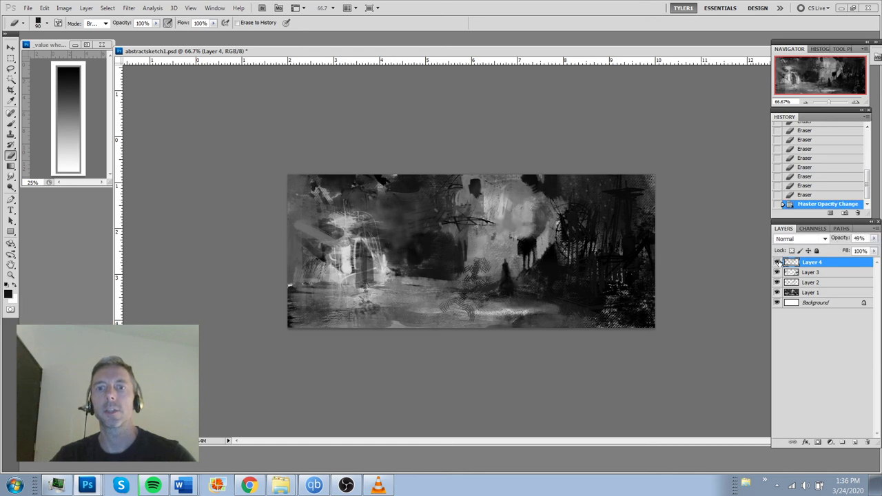
pyautogui.click(777, 262)
pyautogui.click(777, 263)
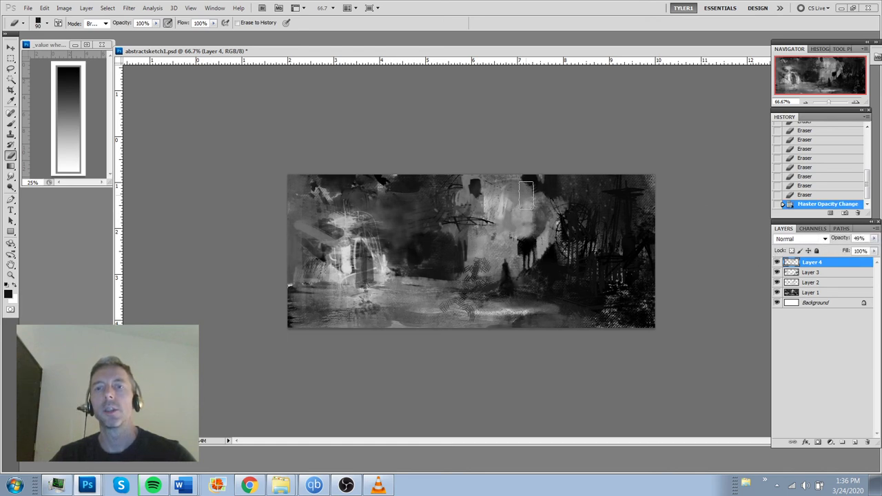
# Flip the whole canvas horizontally and examine the mirrored composition at 100% zoom.
pyautogui.click(64, 7)
pyautogui.moveTo(116, 114)
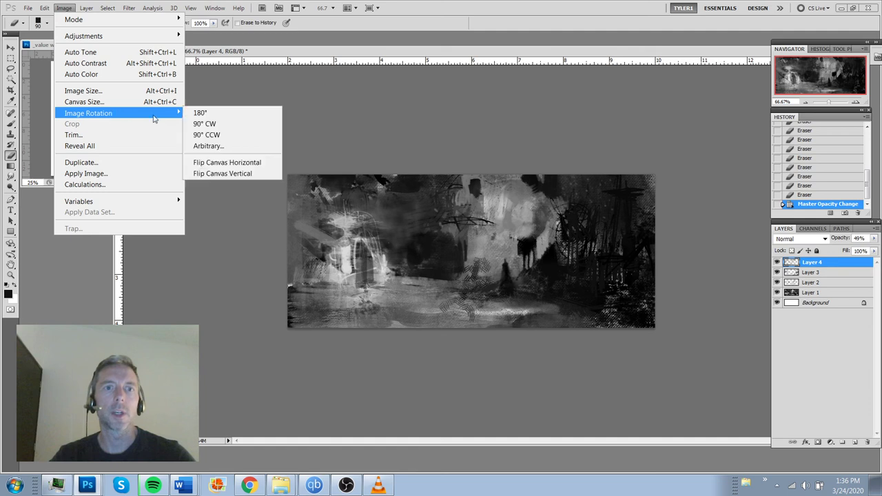
pyautogui.click(221, 162)
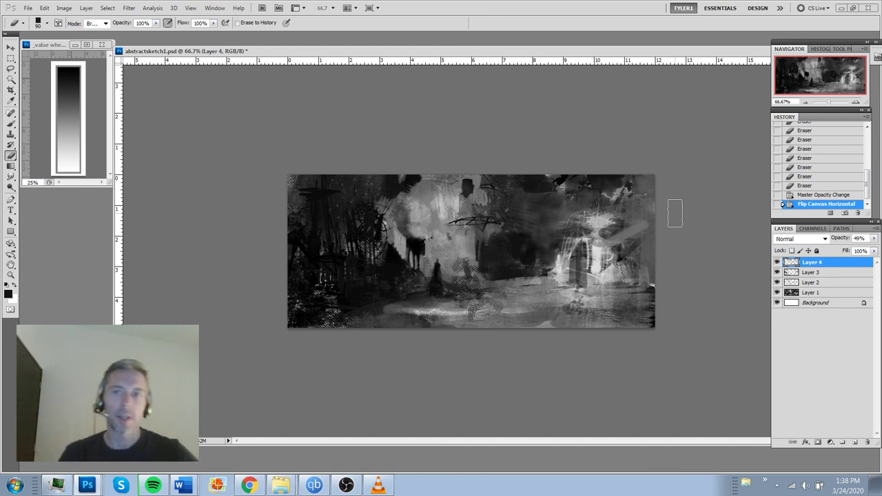
pyautogui.hotkey('ctrl', '+')
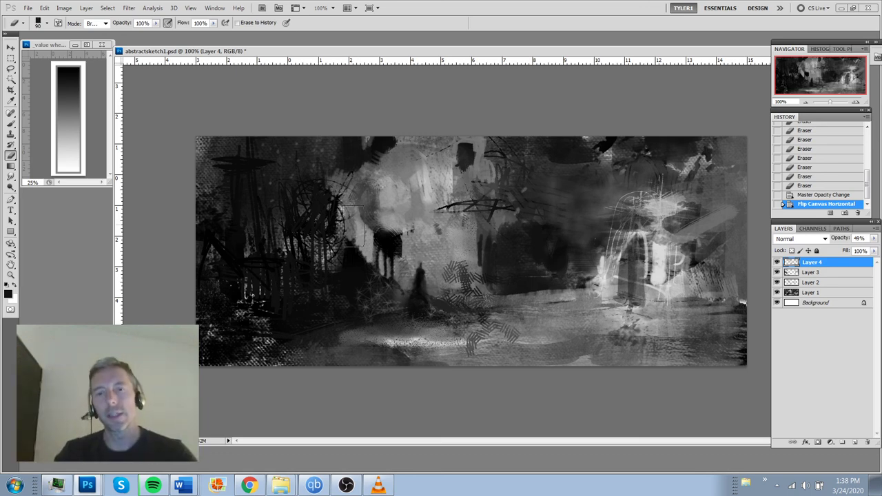
pyautogui.click(11, 58)
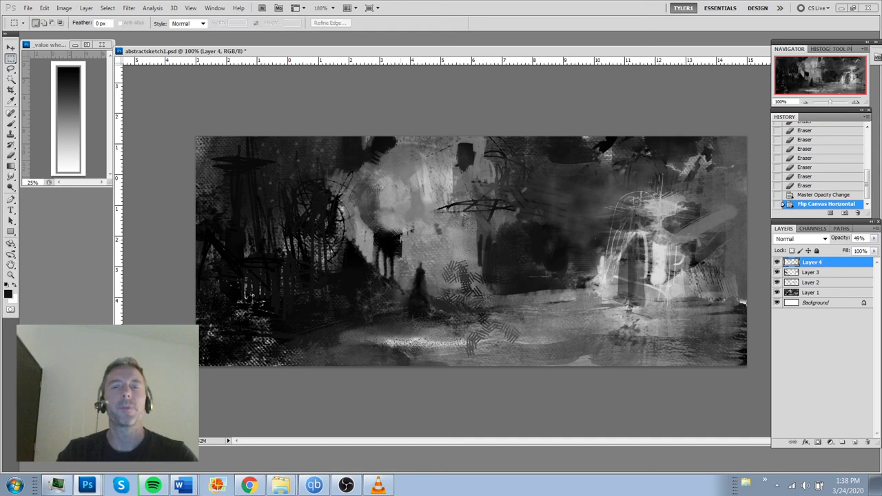
pyautogui.moveTo(380, 284); pyautogui.dragTo(551, 315)
pyautogui.click(564, 311)
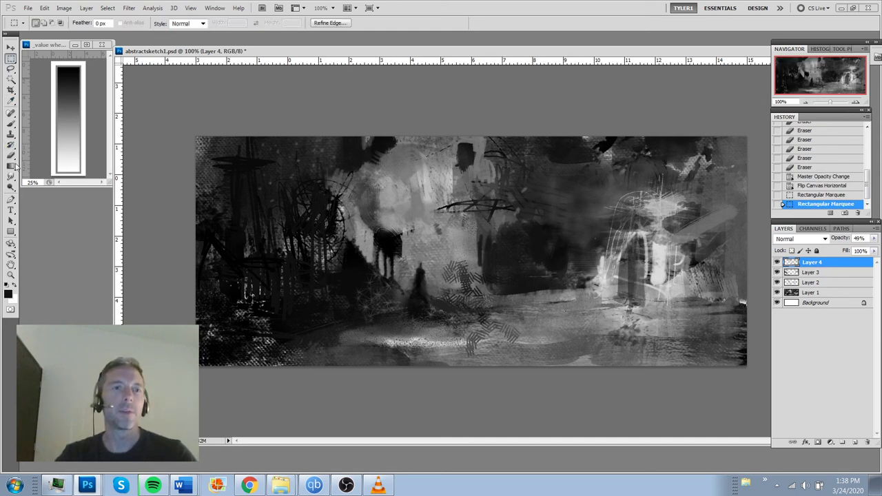
# Clear the selection and crop the canvas around the small dark figure and pale background, cutting off the arched structure and the outer forest.
pyautogui.click(10, 90)
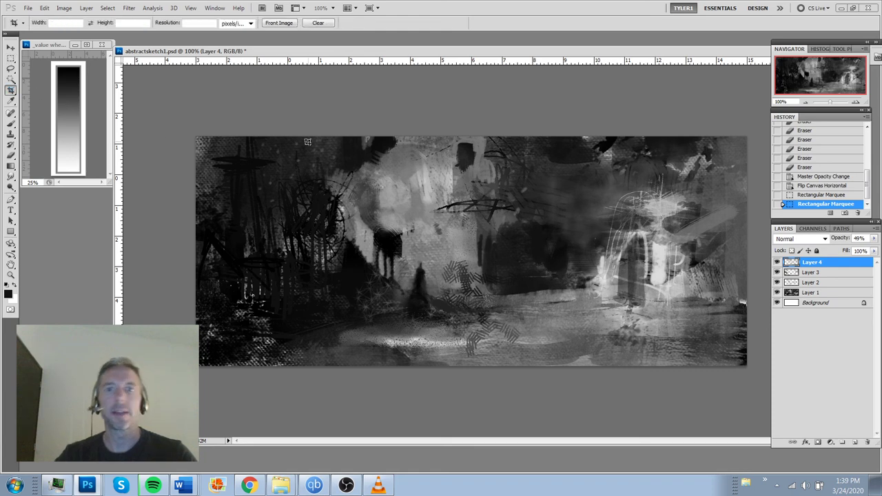
pyautogui.hotkey('ctrl', 'd')
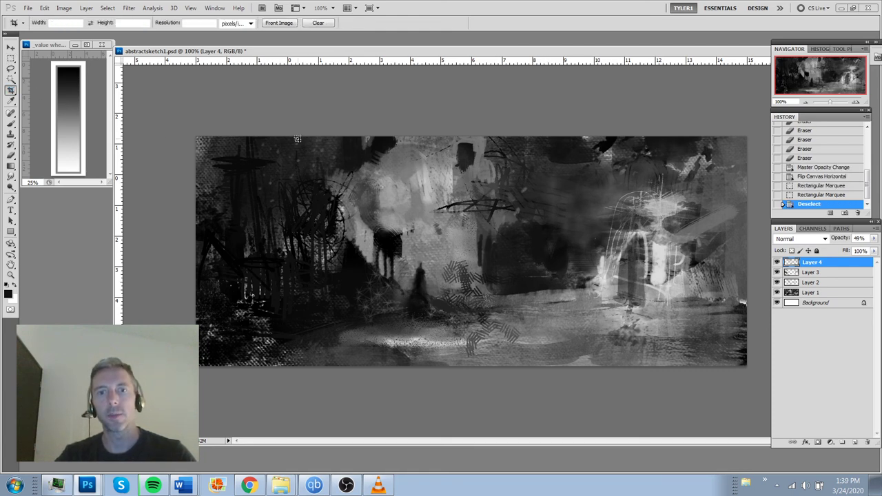
pyautogui.moveTo(297, 142); pyautogui.dragTo(567, 338)
pyautogui.press('Return')
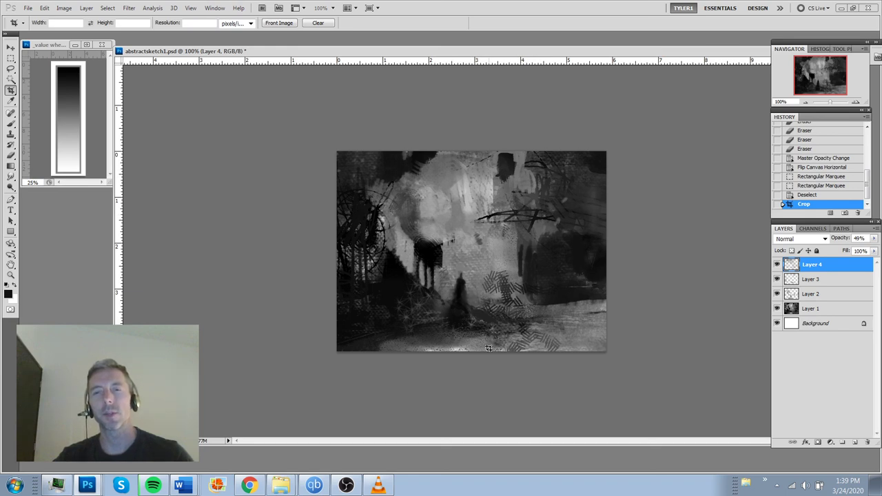
# Examine the cropped composition at thumbnail size and close up, judging how the small dark figure reads against the pale background.
pyautogui.hotkey('ctrl', '-')
pyautogui.hotkey('ctrl', '-')
pyautogui.hotkey('ctrl', '-')
pyautogui.hotkey('ctrl', '-')
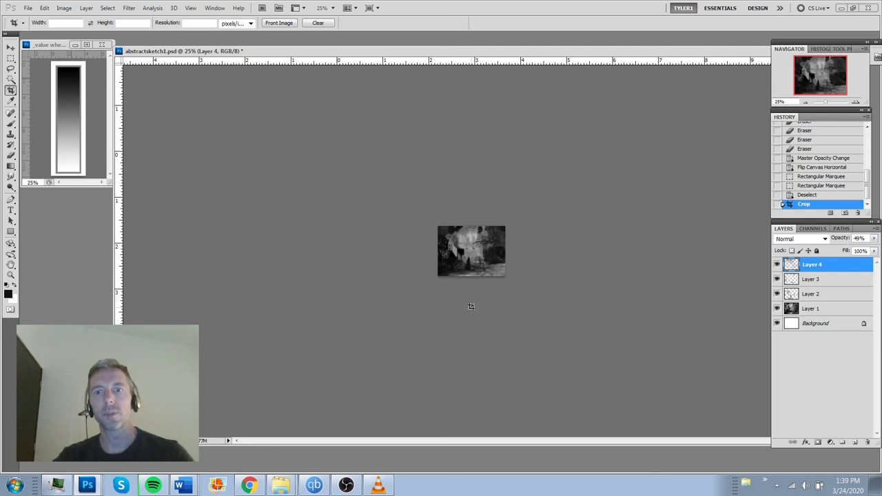
pyautogui.keyDown('ctrl'); pyautogui.click(475, 263); pyautogui.keyUp('ctrl')
pyautogui.keyDown('ctrl'); pyautogui.click(479, 265); pyautogui.keyUp('ctrl')
pyautogui.keyDown('ctrl'); pyautogui.click(482, 264); pyautogui.keyUp('ctrl')
pyautogui.keyDown('ctrl'); pyautogui.click(483, 264); pyautogui.keyUp('ctrl')
pyautogui.keyDown('ctrl'); pyautogui.click(484, 262); pyautogui.keyUp('ctrl')
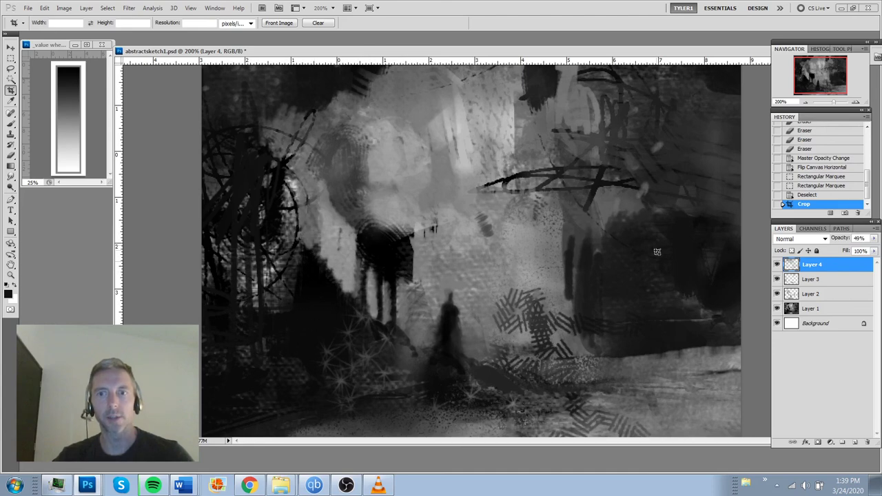
pyautogui.scroll(-3, 496, 289)
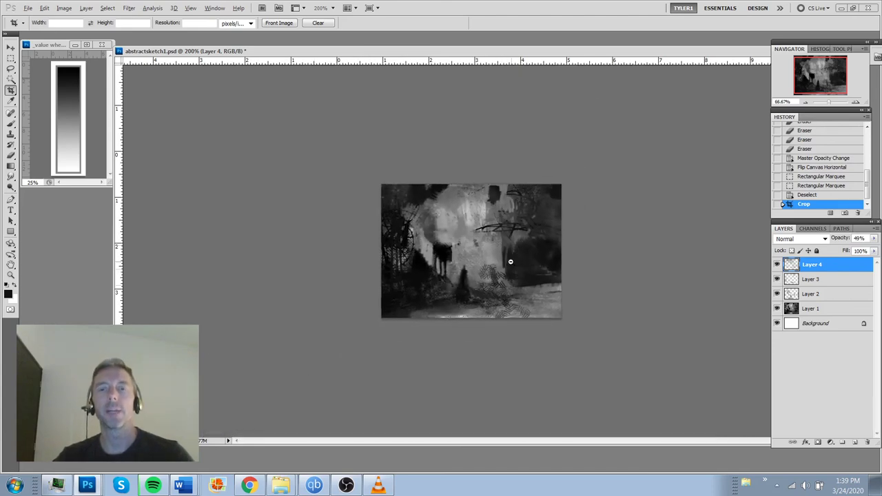
pyautogui.scroll(1, 466, 279)
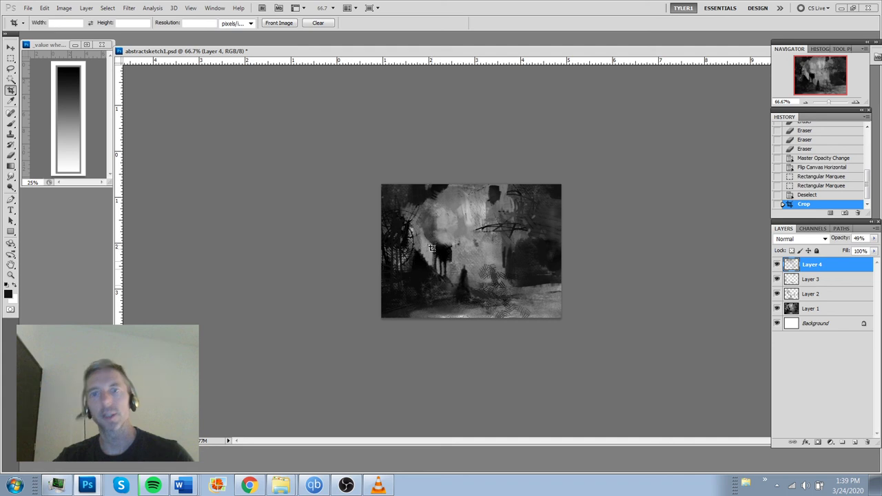
# Undo the crop around the figure and review the full wide composition at 50% and 66.7% zoom.
pyautogui.hotkey('ctrl', 'z')
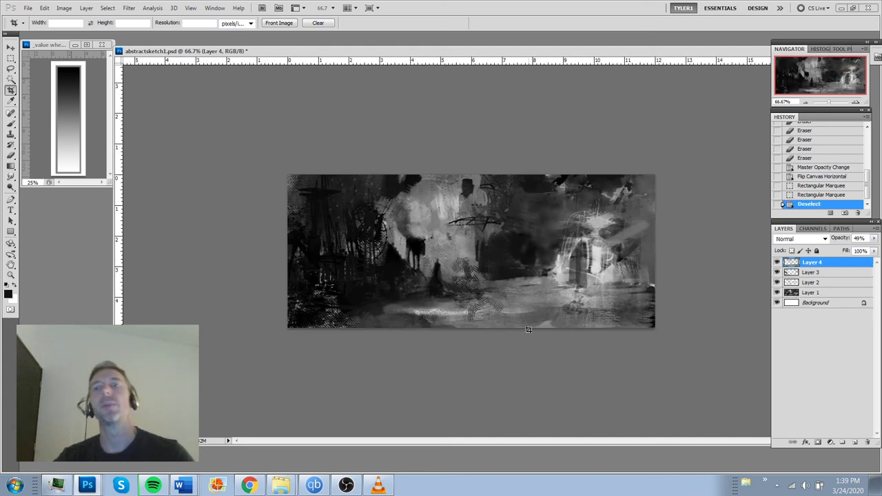
pyautogui.hotkey('ctrl', '-')
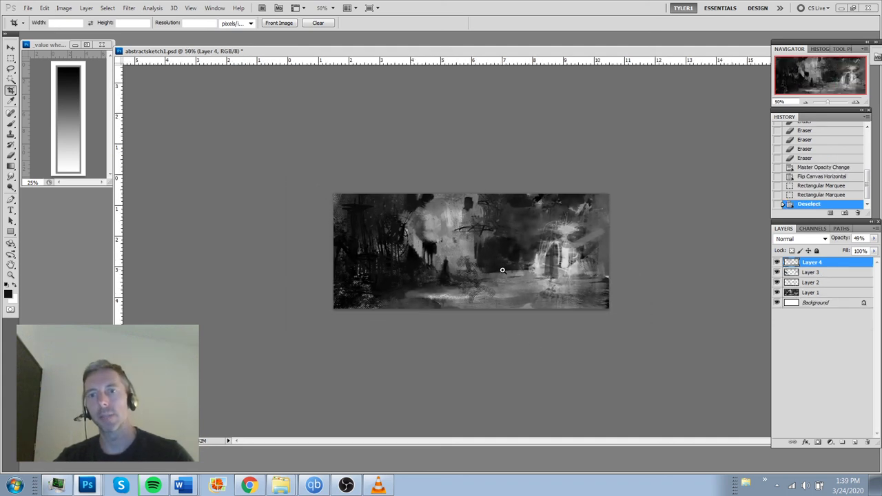
pyautogui.hotkey('ctrl', '+')
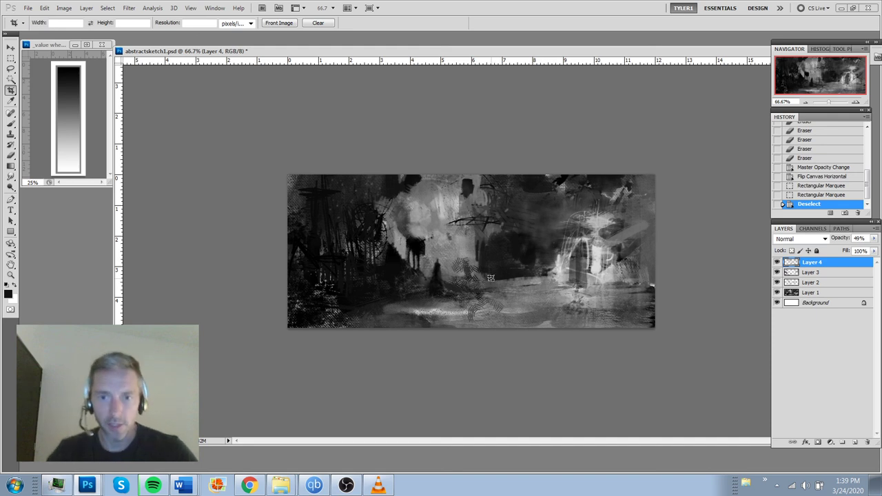